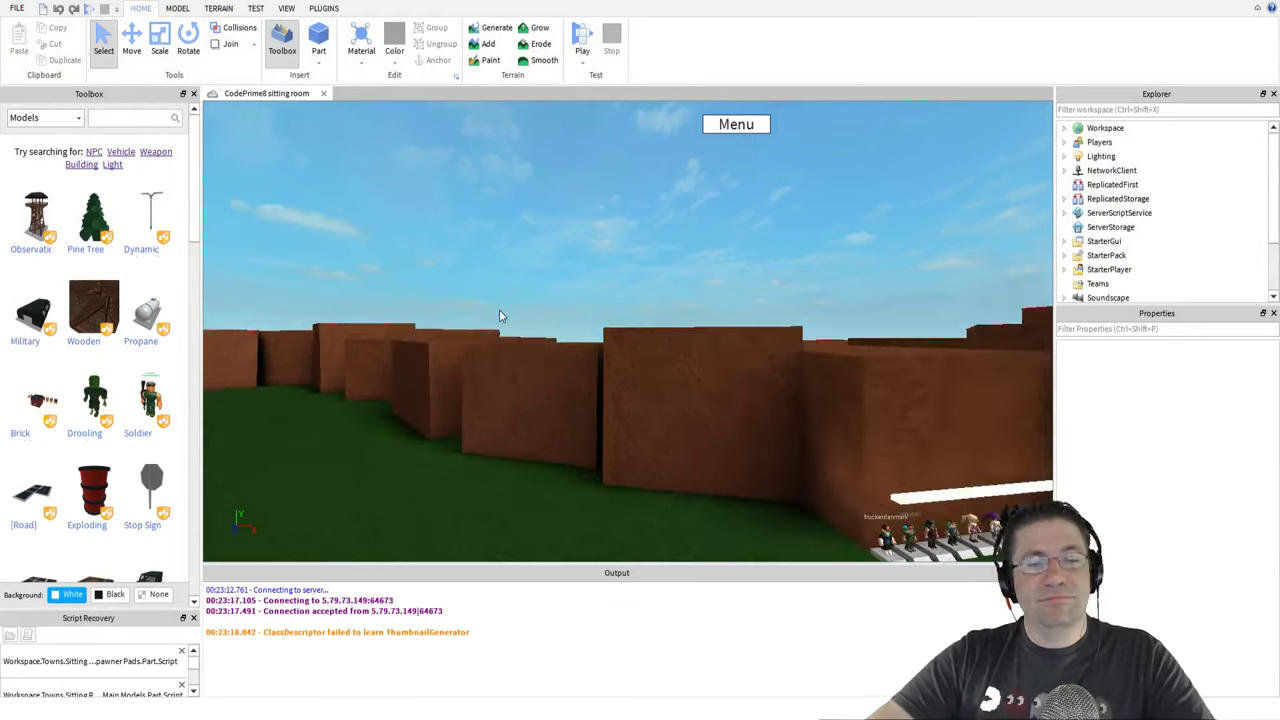
Fly through the hall to the counter and examine the CodePrime8 character up close
{"action": "mouse_move", "coordinate": [500, 315]}
{"action": "right_mouse_down"}
{"action": "mouse_move", "coordinate": [488, 298]}
{"action": "mouse_move", "coordinate": [514, 277]}
{"action": "mouse_move", "coordinate": [499, 309]}
{"action": "mouse_move", "coordinate": [488, 298]}
{"action": "right_mouse_up"}
{"action": "key", "text": "w"}
{"action": "key", "text": "w"}
{"action": "key", "text": "w"}
{"action": "key", "text": "w"}
{"action": "key", "text": "s"}
{"action": "key", "text": "w"}
{"action": "key", "text": "s"}
{"action": "key", "text": "w"}
{"action": "key", "text": "w"}
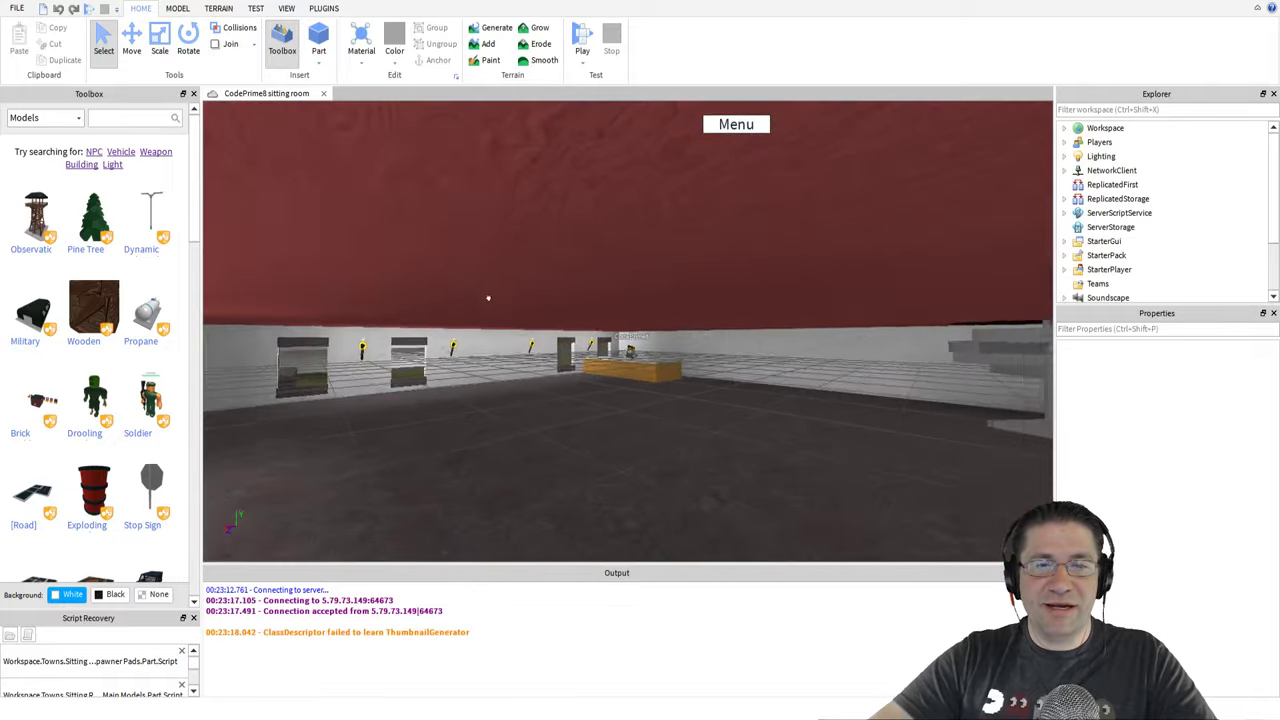
{"action": "key", "text": "w"}
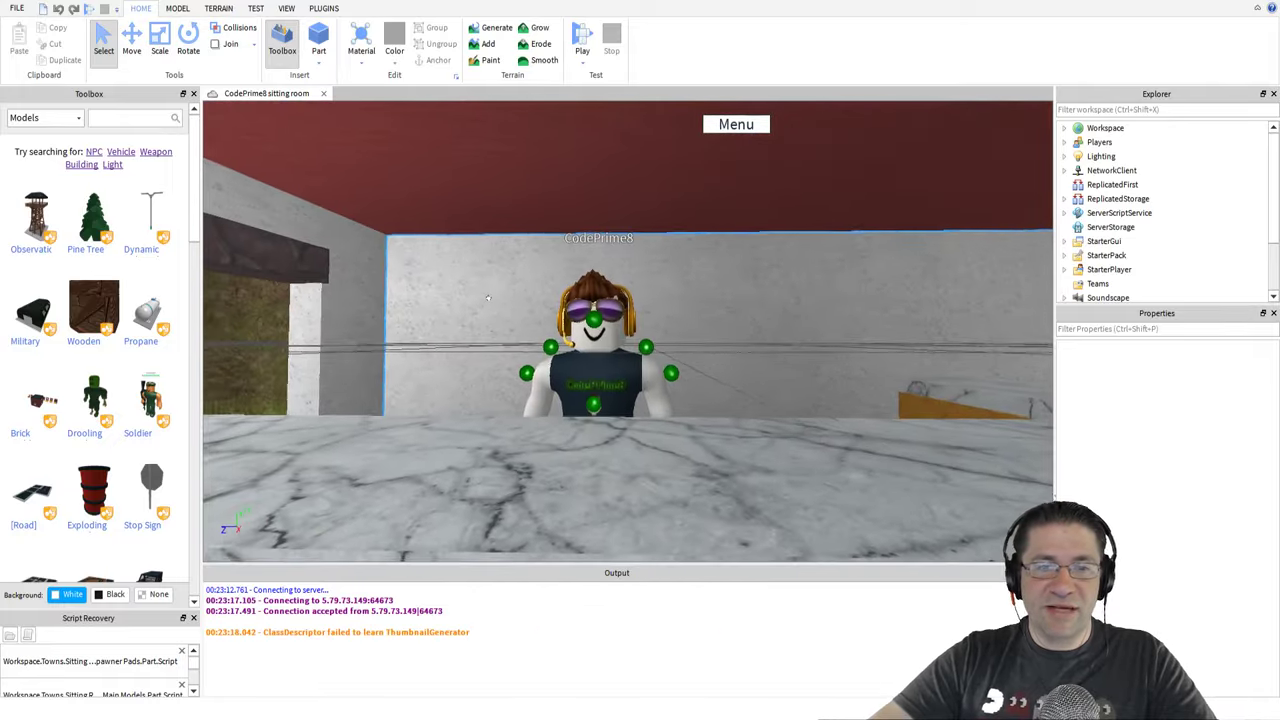
{"action": "right_click_drag", "start_coordinate": [488, 298], "coordinate": [488, 298]}
{"action": "key", "text": "w"}
{"action": "key", "text": "s"}
{"action": "key", "text": "w"}
{"action": "key", "text": "w"}
{"action": "key", "text": "s"}
{"action": "key", "text": "e"}
{"action": "key", "text": "w"}
{"action": "key", "text": "w"}
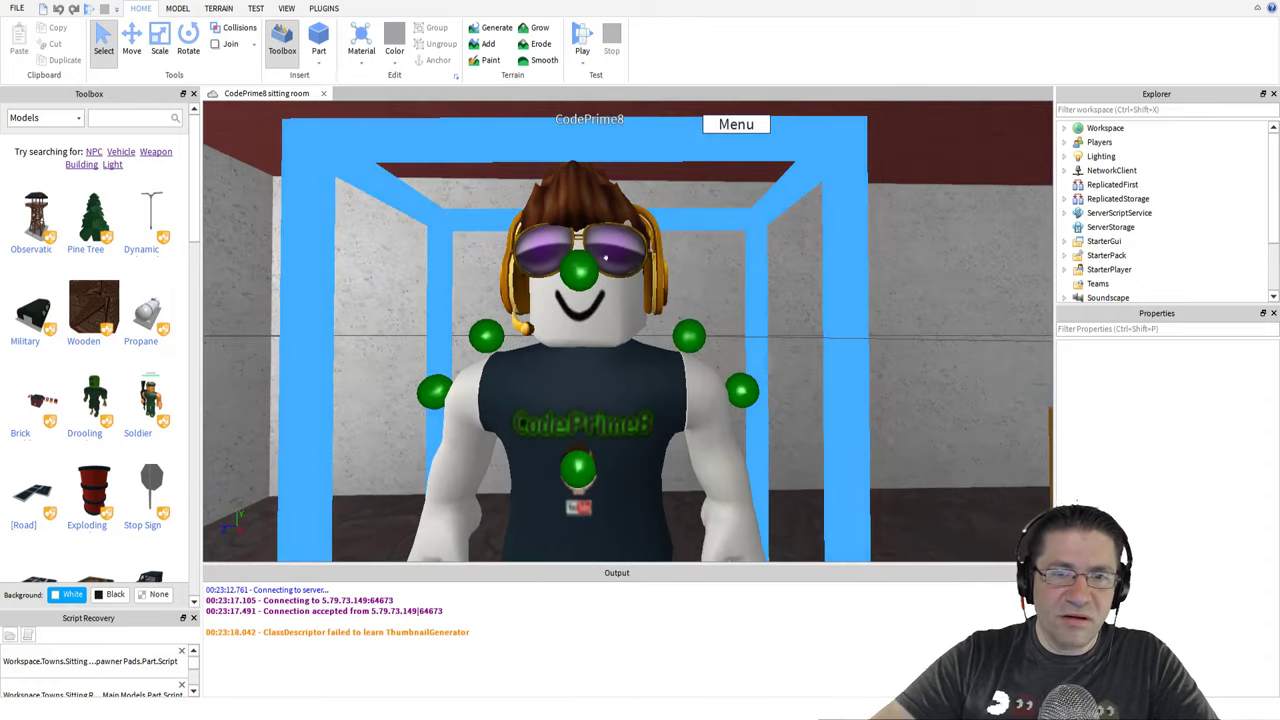
Try to move the CodePrime8 character's head 0.25 studs sideways along the Z axis
{"action": "left_click", "coordinate": [647, 275]}
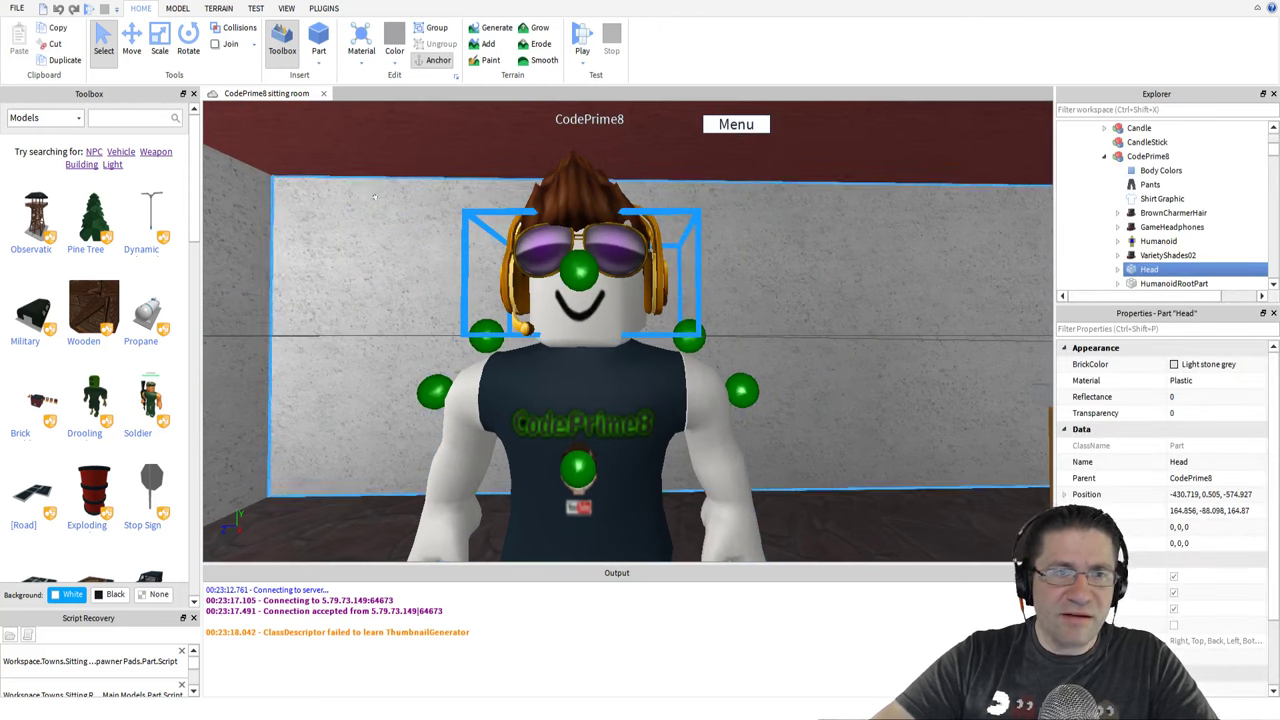
{"action": "left_click", "coordinate": [129, 40]}
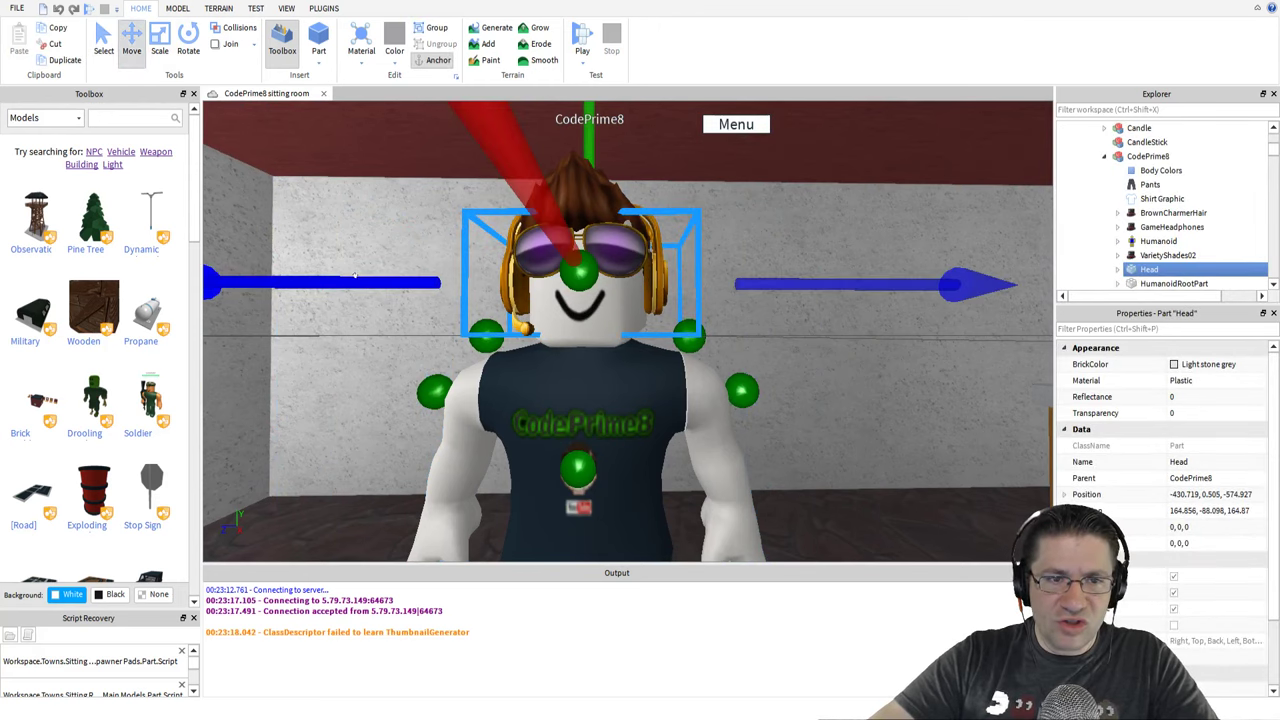
{"action": "left_click_drag", "start_coordinate": [369, 279], "coordinate": [378, 278]}
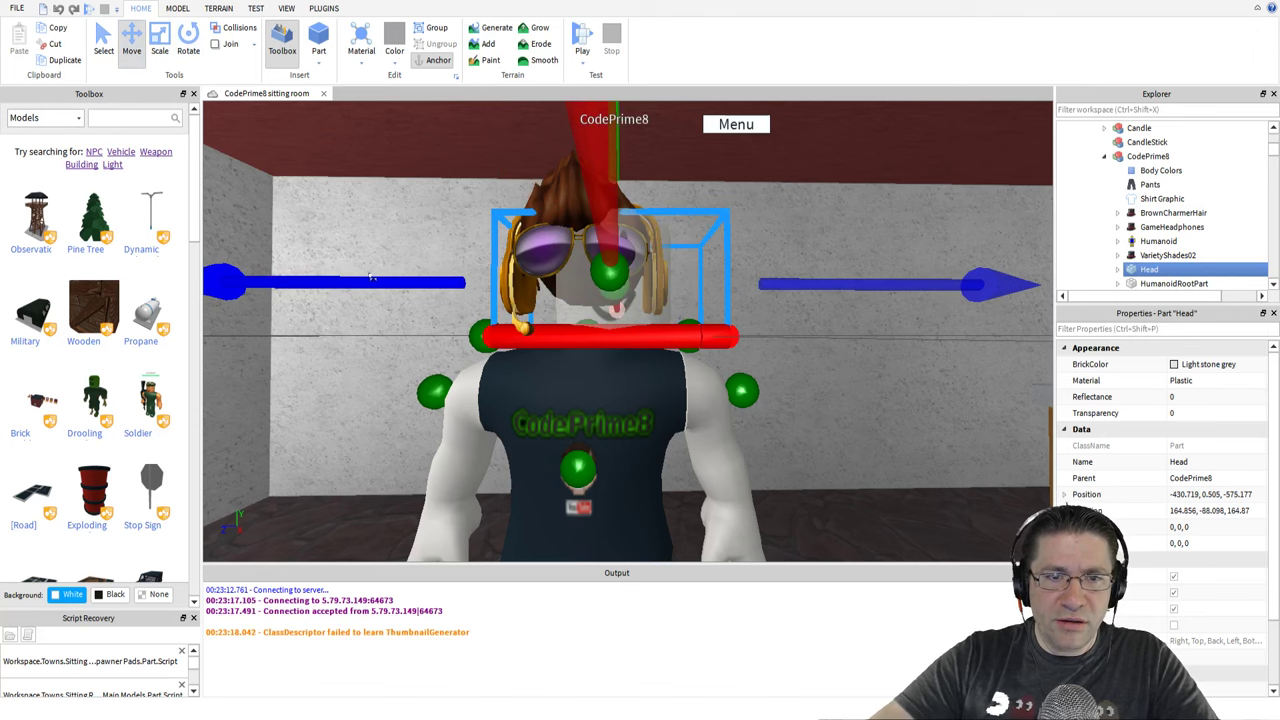
{"action": "right_click", "coordinate": [376, 284]}
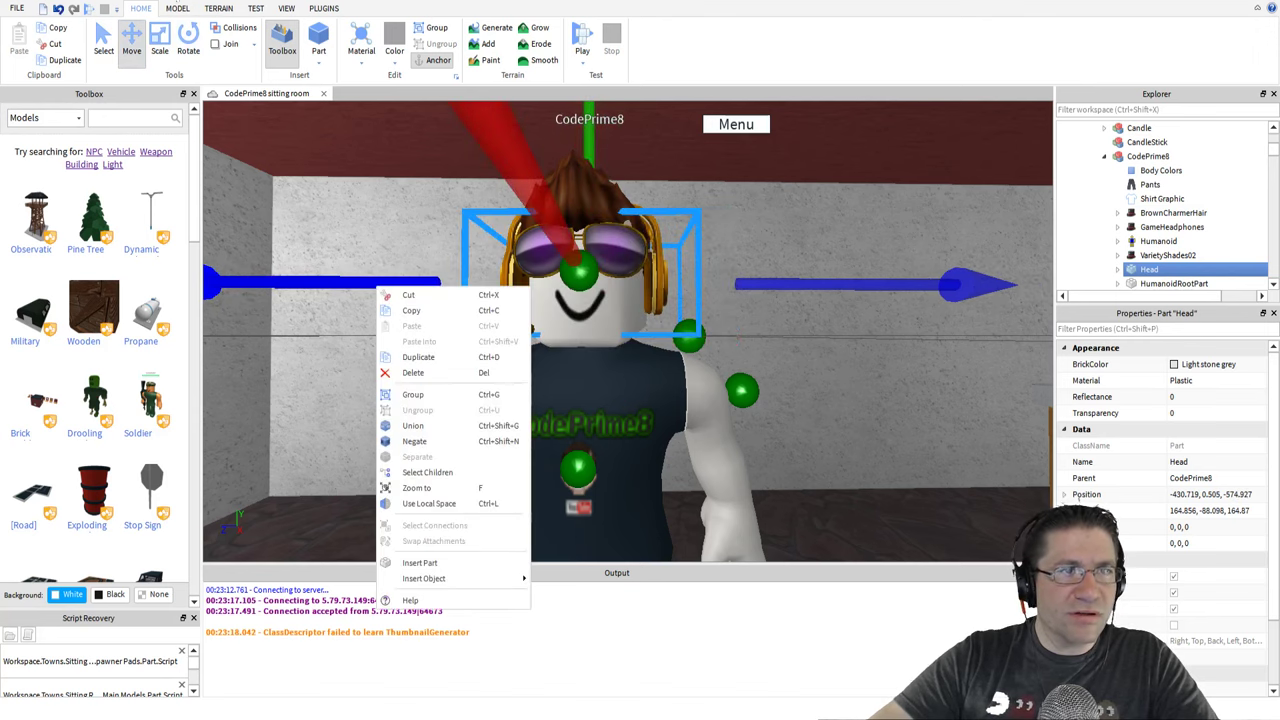
Turn off grid snapping for moves
{"action": "left_click", "coordinate": [178, 9]}
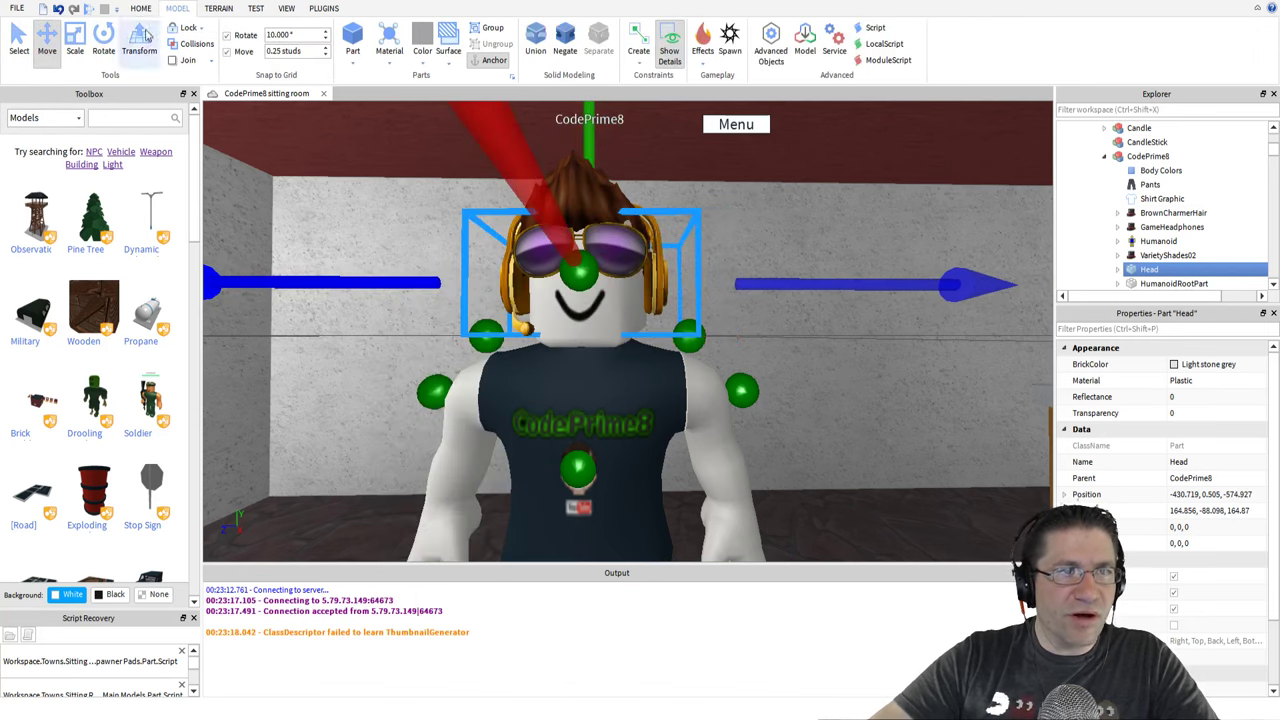
{"action": "left_click", "coordinate": [228, 52]}
Try sliding the character's head freely sideways out from under the hair and glasses, undoing each move
{"action": "left_click_drag", "start_coordinate": [305, 273], "coordinate": [477, 268]}
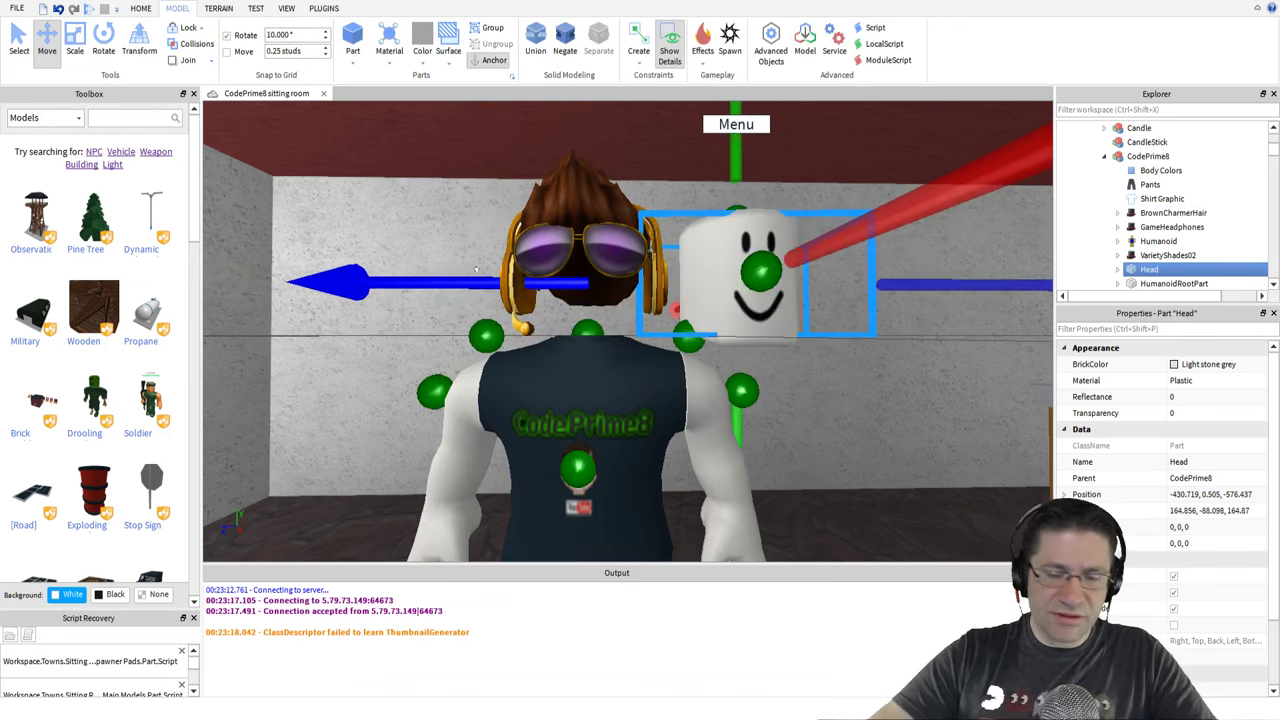
{"action": "key", "text": "ctrl+z"}
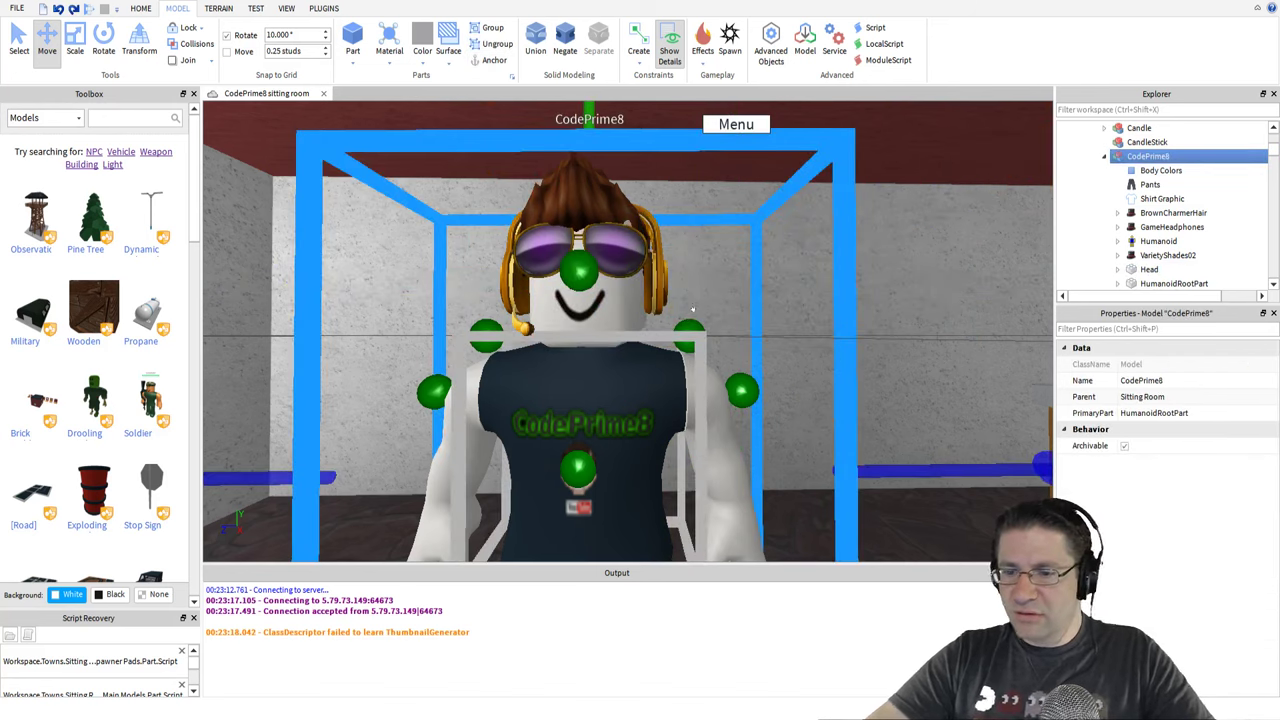
{"action": "left_click", "coordinate": [692, 309]}
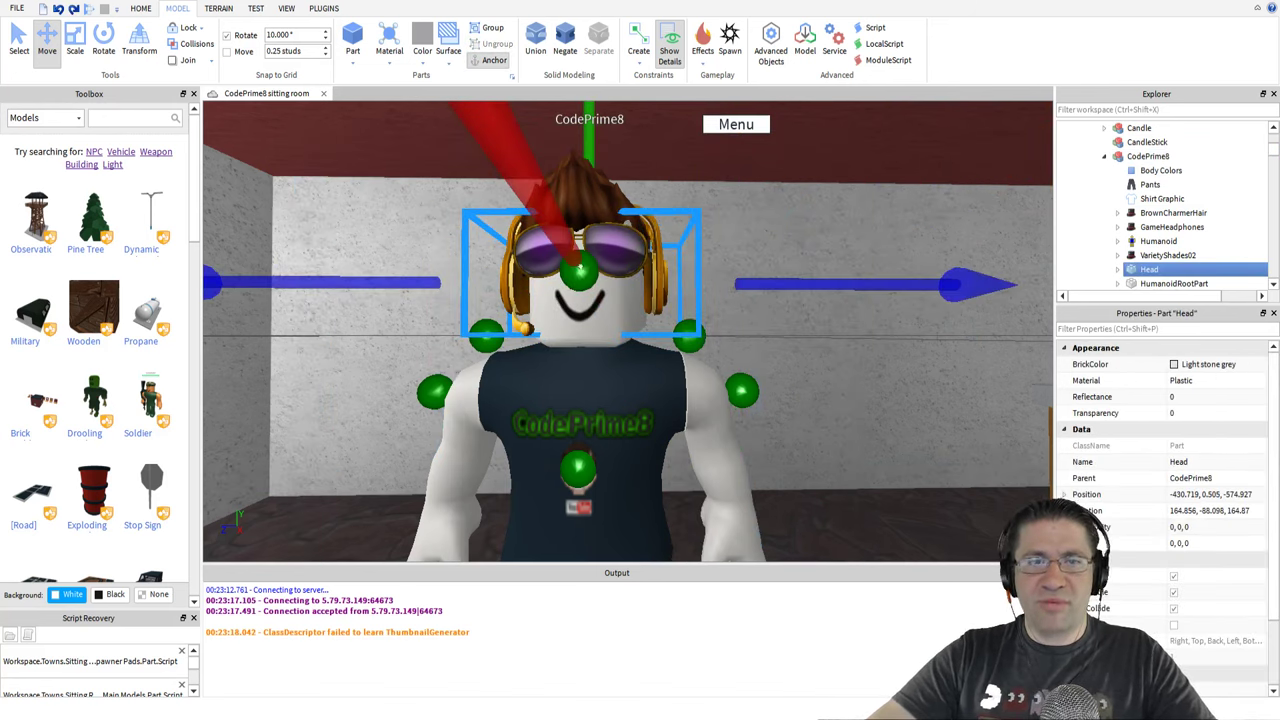
{"action": "left_click_drag", "start_coordinate": [361, 276], "coordinate": [464, 271]}
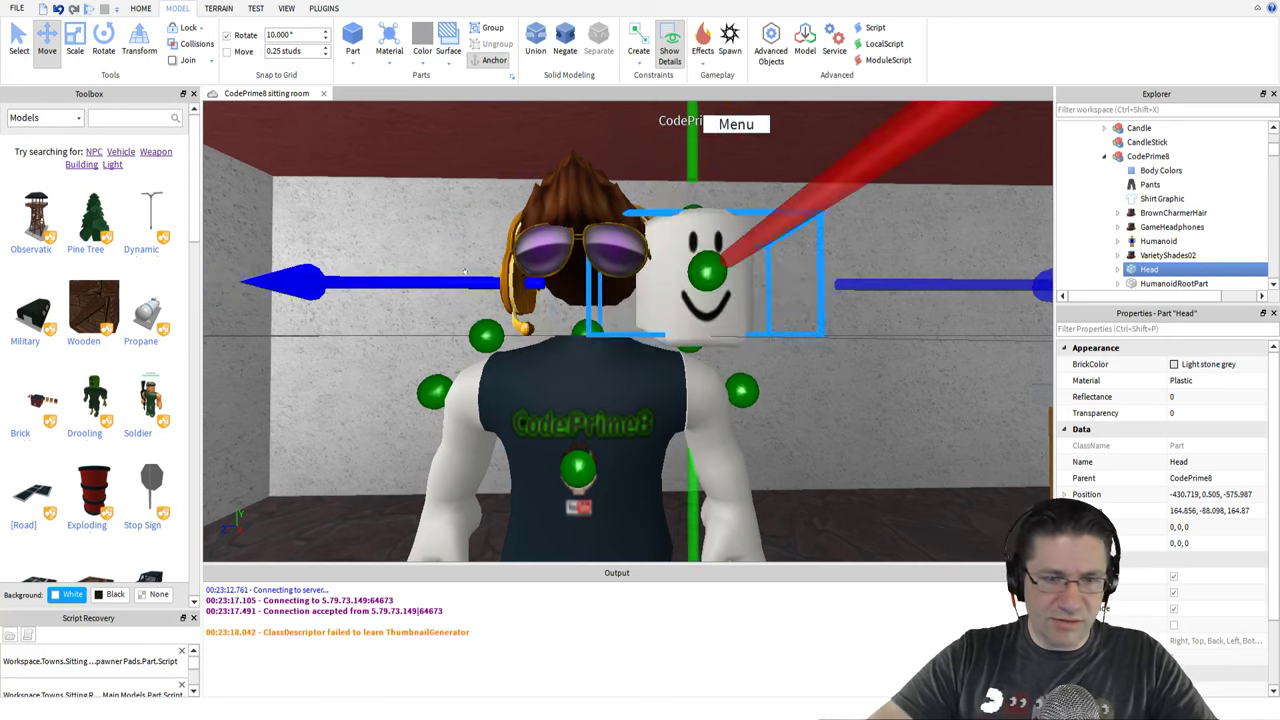
{"action": "key", "text": "ctrl+z"}
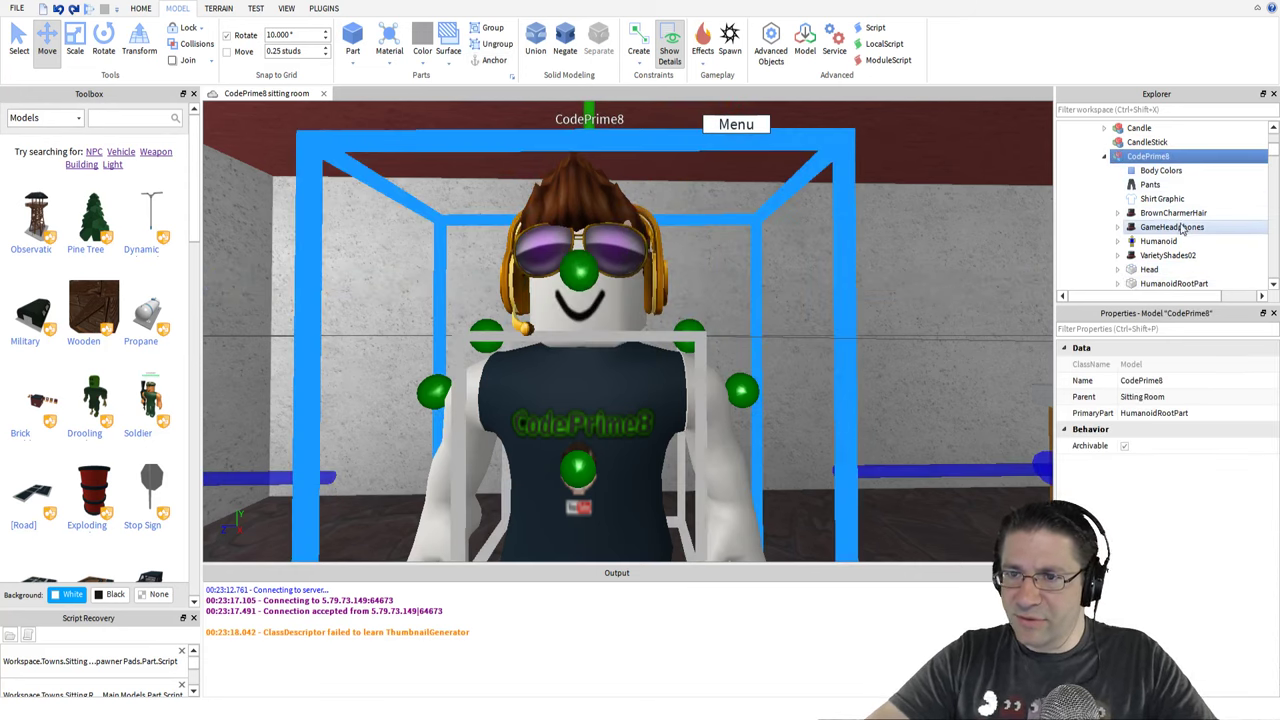
Nudge the GameHeadphones hat slightly sideways along the Z axis on the character's head
{"action": "left_click", "coordinate": [1180, 228]}
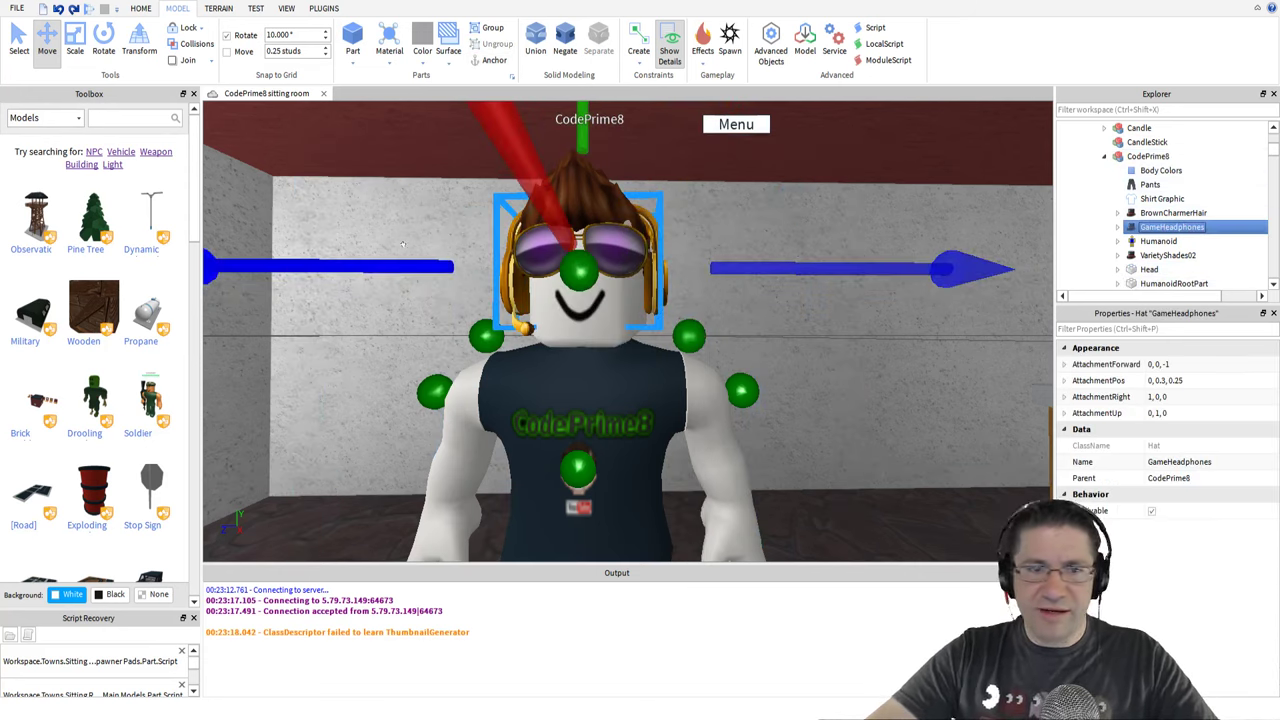
{"action": "left_click_drag", "start_coordinate": [740, 260], "coordinate": [743, 262]}
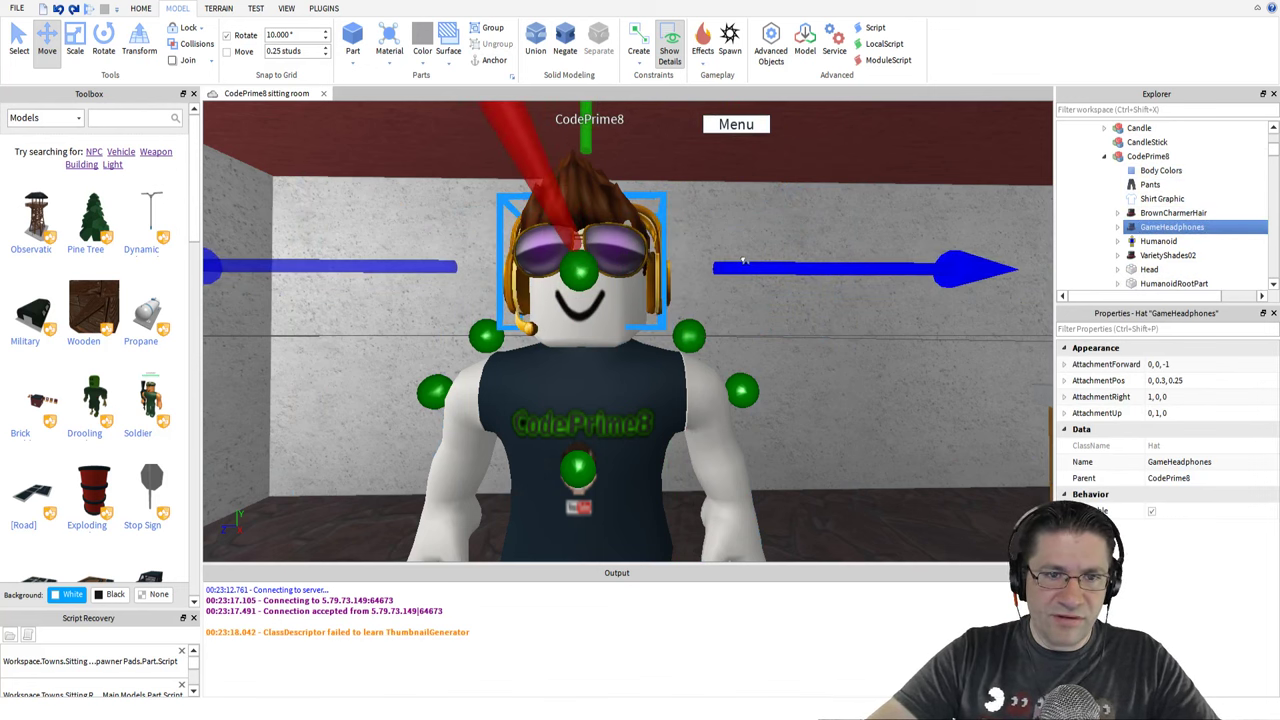
{"action": "right_click_drag", "start_coordinate": [741, 240], "coordinate": [741, 240]}
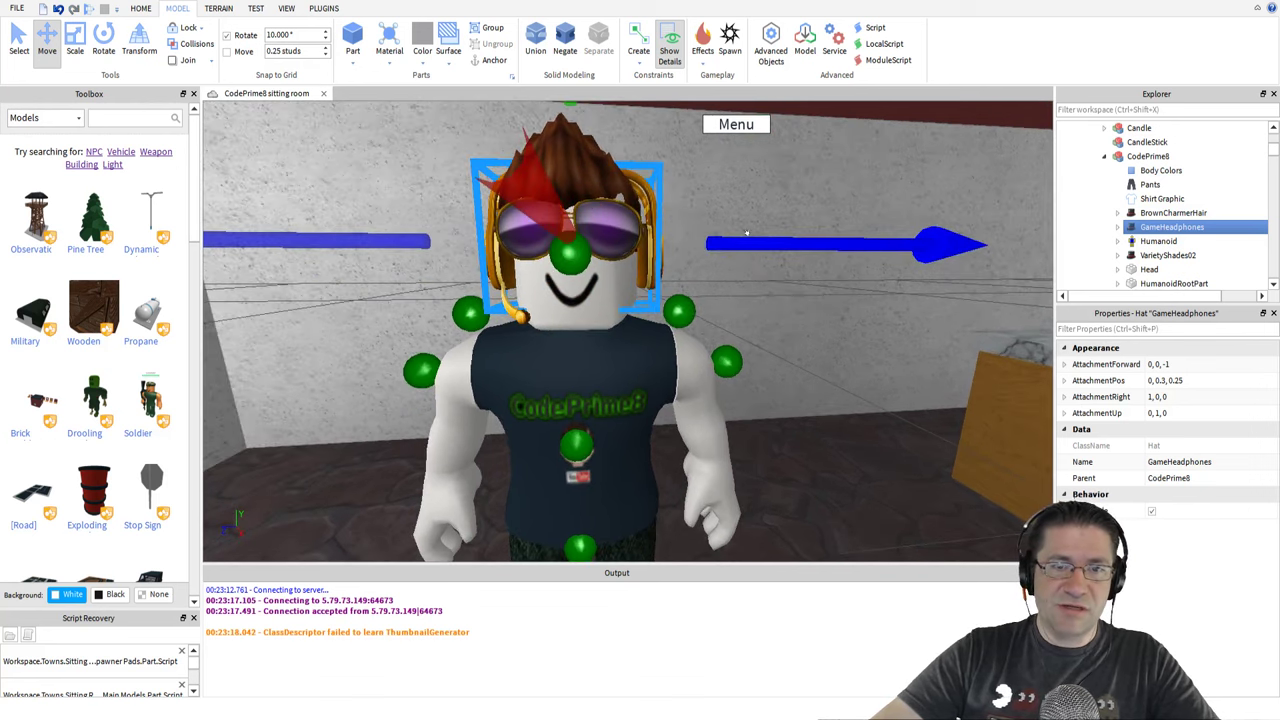
Fly out to the grass beside the buildings and select the loose cobblestone slab in the Palix folder
{"action": "key", "text": "w"}
{"action": "right_click_drag", "start_coordinate": [742, 184], "coordinate": [755, 226]}
{"action": "key", "text": "w"}
{"action": "key", "text": "w"}
{"action": "key", "text": "w"}
{"action": "key", "text": "w"}
{"action": "key", "text": "w"}
{"action": "key", "text": "s"}
{"action": "key", "text": "w"}
{"action": "key", "text": "s"}
{"action": "key", "text": "w"}
{"action": "key", "text": "s"}
{"action": "key", "text": "w"}
{"action": "key", "text": "s"}
{"action": "key", "text": "s"}
{"action": "left_click", "coordinate": [767, 355]}
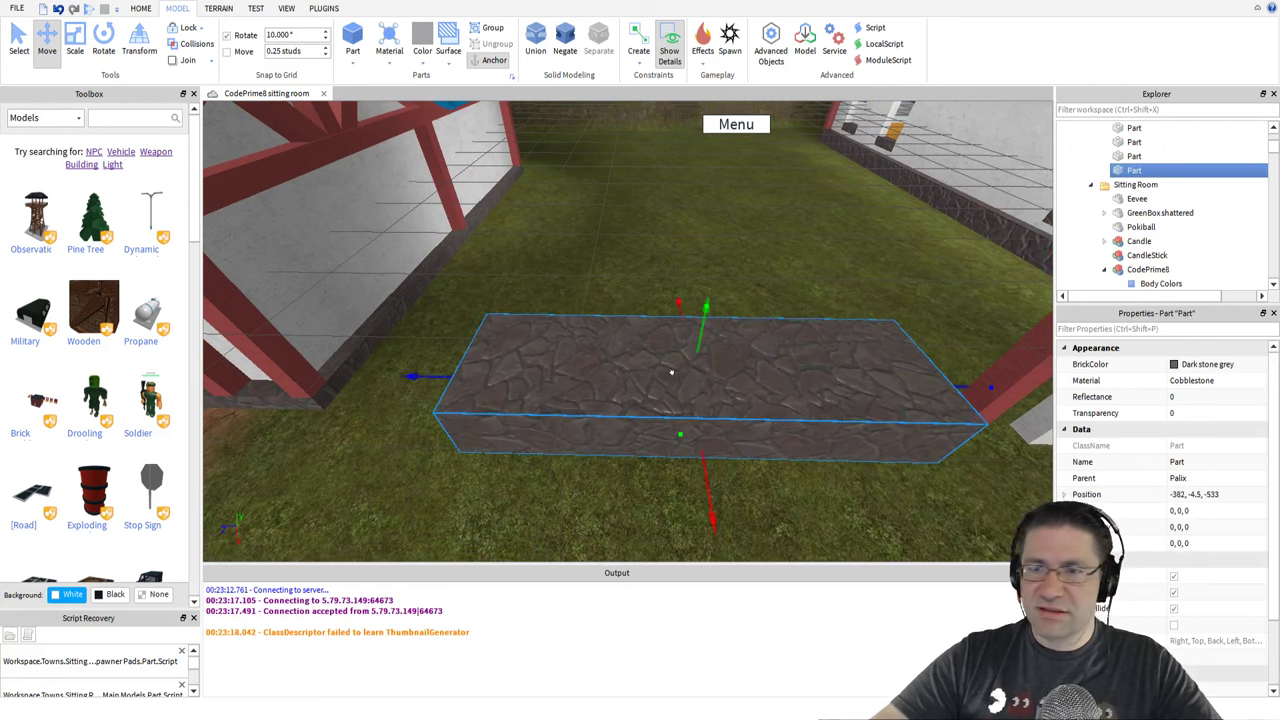
{"action": "scroll", "coordinate": [1140, 240], "scroll_direction": "up", "scroll_amount": 2}
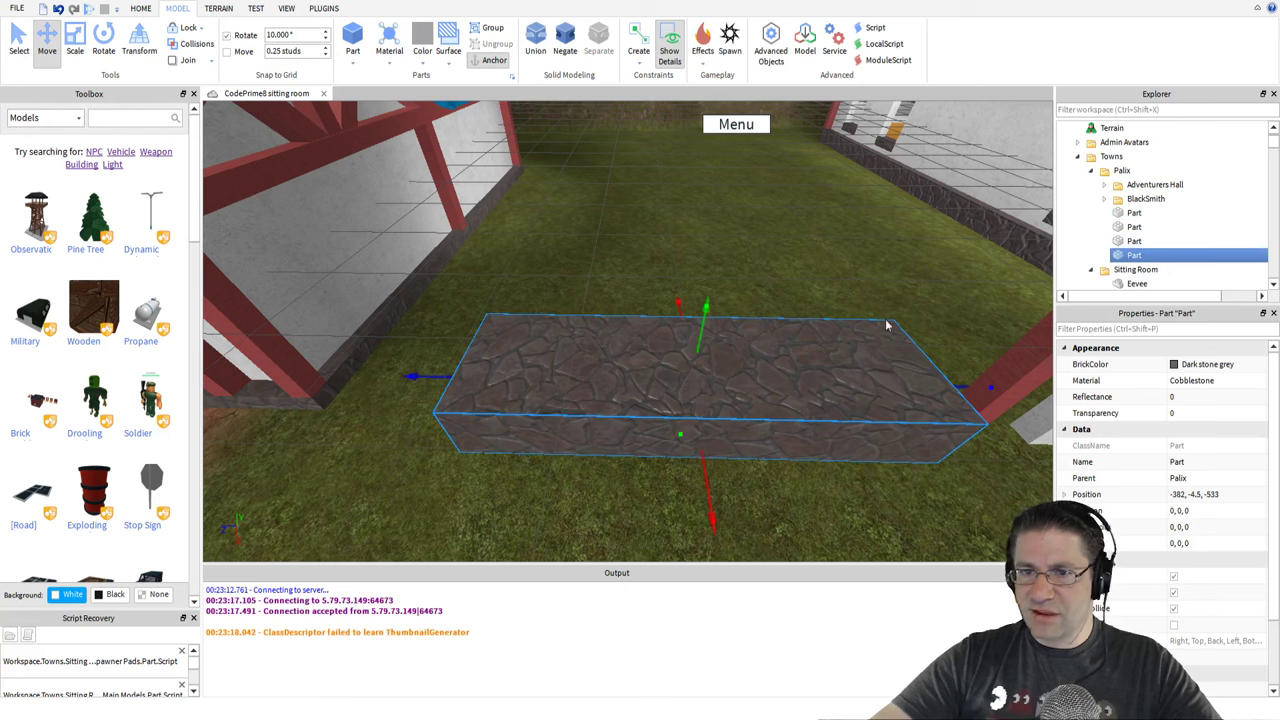
{"action": "left_click_drag", "start_coordinate": [688, 418], "coordinate": [468, 217]}
{"action": "right_click_drag", "start_coordinate": [548, 186], "coordinate": [604, 147]}
{"action": "key", "text": "ctrl+z"}
{"action": "key", "text": "ctrl+z"}
Separate the Adventurers Hall's lower side-wall union into the wall part and its negative window parts
{"action": "key", "text": "w"}
{"action": "left_click", "coordinate": [640, 156]}
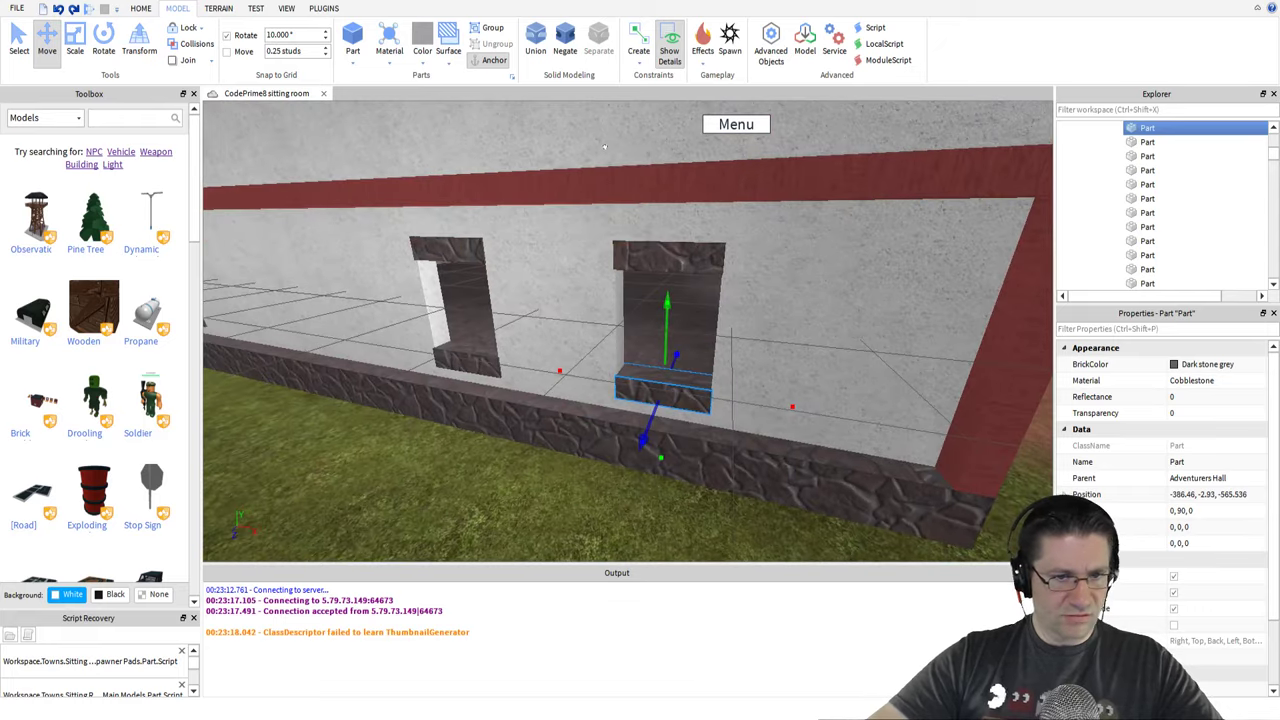
{"action": "left_click", "coordinate": [758, 268]}
{"action": "left_click", "coordinate": [606, 47]}
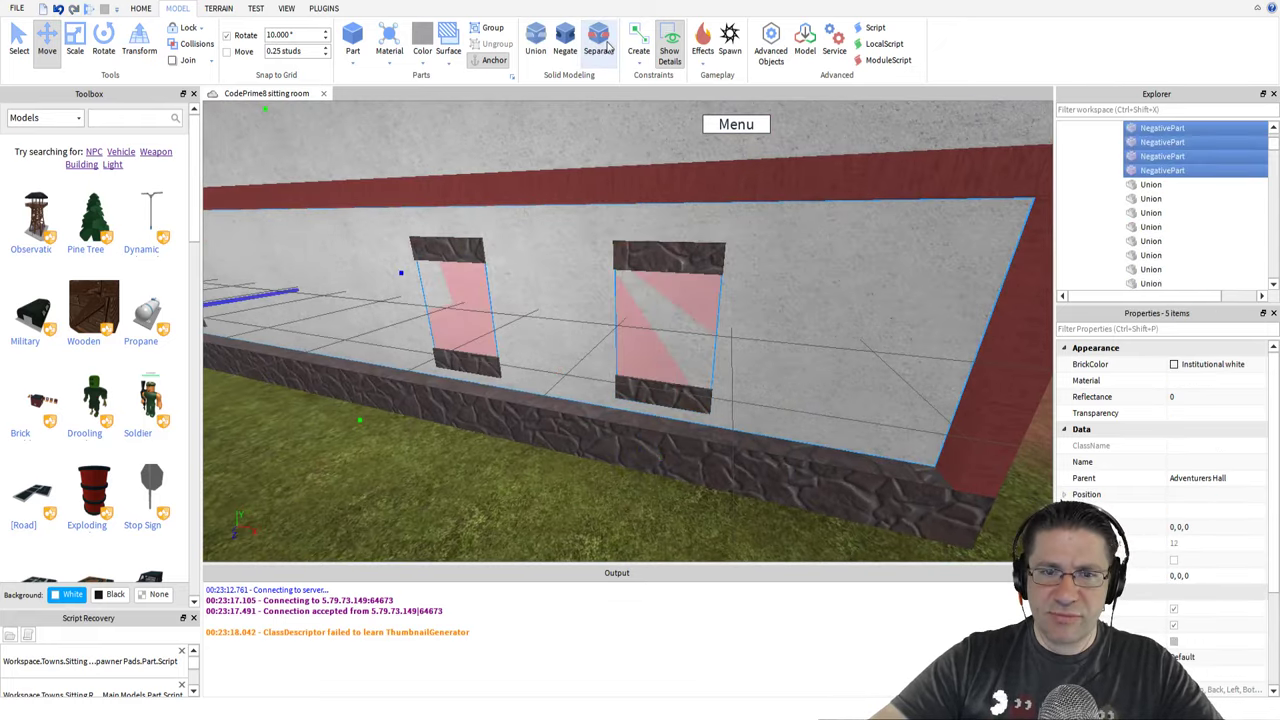
Duplicate the end window's negative part with its cobblestone lintel and sill, and move the copy about 20 studs out from the wall
{"action": "left_click", "coordinate": [676, 243]}
{"action": "left_click", "coordinate": [676, 273], "text": "ctrl"}
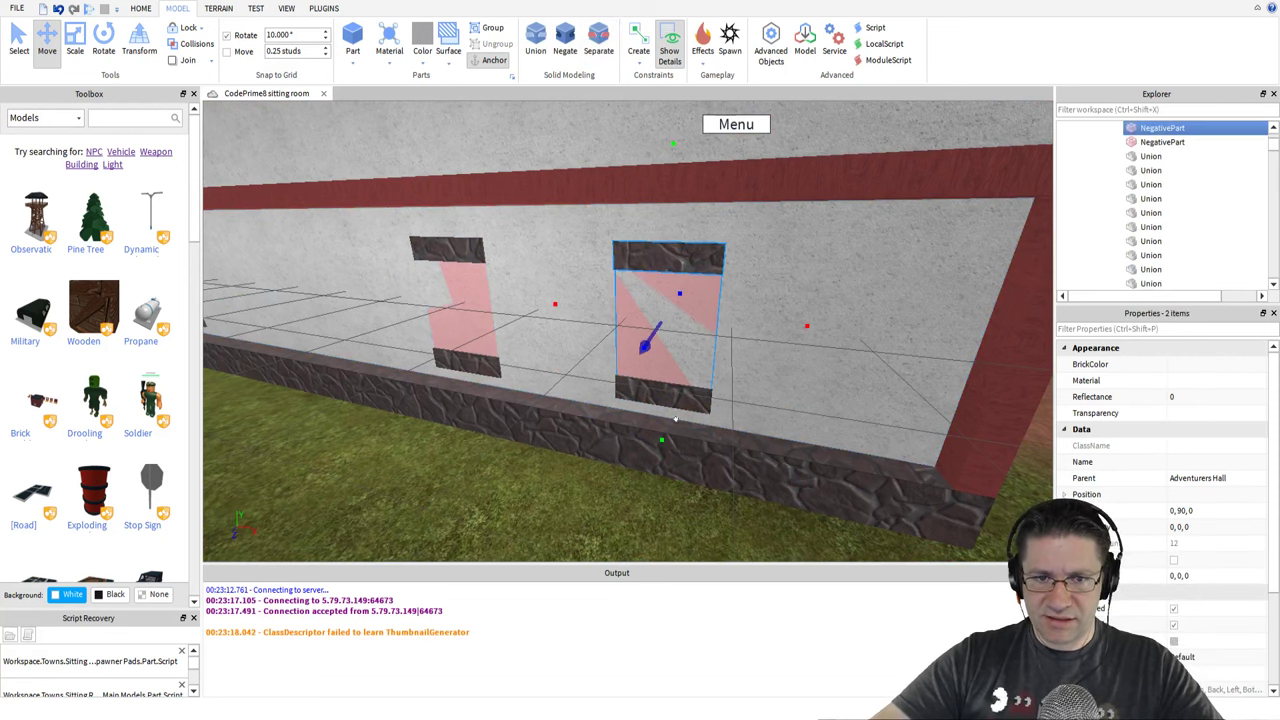
{"action": "left_click", "coordinate": [676, 395], "text": "ctrl"}
{"action": "right_click_drag", "start_coordinate": [715, 362], "coordinate": [722, 342]}
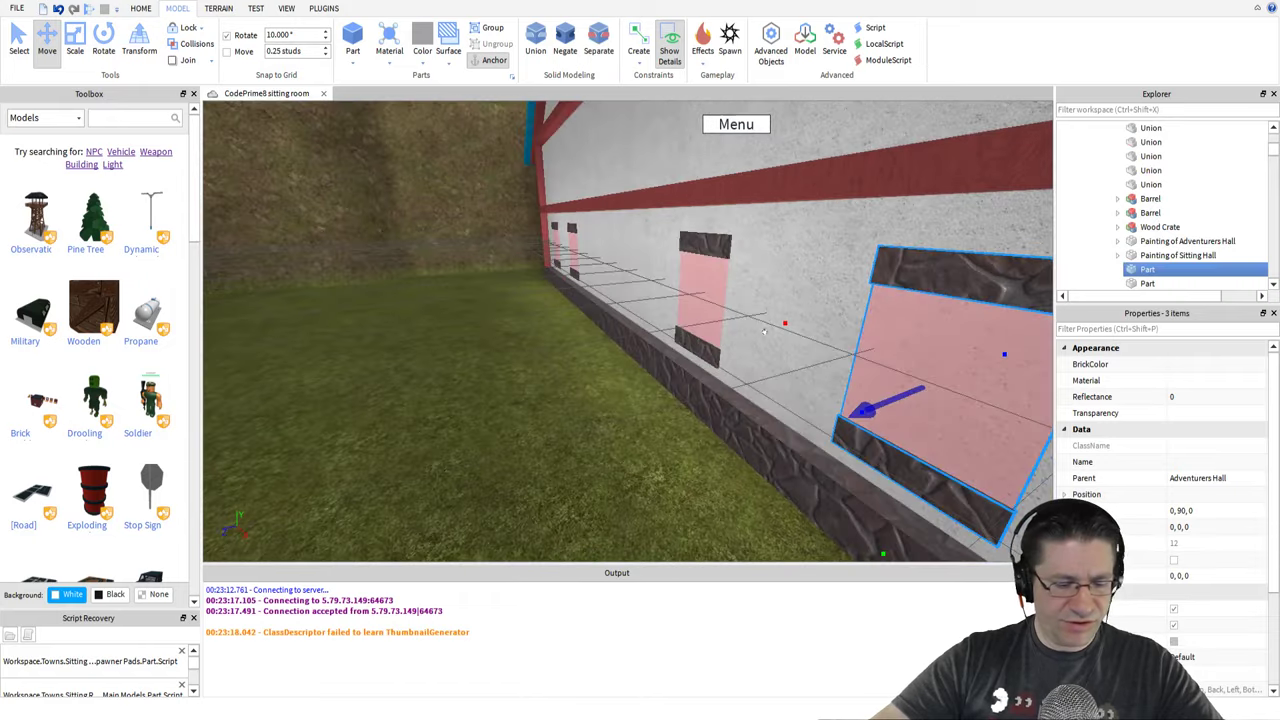
{"action": "key", "text": "d"}
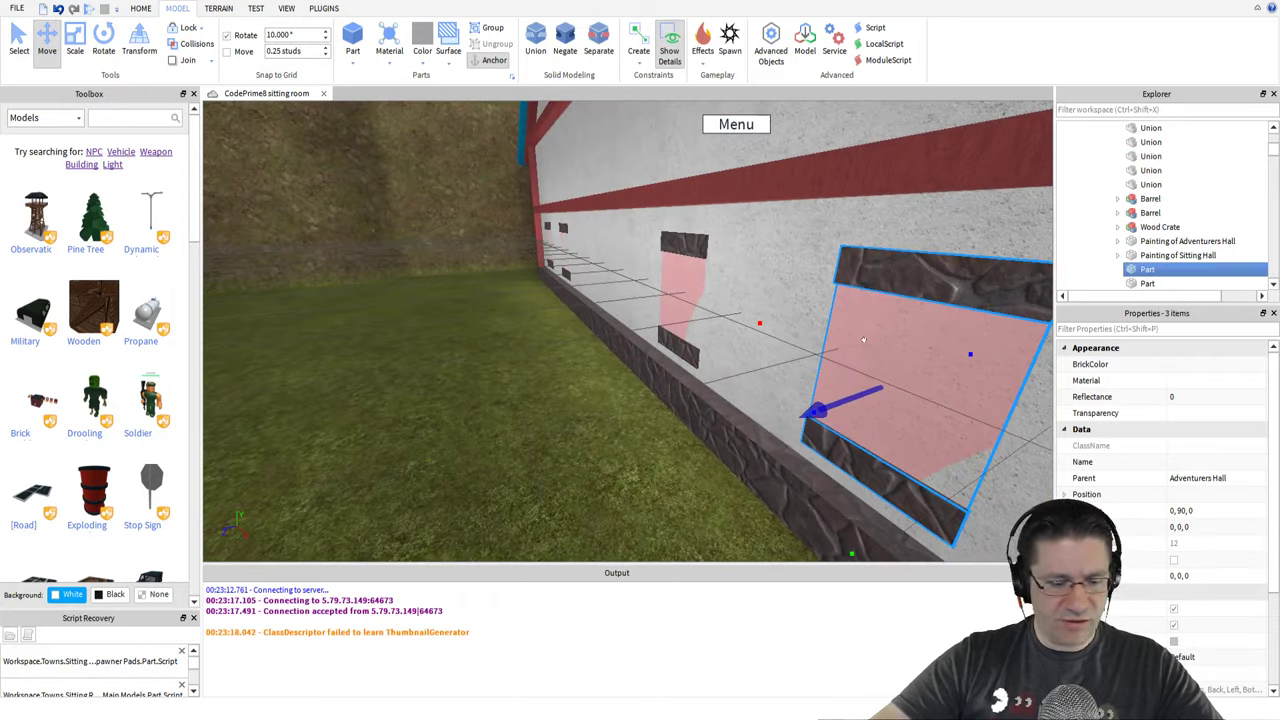
{"action": "left_click_drag", "start_coordinate": [841, 386], "coordinate": [622, 428]}
Union the lower side wall of the Adventurers Hall with its four negative window parts to cut the window openings again
{"action": "key", "text": "s"}
{"action": "key", "text": "a"}
{"action": "key", "text": "d"}
{"action": "key", "text": "a"}
{"action": "right_click_drag", "start_coordinate": [710, 373], "coordinate": [687, 373]}
{"action": "key", "text": "w"}
{"action": "key", "text": "d"}
{"action": "key", "text": "w"}
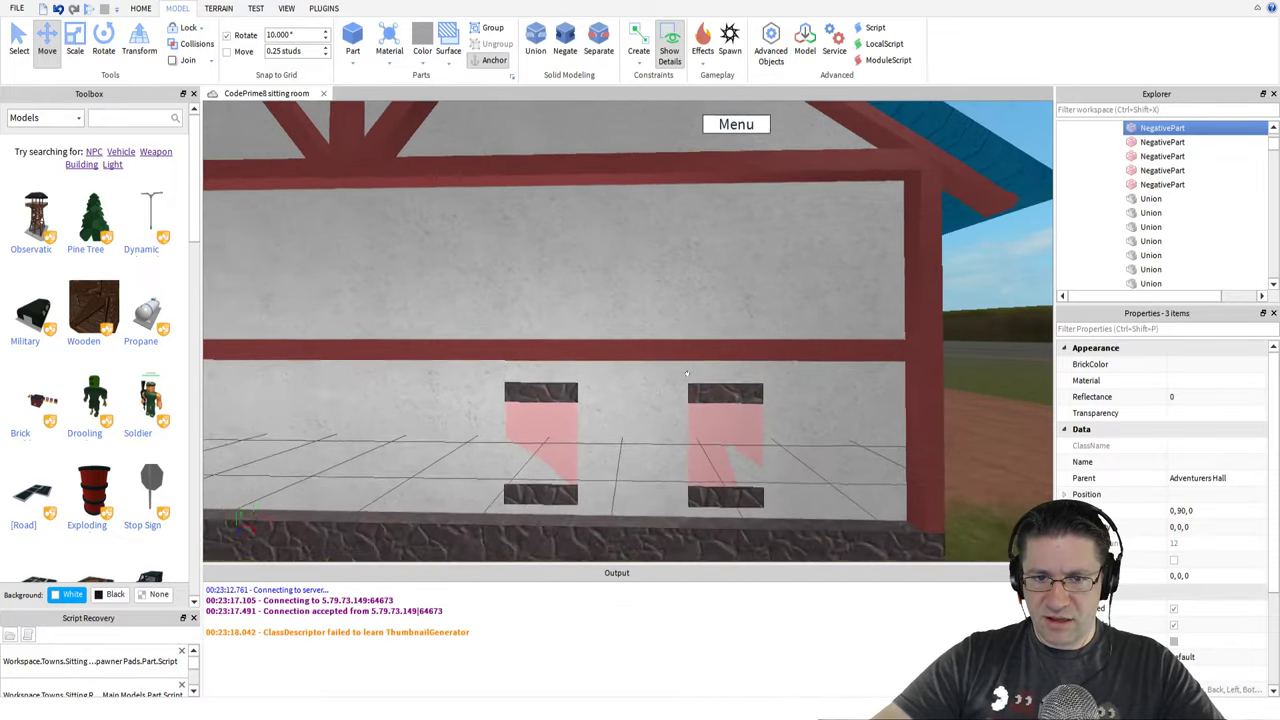
{"action": "left_click", "coordinate": [814, 404]}
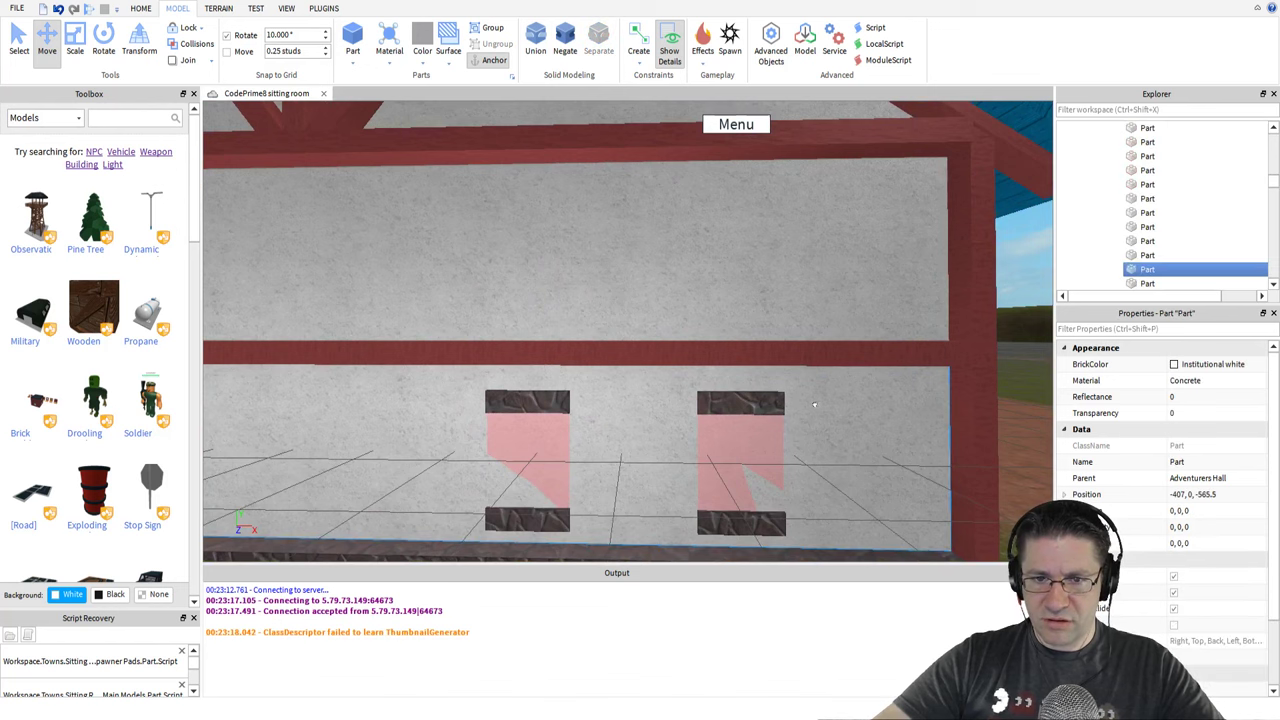
{"action": "left_click", "coordinate": [719, 442]}
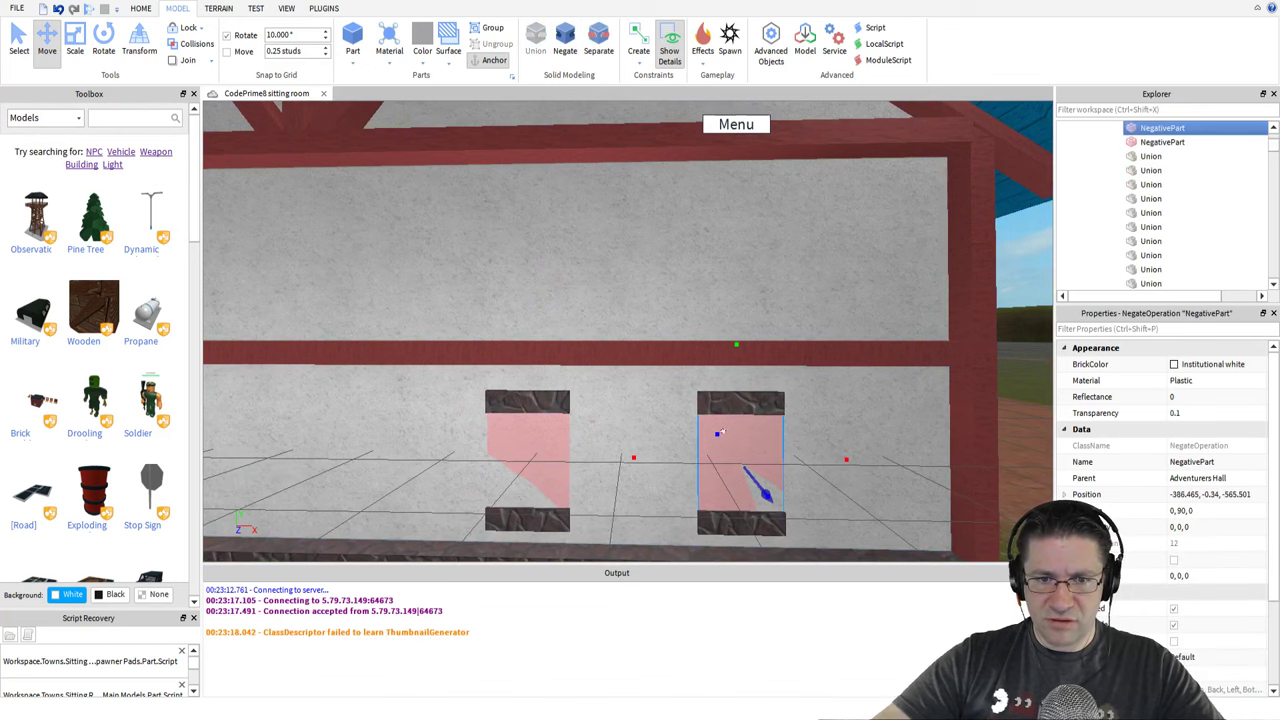
{"action": "left_click", "coordinate": [826, 421]}
{"action": "left_click", "coordinate": [735, 424], "text": "ctrl"}
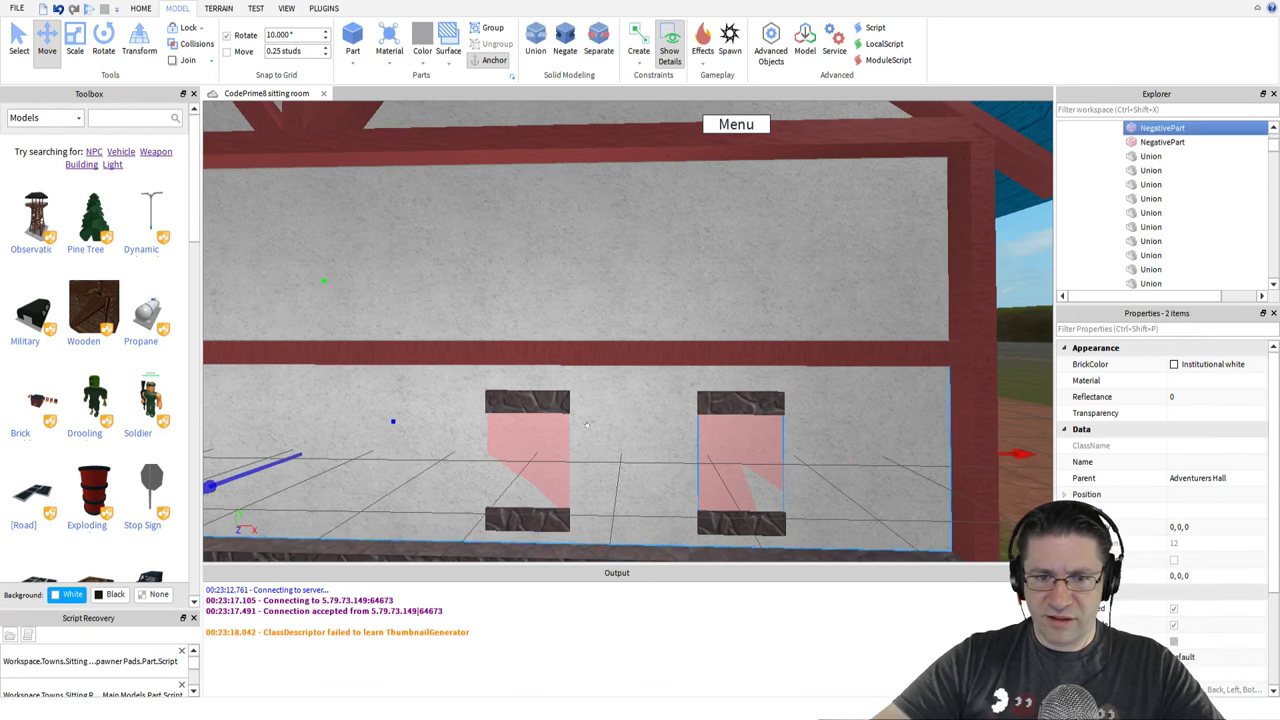
{"action": "left_click", "coordinate": [537, 434], "text": "ctrl"}
{"action": "right_click_drag", "start_coordinate": [530, 402], "coordinate": [488, 386]}
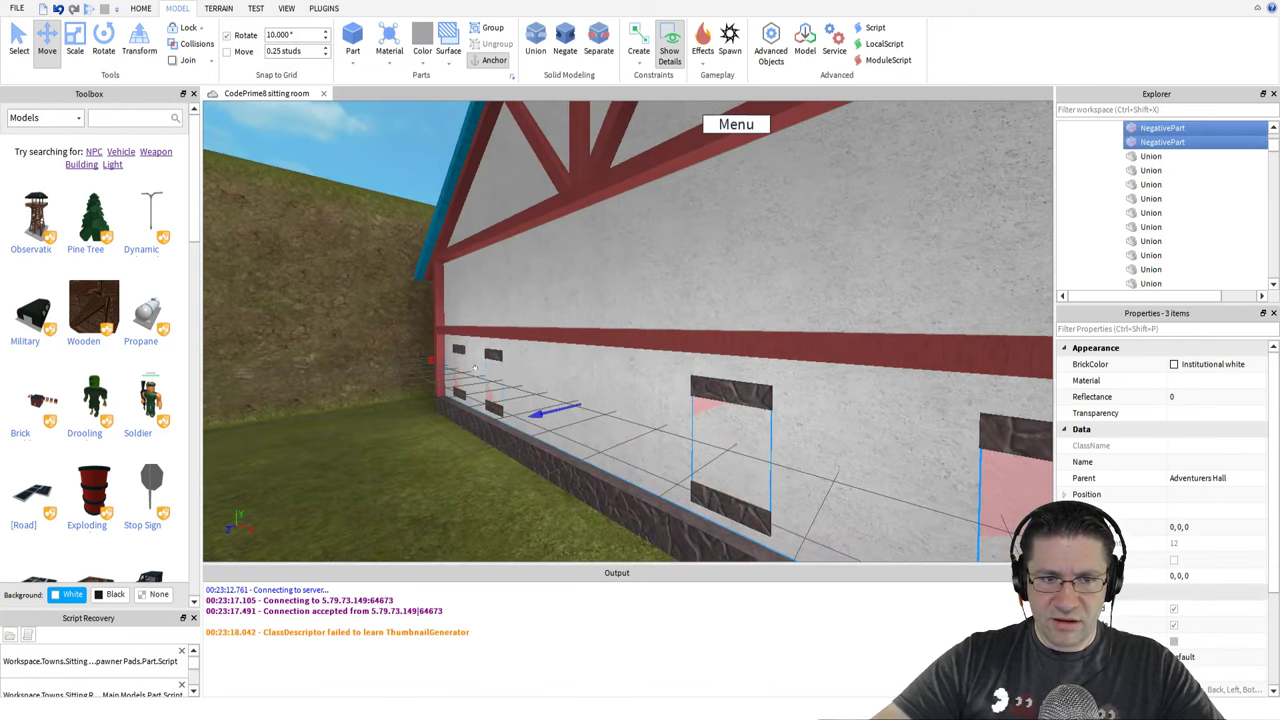
{"action": "left_click", "coordinate": [494, 383], "text": "ctrl"}
{"action": "left_click", "coordinate": [449, 358], "text": "ctrl"}
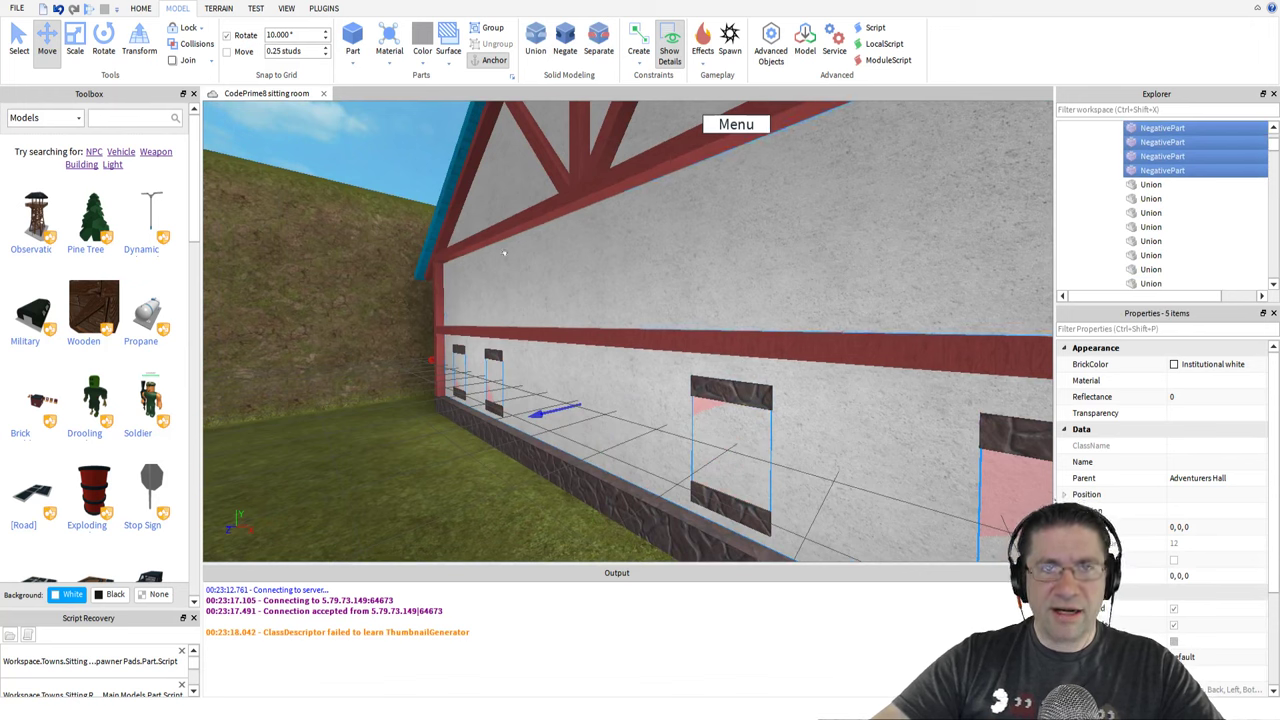
{"action": "left_click", "coordinate": [537, 41]}
Select the copied negative window part with its cobblestone lintel and sill, and cut them from the Adventurers Hall folder
{"action": "right_click_drag", "start_coordinate": [520, 230], "coordinate": [654, 259]}
{"action": "key", "text": "w"}
{"action": "key", "text": "d"}
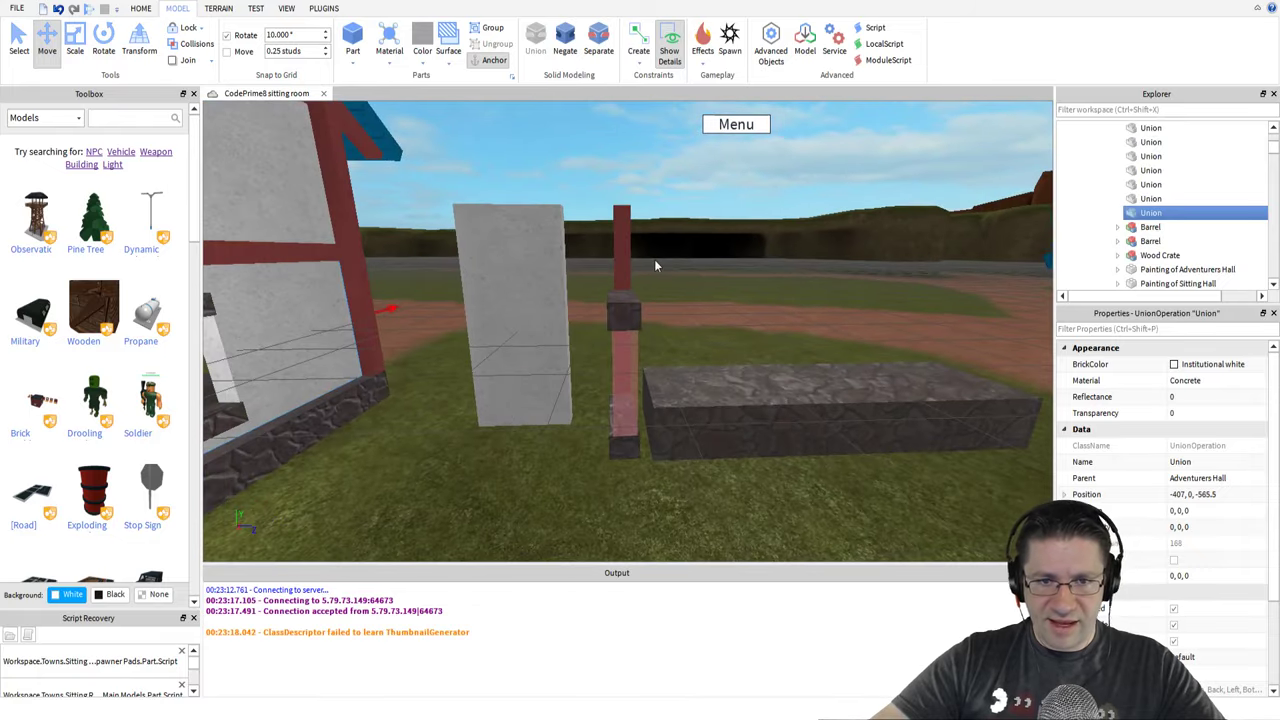
{"action": "scroll", "coordinate": [654, 259], "scroll_direction": "up", "scroll_amount": 5}
{"action": "left_click", "coordinate": [632, 265]}
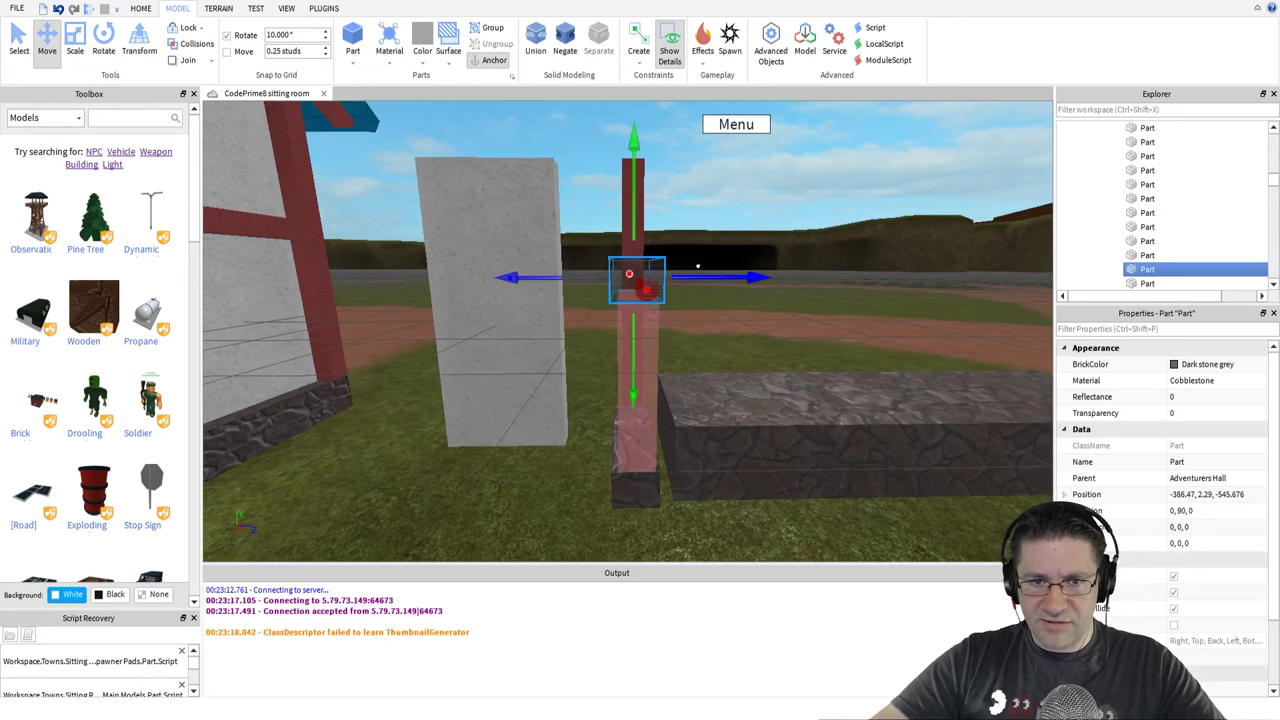
{"action": "key", "text": "d"}
{"action": "right_click_drag", "start_coordinate": [855, 274], "coordinate": [839, 266]}
{"action": "key", "text": "a"}
{"action": "key", "text": "s"}
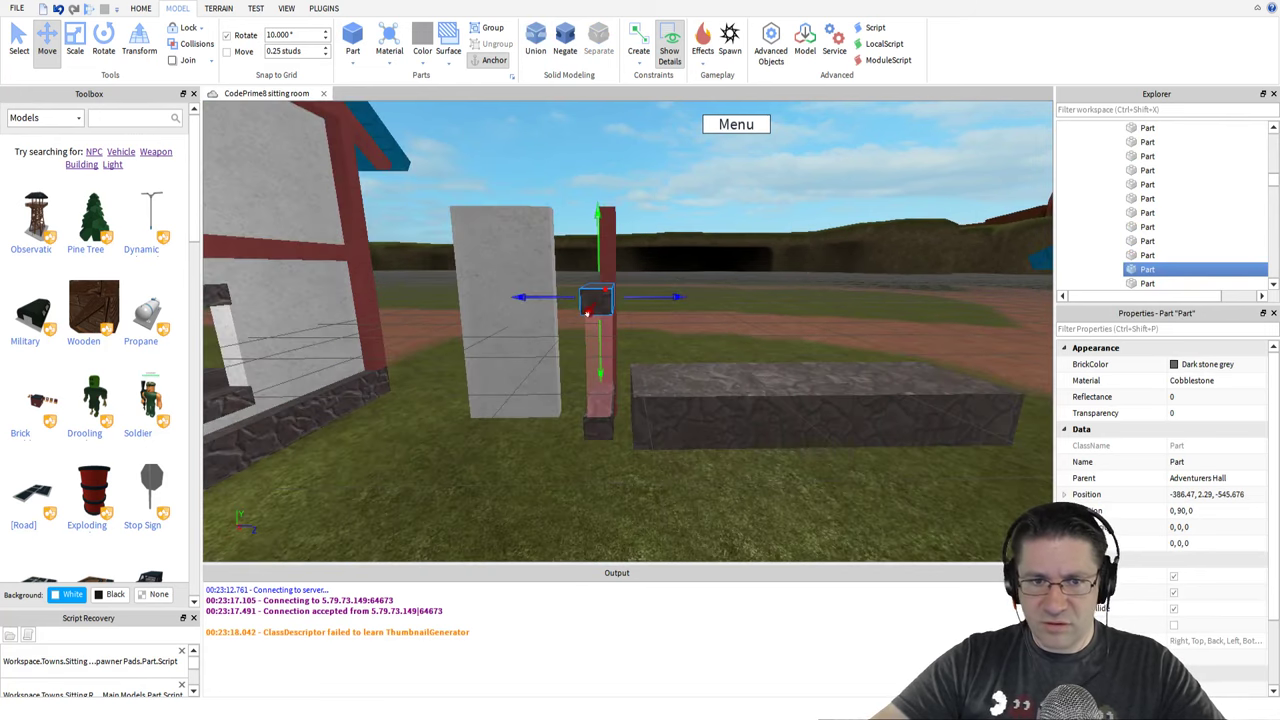
{"action": "left_click", "coordinate": [597, 303]}
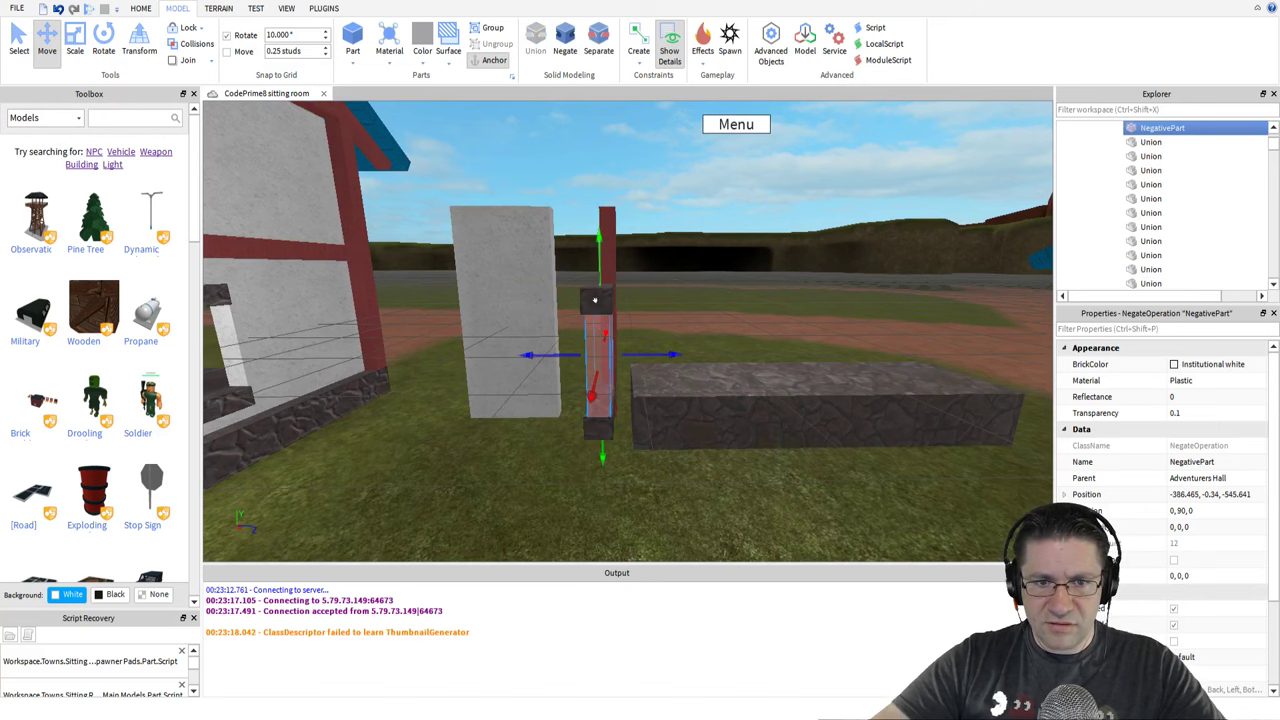
{"action": "left_click", "coordinate": [594, 296], "text": "ctrl"}
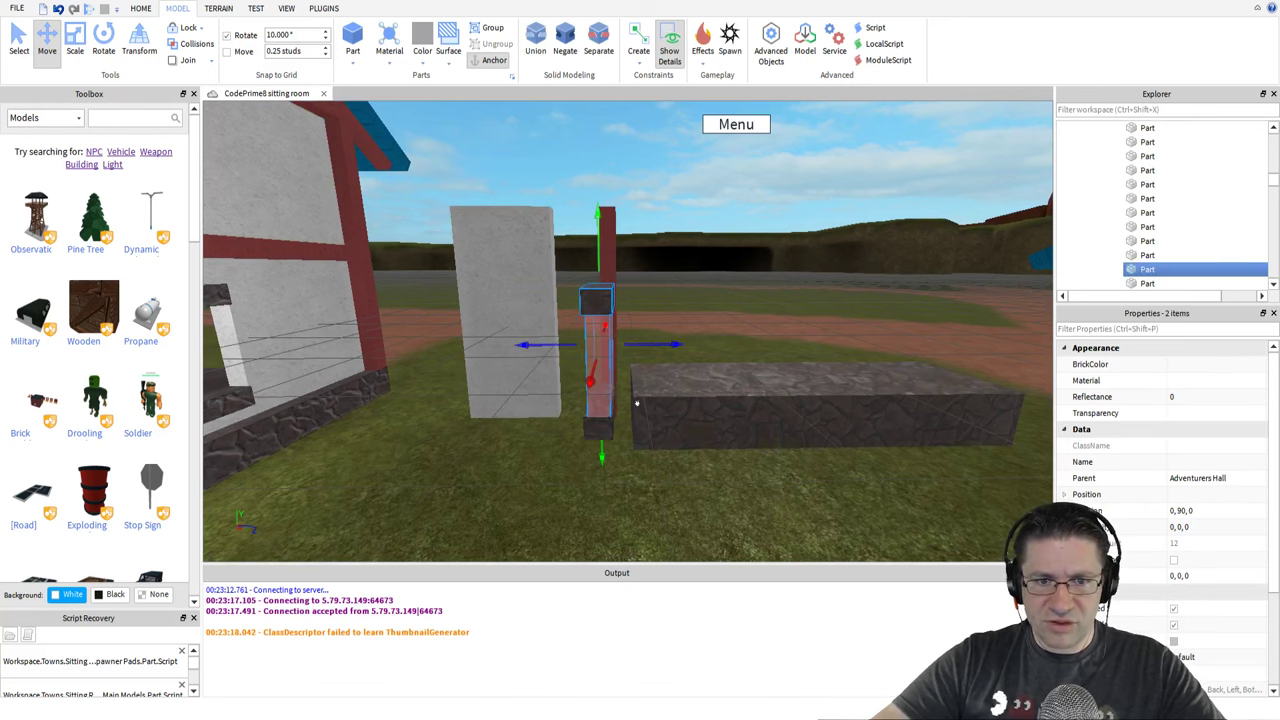
{"action": "left_click", "coordinate": [609, 432], "text": "ctrl"}
{"action": "right_click_drag", "start_coordinate": [752, 402], "coordinate": [781, 392]}
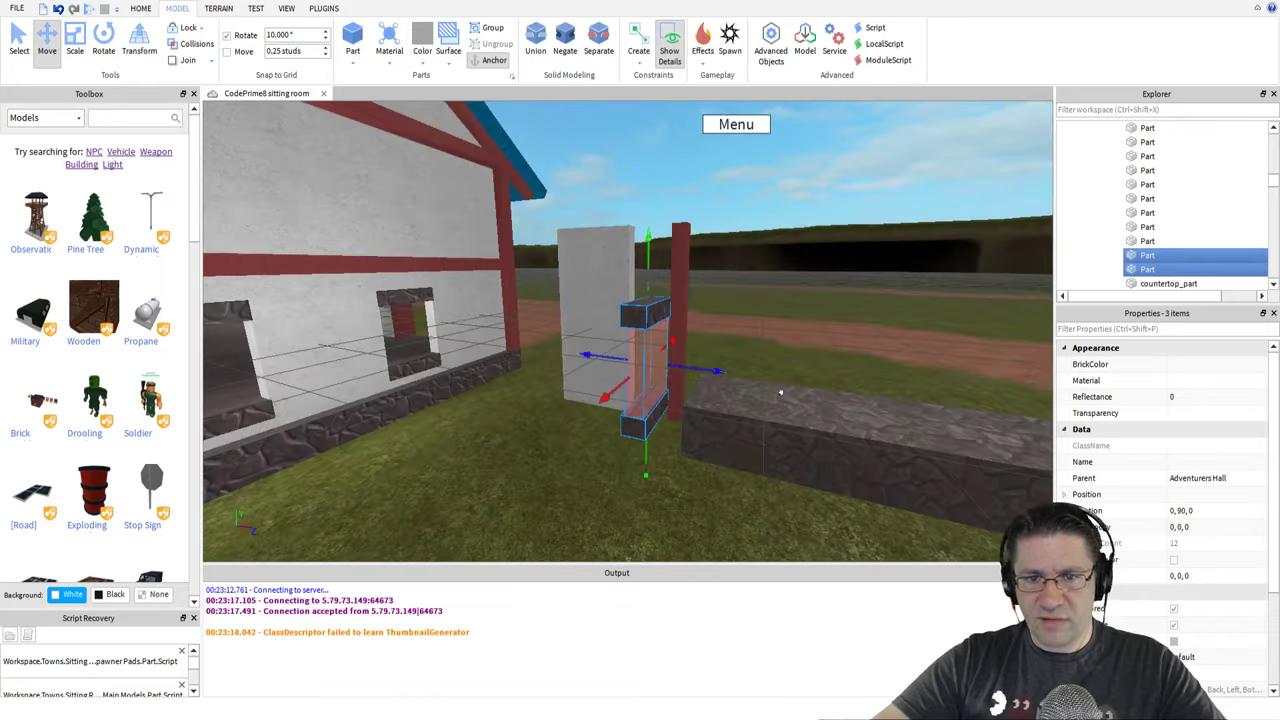
{"action": "scroll", "coordinate": [1206, 232], "scroll_direction": "down", "scroll_amount": 2}
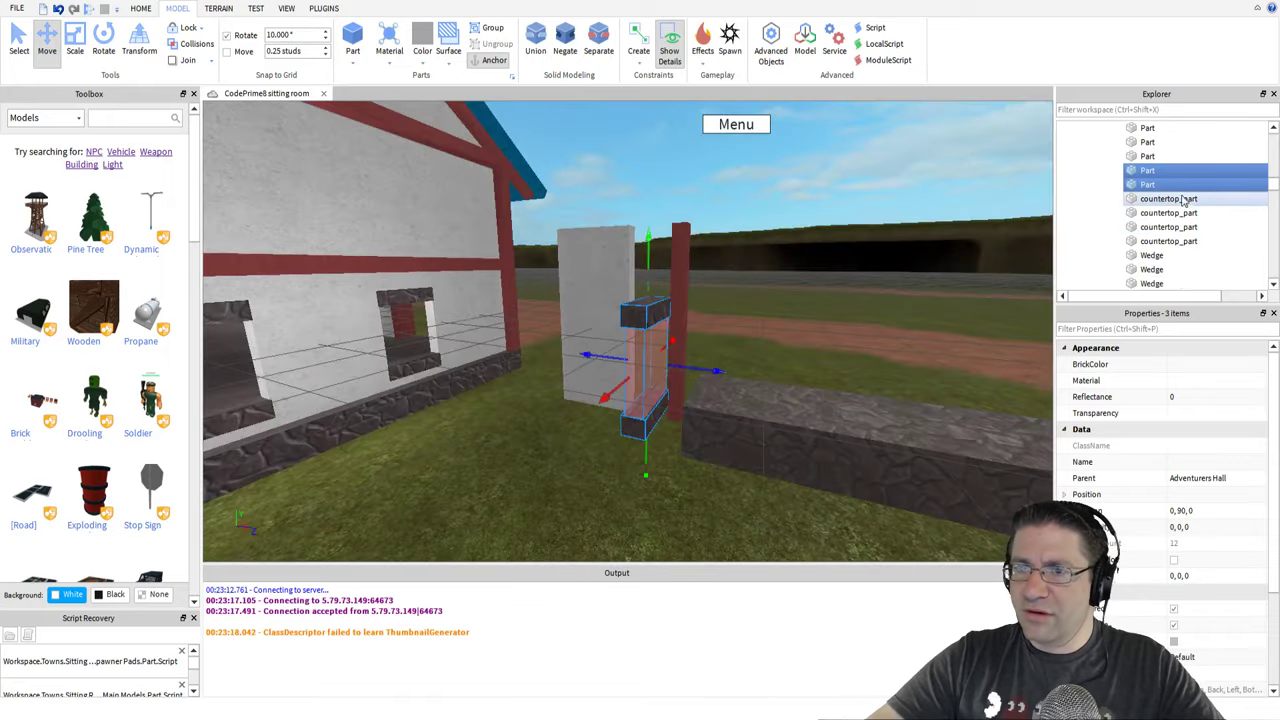
{"action": "right_click", "coordinate": [1152, 173]}
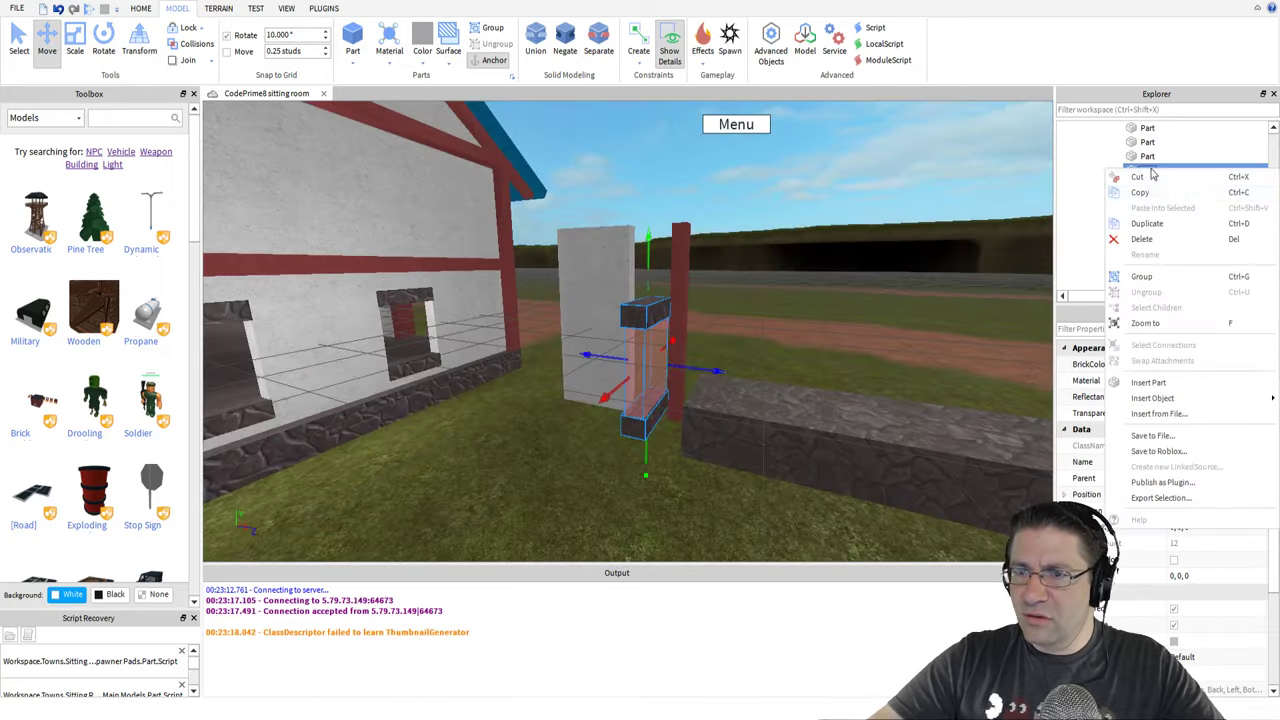
{"action": "left_click", "coordinate": [1172, 188]}
Collapse the Adventurers Hall folder in the Palix town and expand the BlackSmith folder
{"action": "scroll", "coordinate": [1177, 190], "scroll_direction": "up", "scroll_amount": 2}
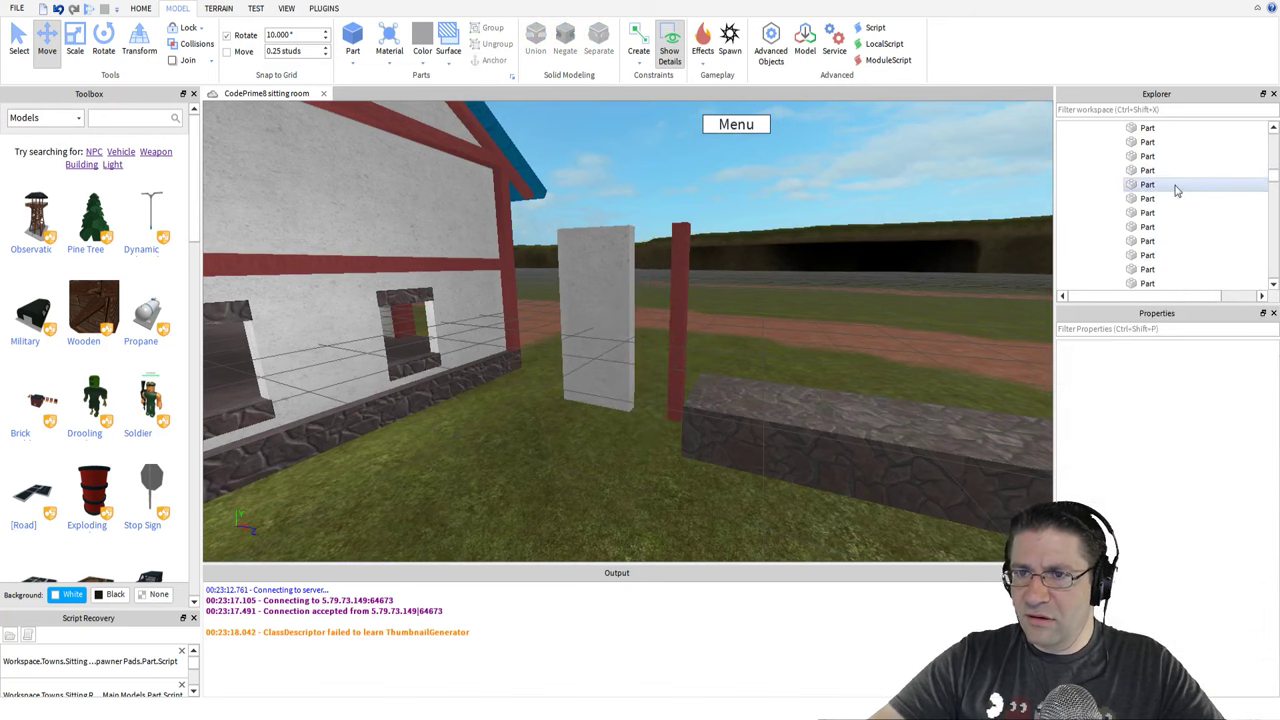
{"action": "scroll", "coordinate": [1175, 189], "scroll_direction": "up", "scroll_amount": 10}
{"action": "scroll", "coordinate": [1175, 189], "scroll_direction": "down", "scroll_amount": 1}
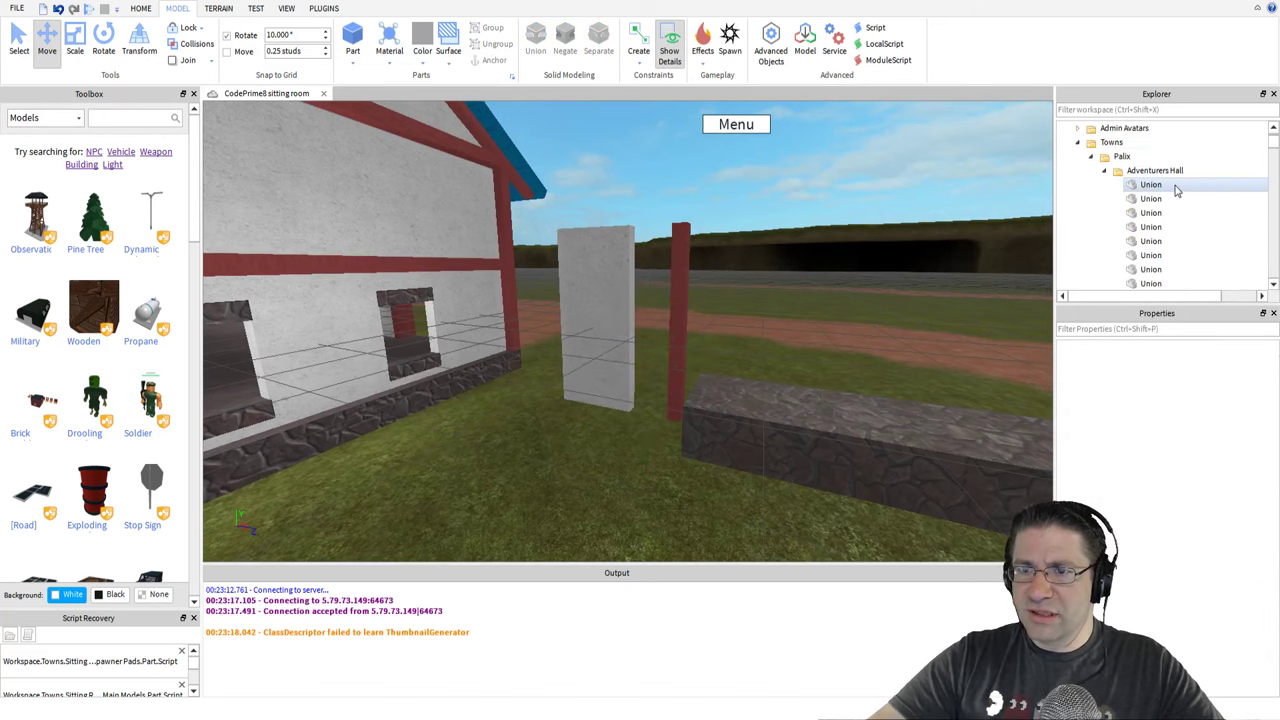
{"action": "left_click", "coordinate": [1105, 171]}
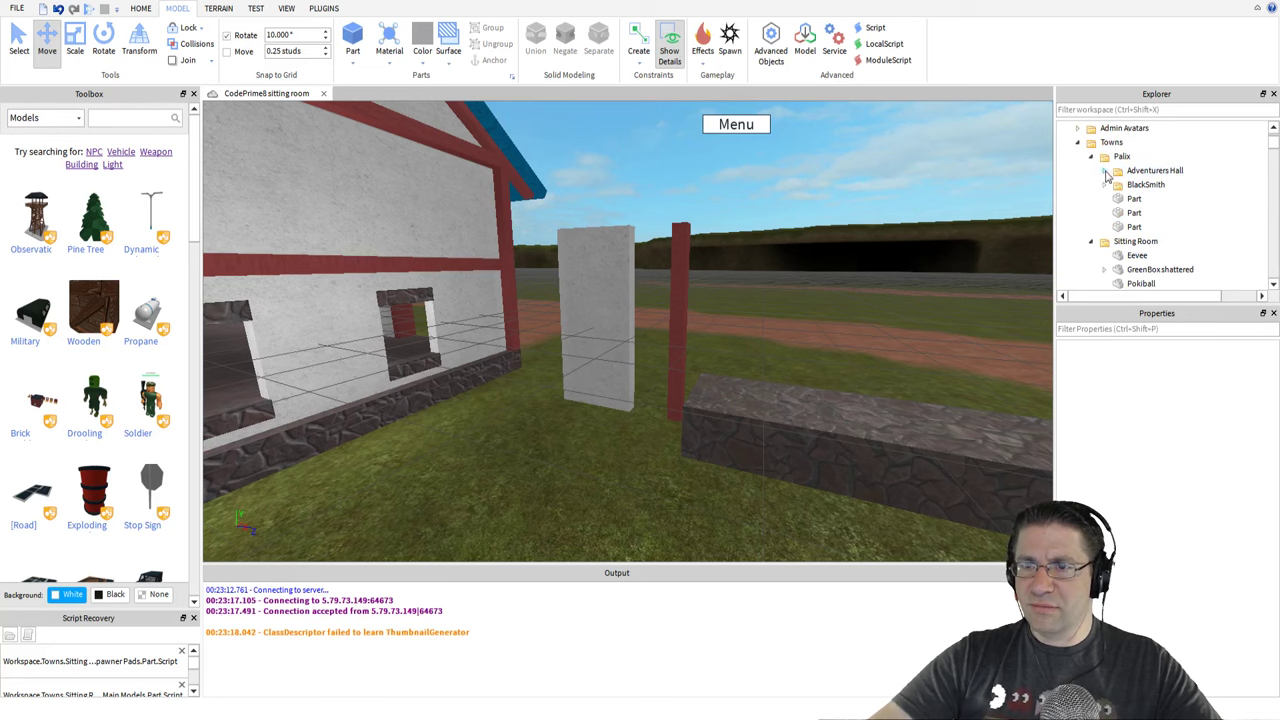
{"action": "left_click", "coordinate": [1140, 185]}
{"action": "left_click", "coordinate": [1105, 185]}
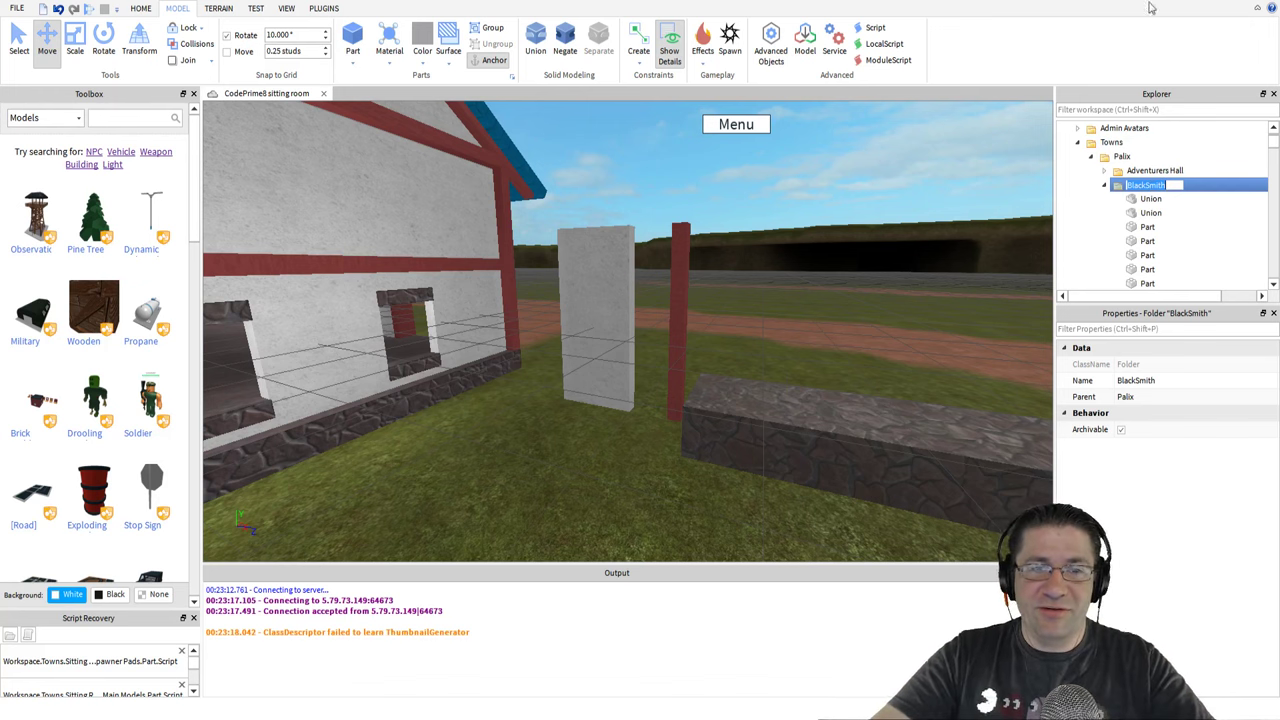
Paste the cut window parts into the workspace and focus the view on them
{"action": "mouse_move", "coordinate": [793, 225]}
{"action": "right_mouse_down"}
{"action": "mouse_move", "coordinate": [780, 206]}
{"action": "mouse_move", "coordinate": [792, 222]}
{"action": "right_mouse_up"}
{"action": "right_click_drag", "start_coordinate": [793, 220], "coordinate": [793, 220]}
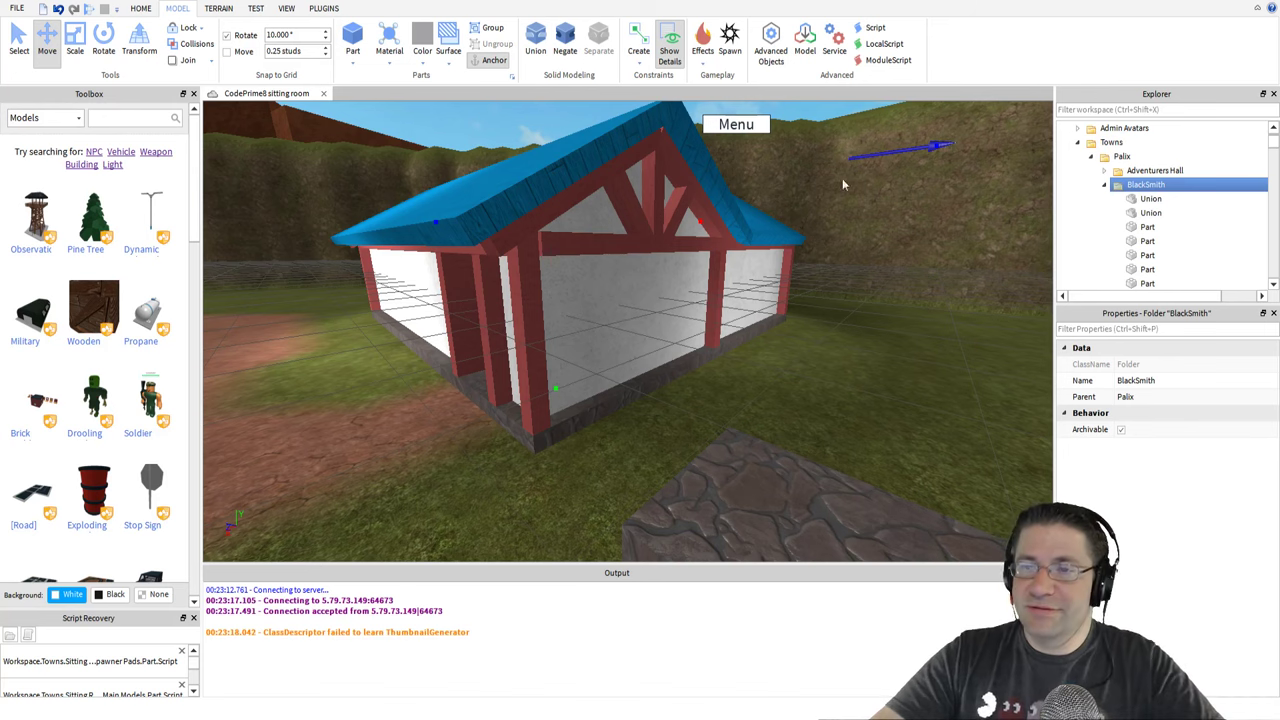
{"action": "right_click", "coordinate": [1182, 180]}
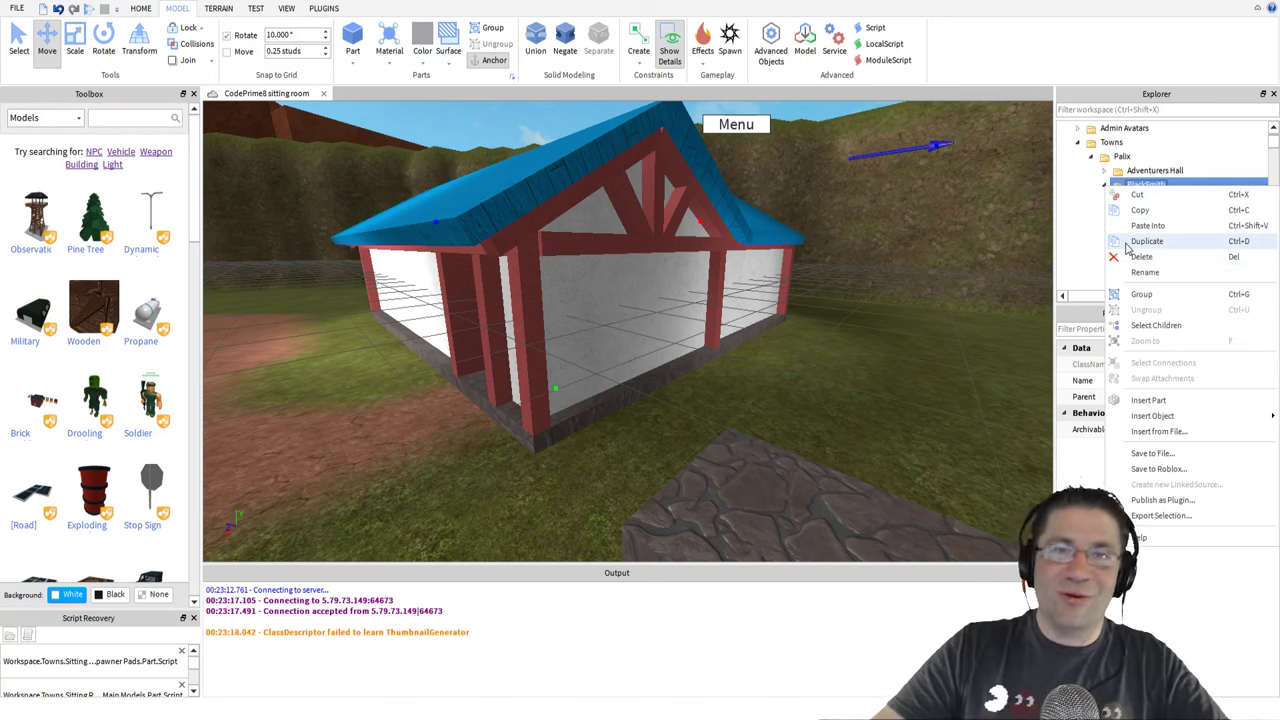
{"action": "left_click", "coordinate": [957, 231]}
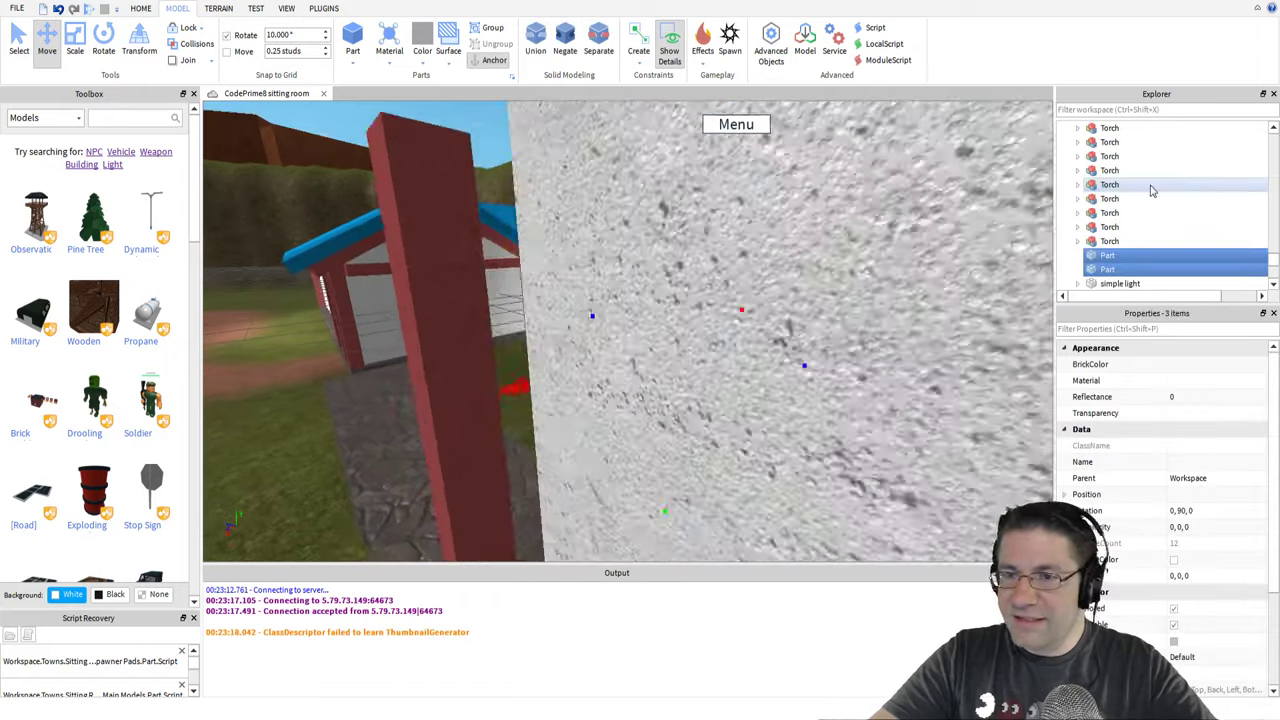
{"action": "key", "text": "f"}
{"action": "key", "text": "a"}
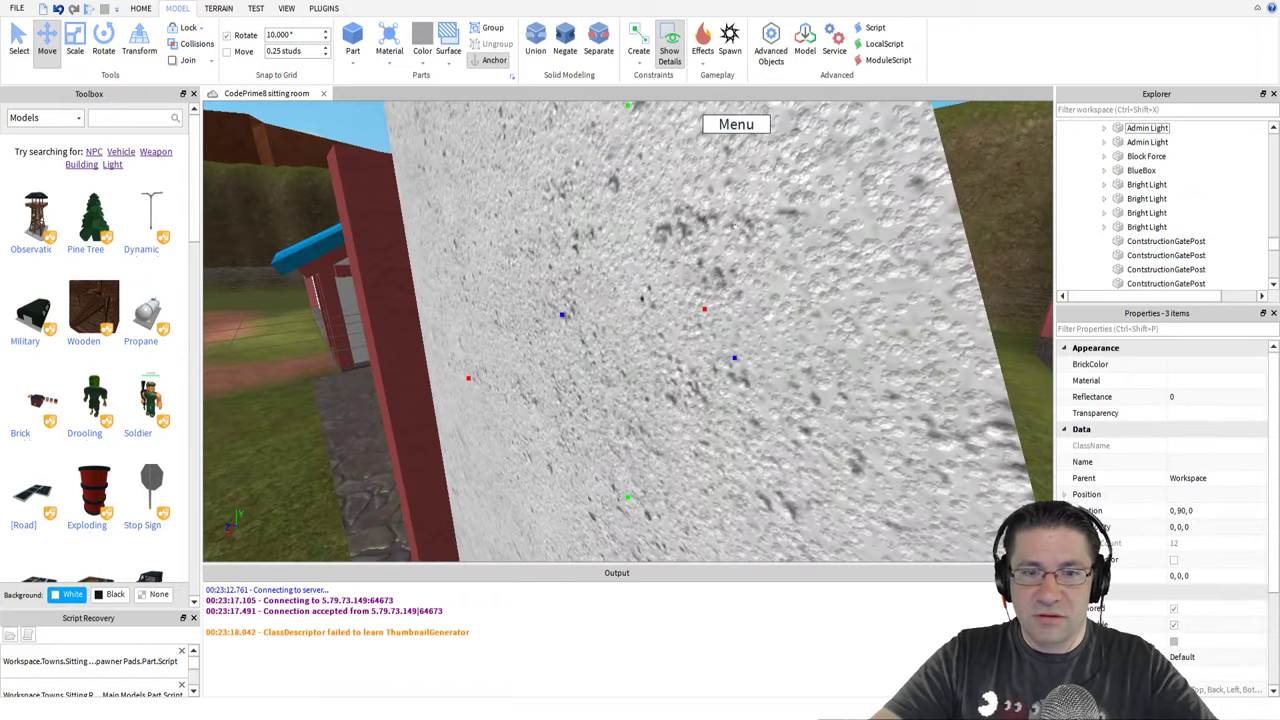
Move the pasted window set across the grass from the Adventurers Hall side towards the BlackSmith building
{"action": "right_click_drag", "start_coordinate": [343, 290], "coordinate": [340, 291]}
{"action": "key", "text": "w"}
{"action": "key", "text": "d"}
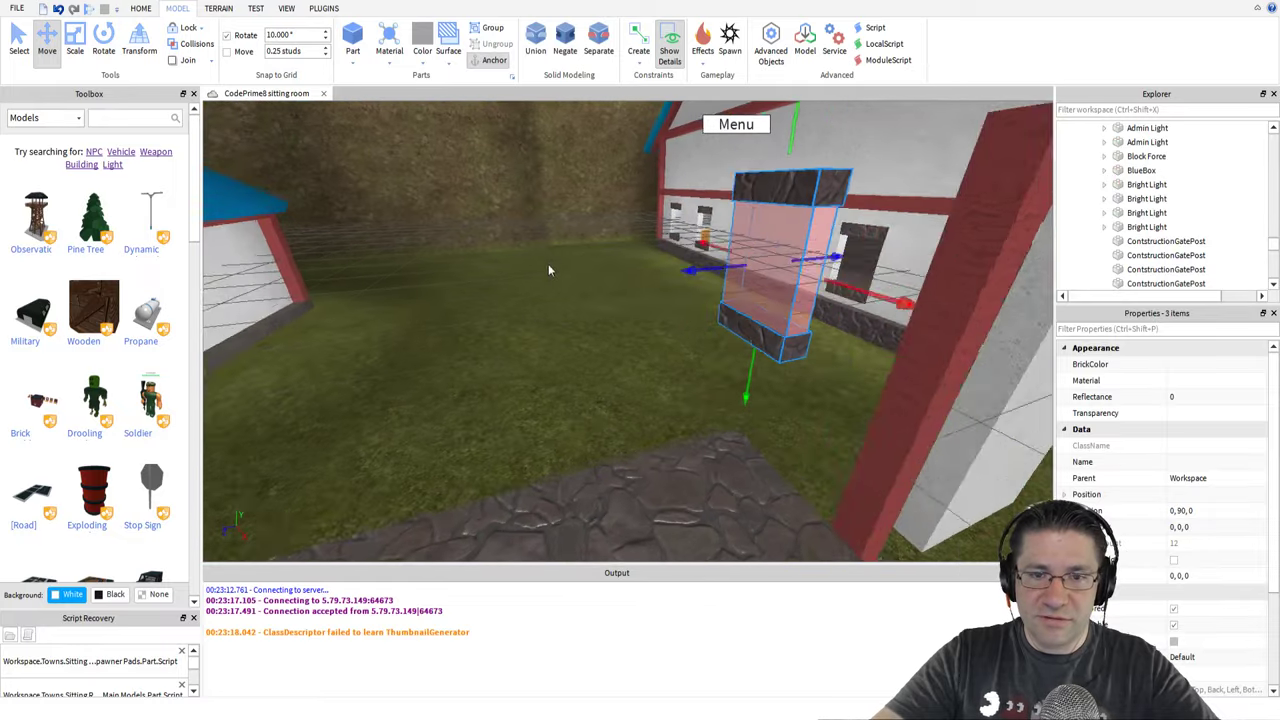
{"action": "left_click_drag", "start_coordinate": [634, 264], "coordinate": [400, 286]}
{"action": "key", "text": "f"}
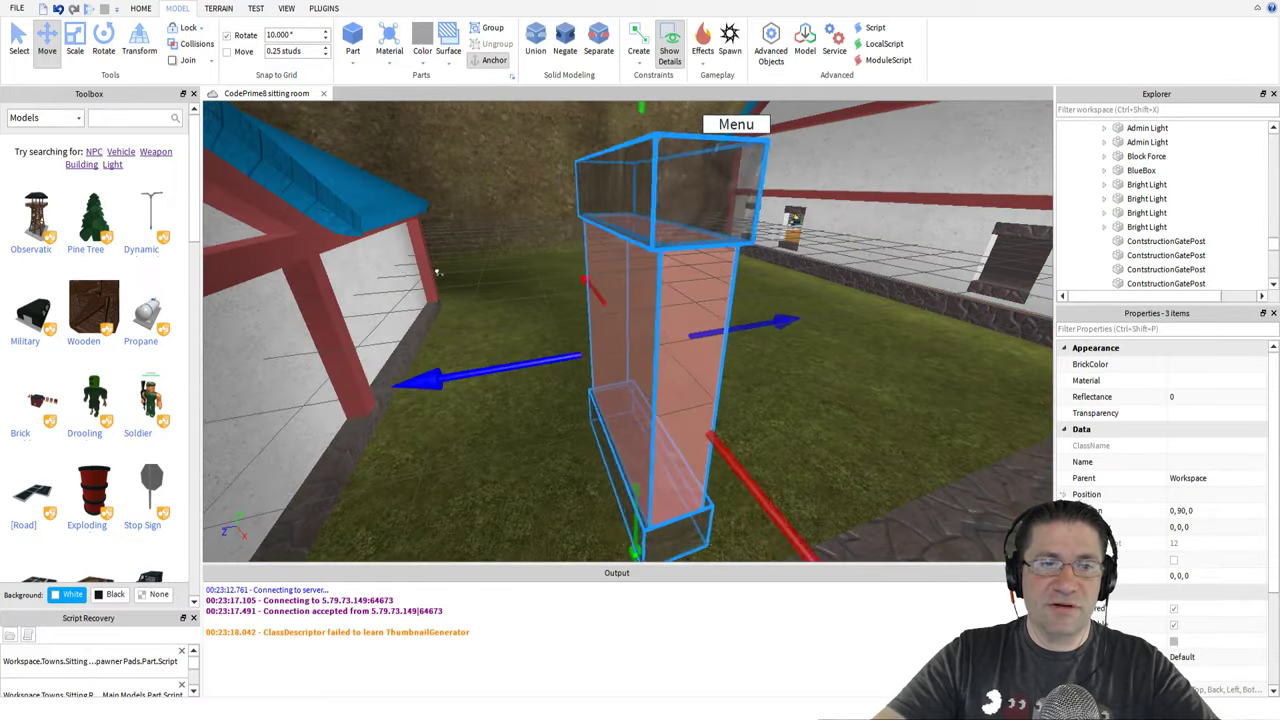
{"action": "left_click_drag", "start_coordinate": [404, 380], "coordinate": [322, 397]}
Set the window parts into the BlackSmith's gabled wall and lower them so the lintel sits below the horizontal beam
{"action": "scroll", "coordinate": [384, 251], "scroll_direction": "down", "scroll_amount": 5}
{"action": "right_click_drag", "start_coordinate": [384, 251], "coordinate": [384, 250]}
{"action": "scroll", "coordinate": [384, 250], "scroll_direction": "up", "scroll_amount": 3}
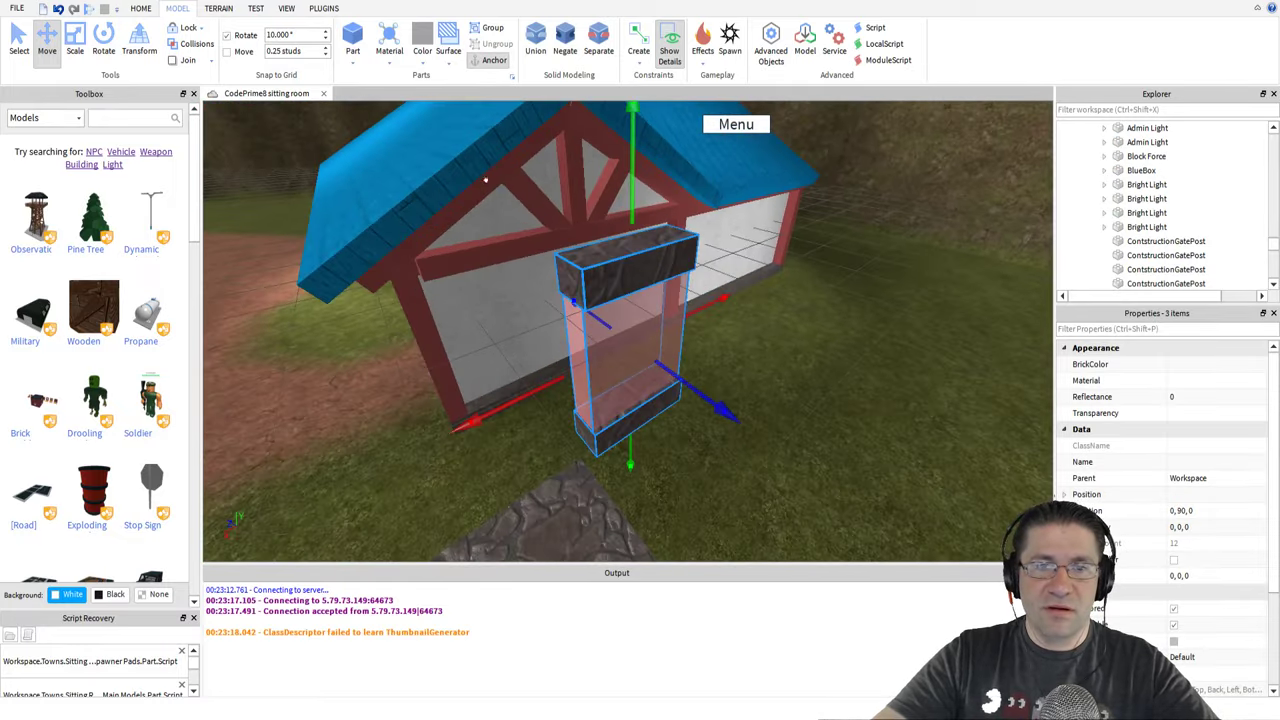
{"action": "left_click_drag", "start_coordinate": [624, 178], "coordinate": [626, 230]}
{"action": "left_click_drag", "start_coordinate": [676, 446], "coordinate": [502, 296]}
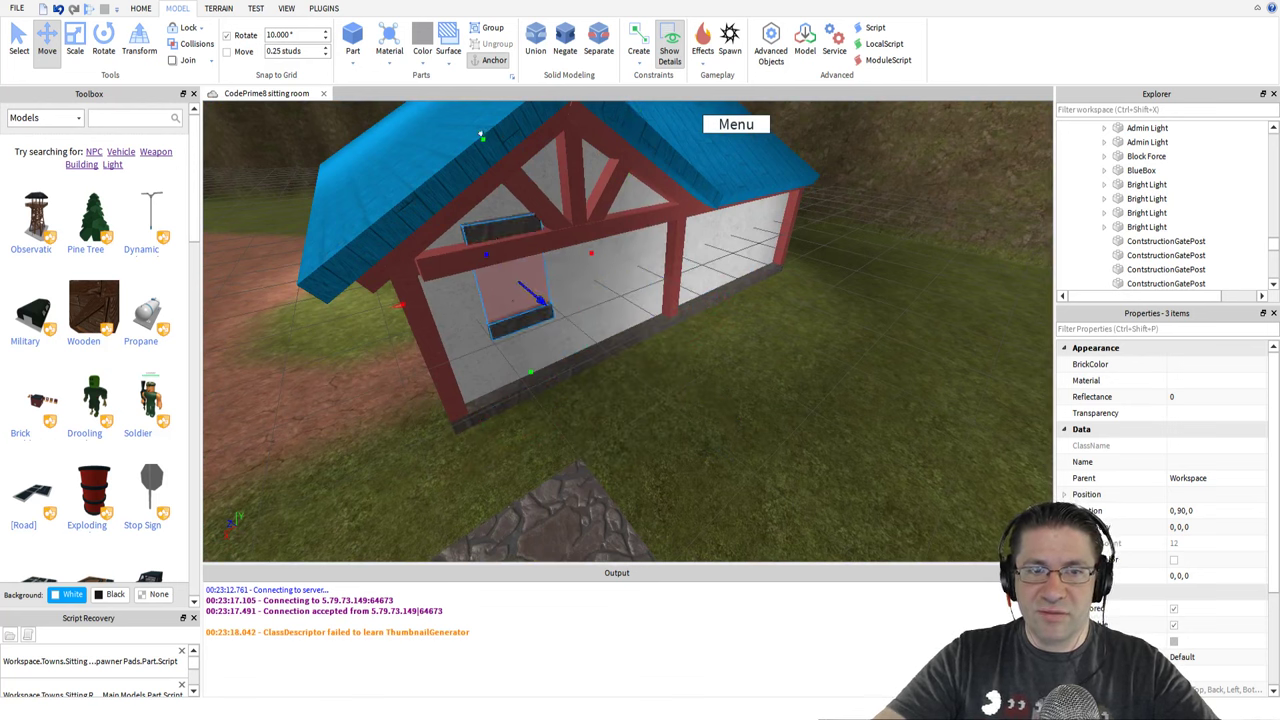
{"action": "left_click_drag", "start_coordinate": [474, 129], "coordinate": [481, 188]}
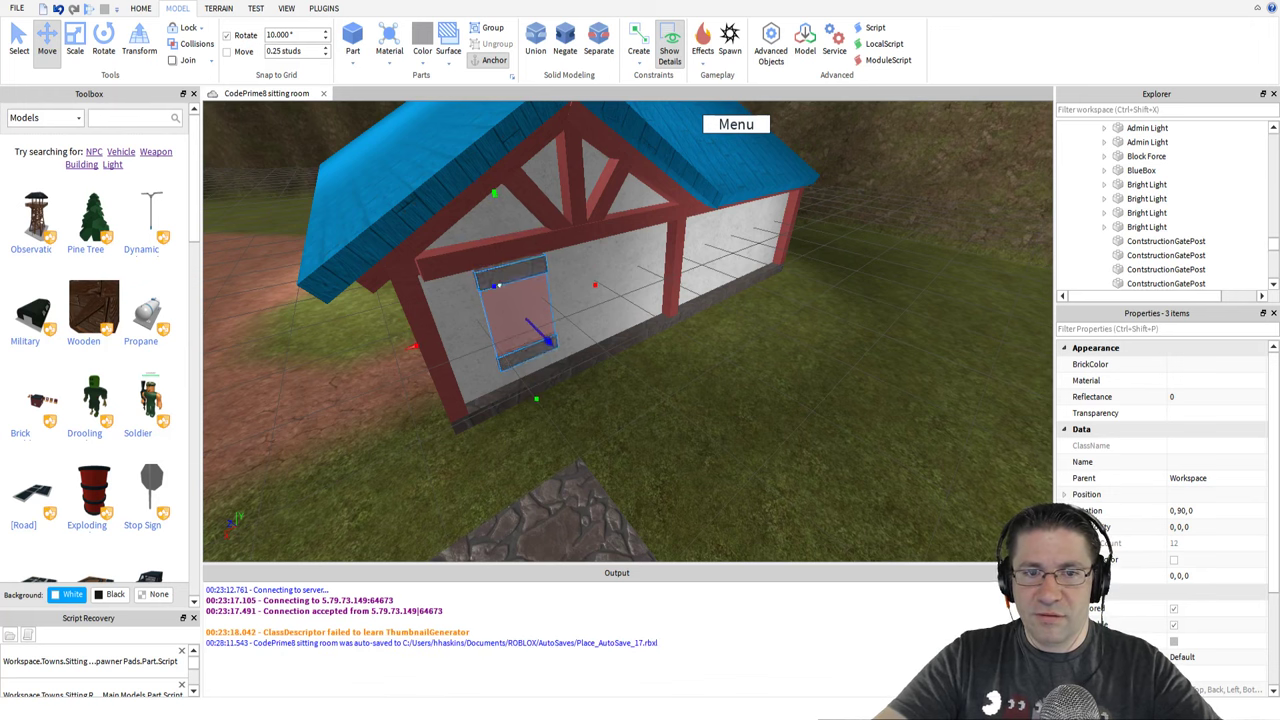
Slide the window set along the BlackSmith wall to centre it beneath the gable
{"action": "right_click_drag", "start_coordinate": [513, 333], "coordinate": [514, 332]}
{"action": "scroll", "coordinate": [514, 332], "scroll_direction": "up", "scroll_amount": 3}
{"action": "scroll", "coordinate": [530, 334], "scroll_direction": "down", "scroll_amount": 3}
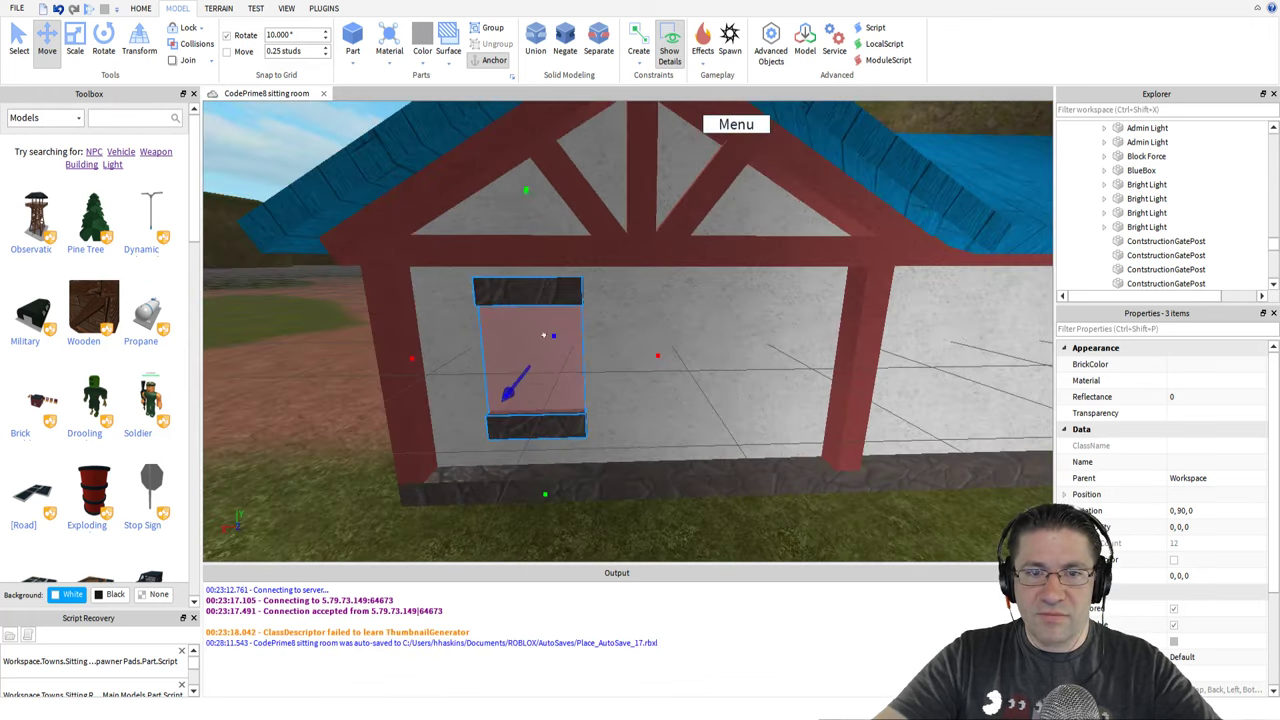
{"action": "left_click_drag", "start_coordinate": [648, 345], "coordinate": [755, 340]}
Duplicate the window set and move the copy along the wall to the middle of the neighbouring wall section
{"action": "right_click_drag", "start_coordinate": [658, 355], "coordinate": [700, 347]}
{"action": "key", "text": "w"}
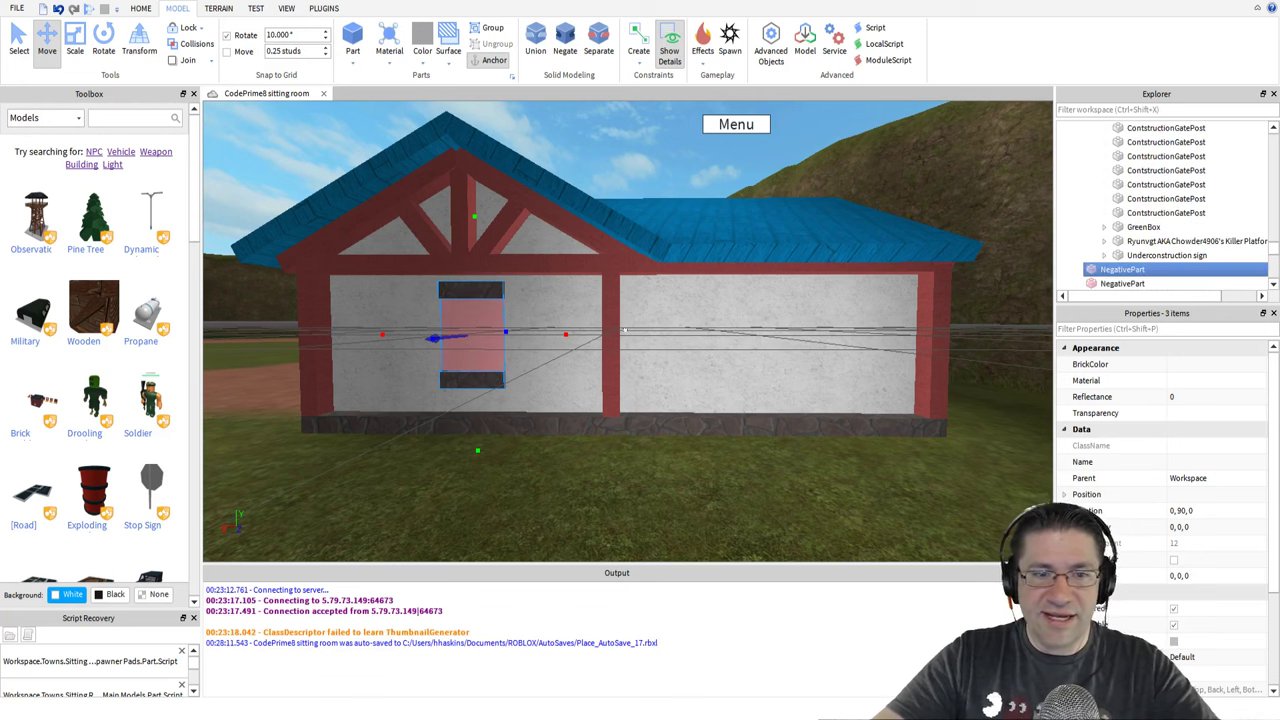
{"action": "left_click_drag", "start_coordinate": [553, 325], "coordinate": [866, 326]}
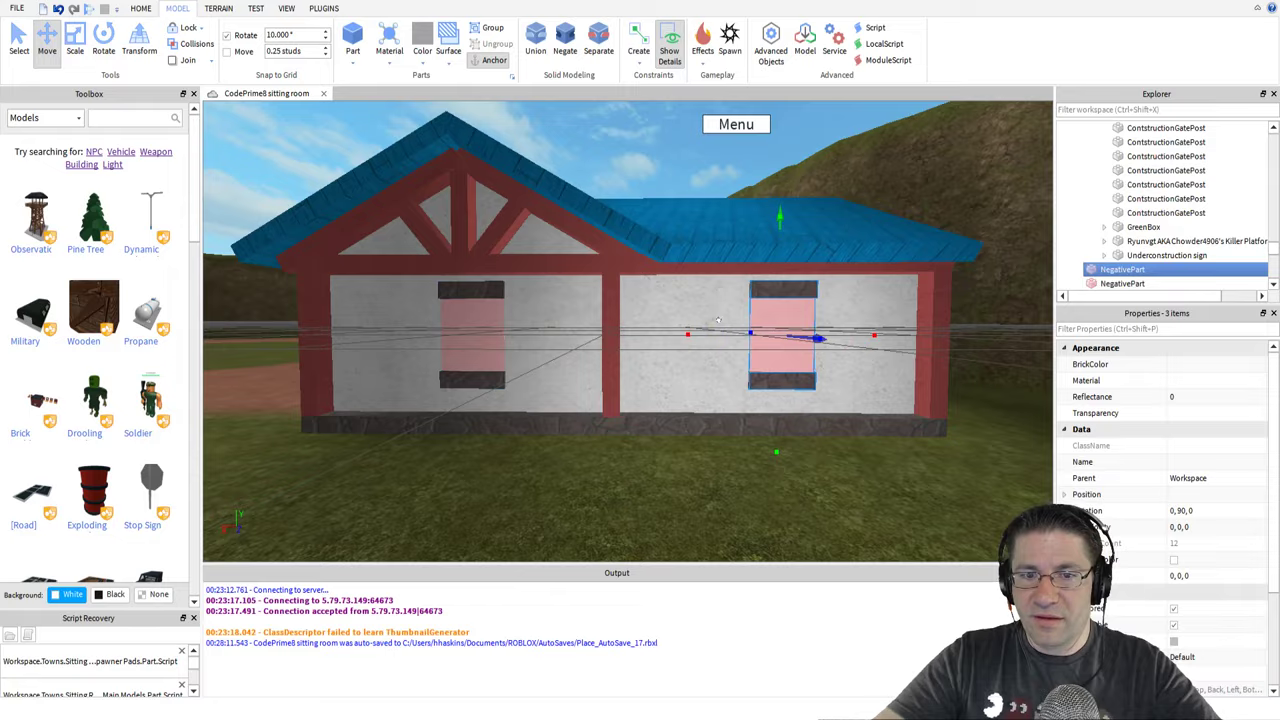
Add the gable window's sill, negative part and lintel to the selection, then duplicate both window sets and move the copies to the opposite wall
{"action": "key", "text": "a"}
{"action": "right_click_drag", "start_coordinate": [718, 320], "coordinate": [659, 322]}
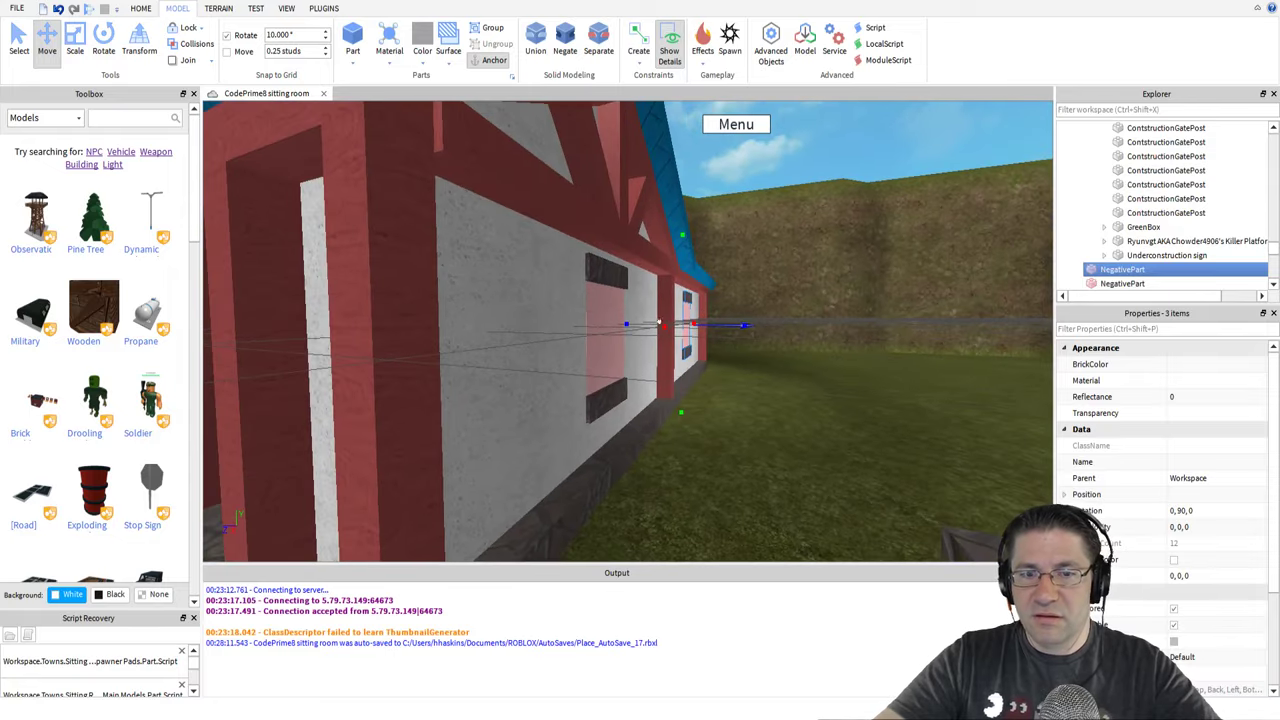
{"action": "left_click", "coordinate": [603, 385], "text": "ctrl"}
{"action": "left_click", "coordinate": [600, 340], "text": "ctrl"}
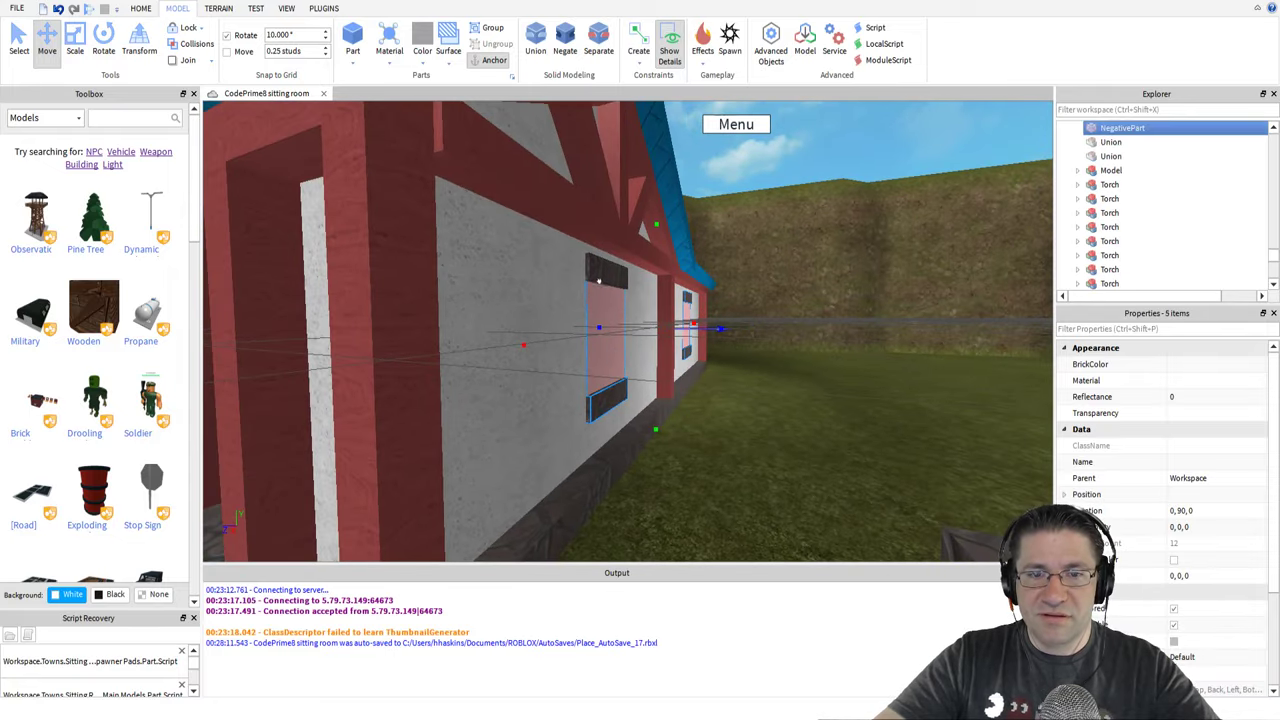
{"action": "left_click", "coordinate": [598, 270], "text": "ctrl"}
{"action": "key", "text": "ctrl+d"}
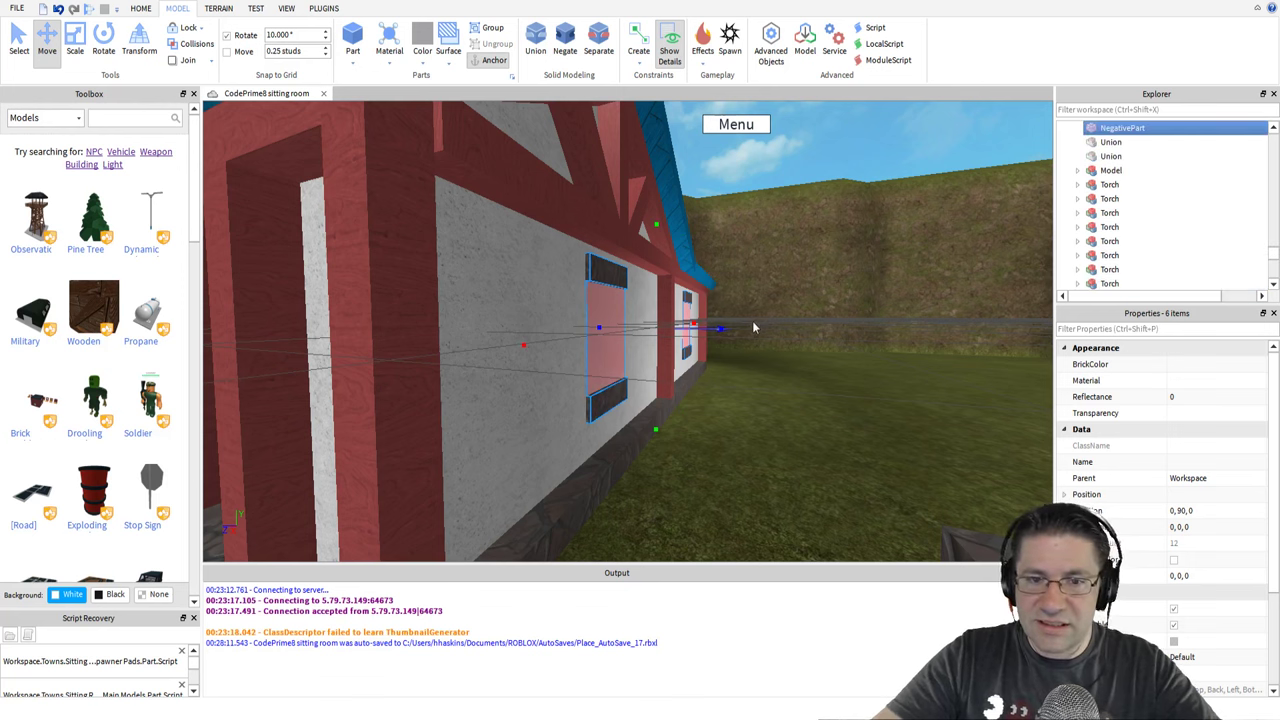
{"action": "left_click_drag", "start_coordinate": [711, 320], "coordinate": [593, 312]}
Select only the far copied window's negative part, lintel and sill inside the BlackSmith, and nudge them to fit into the wall
{"action": "key", "text": "a"}
{"action": "scroll", "coordinate": [593, 312], "scroll_direction": "up", "scroll_amount": 4}
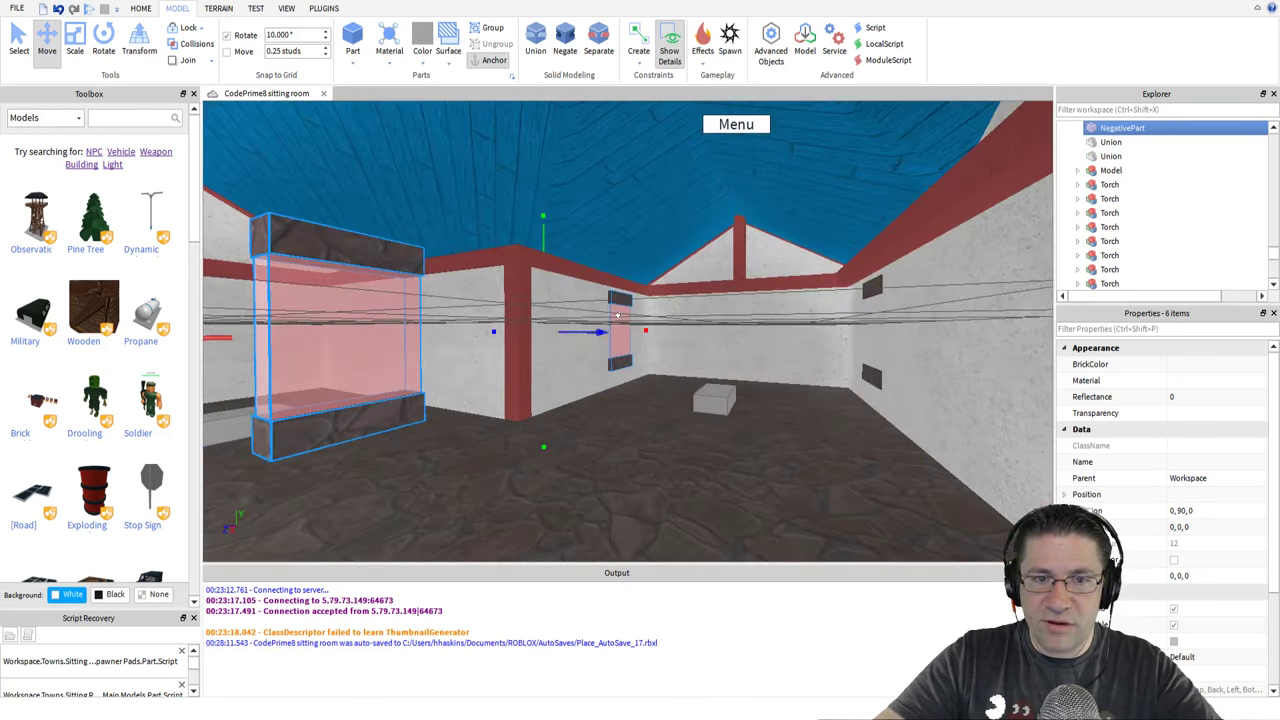
{"action": "scroll", "coordinate": [615, 322], "scroll_direction": "up", "scroll_amount": 5}
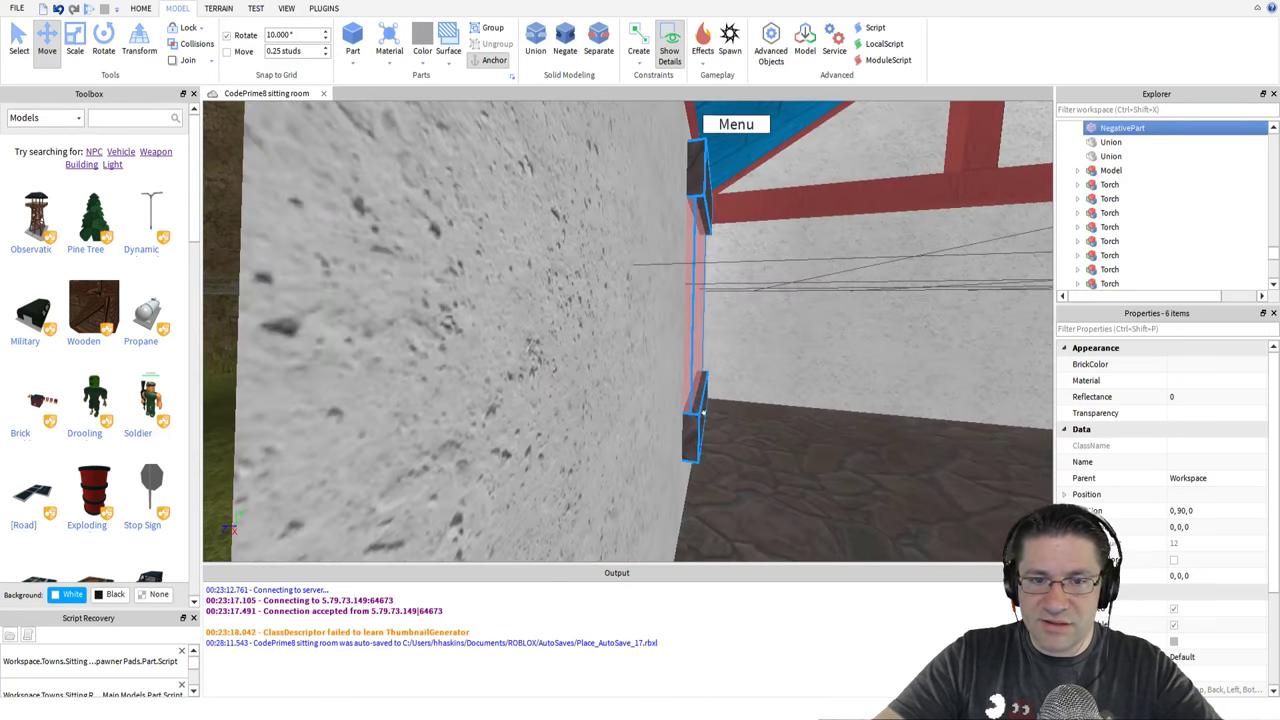
{"action": "left_click", "coordinate": [738, 354]}
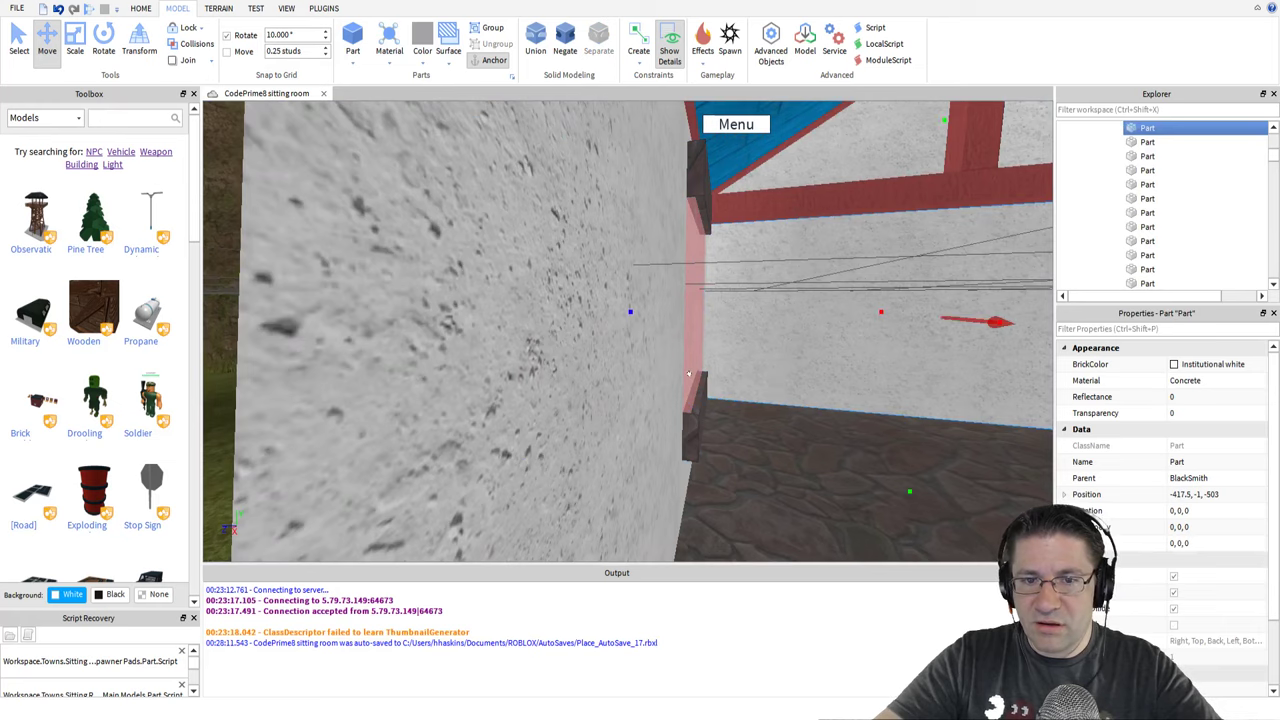
{"action": "key", "text": "d"}
{"action": "left_click", "coordinate": [453, 397], "text": "ctrl"}
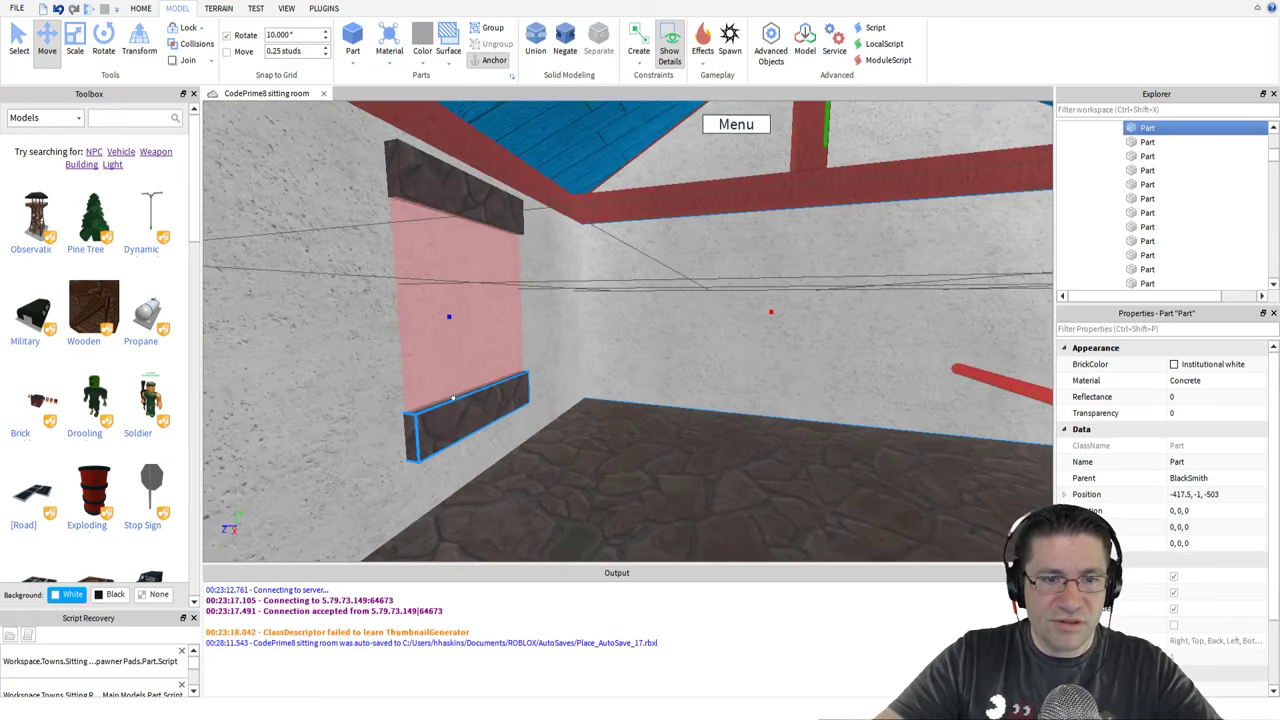
{"action": "left_click", "coordinate": [452, 397], "text": "ctrl"}
{"action": "left_click", "coordinate": [440, 318]}
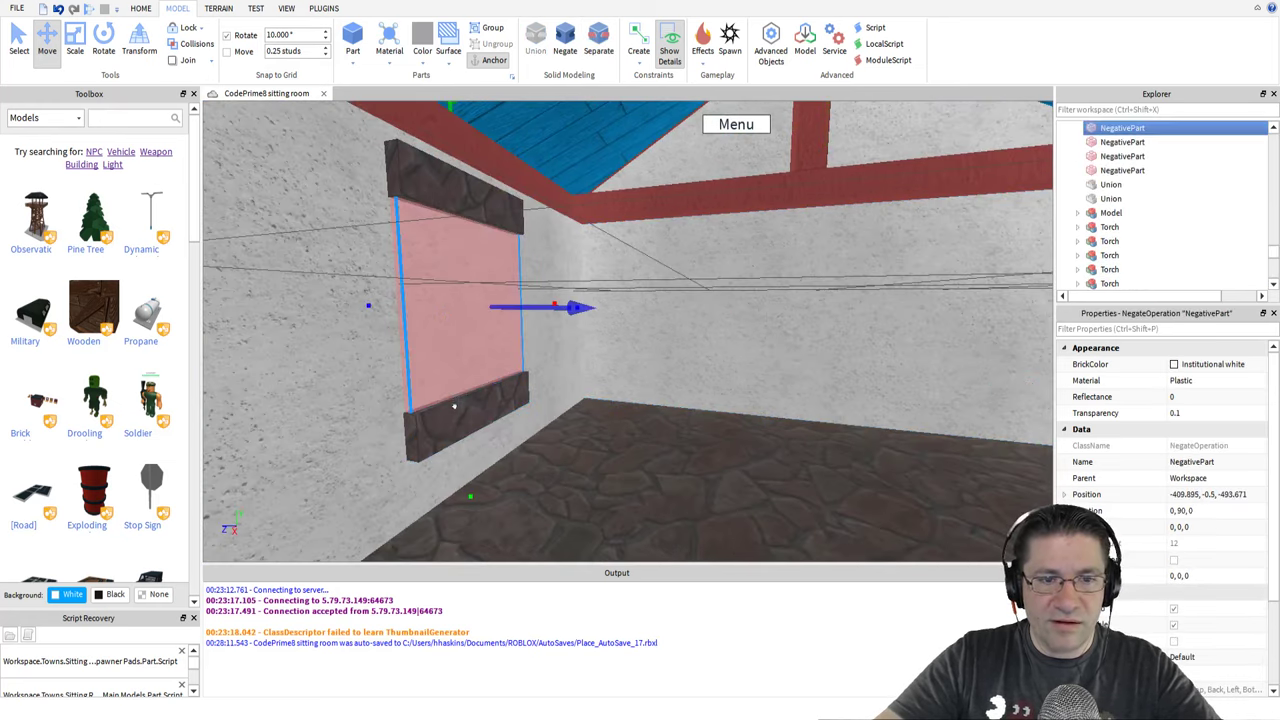
{"action": "left_click", "coordinate": [440, 186], "text": "ctrl"}
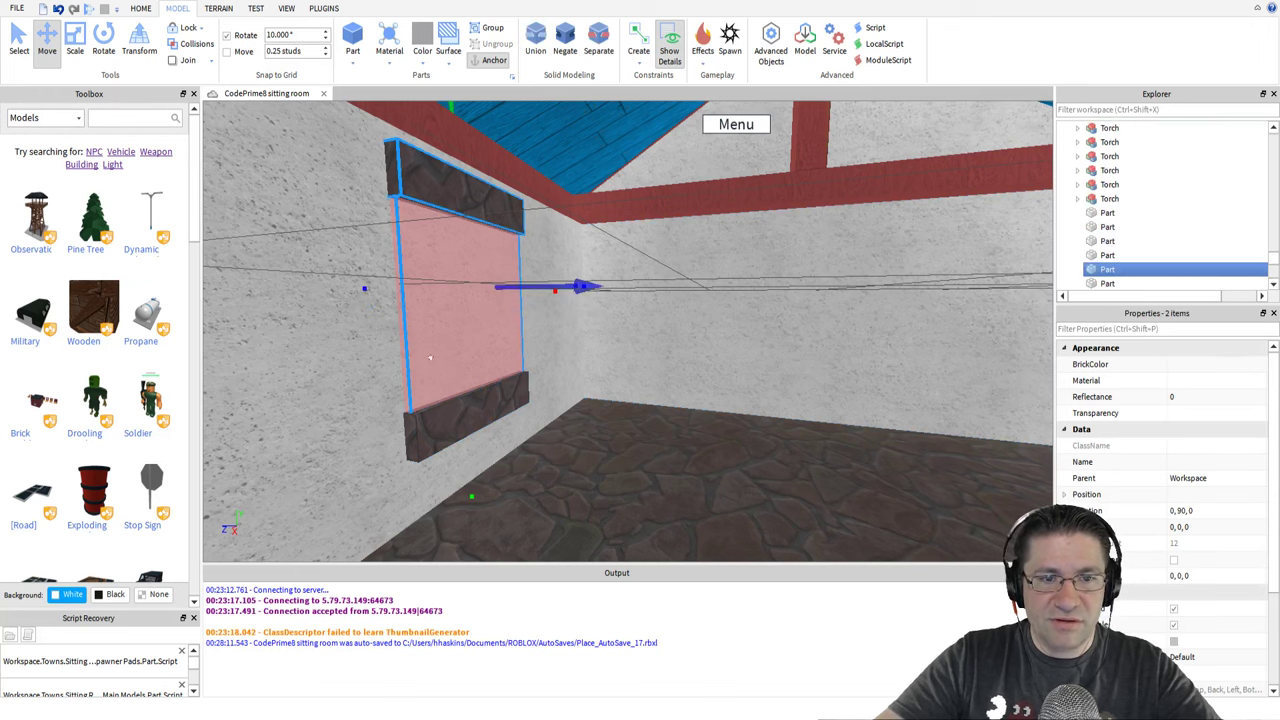
{"action": "left_click", "coordinate": [443, 434], "text": "ctrl"}
{"action": "key", "text": "s"}
{"action": "right_click_drag", "start_coordinate": [514, 352], "coordinate": [514, 352]}
{"action": "key", "text": "s"}
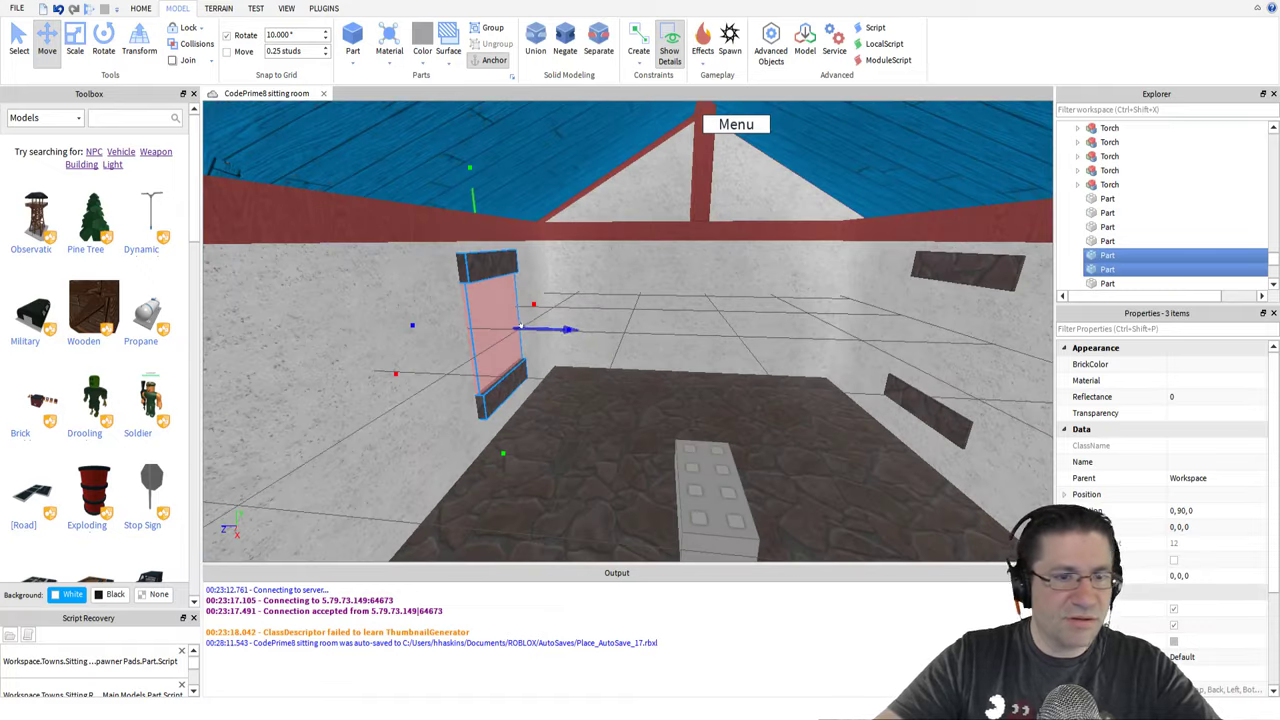
{"action": "left_click_drag", "start_coordinate": [536, 321], "coordinate": [535, 322]}
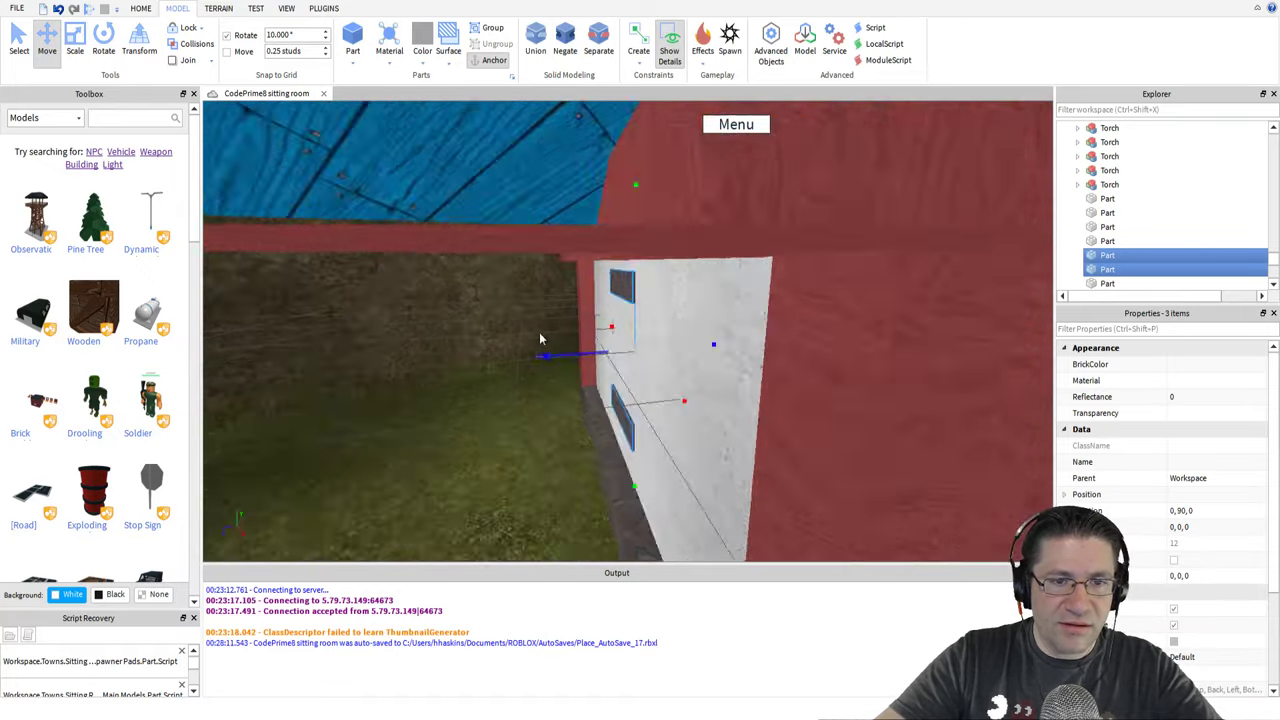
Select the negative part, sill and lintel of the window beside the BlackSmith's corner post, and nudge them slightly into the wall
{"action": "scroll", "coordinate": [539, 335], "scroll_direction": "up", "scroll_amount": 2}
{"action": "scroll", "coordinate": [540, 337], "scroll_direction": "up", "scroll_amount": 2}
{"action": "right_click_drag", "start_coordinate": [528, 321], "coordinate": [525, 322]}
{"action": "key", "text": "d"}
{"action": "key", "text": "d"}
{"action": "right_click_drag", "start_coordinate": [618, 397], "coordinate": [643, 417]}
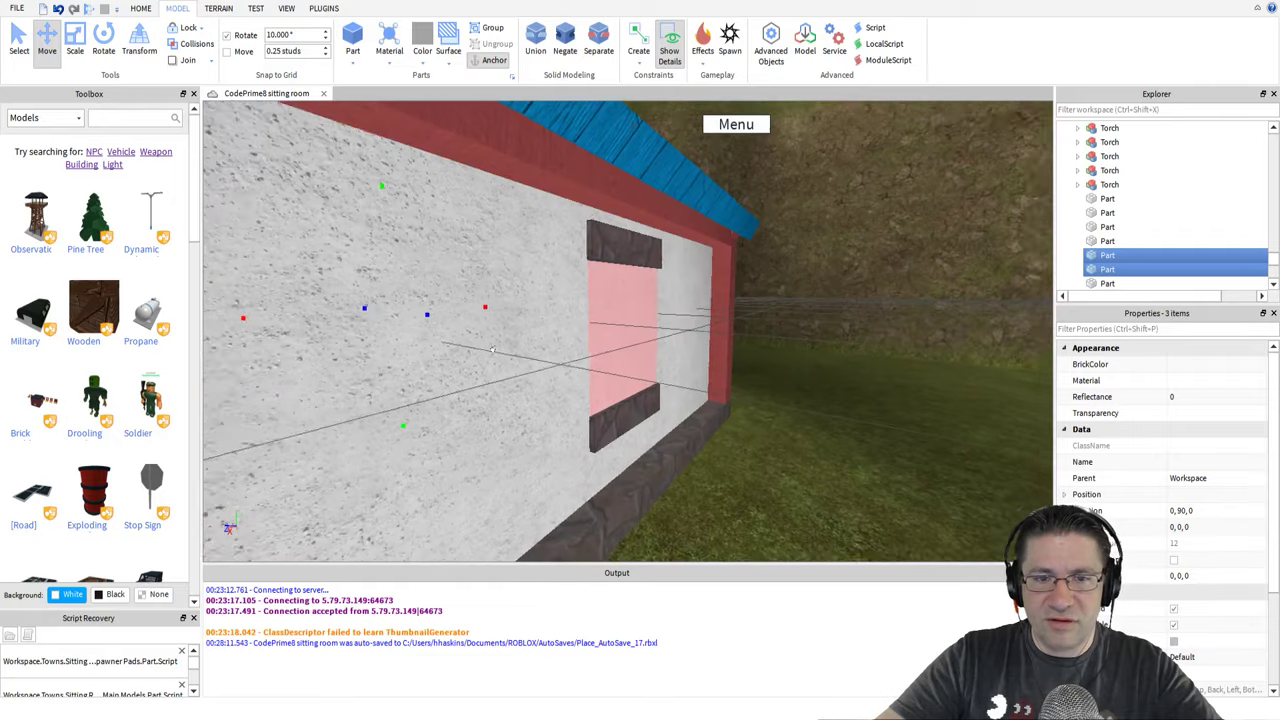
{"action": "left_click", "coordinate": [627, 405]}
{"action": "left_click", "coordinate": [629, 350]}
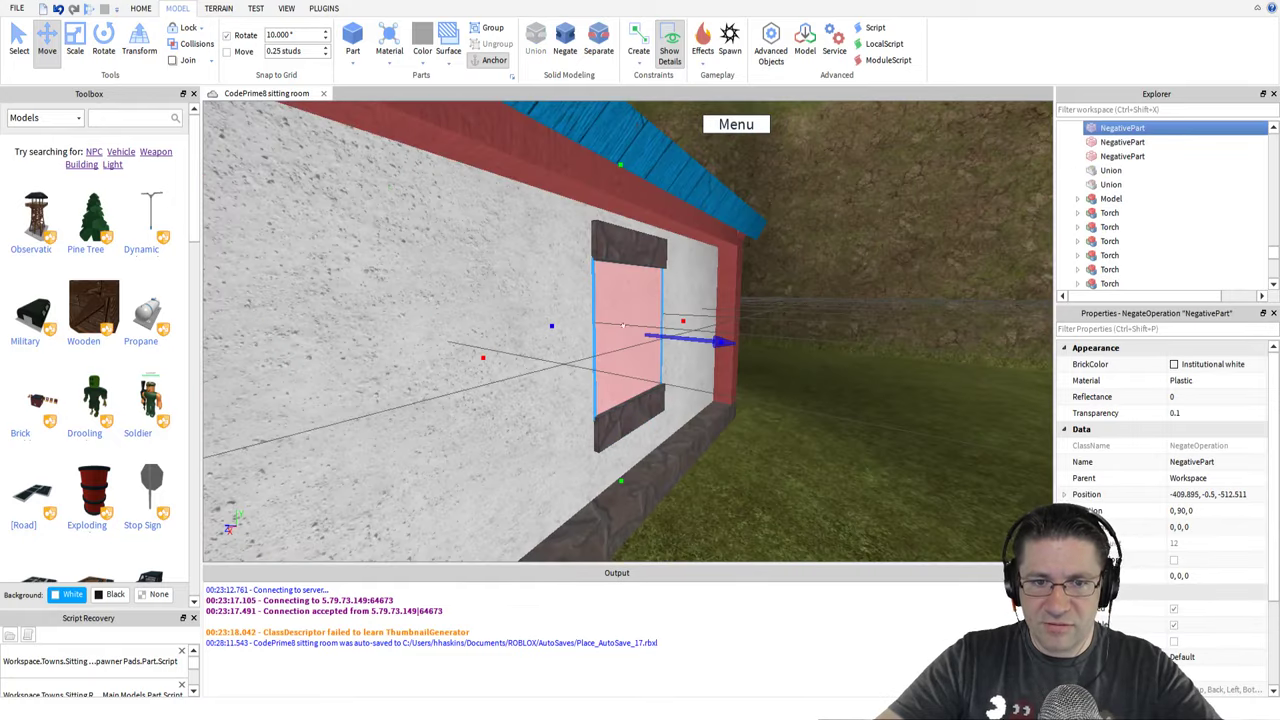
{"action": "left_click", "coordinate": [630, 405], "text": "ctrl"}
{"action": "left_click", "coordinate": [628, 251], "text": "ctrl"}
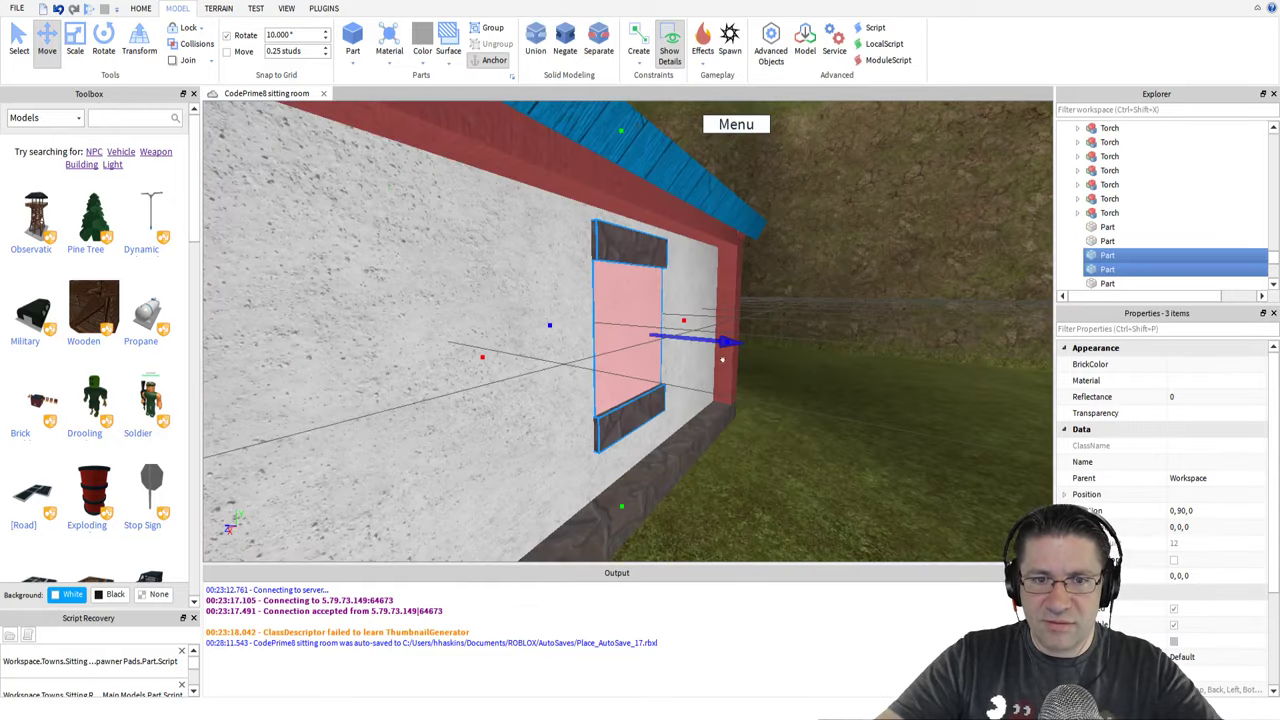
{"action": "left_click_drag", "start_coordinate": [715, 335], "coordinate": [714, 335]}
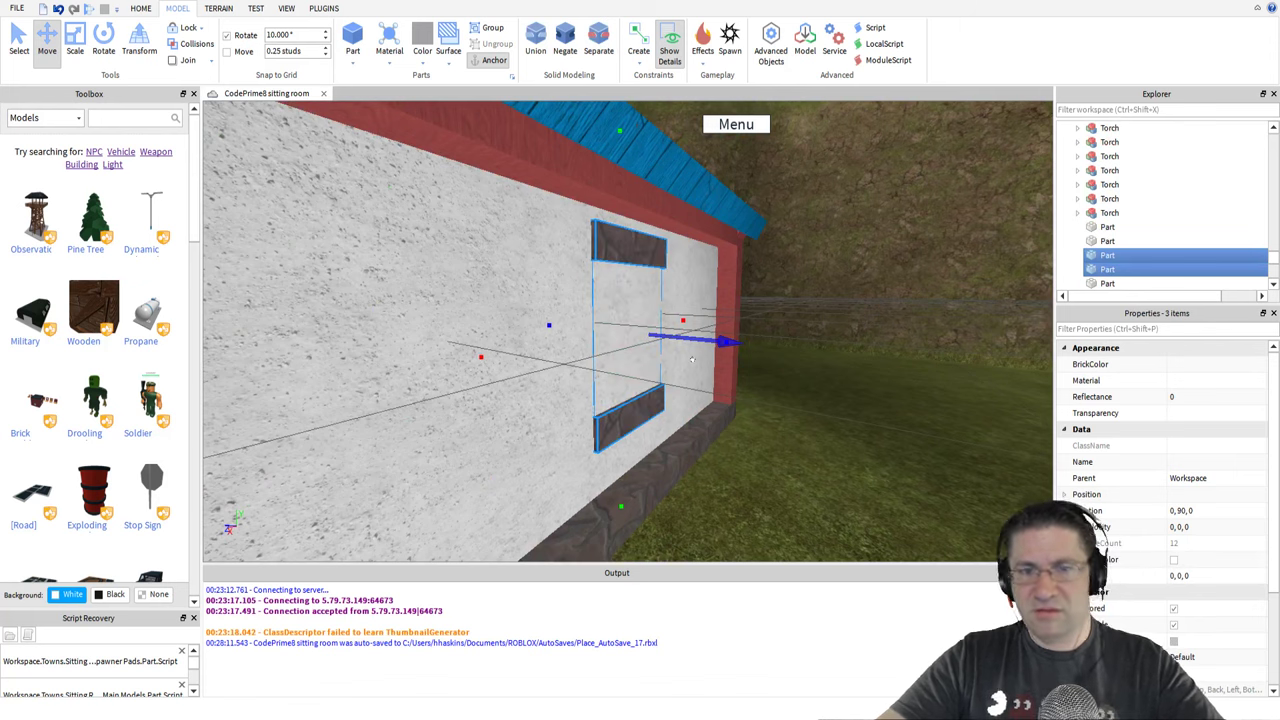
Select the negative part, sill and lintel of the free-standing window inside the BlackSmith, and rotate them 90° about the vertical axis
{"action": "right_click_drag", "start_coordinate": [692, 359], "coordinate": [687, 359]}
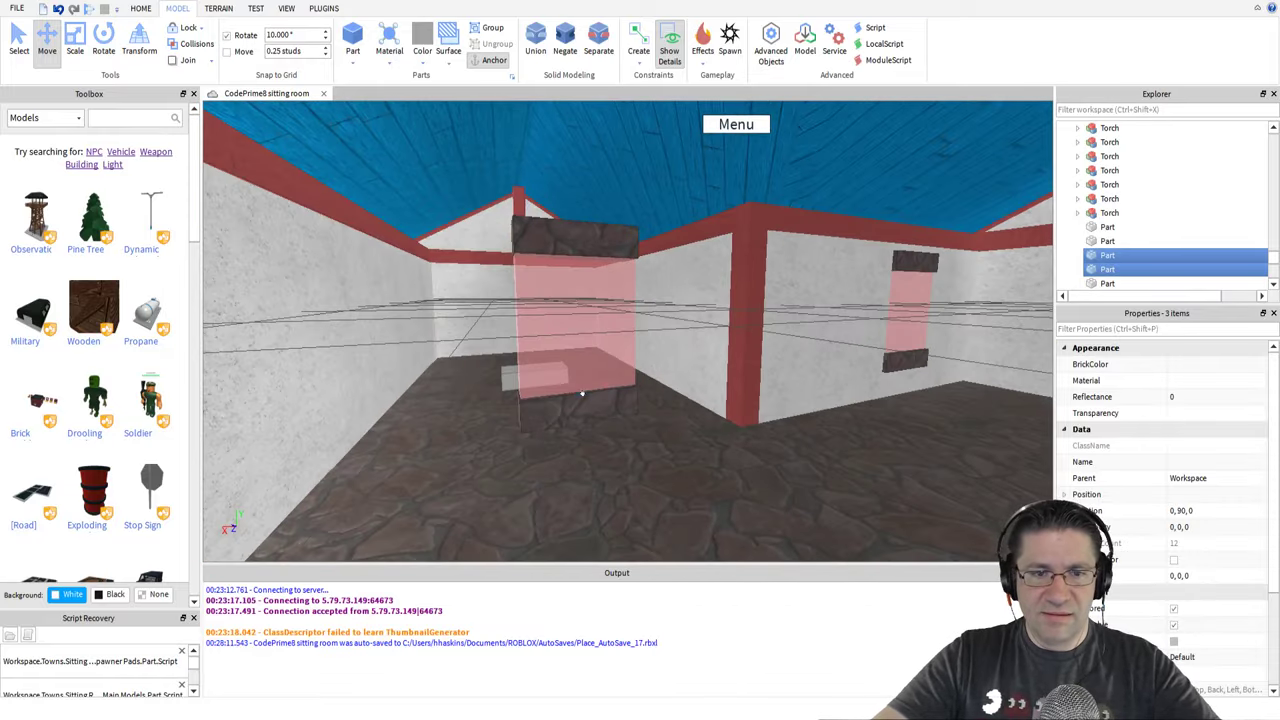
{"action": "key", "text": "d"}
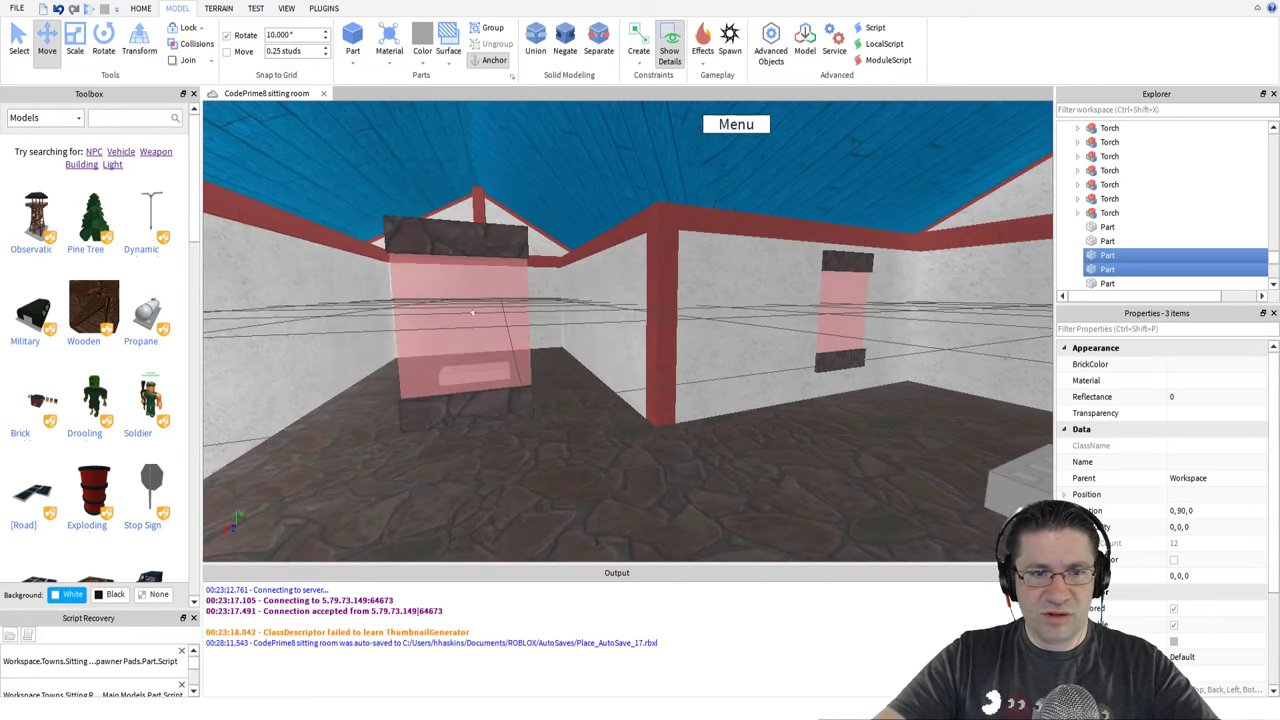
{"action": "left_click", "coordinate": [453, 400]}
{"action": "left_click", "coordinate": [438, 398]}
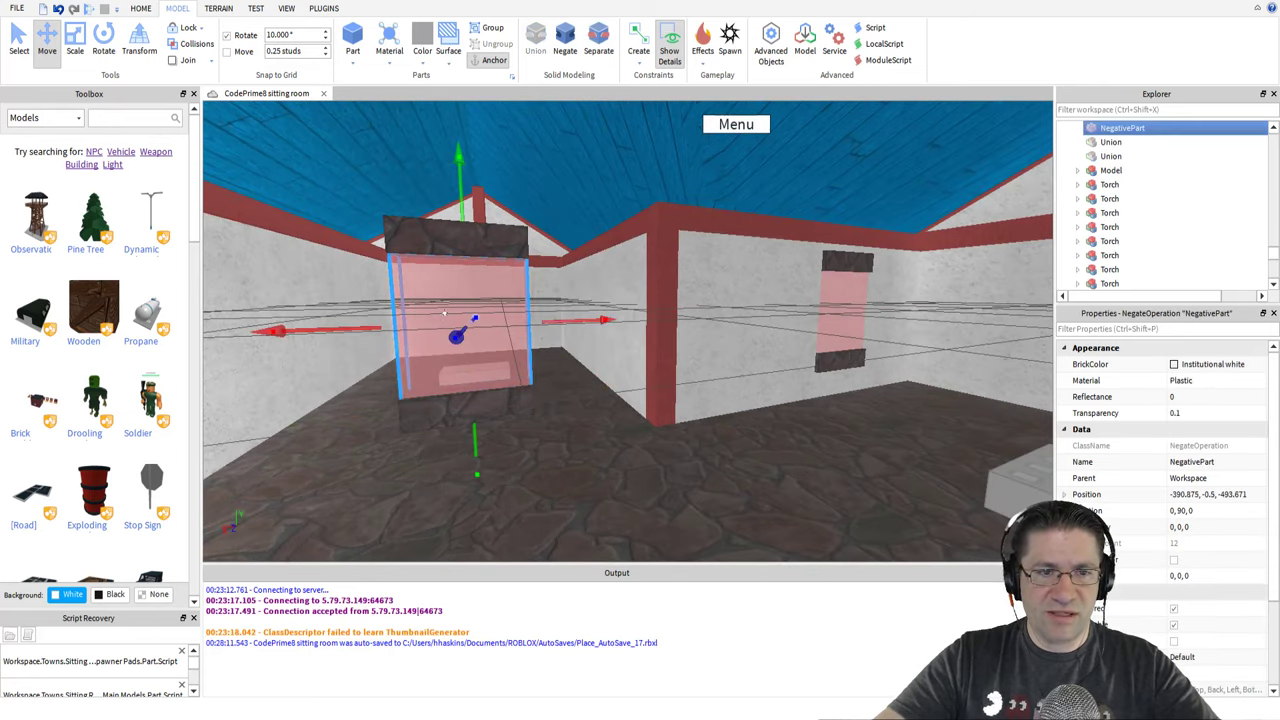
{"action": "left_click", "coordinate": [434, 402], "text": "ctrl"}
{"action": "left_click", "coordinate": [432, 224], "text": "ctrl"}
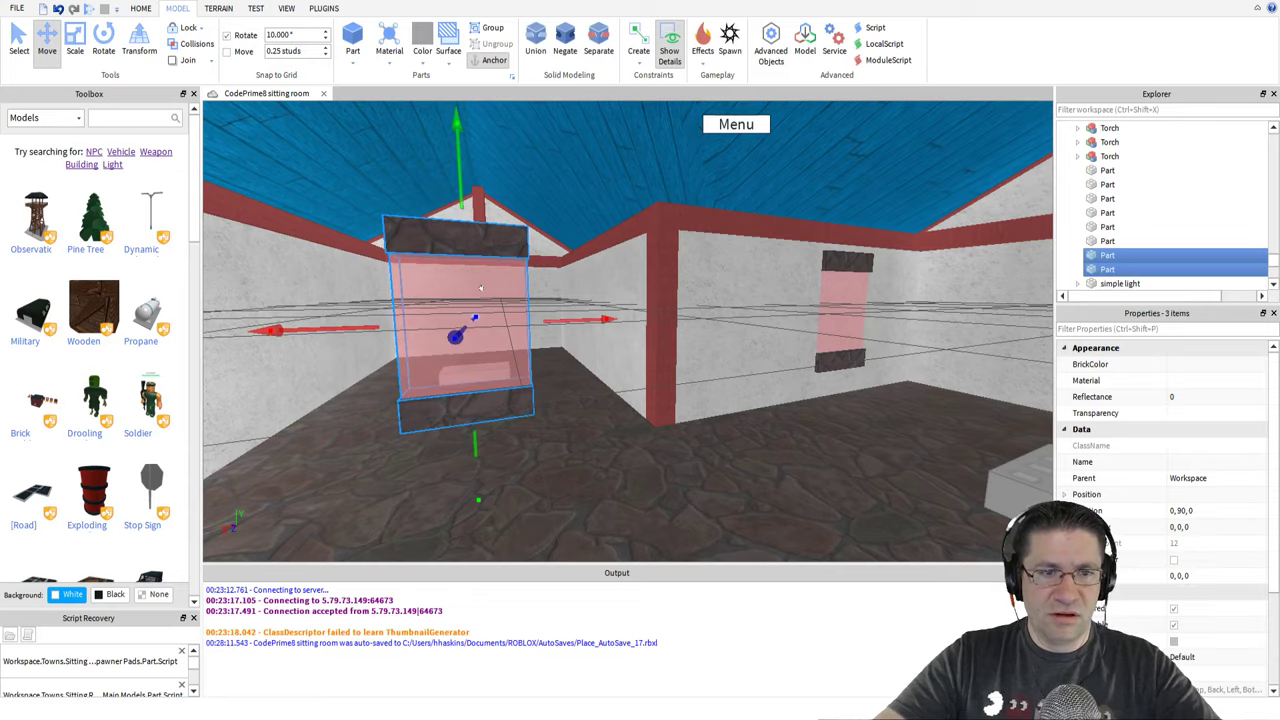
{"action": "key", "text": "s"}
{"action": "right_click_drag", "start_coordinate": [480, 288], "coordinate": [480, 288]}
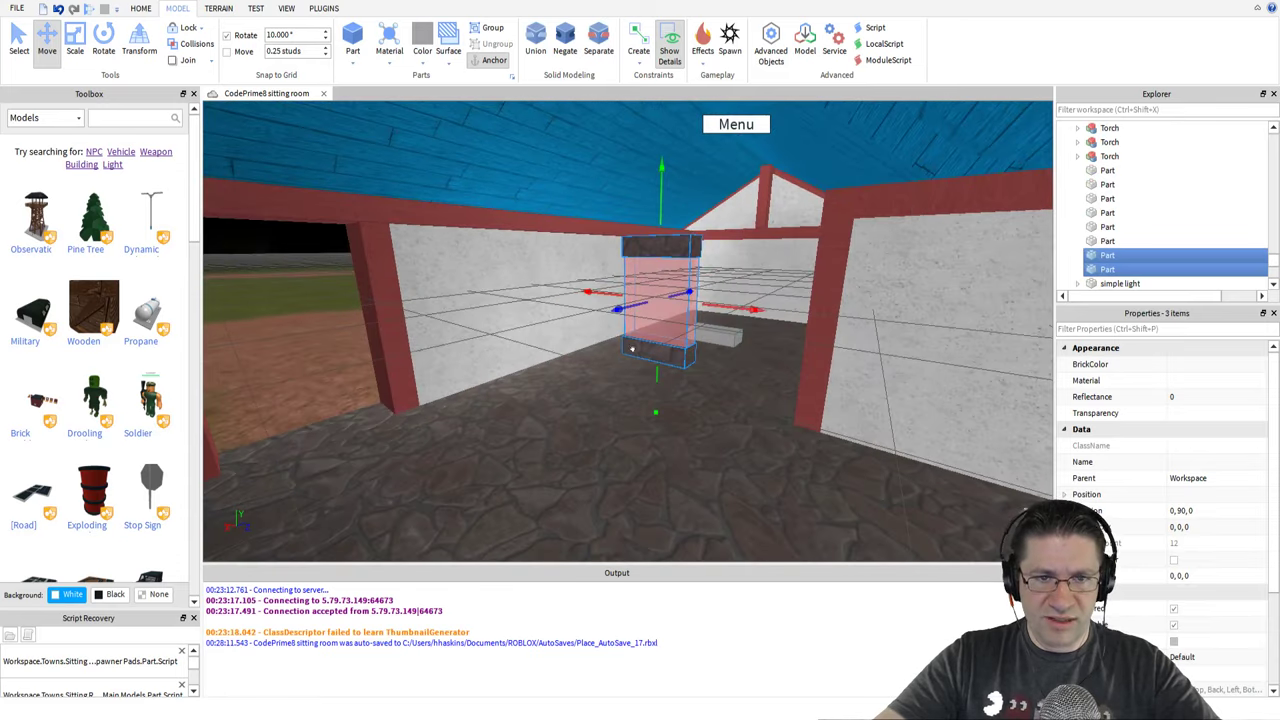
{"action": "right_click_drag", "start_coordinate": [673, 258], "coordinate": [682, 291]}
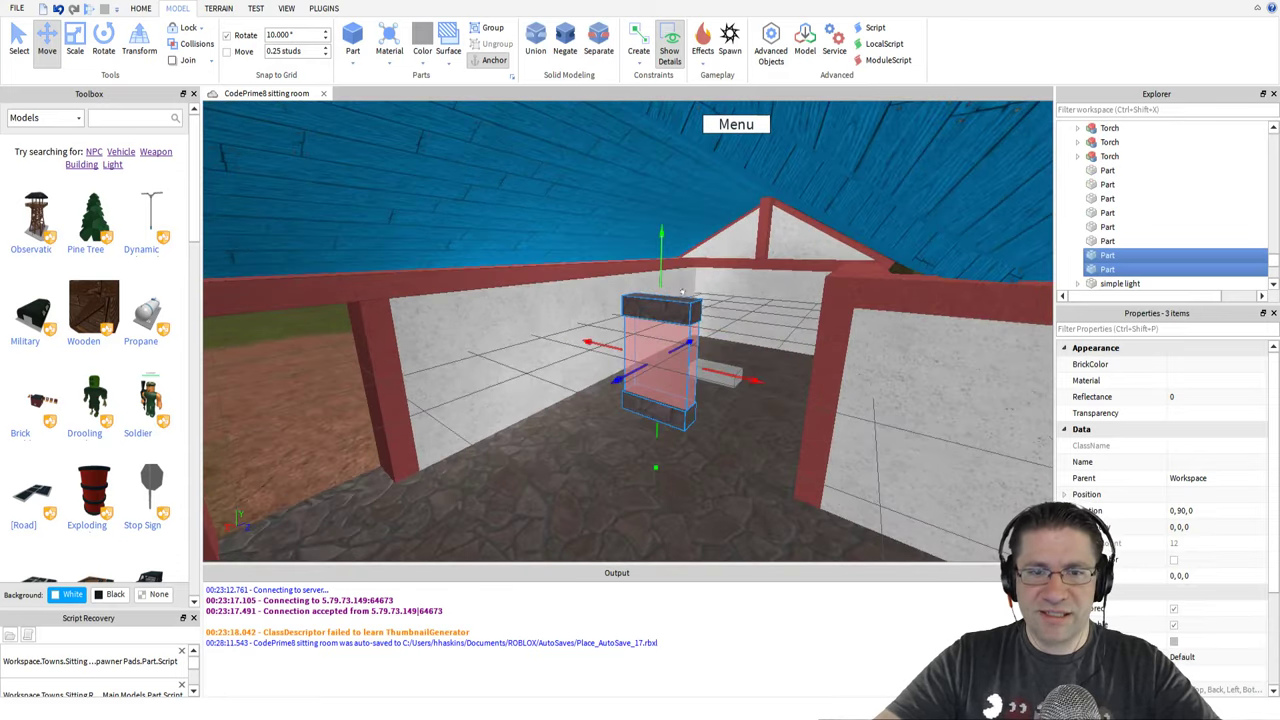
{"action": "scroll", "coordinate": [570, 240], "scroll_direction": "up", "scroll_amount": 2}
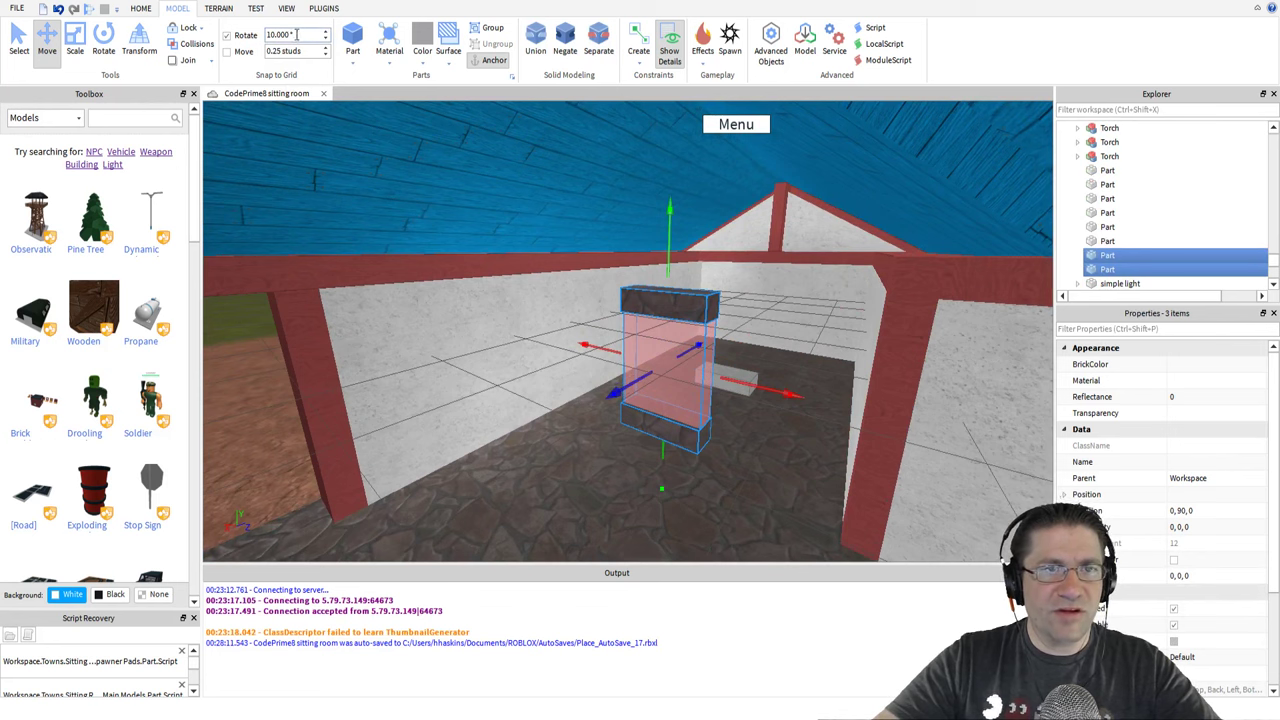
{"action": "scroll", "coordinate": [581, 221], "scroll_direction": "up", "scroll_amount": 3}
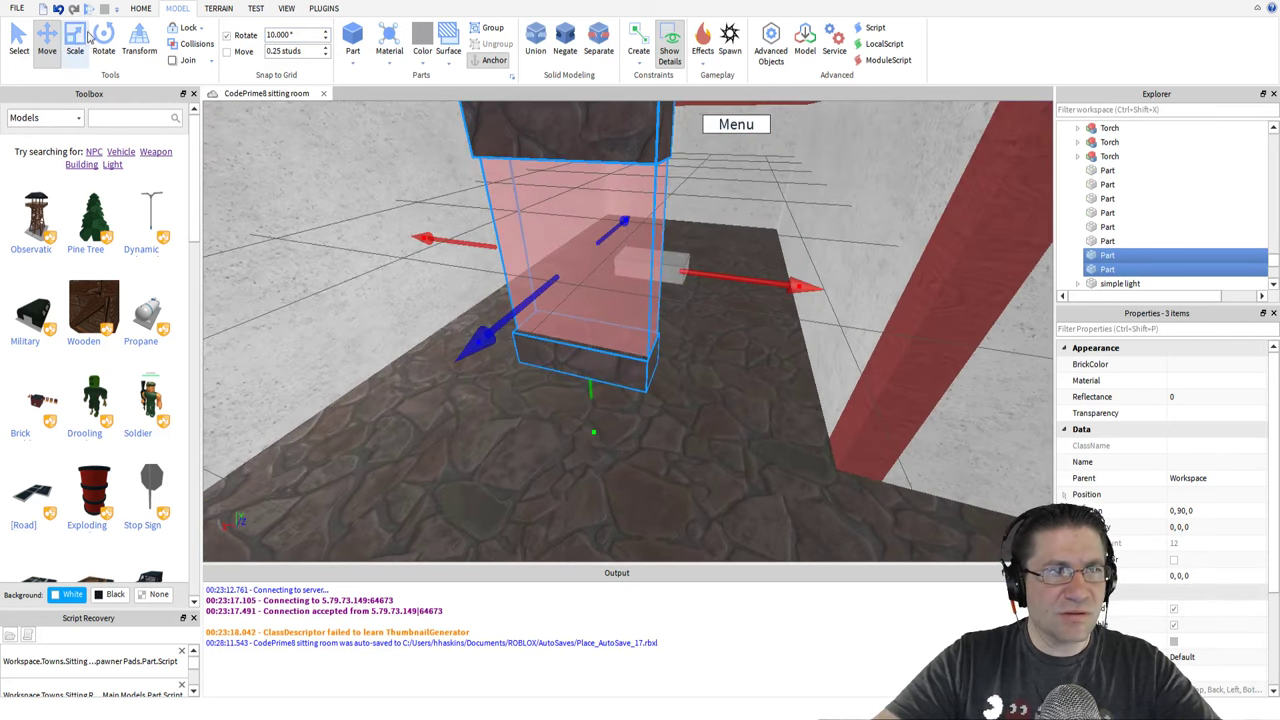
{"action": "key", "text": "ctrl+4"}
{"action": "scroll", "coordinate": [533, 309], "scroll_direction": "down", "scroll_amount": 5}
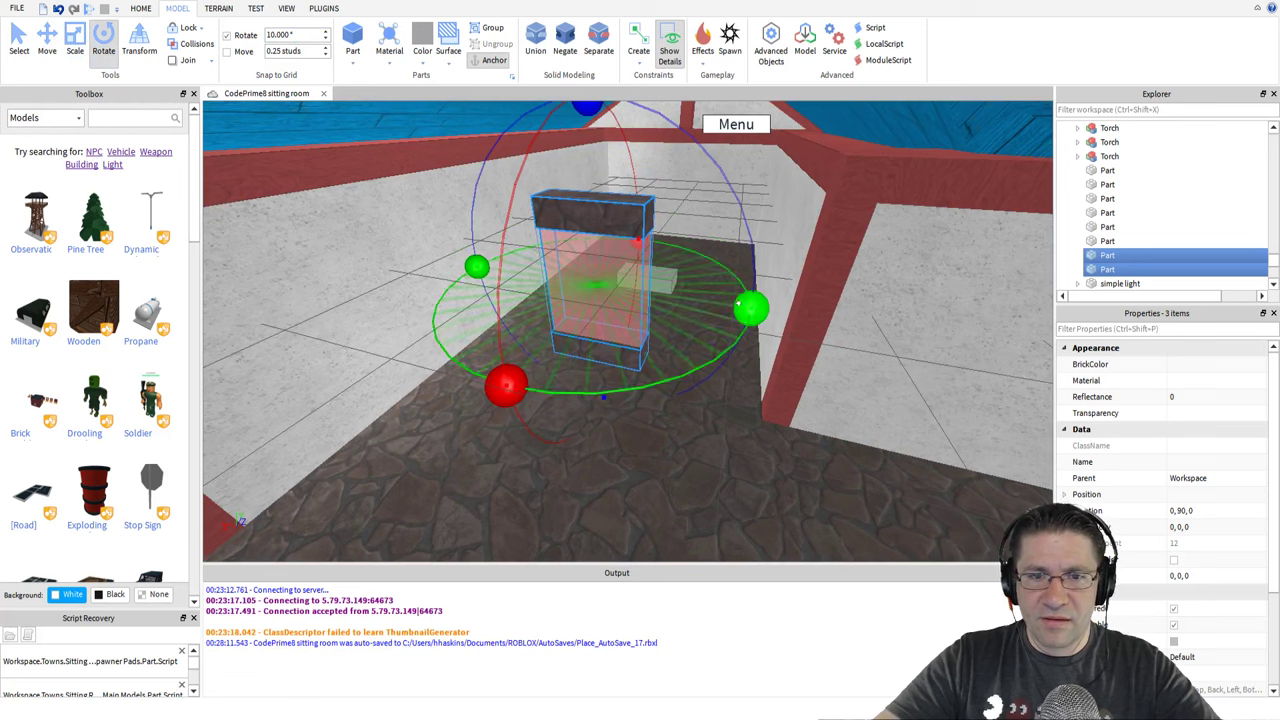
{"action": "left_click_drag", "start_coordinate": [751, 306], "coordinate": [391, 437]}
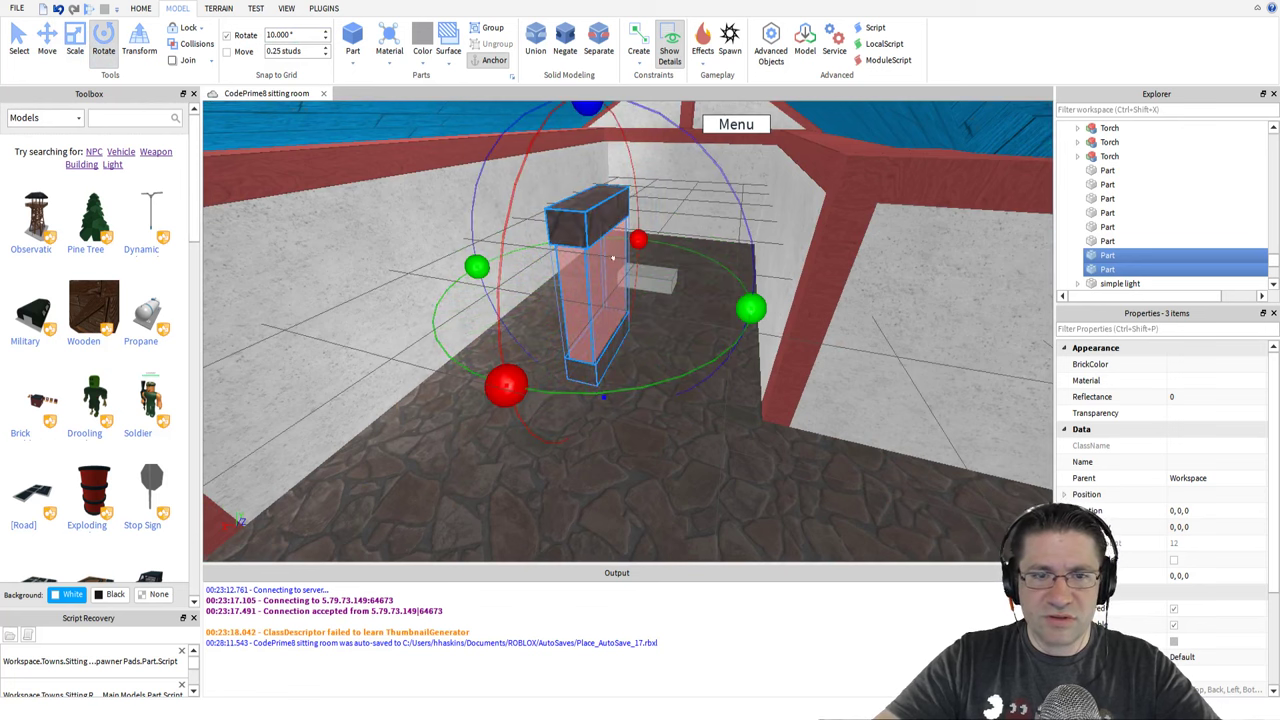
Move the rotated window set sideways into the long side wall so its trim shows on both faces
{"action": "left_click", "coordinate": [47, 42]}
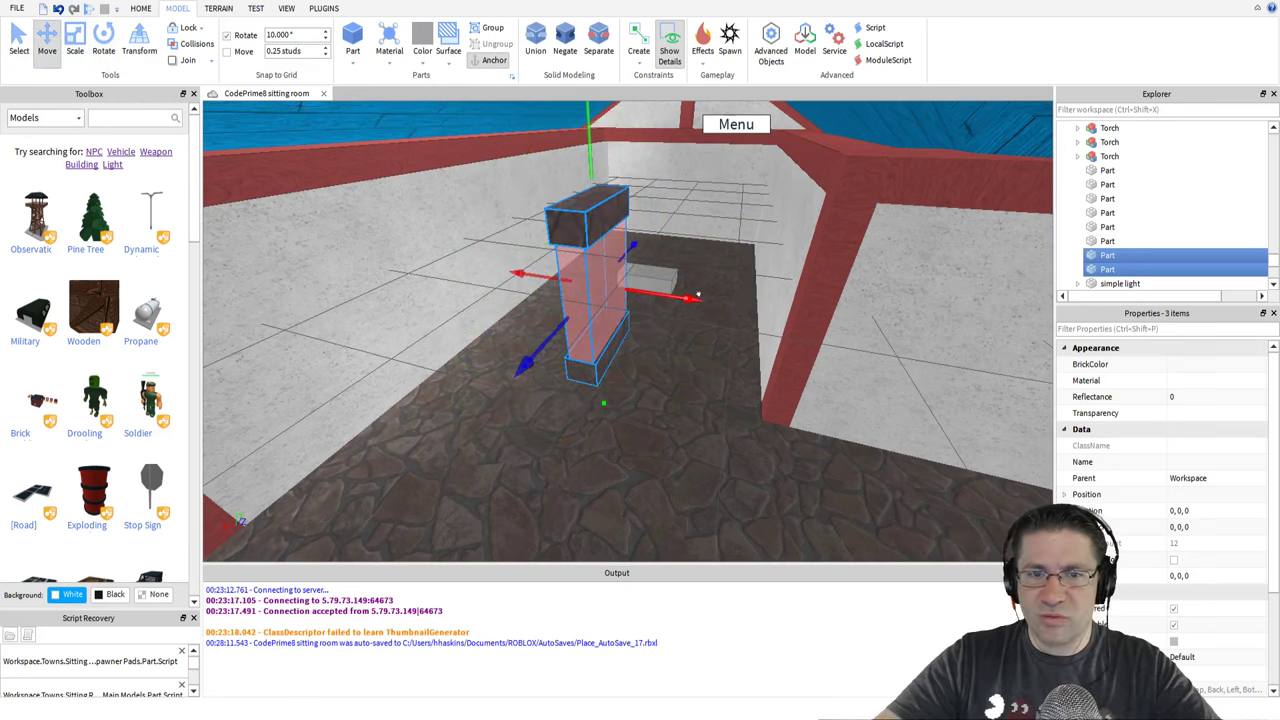
{"action": "left_click_drag", "start_coordinate": [674, 290], "coordinate": [489, 266]}
{"action": "key", "text": "a"}
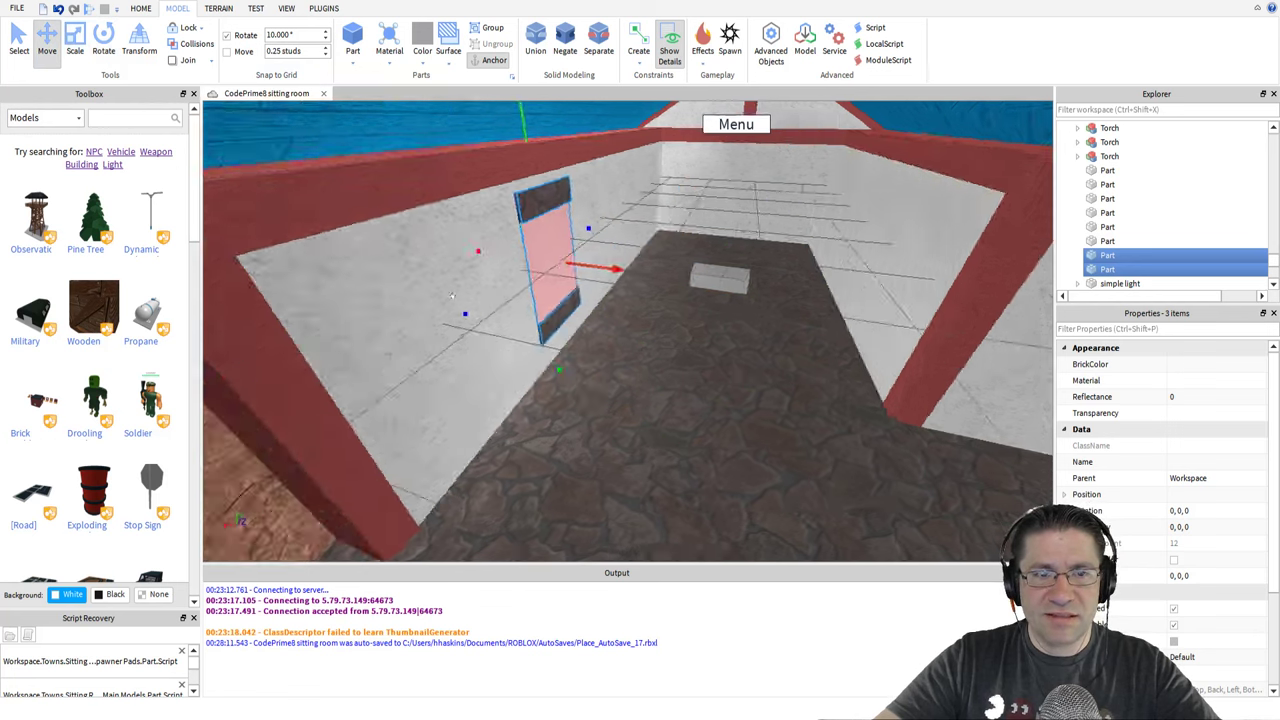
{"action": "right_click_drag", "start_coordinate": [420, 314], "coordinate": [472, 288]}
{"action": "key", "text": "d"}
{"action": "key", "text": "s"}
{"action": "key", "text": "w"}
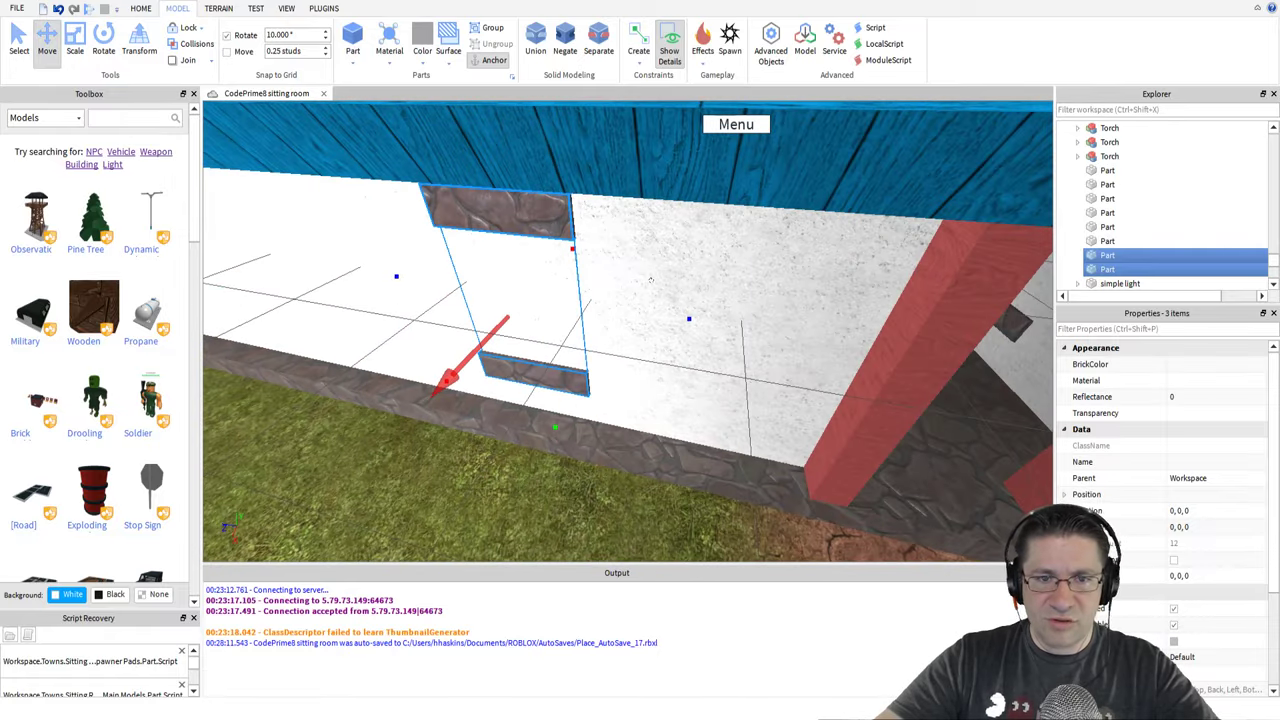
Try to union the long wall with the selected negative part, sill and lintel, and undo the union
{"action": "left_click", "coordinate": [650, 280], "text": "ctrl"}
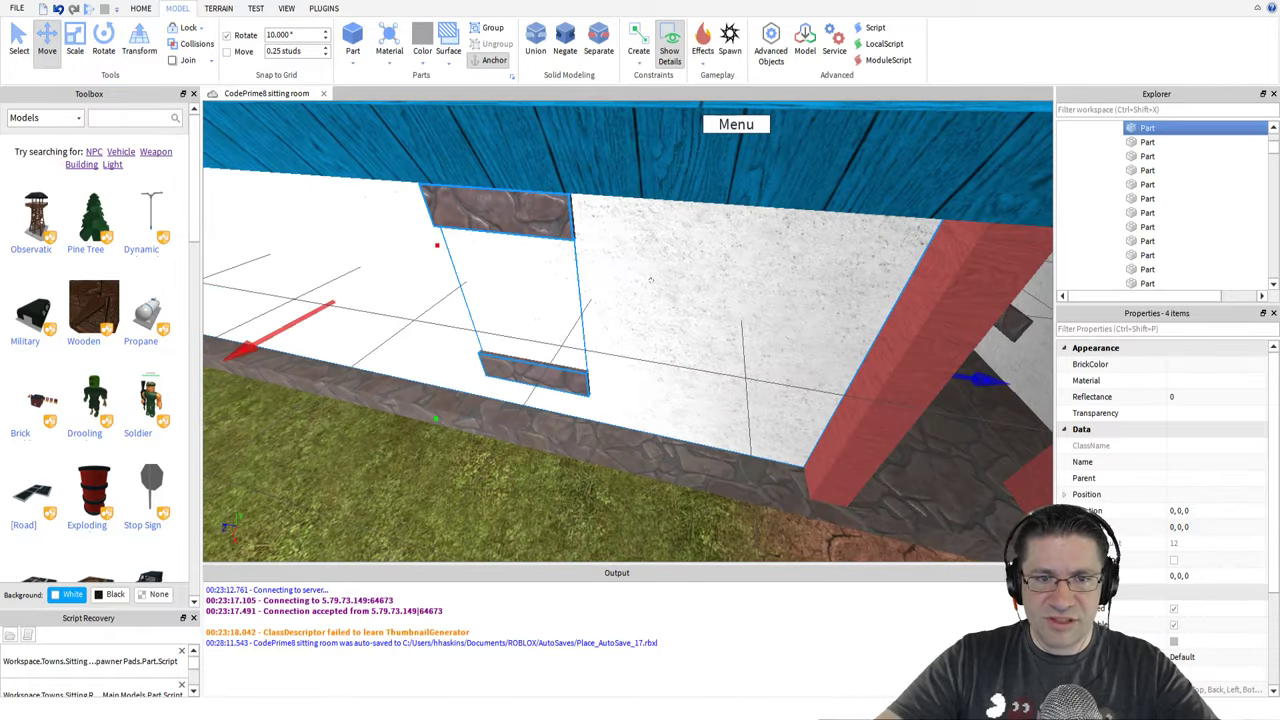
{"action": "left_click", "coordinate": [535, 42]}
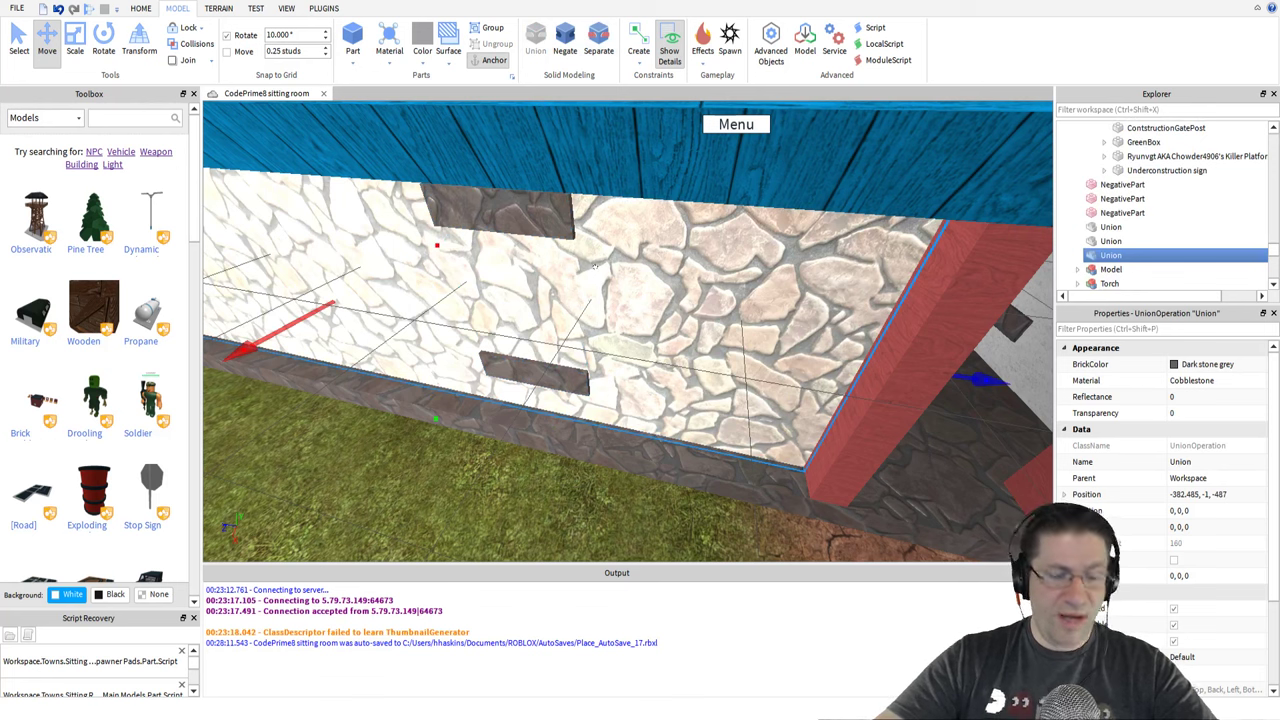
{"action": "key", "text": "ctrl+z"}
{"action": "right_click_drag", "start_coordinate": [572, 291], "coordinate": [480, 285]}
{"action": "scroll", "coordinate": [517, 294], "scroll_direction": "up", "scroll_amount": 3}
{"action": "scroll", "coordinate": [517, 294], "scroll_direction": "down", "scroll_amount": 3}
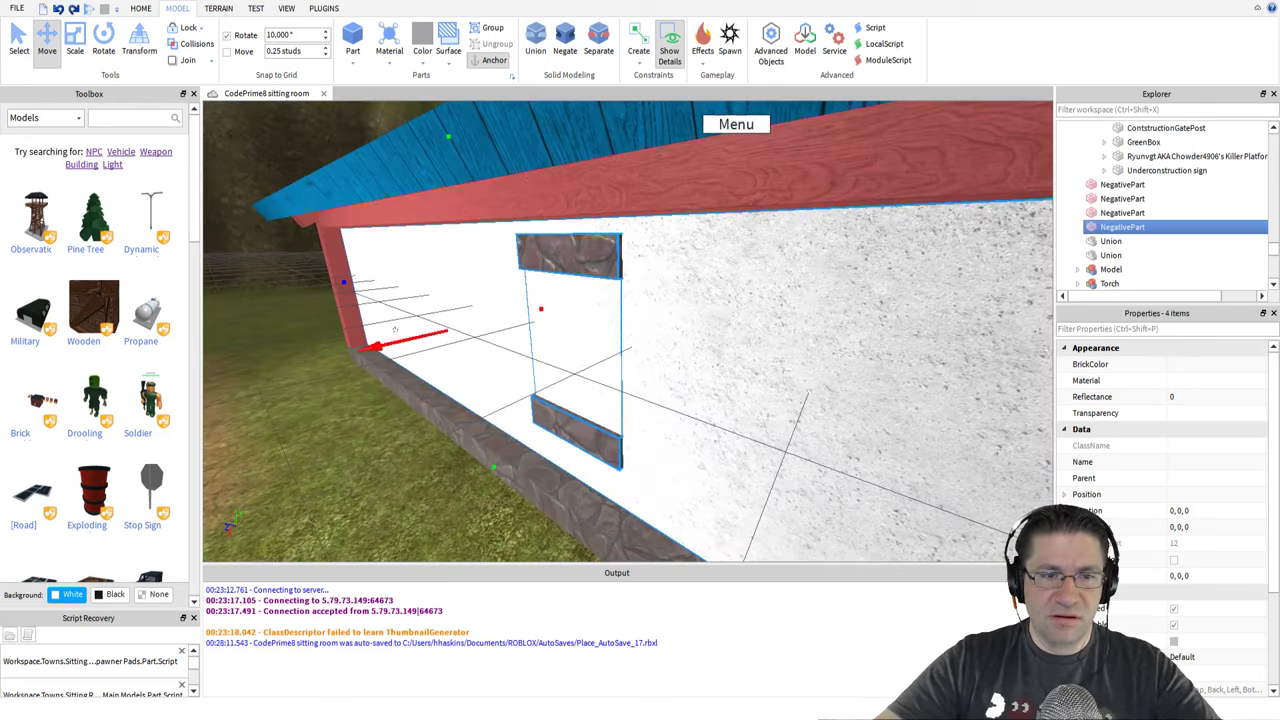
{"action": "key", "text": "ctrl+y"}
{"action": "key", "text": "ctrl+z"}
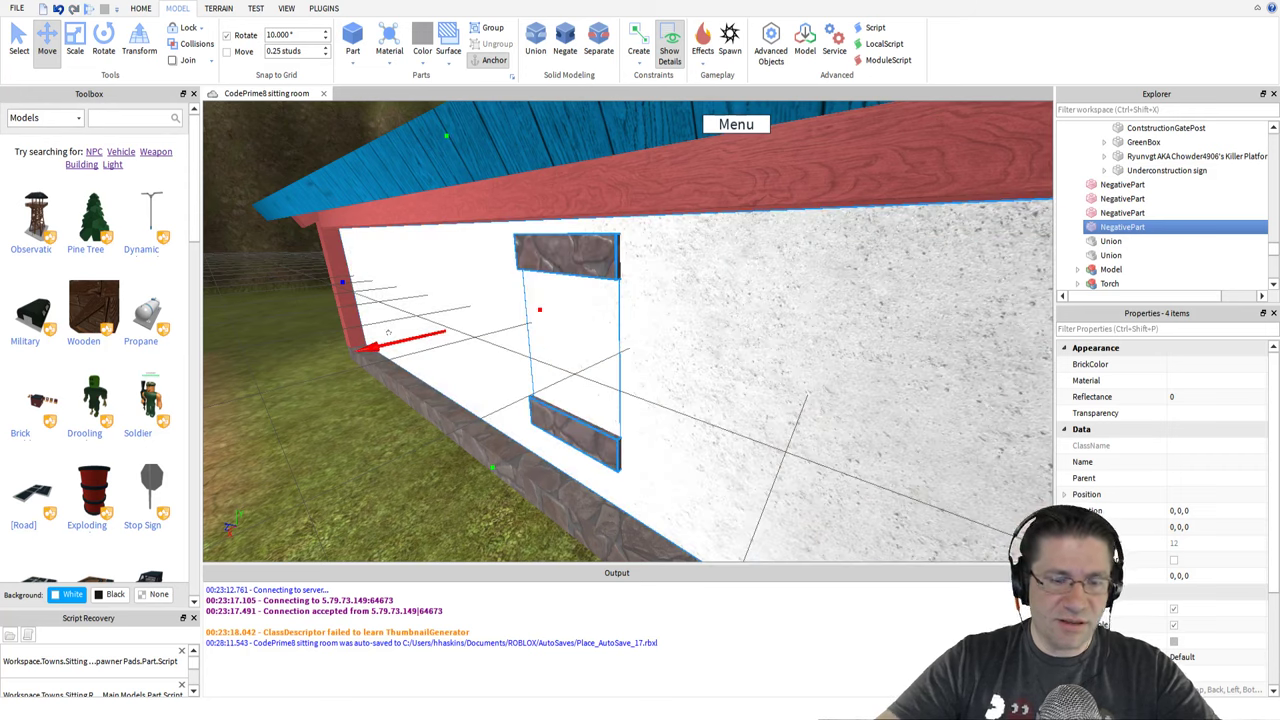
Reselect only the side window's negative part, sill and lintel, and nudge them slightly through the wall's thickness
{"action": "left_click", "coordinate": [351, 428]}
{"action": "right_click_drag", "start_coordinate": [634, 400], "coordinate": [650, 368]}
{"action": "key", "text": "d"}
{"action": "left_click", "coordinate": [651, 367]}
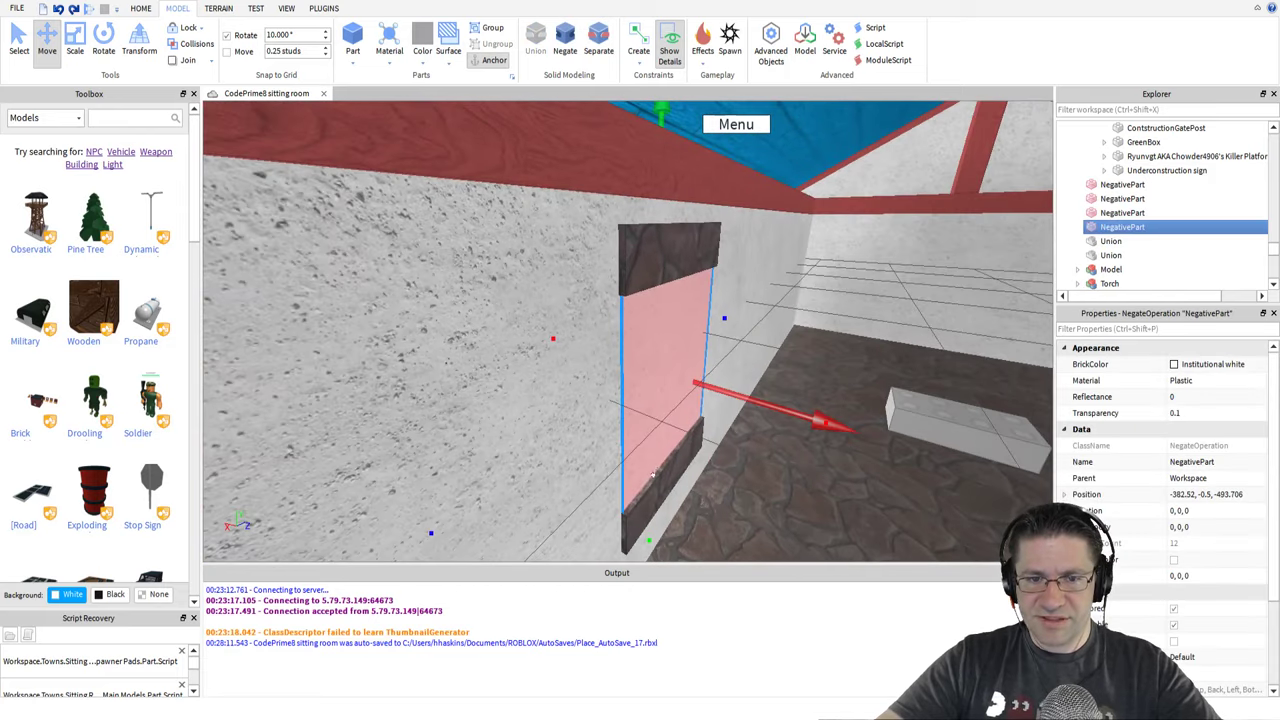
{"action": "left_click", "coordinate": [624, 507], "text": "shift"}
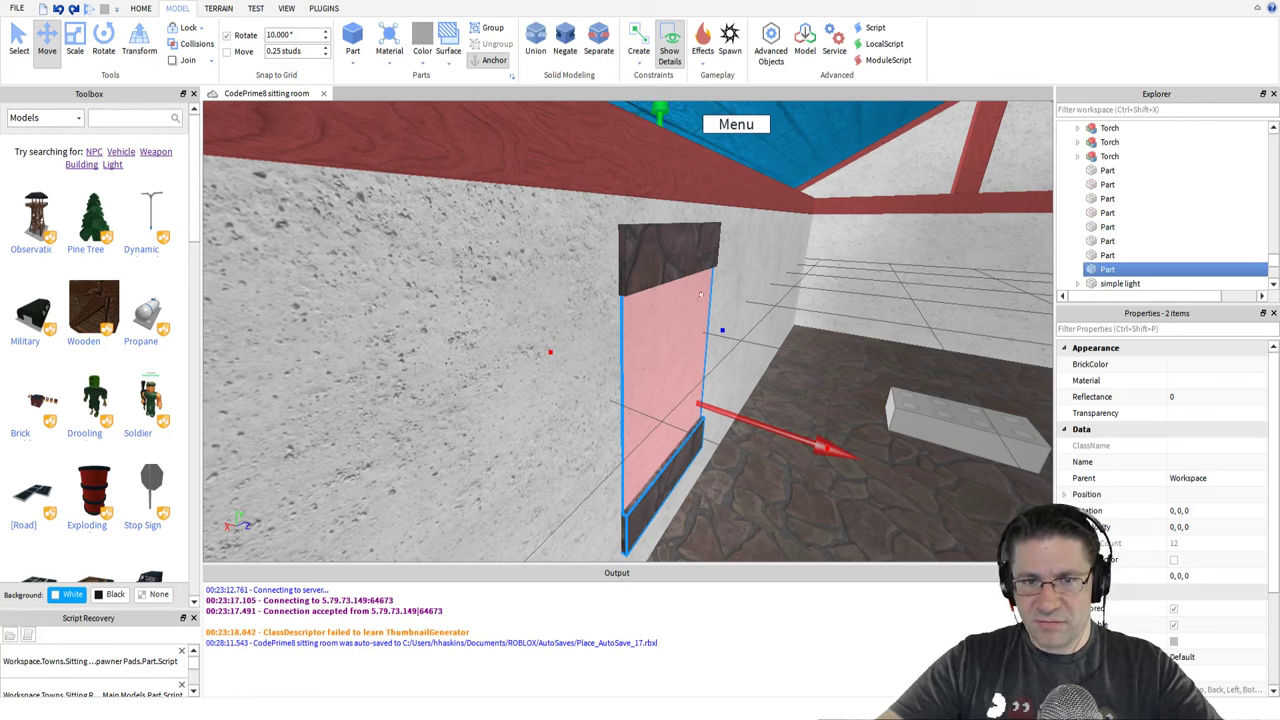
{"action": "left_click", "coordinate": [657, 255], "text": "shift"}
{"action": "left_click_drag", "start_coordinate": [796, 407], "coordinate": [797, 407]}
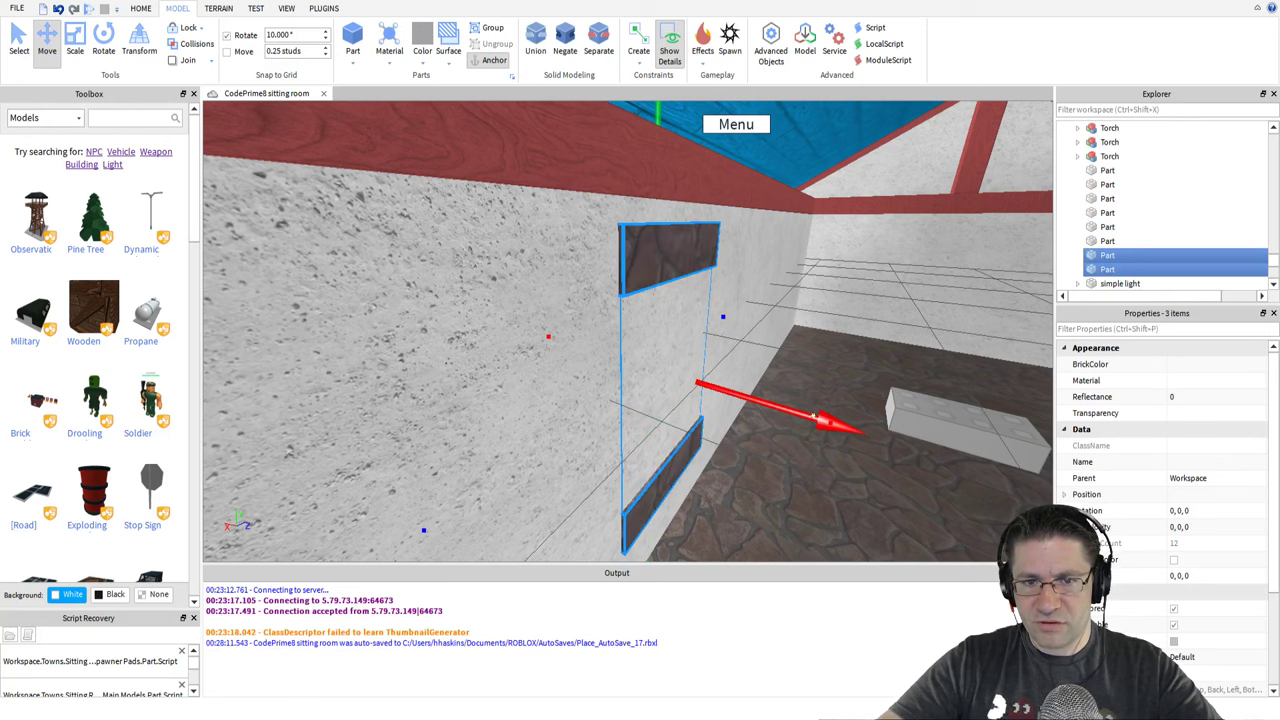
{"action": "key", "text": "f"}
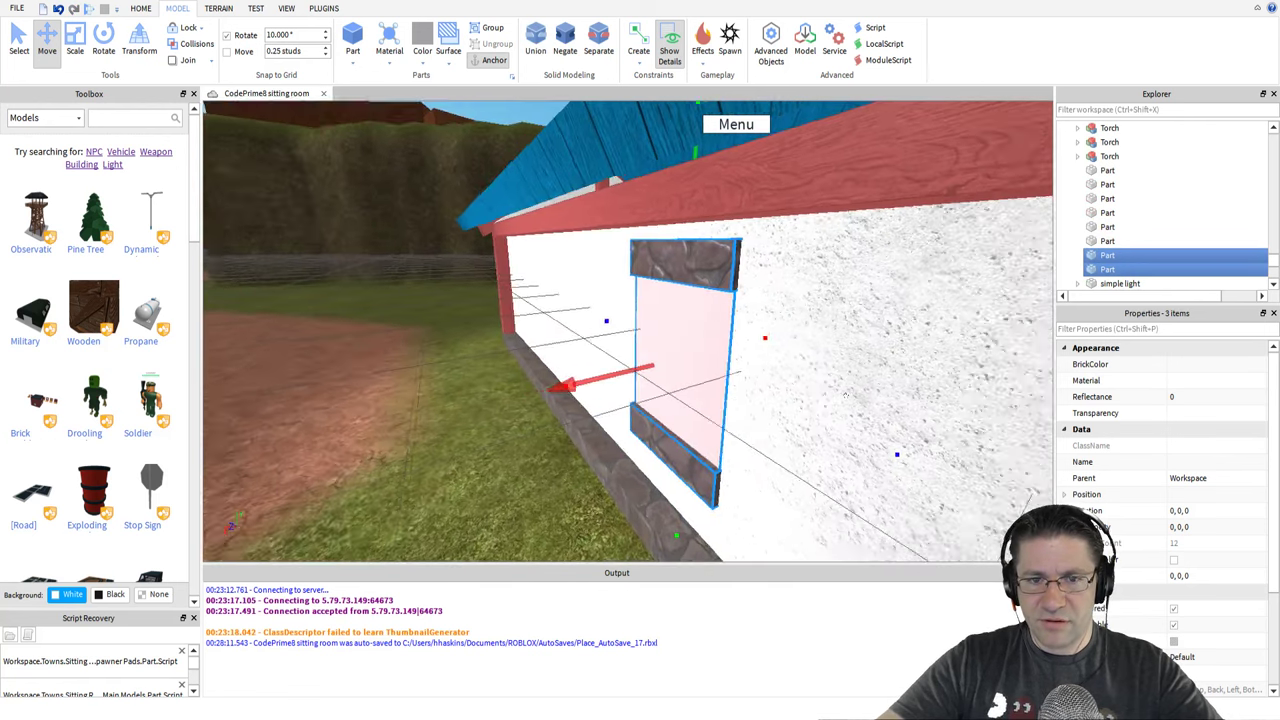
Select only the long concrete wall and the window's negative part, and union them to cut the window opening
{"action": "scroll", "coordinate": [843, 396], "scroll_direction": "down", "scroll_amount": 5}
{"action": "left_click", "coordinate": [771, 370]}
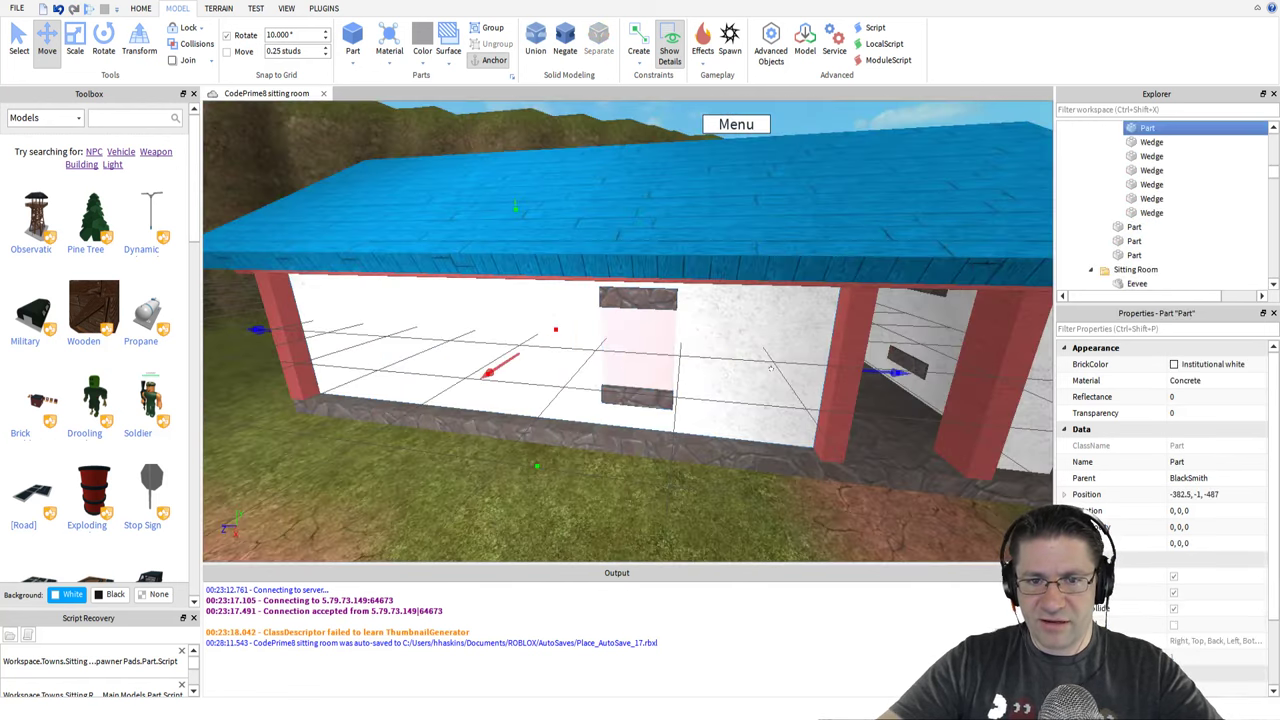
{"action": "left_click", "coordinate": [629, 389], "text": "ctrl"}
{"action": "left_click", "coordinate": [634, 355], "text": "ctrl"}
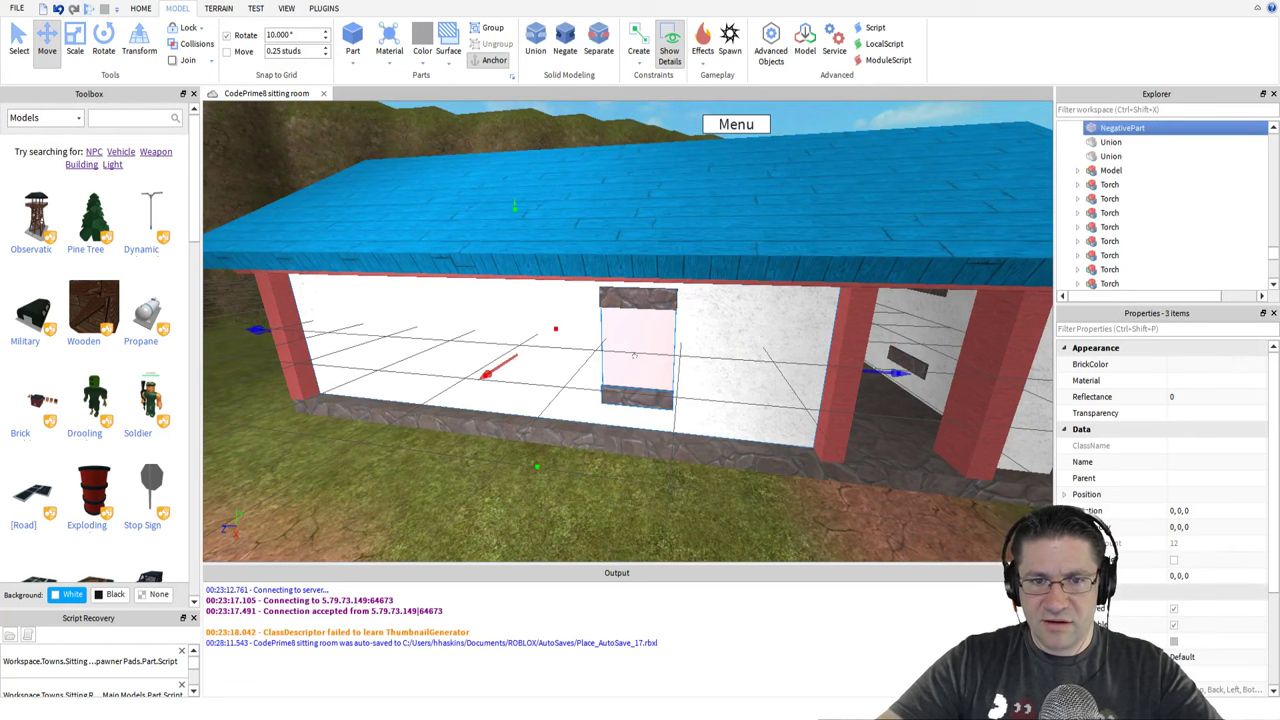
{"action": "left_click", "coordinate": [633, 299], "text": "ctrl"}
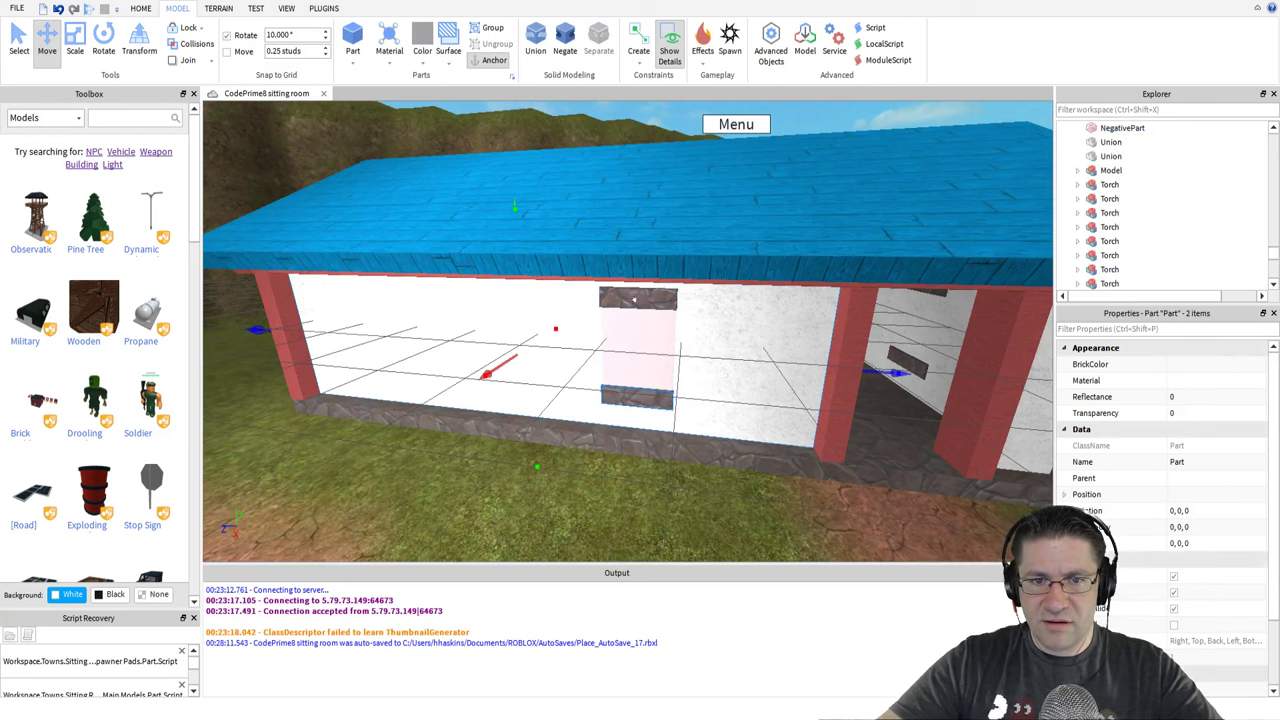
{"action": "left_click", "coordinate": [720, 355]}
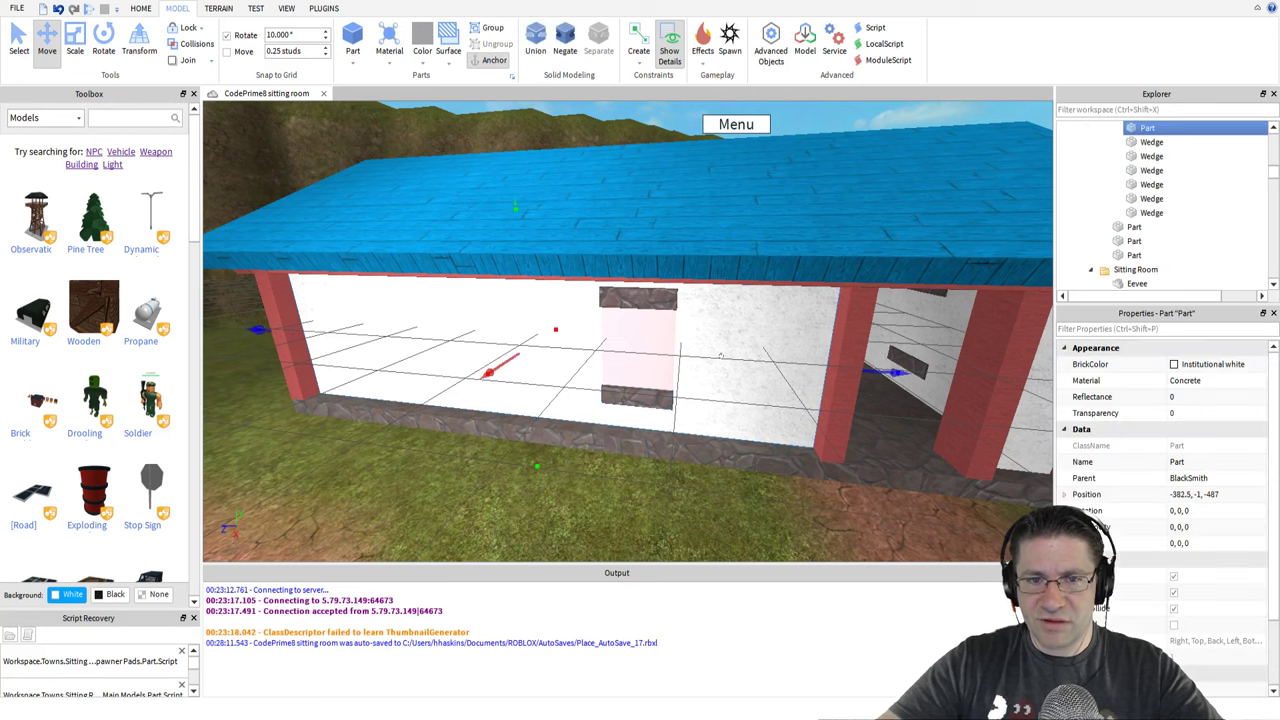
{"action": "left_click", "coordinate": [628, 335], "text": "ctrl"}
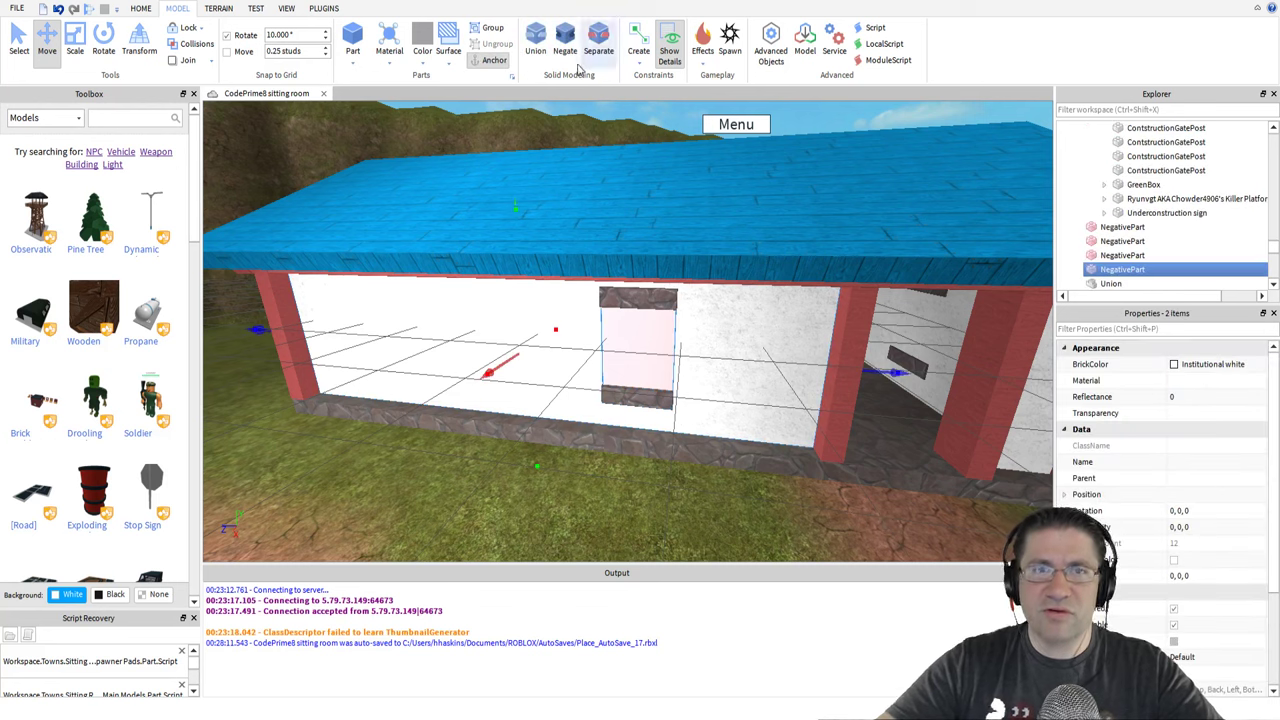
{"action": "left_click", "coordinate": [536, 45]}
{"action": "scroll", "coordinate": [628, 356], "scroll_direction": "up", "scroll_amount": 3}
{"action": "scroll", "coordinate": [628, 356], "scroll_direction": "up", "scroll_amount": 4}
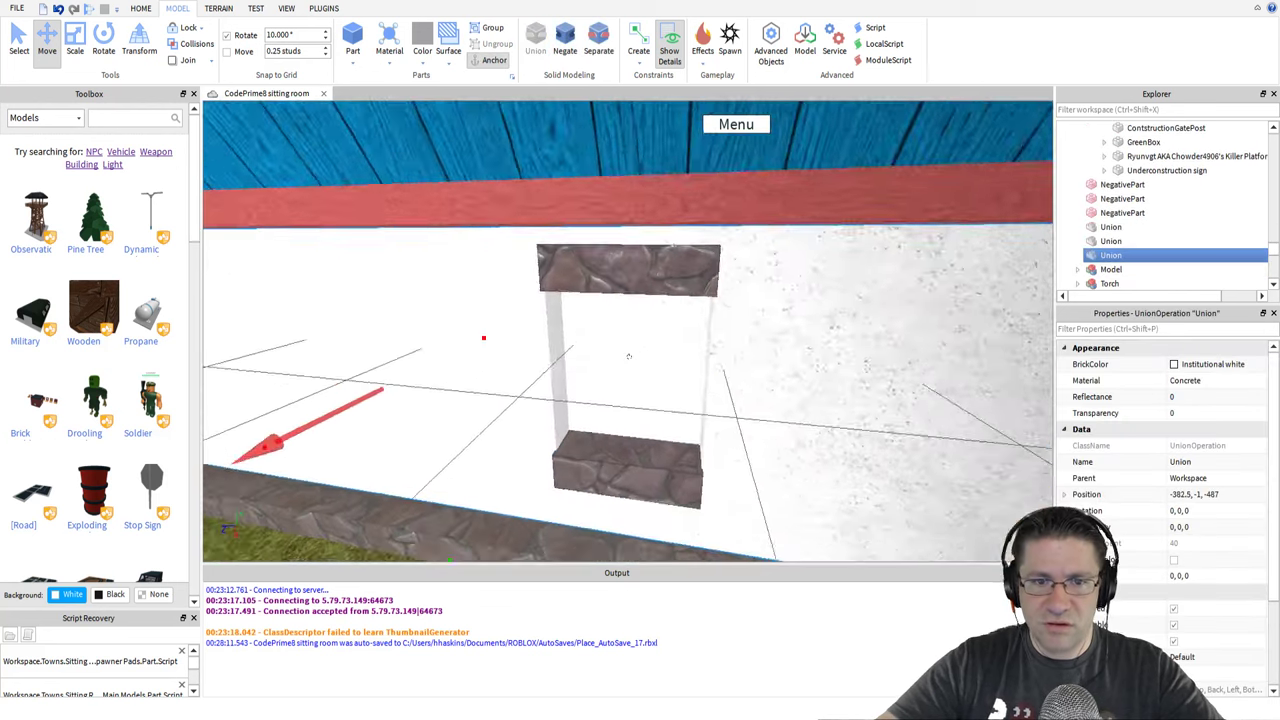
Reverse the window-opening union to restore the separate concrete wall and negative part
{"action": "scroll", "coordinate": [628, 356], "scroll_direction": "down", "scroll_amount": 2}
{"action": "scroll", "coordinate": [628, 356], "scroll_direction": "up", "scroll_amount": 2}
{"action": "right_click_drag", "start_coordinate": [629, 356], "coordinate": [628, 356]}
{"action": "key", "text": "ctrl+shift+u"}
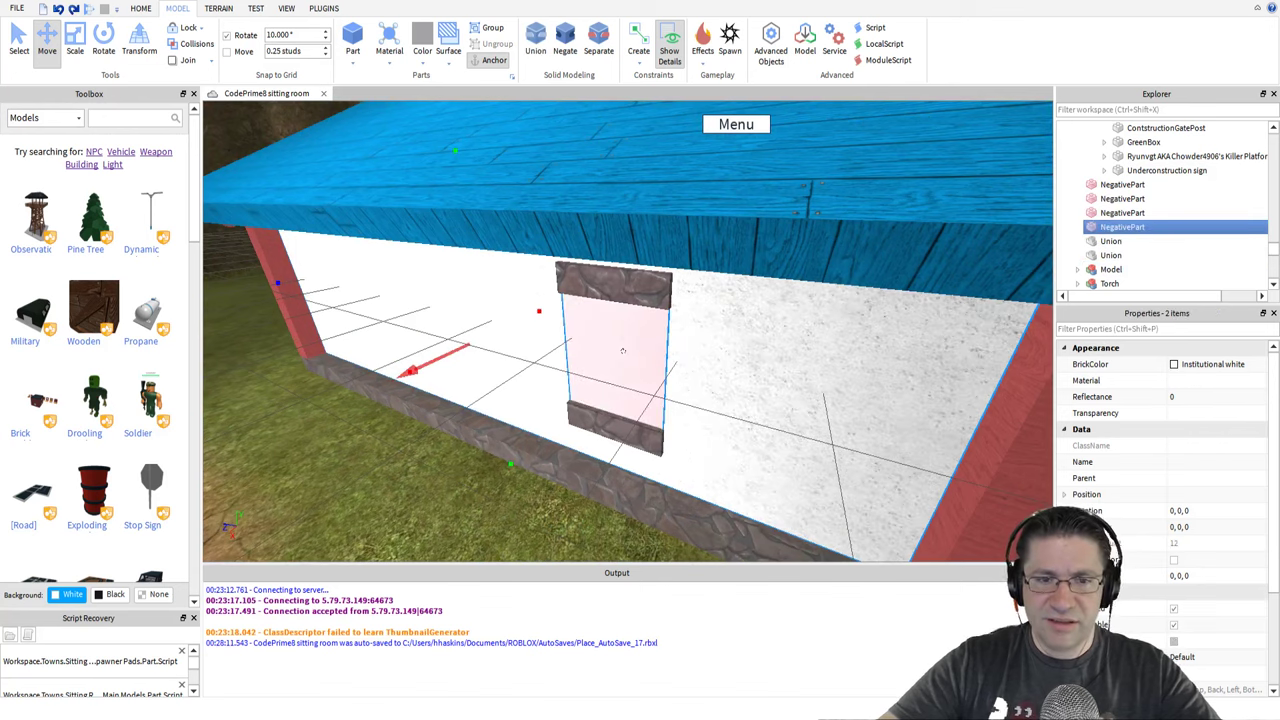
Select only the side window's negative part with the Scale tool and negate it back into a solid part
{"action": "left_click", "coordinate": [75, 42]}
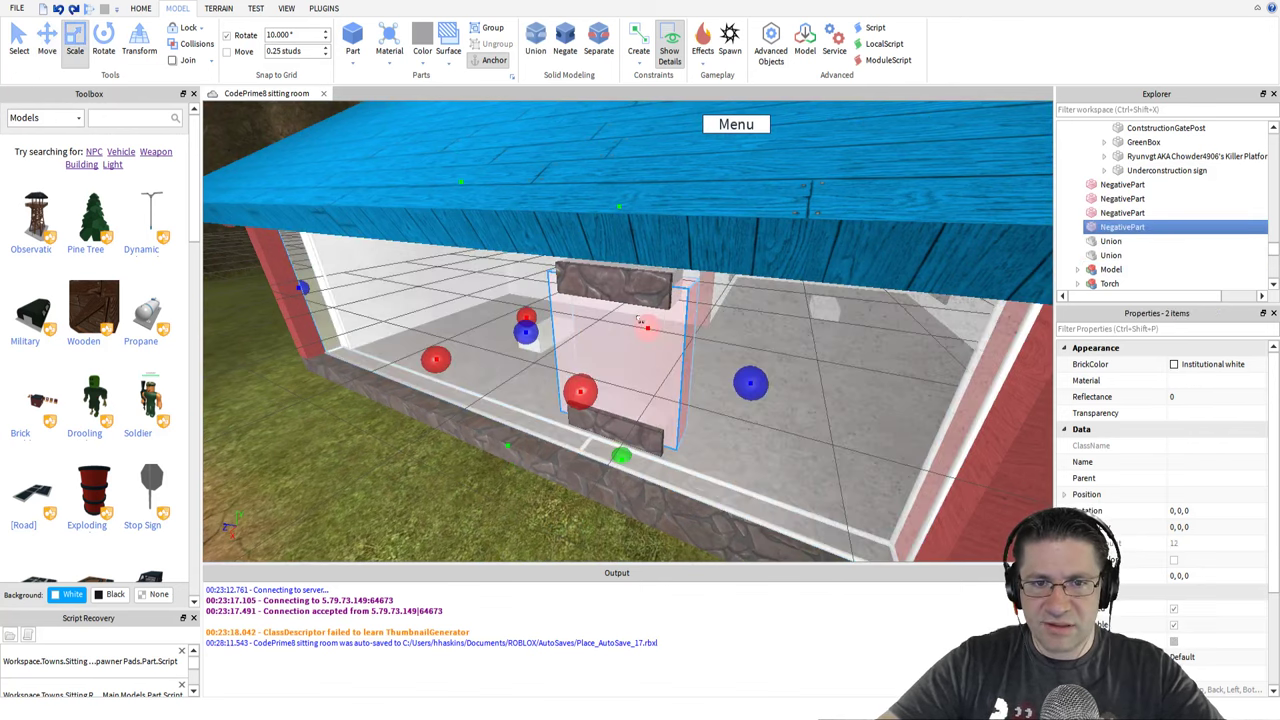
{"action": "left_click", "coordinate": [638, 322]}
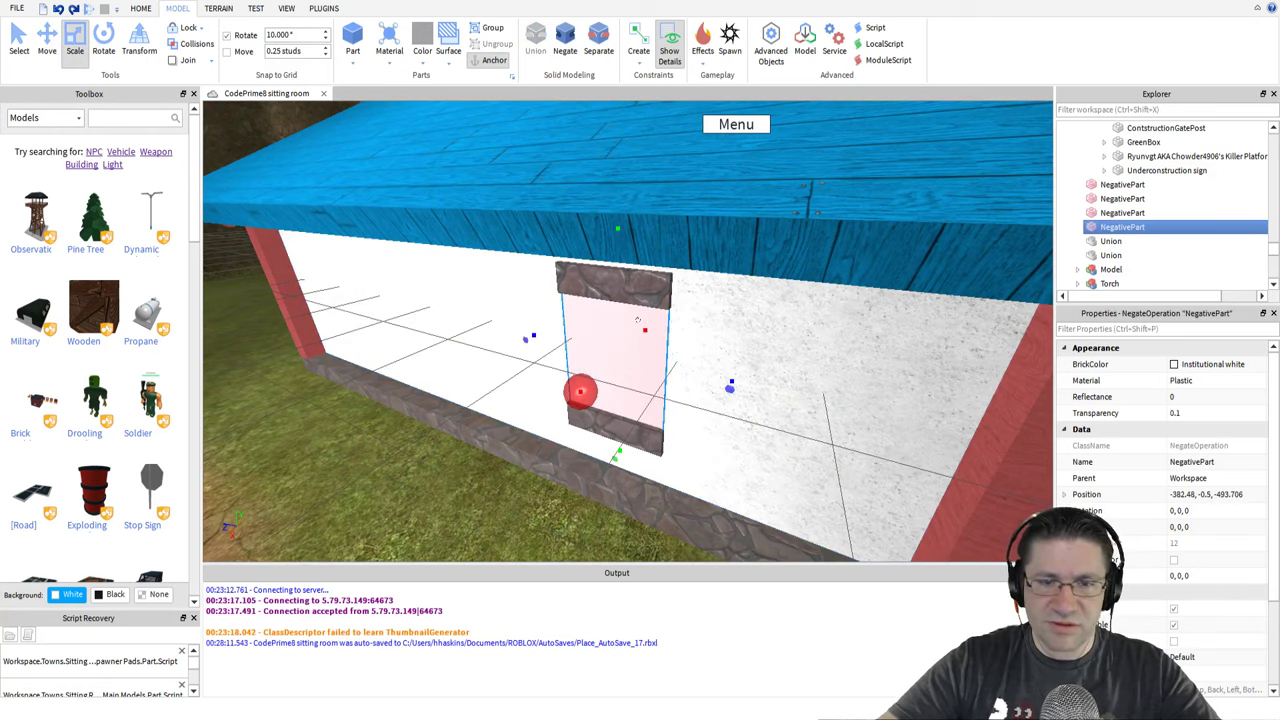
{"action": "left_click", "coordinate": [563, 40]}
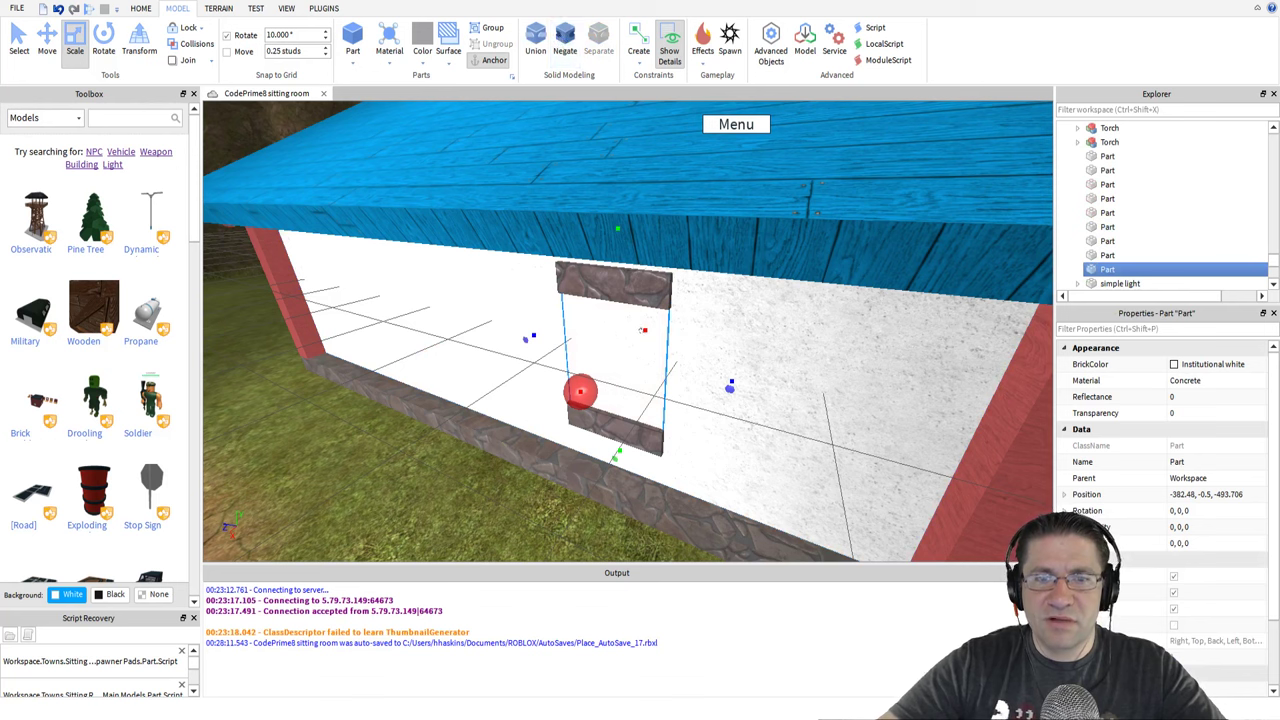
Resize the side window's solid part through the long concrete wall's thickness so it spans both faces
{"action": "left_click_drag", "start_coordinate": [634, 320], "coordinate": [641, 318]}
{"action": "mouse_move", "coordinate": [601, 358]}
{"action": "right_mouse_down"}
{"action": "mouse_move", "coordinate": [617, 361]}
{"action": "mouse_move", "coordinate": [606, 343]}
{"action": "right_mouse_up"}
{"action": "key", "text": "a"}
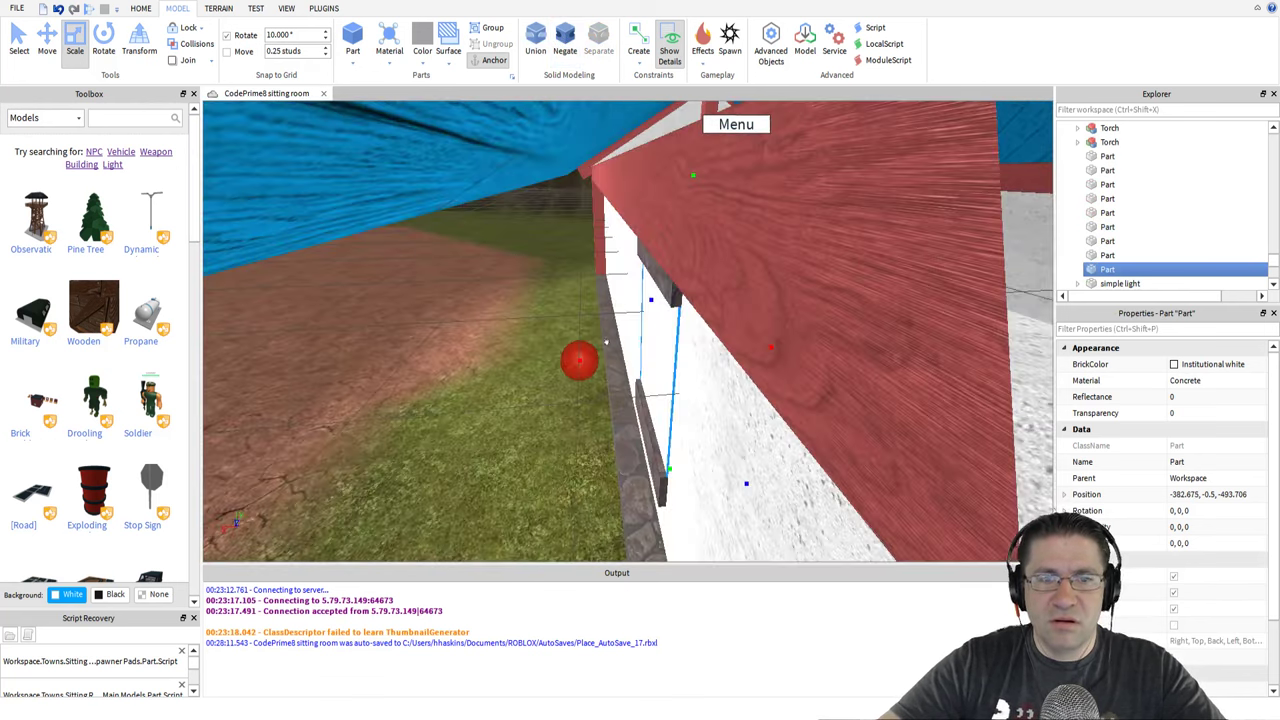
{"action": "left_click_drag", "start_coordinate": [581, 361], "coordinate": [565, 361]}
{"action": "key", "text": "a"}
{"action": "right_click_drag", "start_coordinate": [572, 333], "coordinate": [555, 321]}
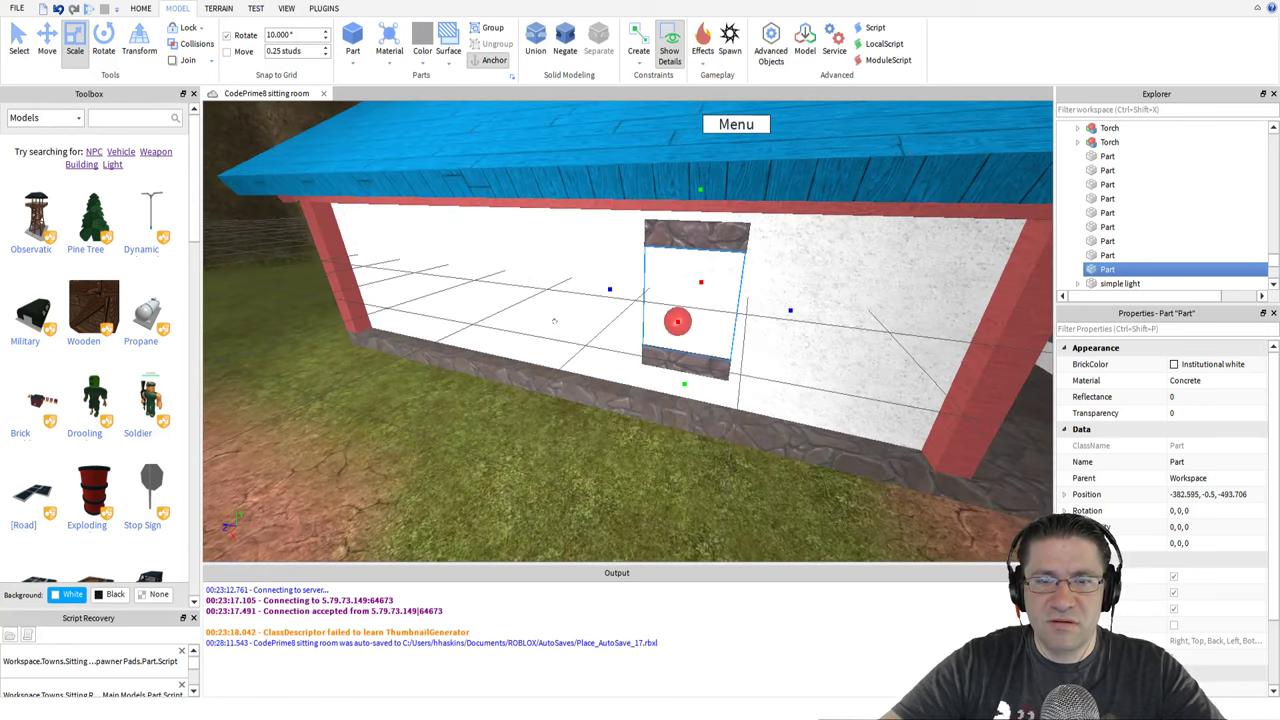
Negate the side window's solid part and union it with the long concrete wall to cut the opening
{"action": "left_click", "coordinate": [795, 288]}
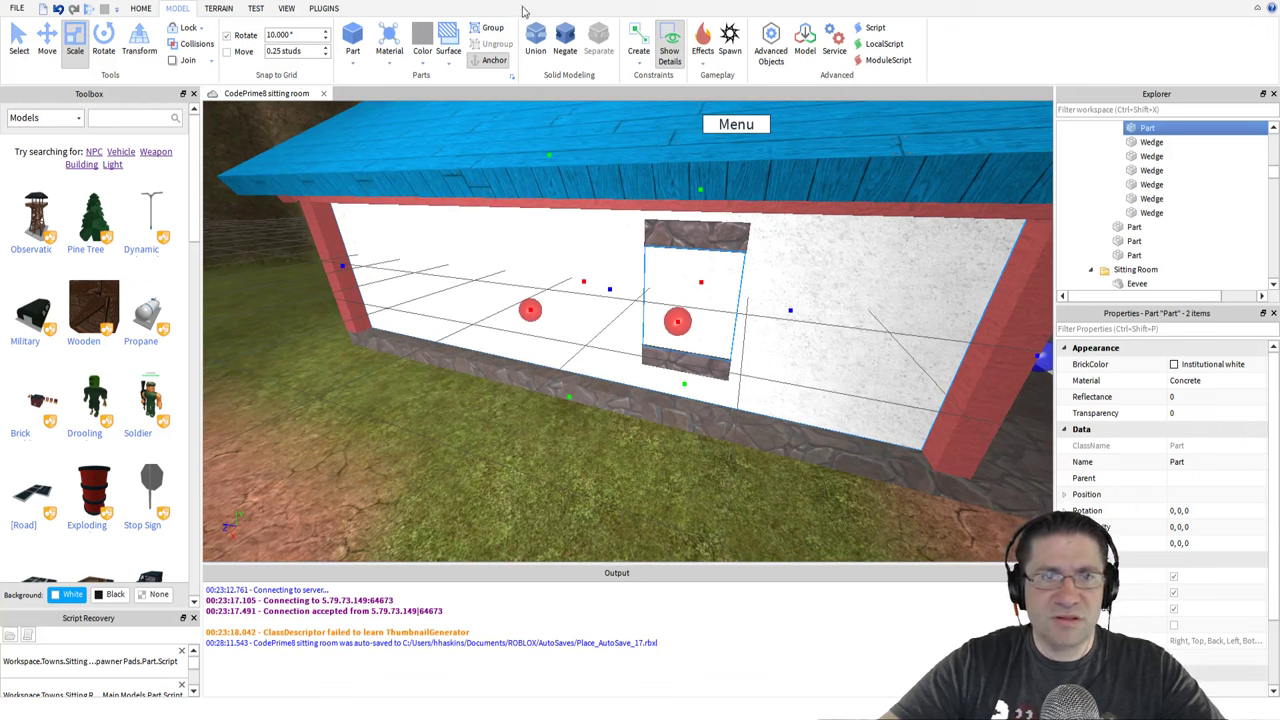
{"action": "left_click", "coordinate": [490, 473]}
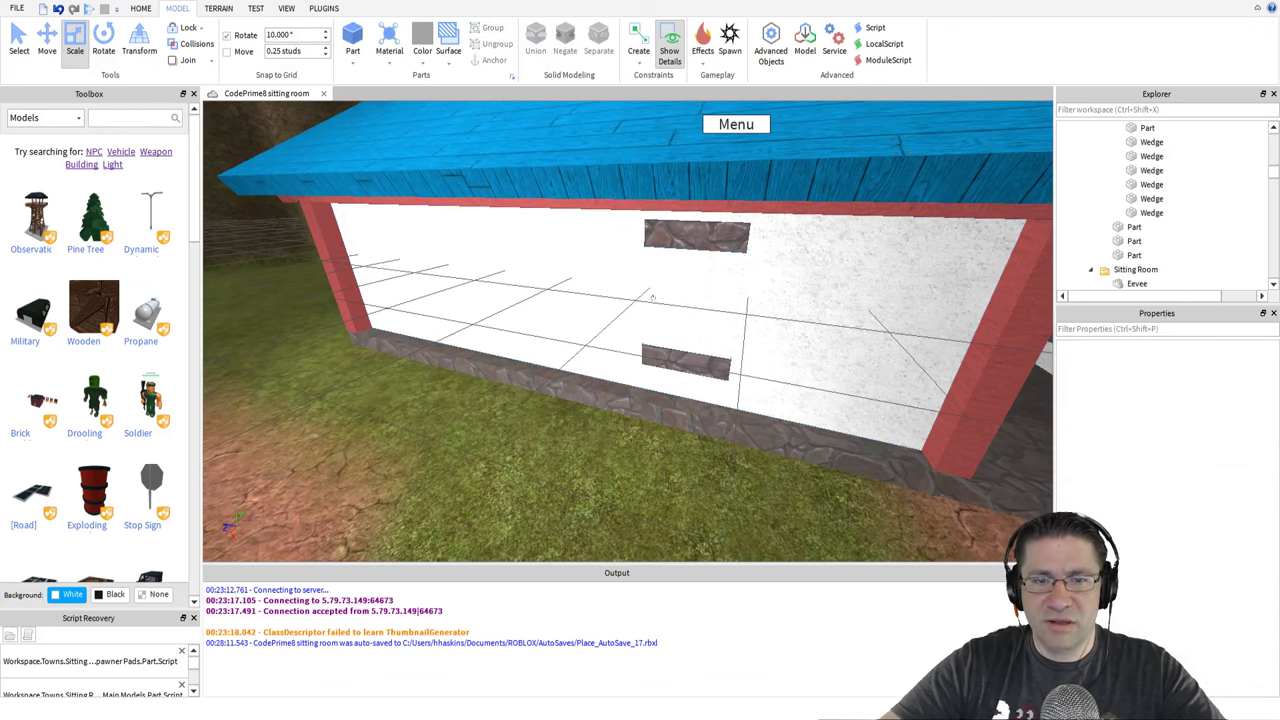
{"action": "left_click", "coordinate": [685, 290]}
{"action": "left_click", "coordinate": [565, 50]}
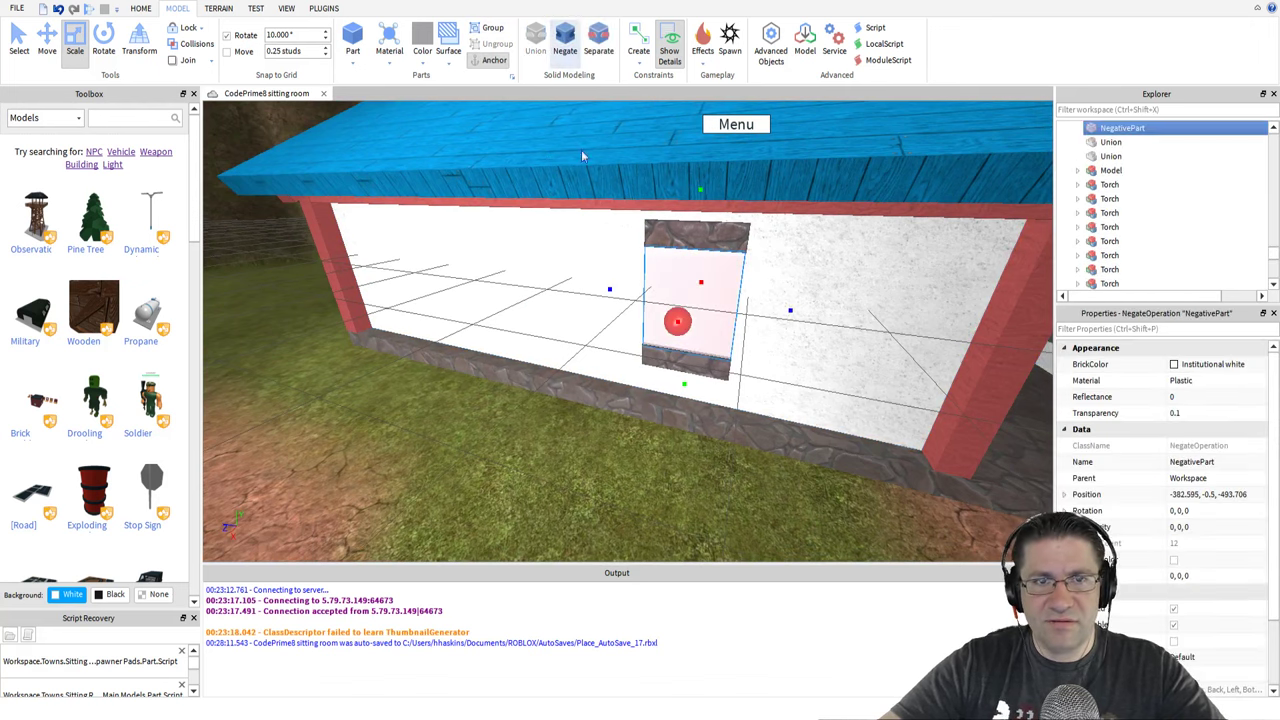
{"action": "left_click", "coordinate": [538, 282], "text": "shift"}
{"action": "left_click", "coordinate": [535, 50]}
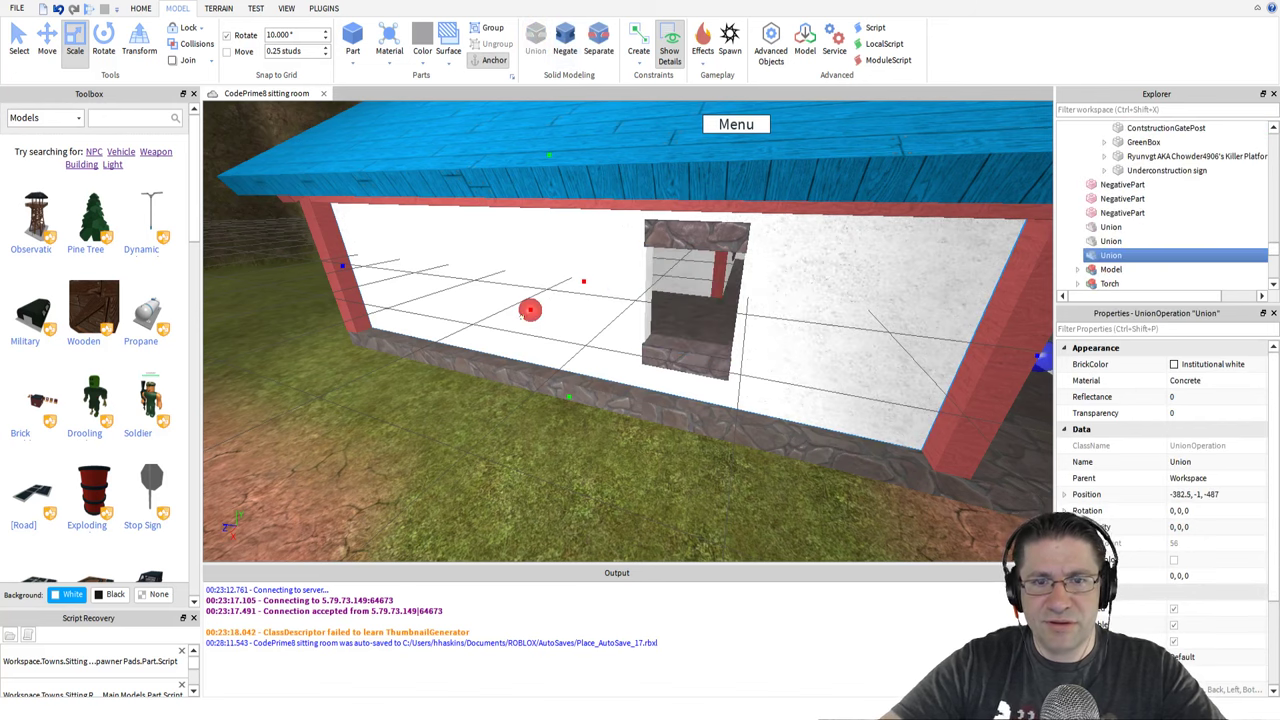
Select the corner window's negative part in the back wall and negate it back into a solid part
{"action": "key", "text": "w"}
{"action": "right_click_drag", "start_coordinate": [588, 455], "coordinate": [648, 410]}
{"action": "key", "text": "w"}
{"action": "key", "text": "a"}
{"action": "key", "text": "w"}
{"action": "left_click", "coordinate": [667, 354]}
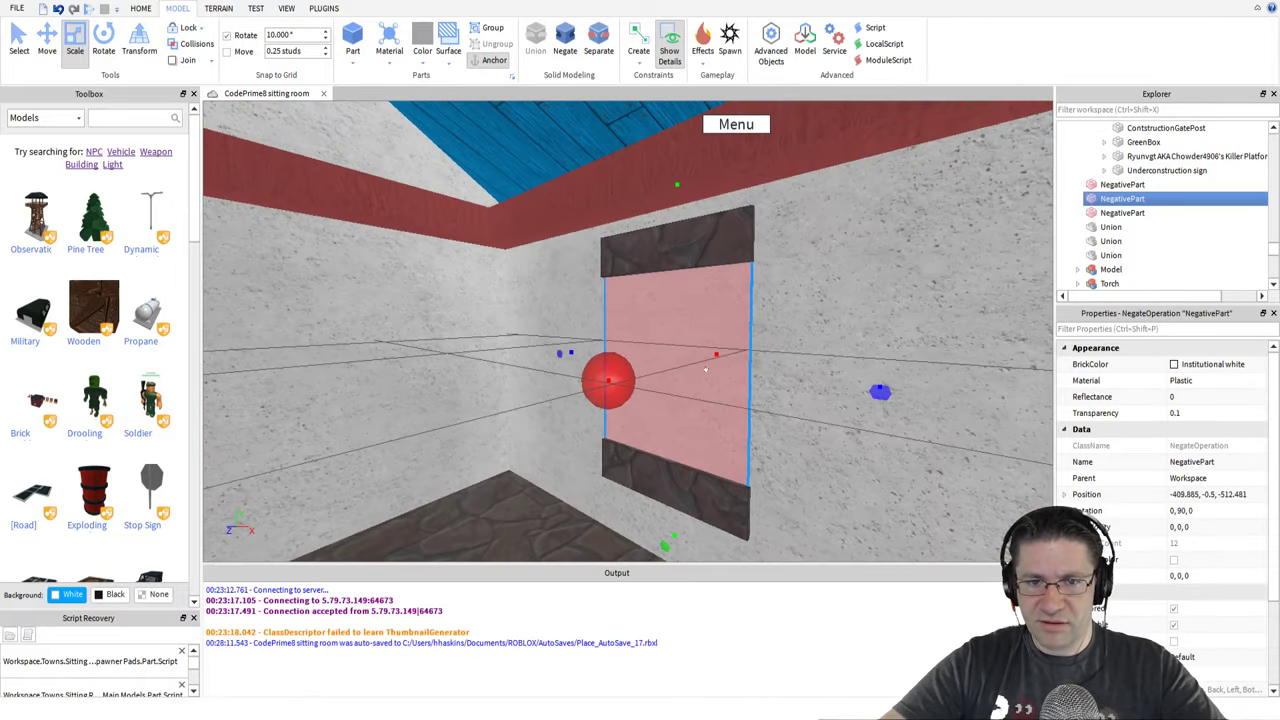
{"action": "left_click", "coordinate": [575, 38]}
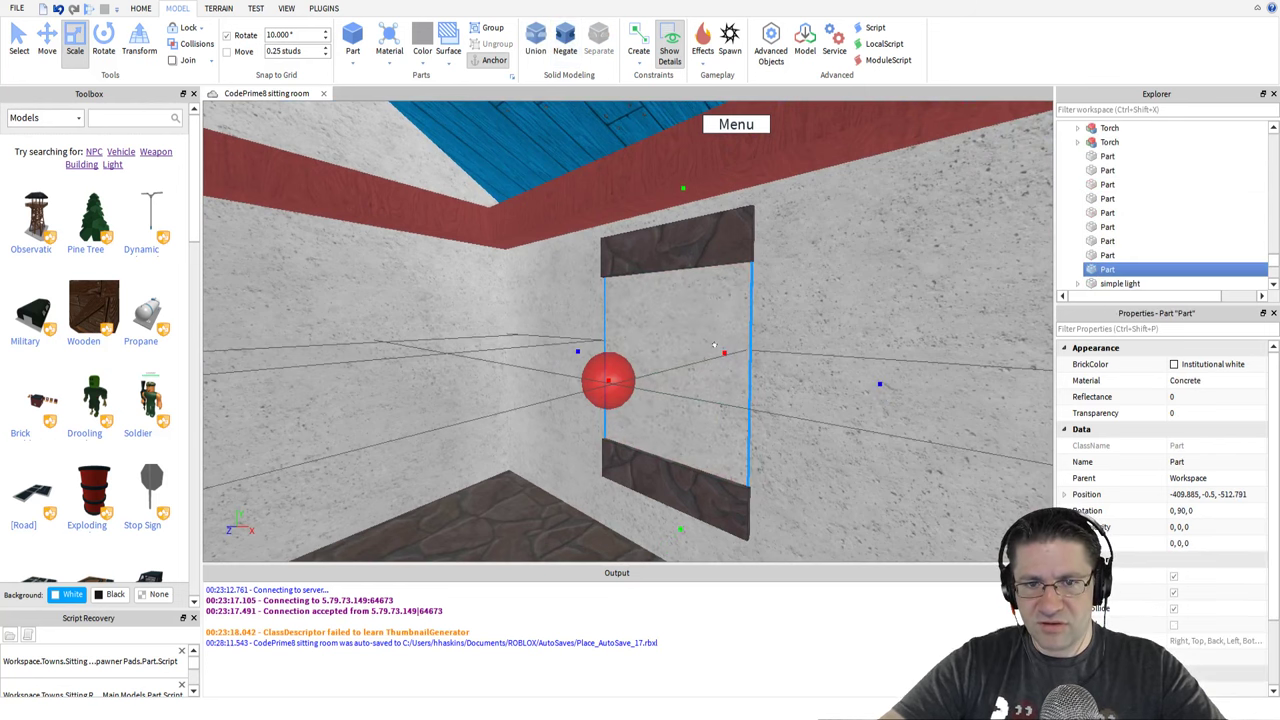
Stretch the corner window's solid part through the back wall's thickness
{"action": "right_click_drag", "start_coordinate": [714, 345], "coordinate": [650, 352]}
{"action": "key", "text": "d"}
{"action": "key", "text": "a"}
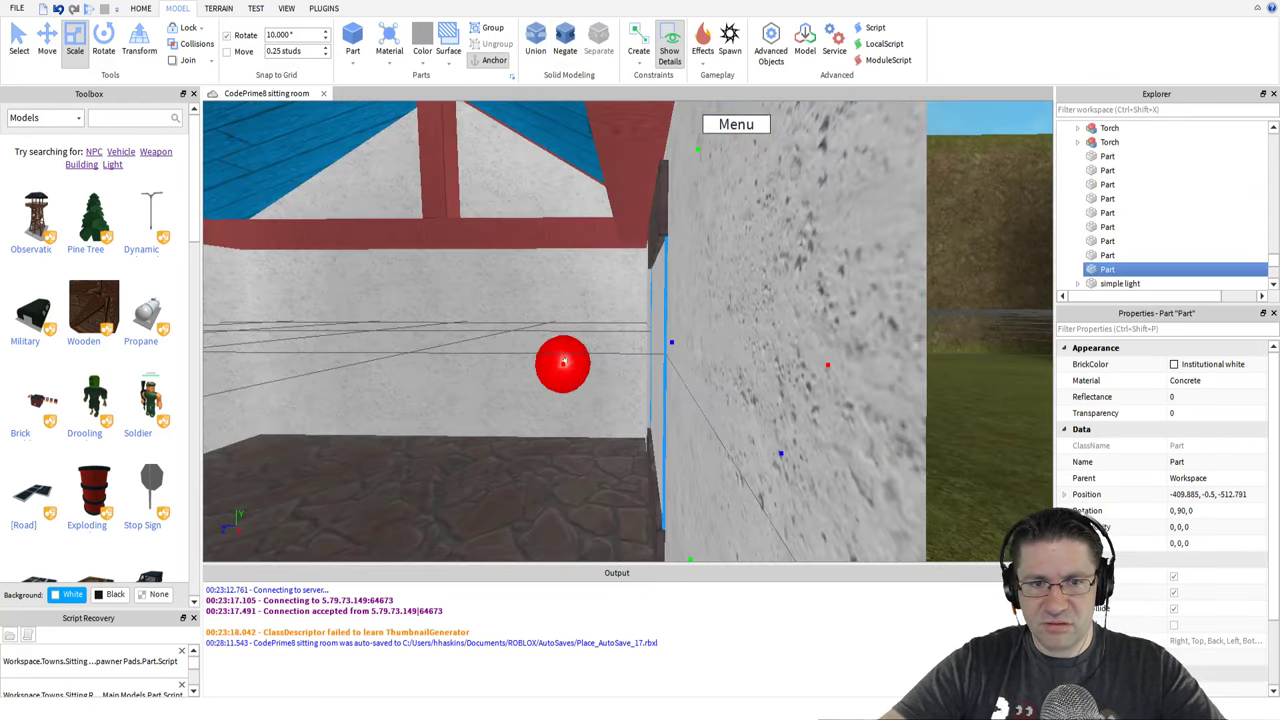
{"action": "key", "text": "f"}
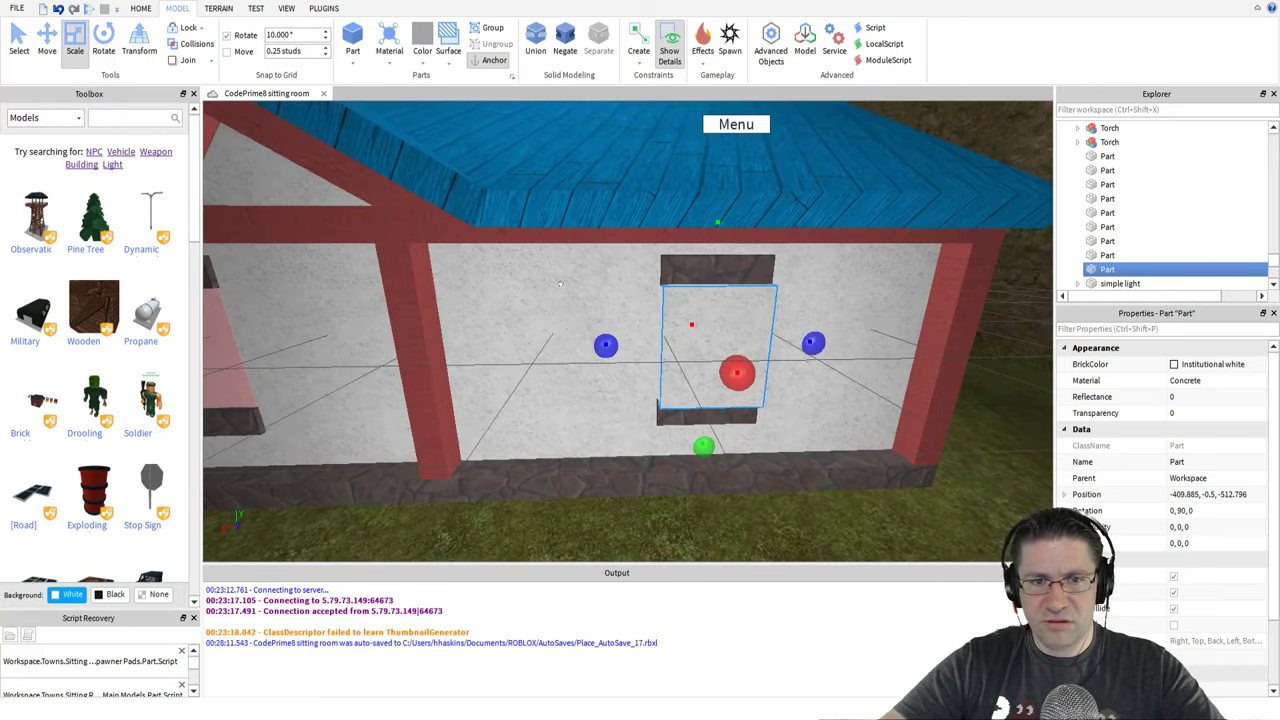
{"action": "left_click", "coordinate": [548, 297], "text": "ctrl"}
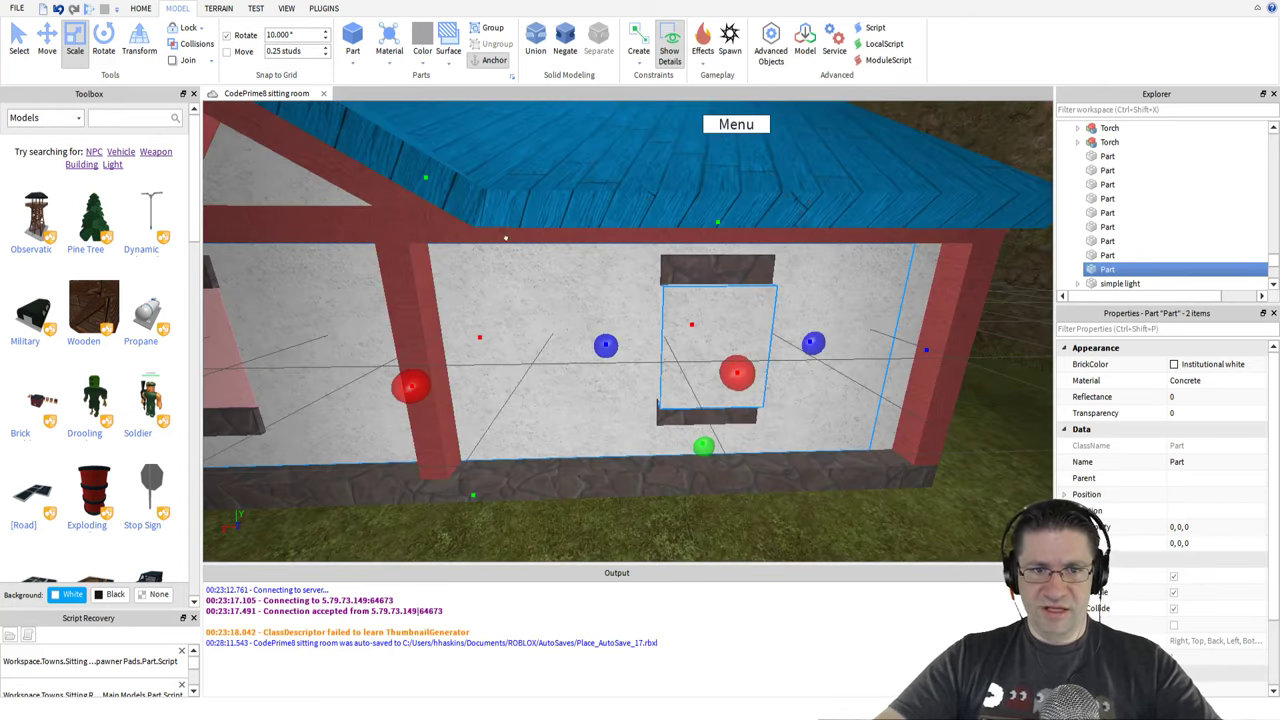
Select only the other back-wall window's negative part and negate it back into a solid part
{"action": "right_click_drag", "start_coordinate": [391, 309], "coordinate": [405, 263]}
{"action": "key", "text": "w"}
{"action": "left_click", "coordinate": [446, 277]}
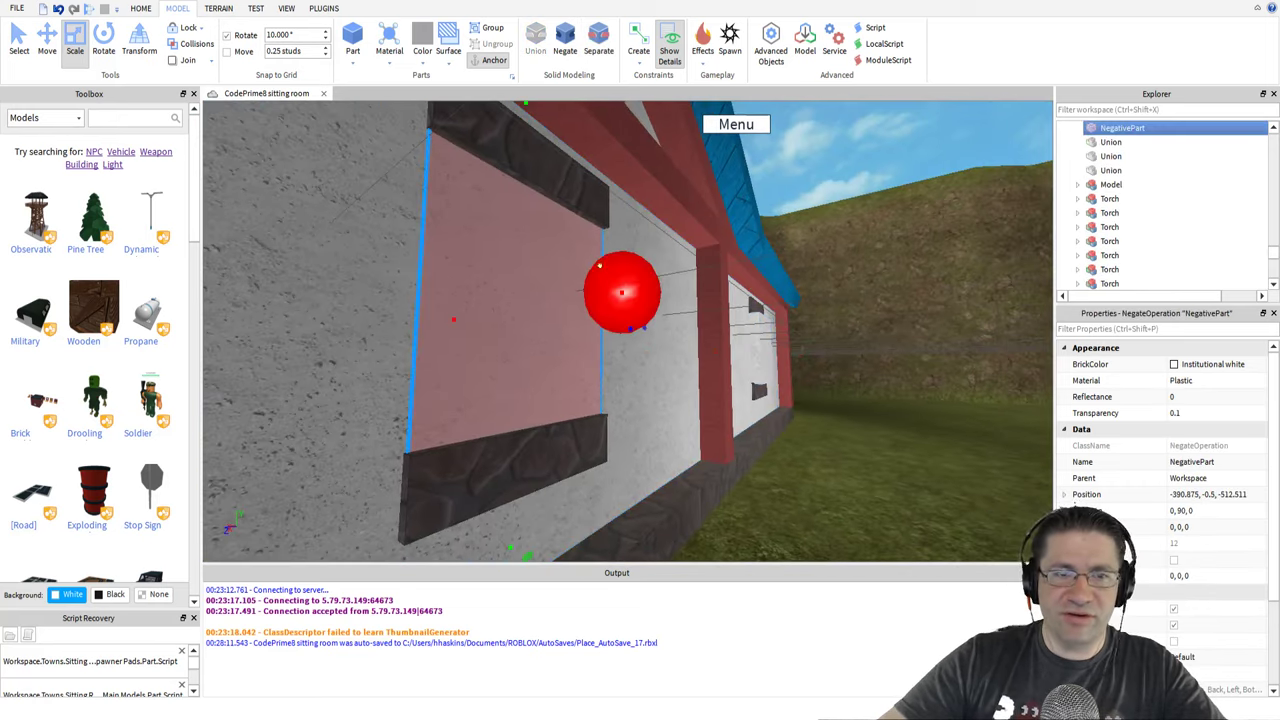
{"action": "left_click", "coordinate": [565, 50]}
Stretch the second back-wall window's solid part beyond both faces of the wall
{"action": "left_click_drag", "start_coordinate": [616, 291], "coordinate": [623, 300]}
{"action": "key", "text": "a"}
{"action": "right_click_drag", "start_coordinate": [623, 300], "coordinate": [541, 282]}
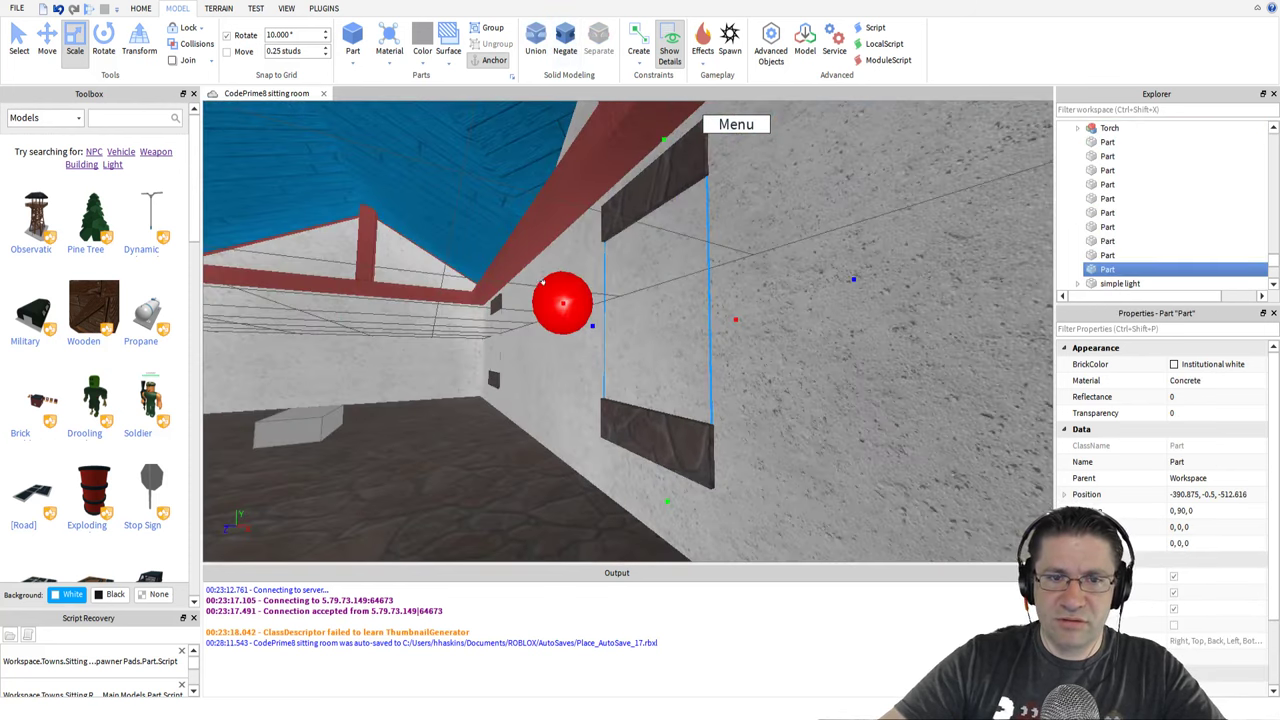
{"action": "left_click_drag", "start_coordinate": [545, 282], "coordinate": [526, 285]}
{"action": "right_click_drag", "start_coordinate": [526, 285], "coordinate": [490, 302]}
{"action": "key", "text": "a"}
{"action": "key", "text": "f"}
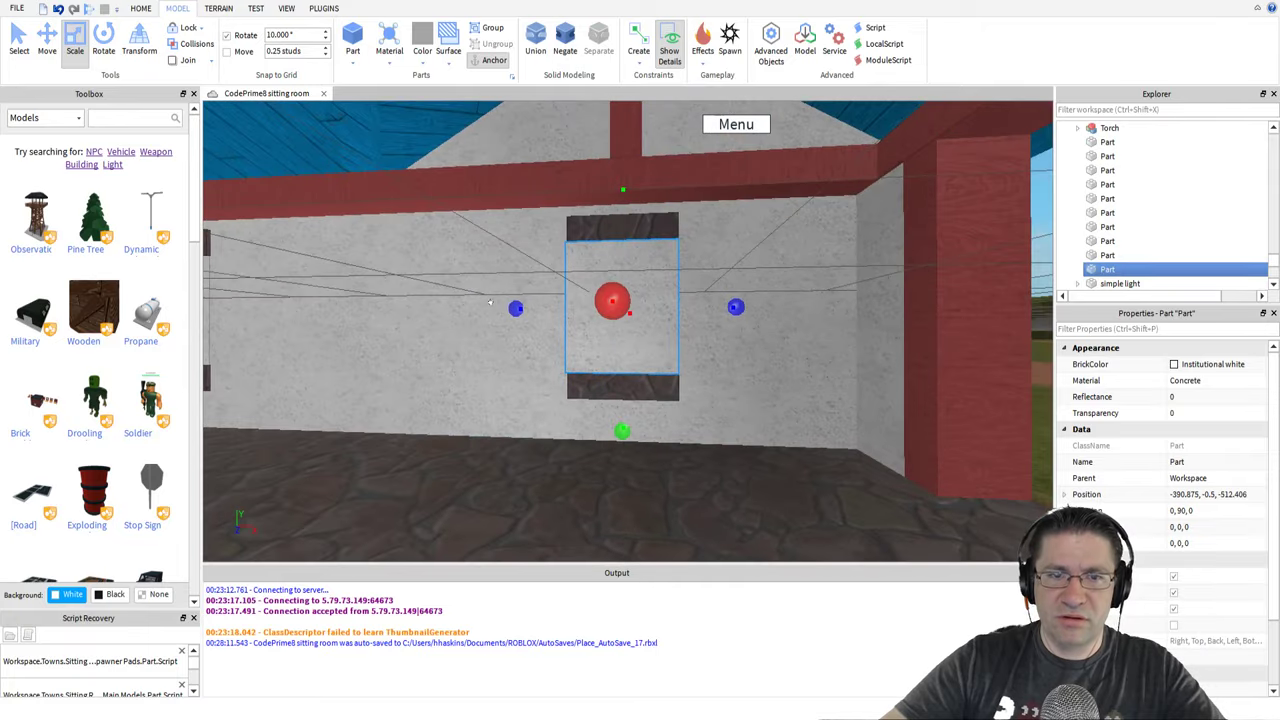
Negate both solid window parts in the back wall into negative parts
{"action": "left_click", "coordinate": [566, 48]}
{"action": "right_click_drag", "start_coordinate": [459, 148], "coordinate": [459, 148]}
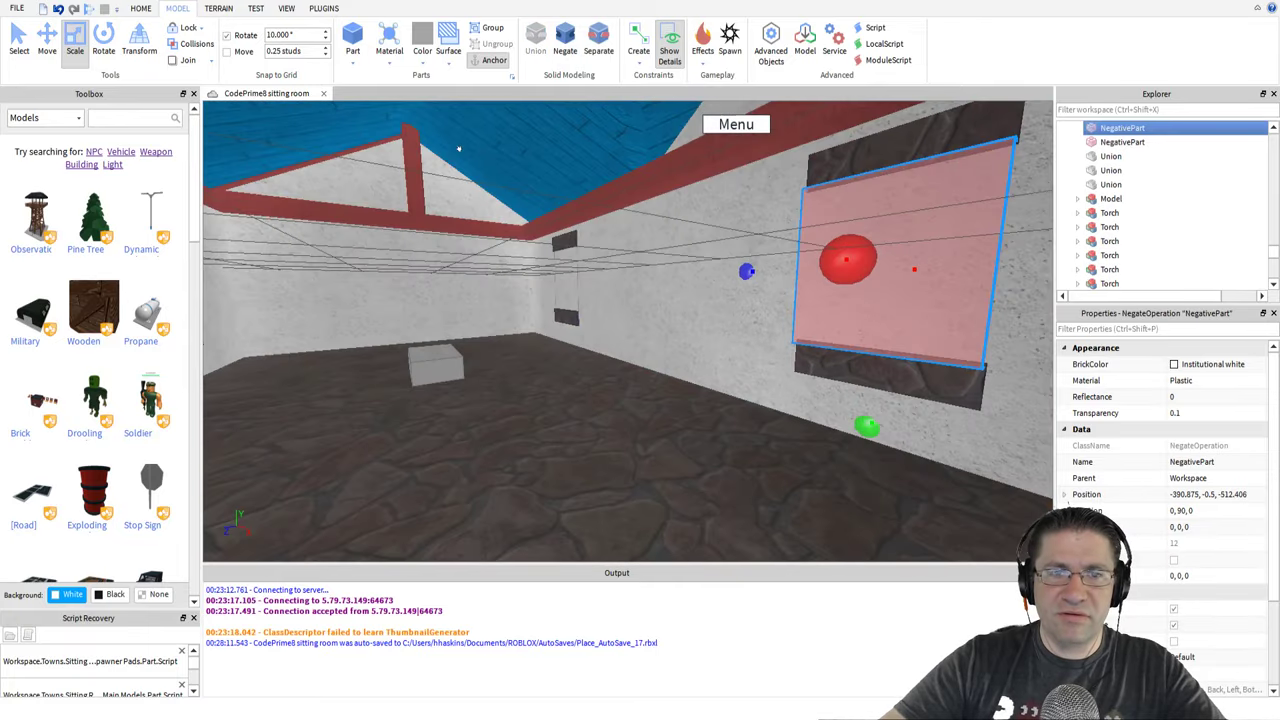
{"action": "left_click", "coordinate": [557, 270]}
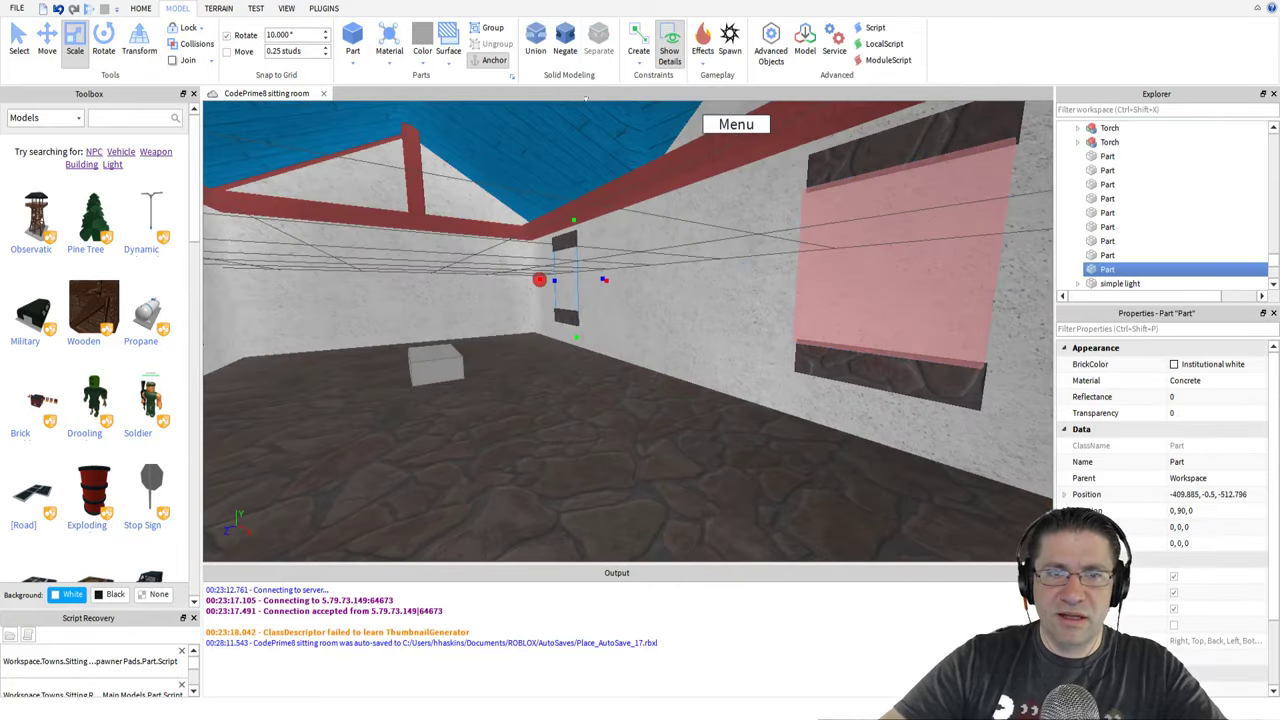
{"action": "left_click", "coordinate": [566, 48]}
Turn the opposite short wall's window negative part back into a solid and resize it across the wall's thickness
{"action": "right_click_drag", "start_coordinate": [558, 304], "coordinate": [558, 304]}
{"action": "left_click", "coordinate": [651, 231]}
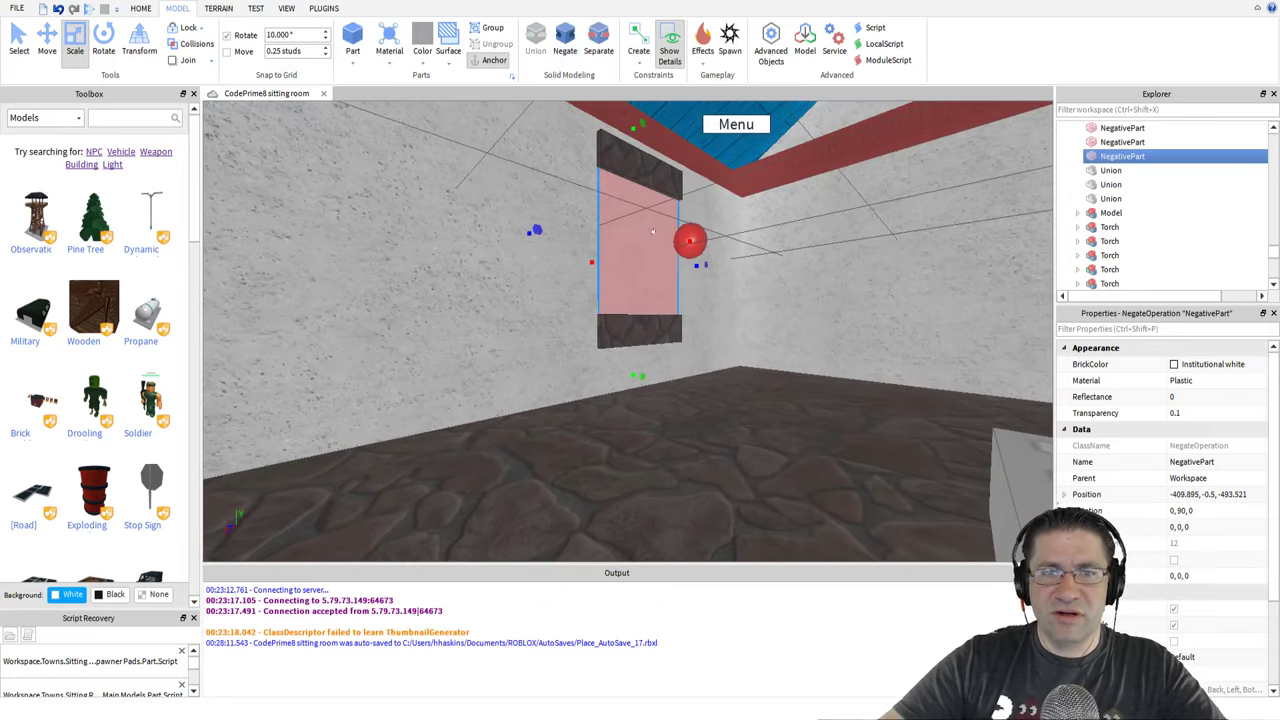
{"action": "left_click", "coordinate": [566, 40]}
{"action": "left_click_drag", "start_coordinate": [681, 234], "coordinate": [673, 229]}
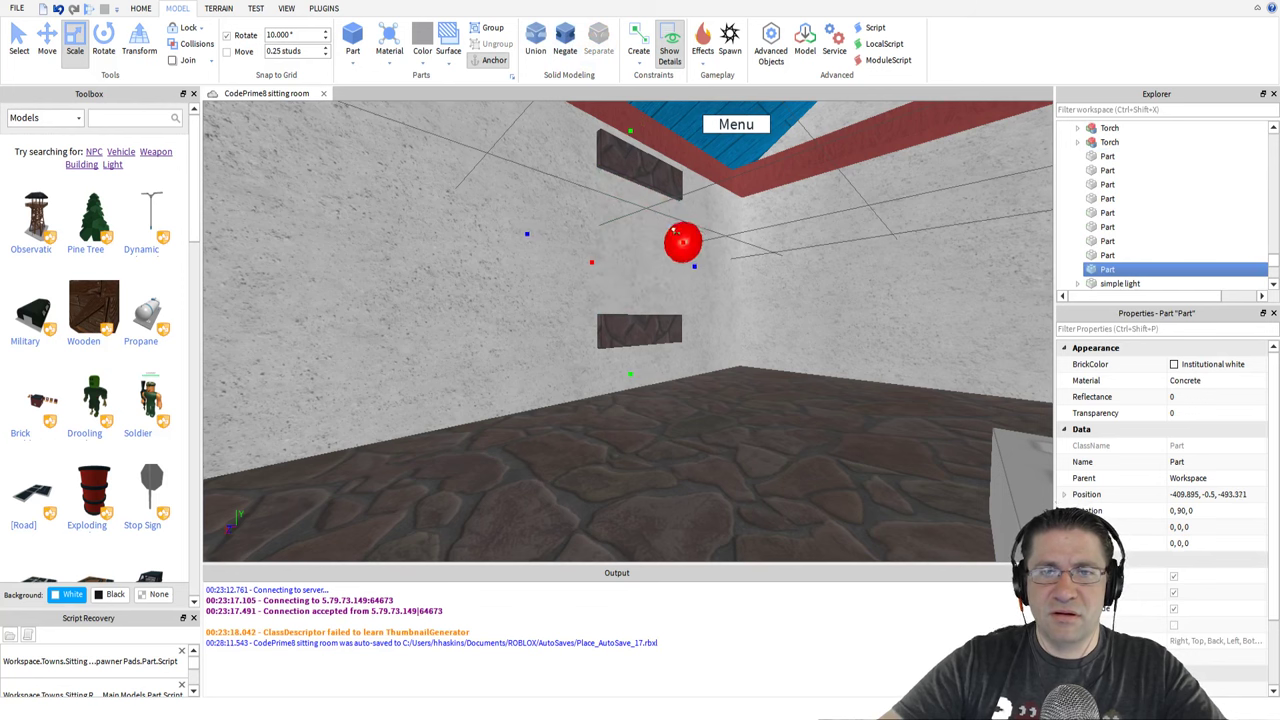
{"action": "mouse_move", "coordinate": [633, 230]}
{"action": "right_mouse_down"}
{"action": "mouse_move", "coordinate": [644, 241]}
{"action": "mouse_move", "coordinate": [634, 232]}
{"action": "right_mouse_up"}
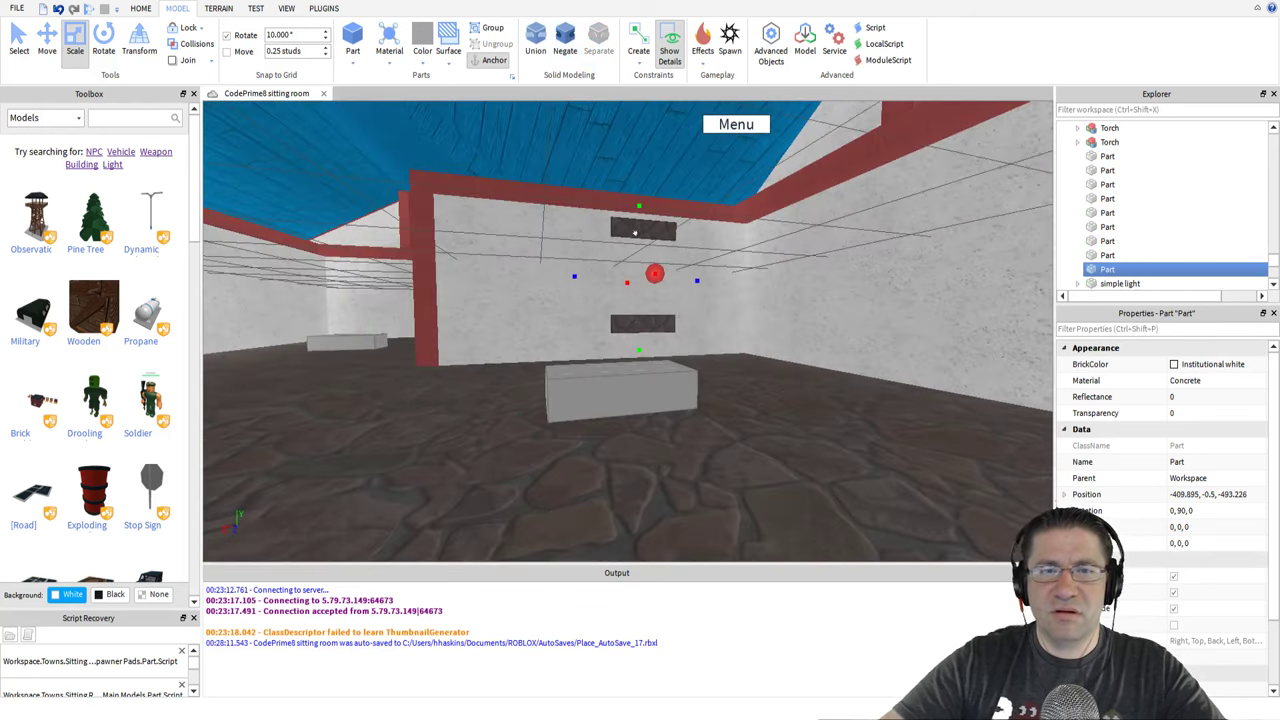
Extend the short wall's solid window part into the room past the inner face and negate it
{"action": "left_click", "coordinate": [565, 46]}
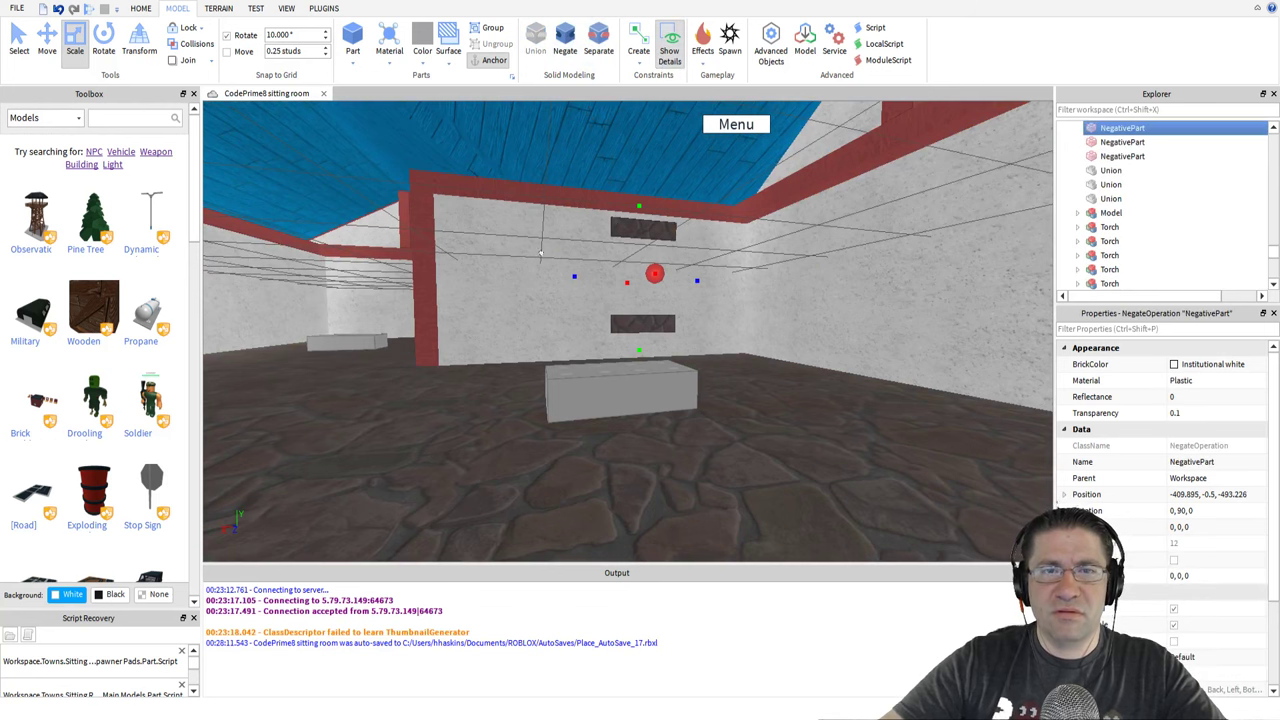
{"action": "mouse_move", "coordinate": [540, 252]}
{"action": "right_mouse_down"}
{"action": "mouse_move", "coordinate": [552, 273]}
{"action": "mouse_move", "coordinate": [541, 261]}
{"action": "right_mouse_up"}
{"action": "key", "text": "a"}
{"action": "key", "text": "w"}
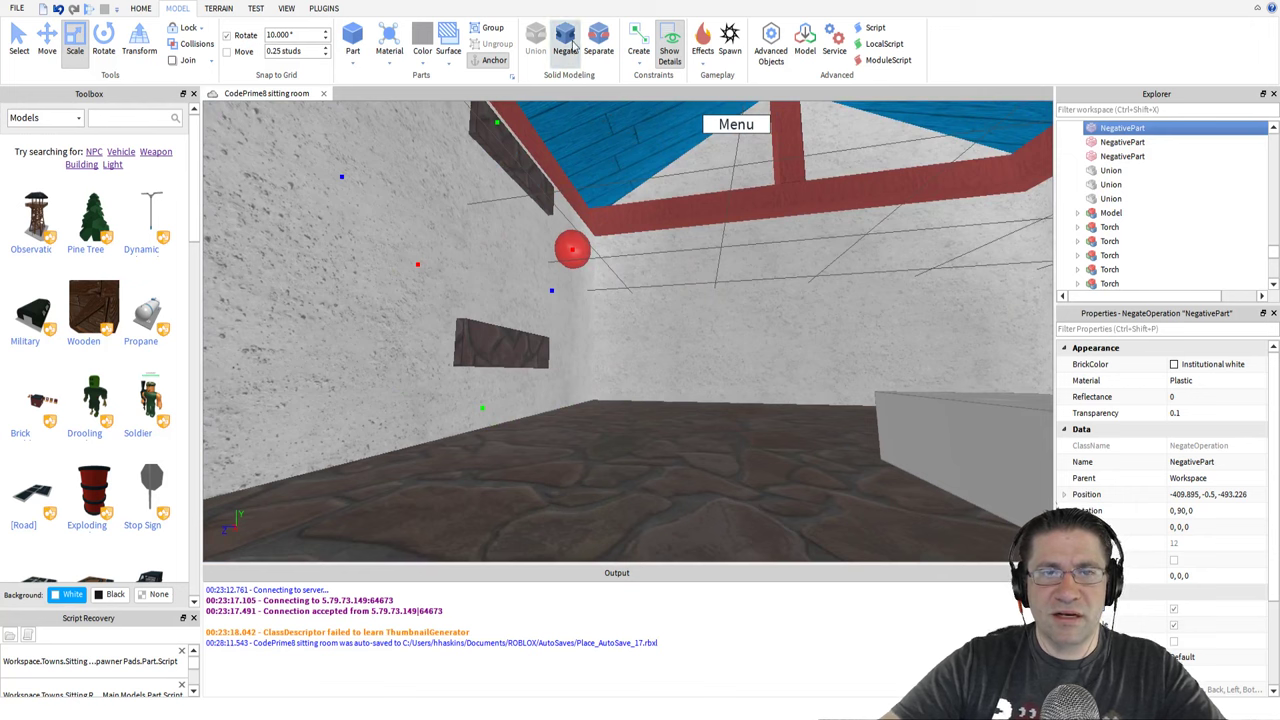
{"action": "left_click", "coordinate": [575, 48]}
{"action": "left_click_drag", "start_coordinate": [560, 241], "coordinate": [586, 239]}
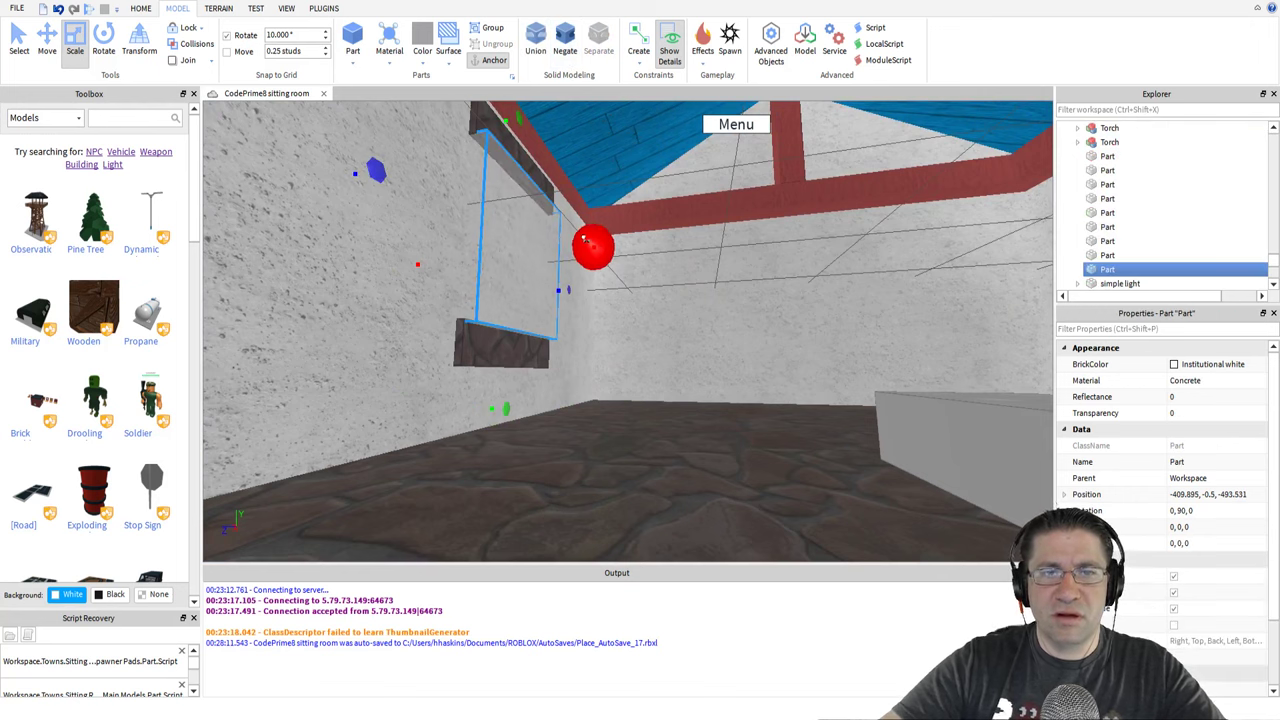
{"action": "left_click", "coordinate": [566, 50]}
Select only the short concrete wall and its window's negative part, and union them to cut the opening
{"action": "right_click_drag", "start_coordinate": [547, 299], "coordinate": [572, 344]}
{"action": "scroll", "coordinate": [556, 316], "scroll_direction": "down", "scroll_amount": 5}
{"action": "left_click", "coordinate": [465, 276], "text": "ctrl"}
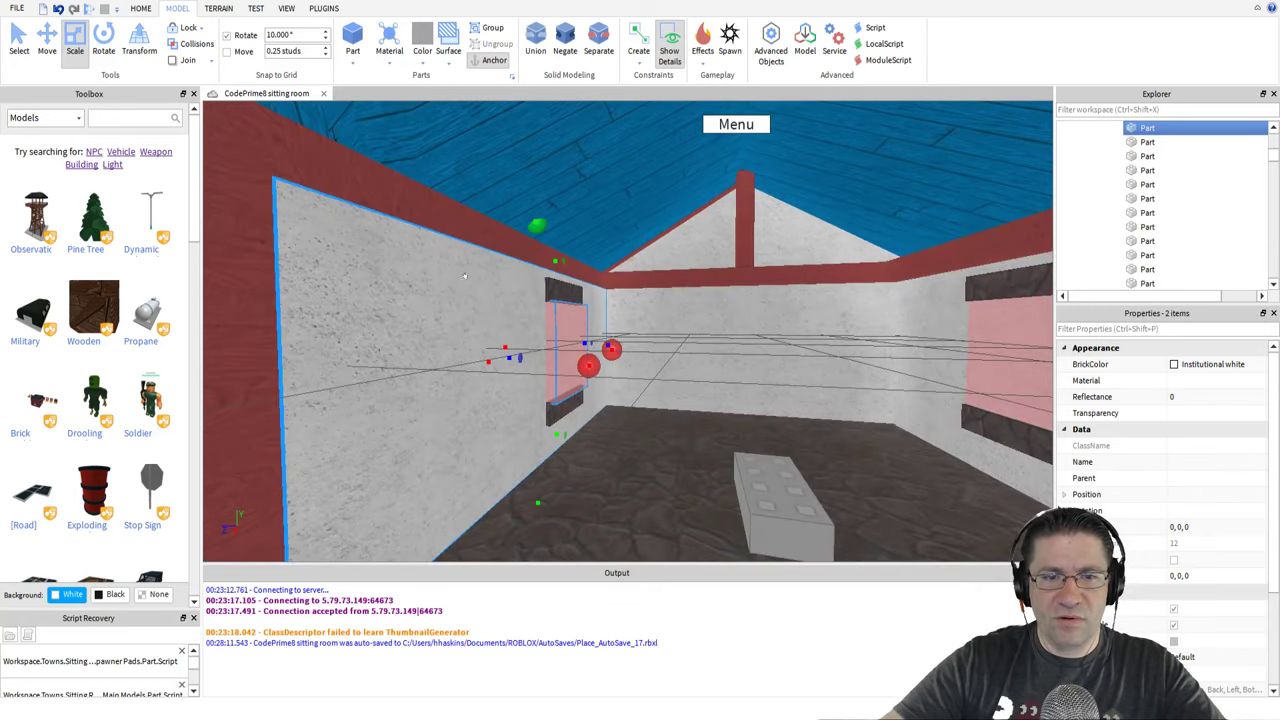
{"action": "left_click", "coordinate": [469, 311]}
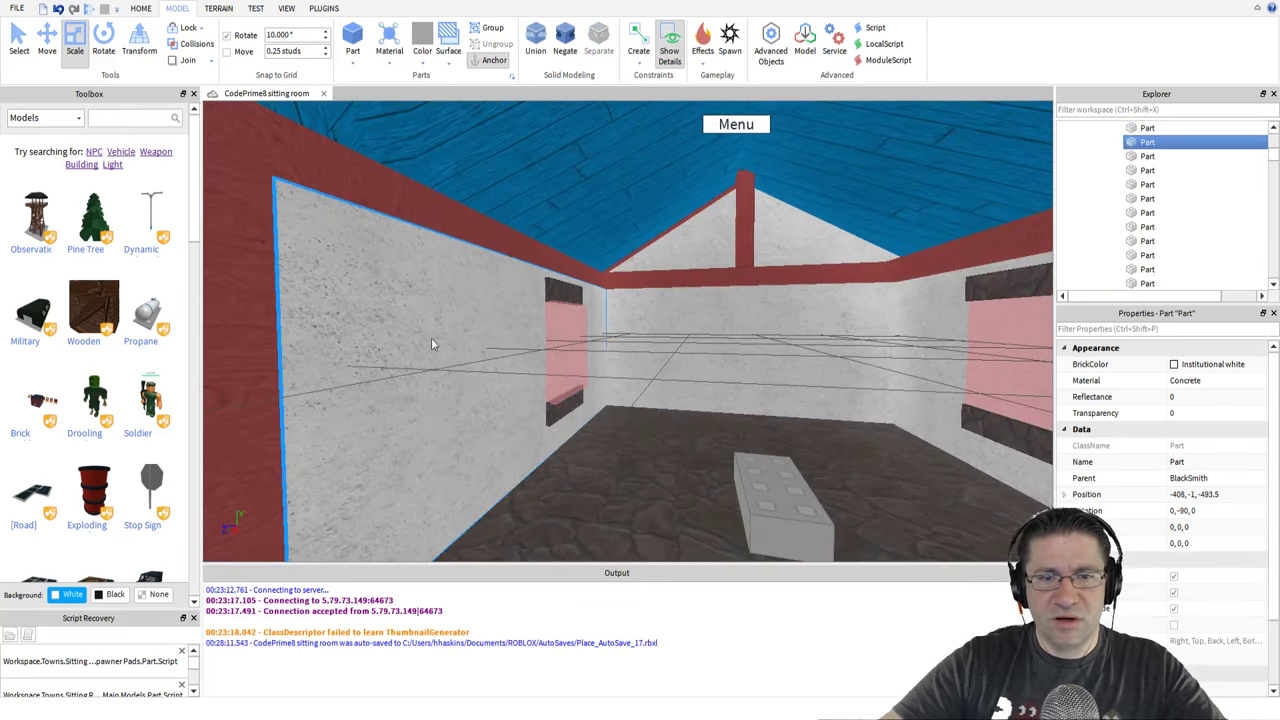
{"action": "left_click", "coordinate": [575, 333], "text": "ctrl"}
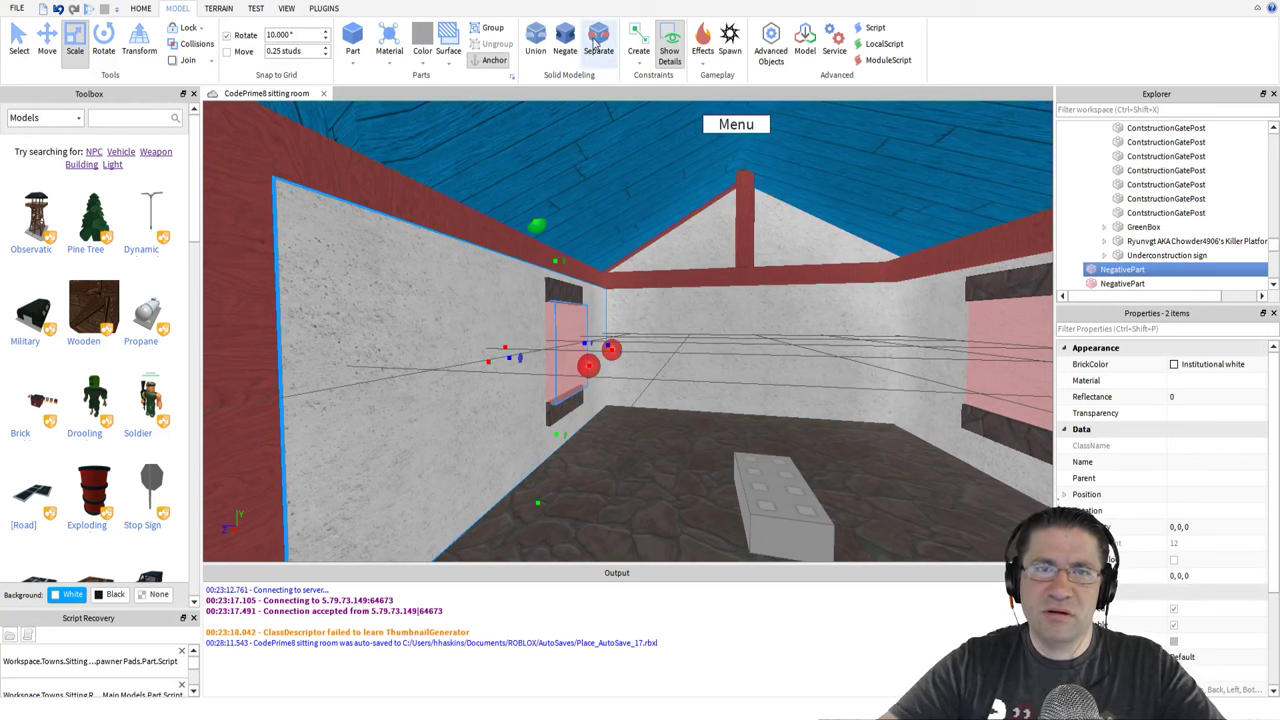
{"action": "left_click", "coordinate": [538, 40]}
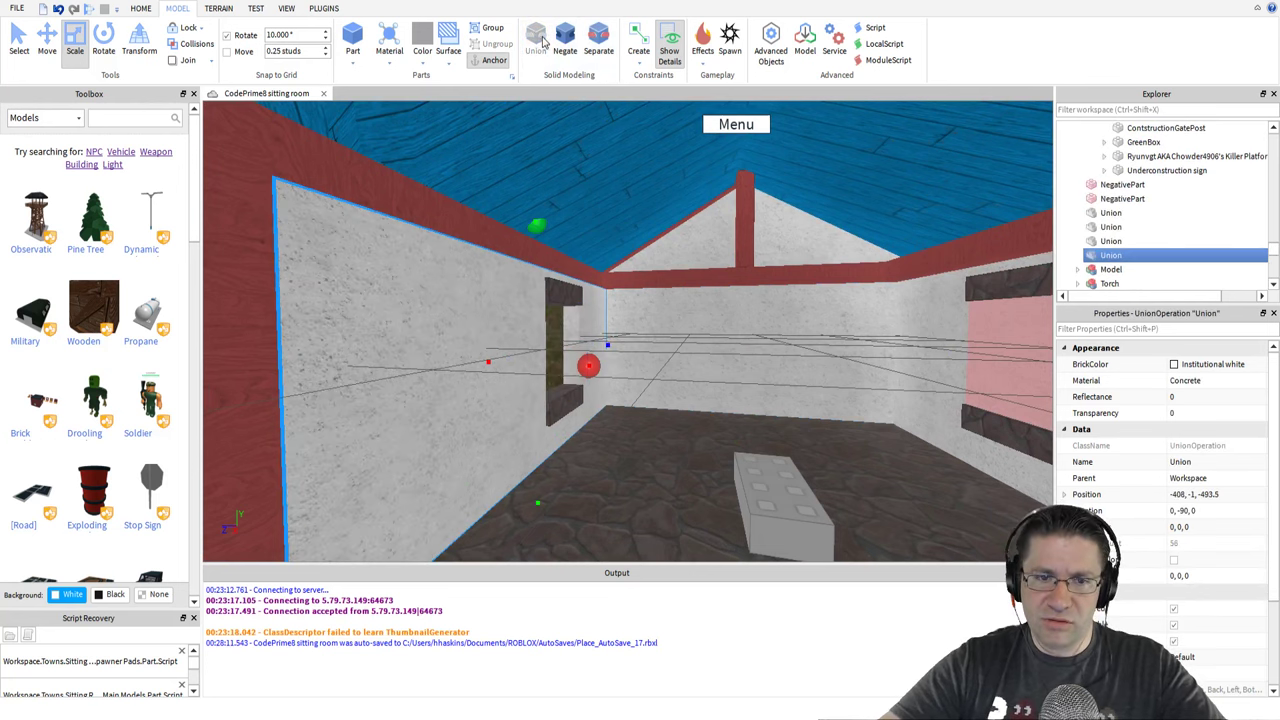
Select the back wall together with both of its window negative parts and union them
{"action": "right_click_drag", "start_coordinate": [770, 324], "coordinate": [885, 324]}
{"action": "key", "text": "w"}
{"action": "left_click", "coordinate": [745, 297]}
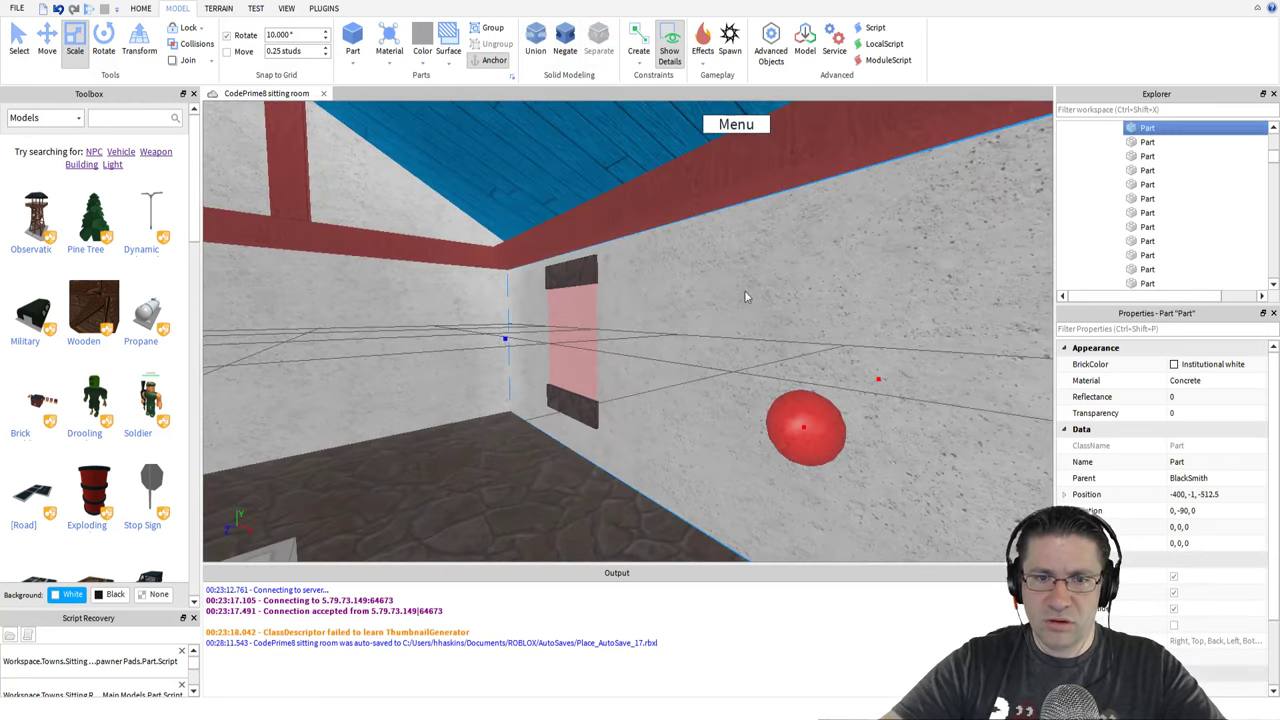
{"action": "left_click", "coordinate": [557, 298], "text": "ctrl"}
{"action": "right_click_drag", "start_coordinate": [703, 296], "coordinate": [820, 315]}
{"action": "left_click", "coordinate": [820, 315], "text": "ctrl"}
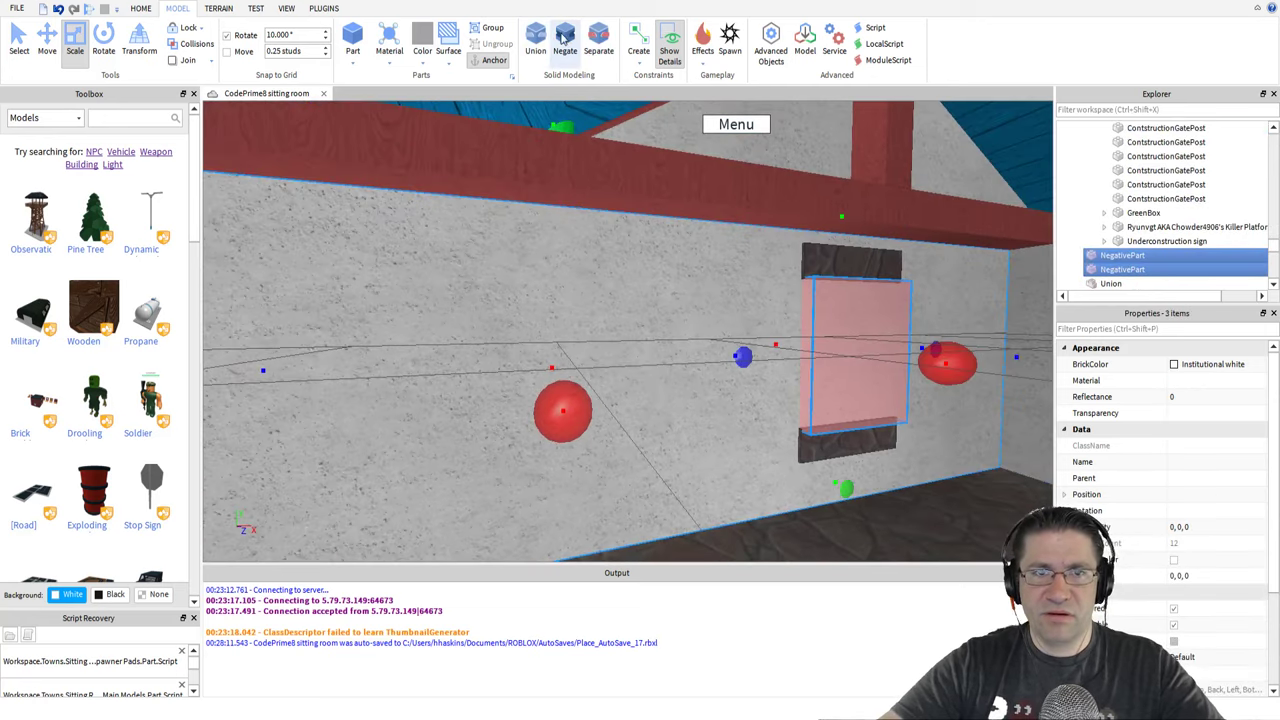
{"action": "left_click", "coordinate": [535, 45]}
Examine the back wall's new window openings from inside and outside the building
{"action": "right_click_drag", "start_coordinate": [643, 252], "coordinate": [655, 291]}
{"action": "key", "text": "w"}
{"action": "key", "text": "w"}
{"action": "key", "text": "s"}
{"action": "key", "text": "w"}
{"action": "key", "text": "s"}
{"action": "key", "text": "w"}
{"action": "key", "text": "s"}
{"action": "key", "text": "w"}
{"action": "key", "text": "w"}
{"action": "key", "text": "s"}
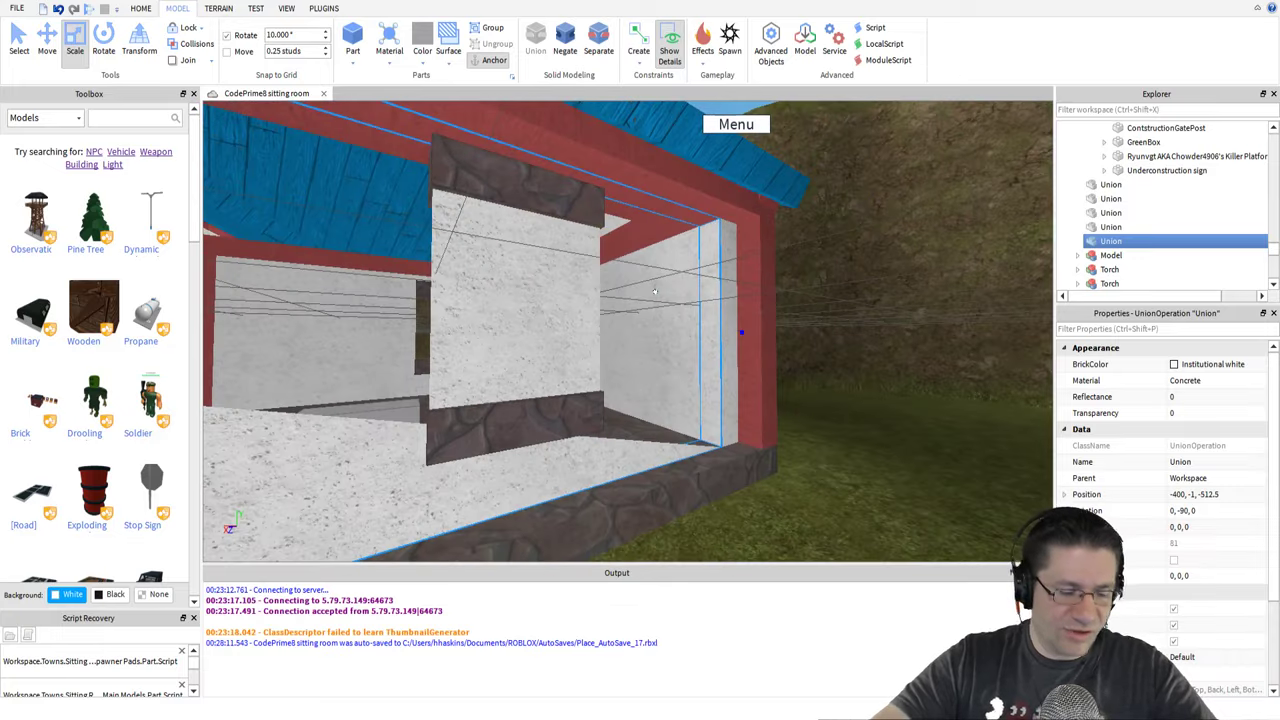
Undo the union of the back wall and its two negative parts
{"action": "key", "text": "ctrl+z"}
{"action": "right_click_drag", "start_coordinate": [509, 345], "coordinate": [448, 286]}
{"action": "key", "text": "s"}
Select only the corner window's negative part in the back wall and try stretching it into the room
{"action": "left_click", "coordinate": [716, 446]}
{"action": "left_click", "coordinate": [525, 307]}
{"action": "key", "text": "a"}
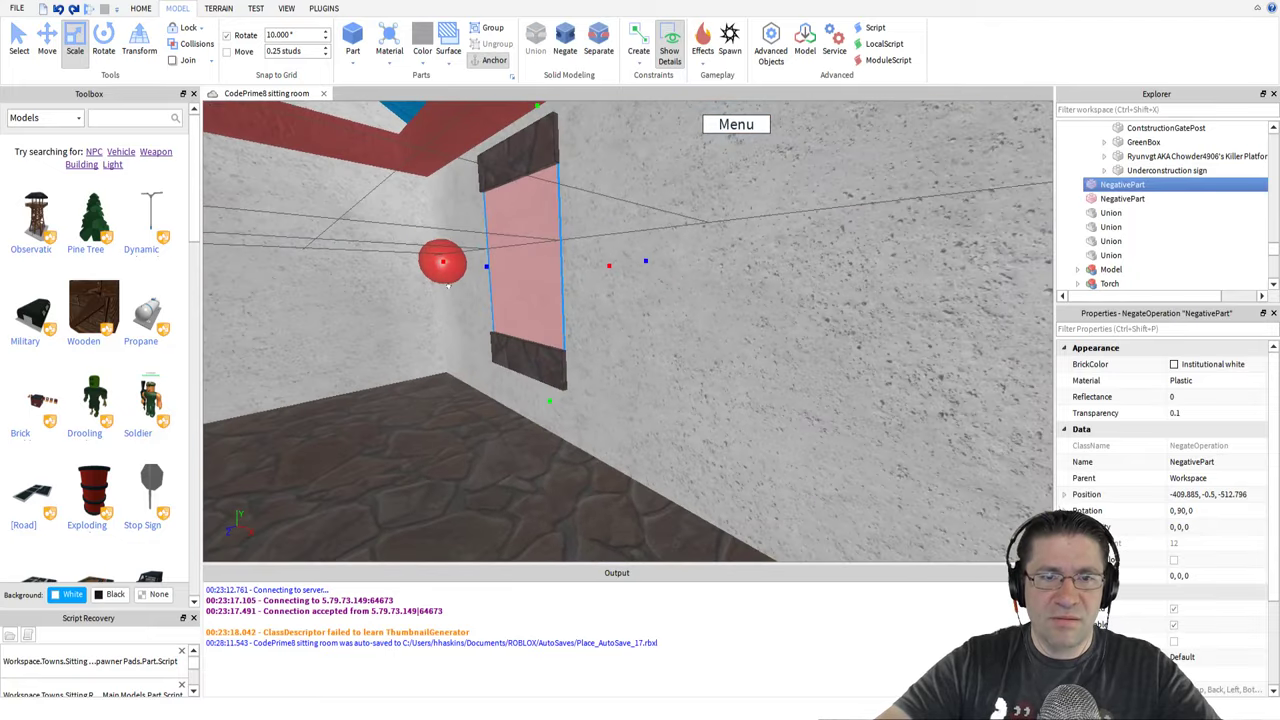
{"action": "left_click_drag", "start_coordinate": [444, 258], "coordinate": [428, 258]}
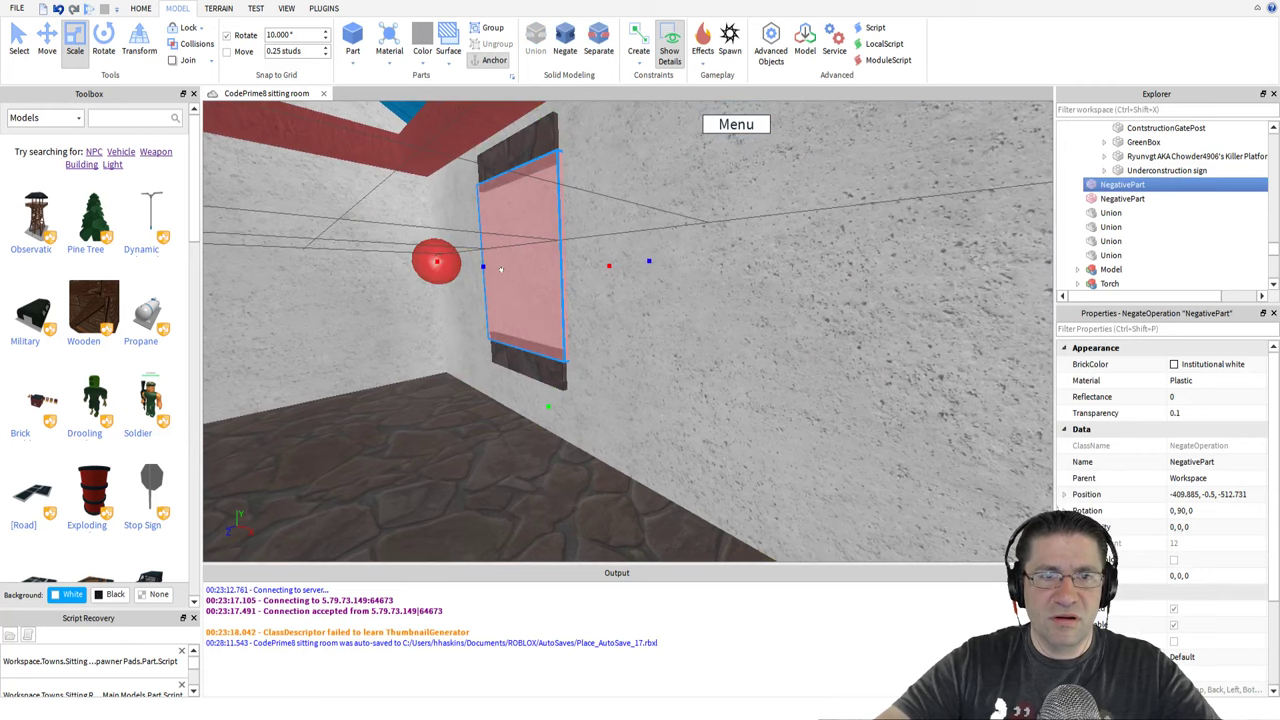
{"action": "middle_click_drag", "start_coordinate": [428, 258], "coordinate": [500, 268]}
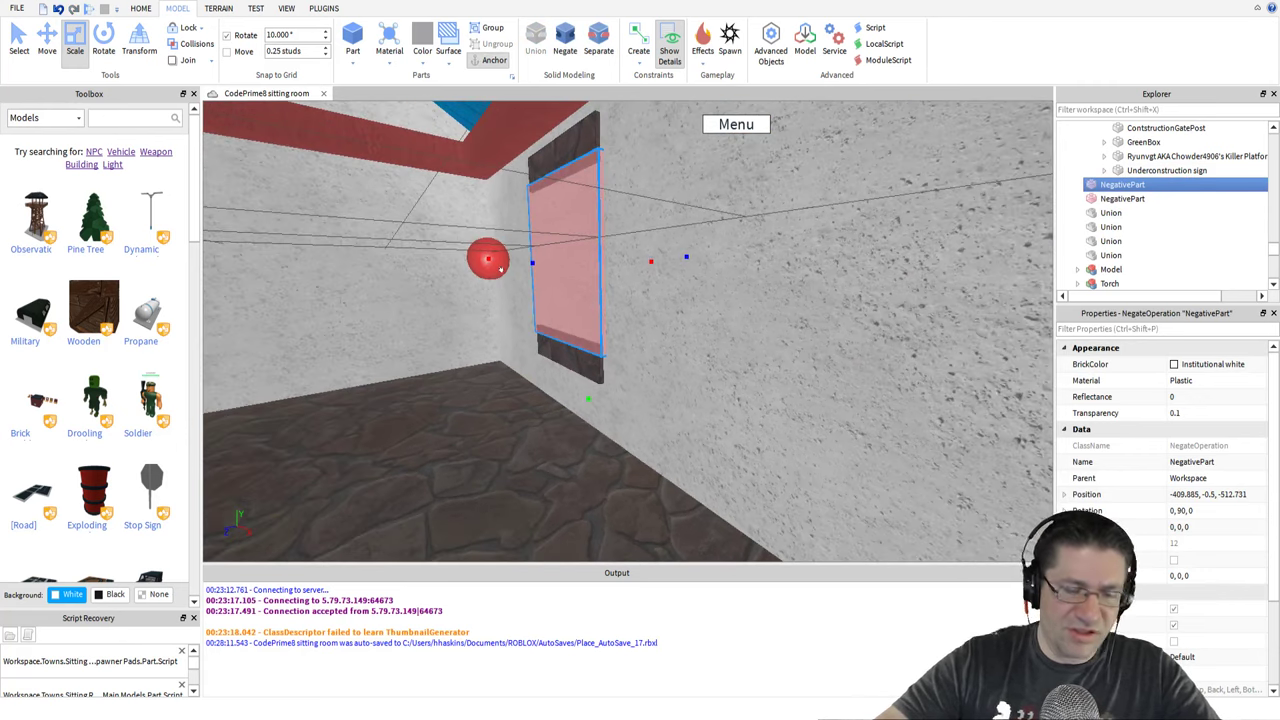
{"action": "right_click_drag", "start_coordinate": [501, 268], "coordinate": [501, 268]}
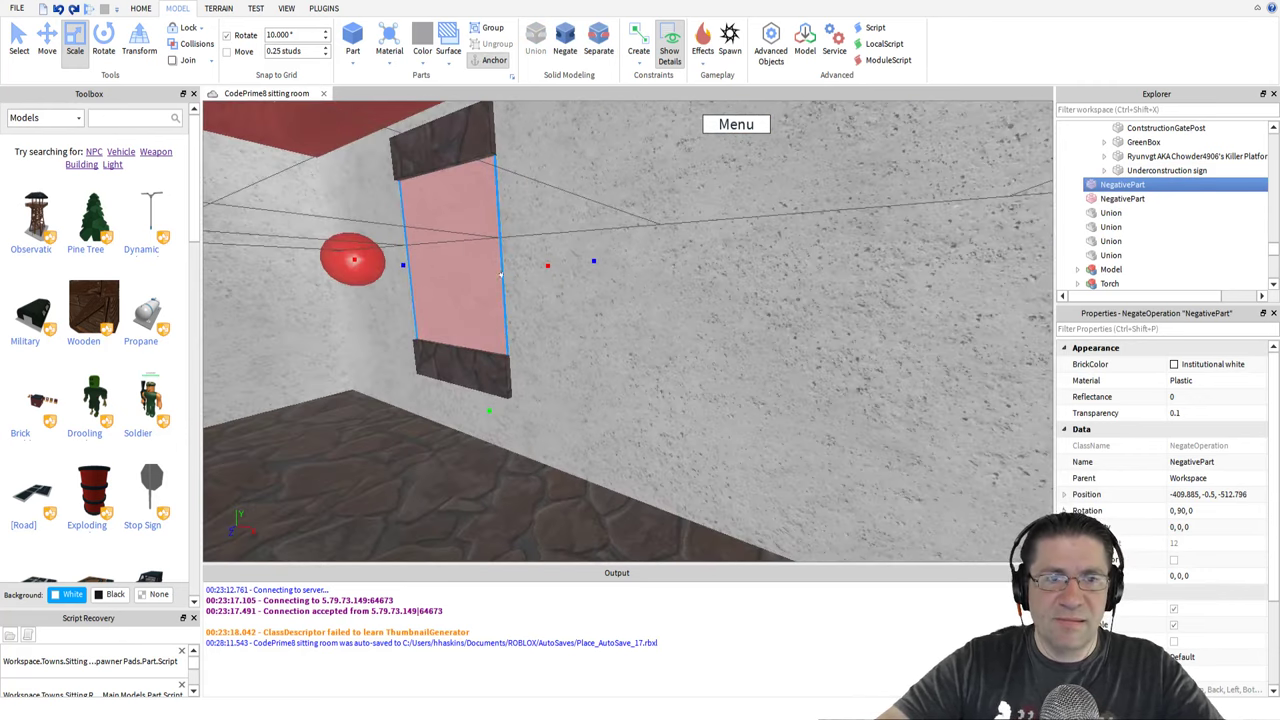
Nudge the corner window's negative part slightly toward the room and union it with the back wall
{"action": "key", "text": "ctrl+2"}
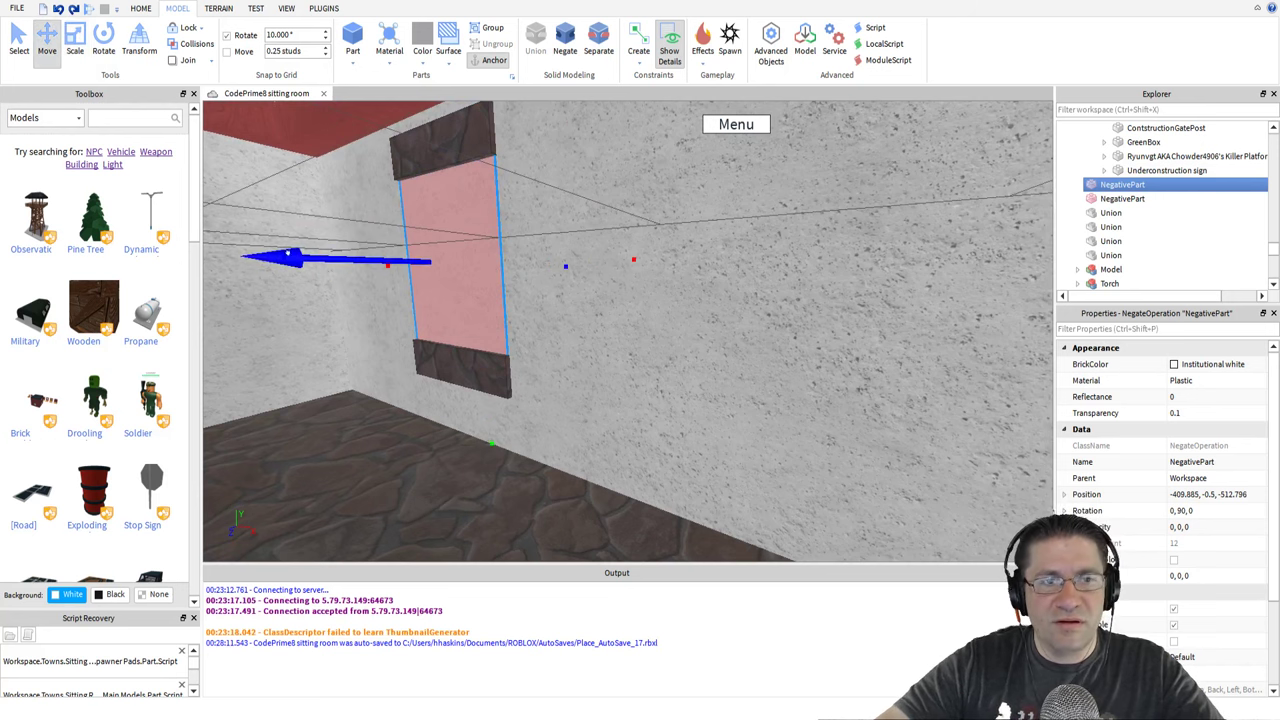
{"action": "left_click_drag", "start_coordinate": [285, 254], "coordinate": [285, 256]}
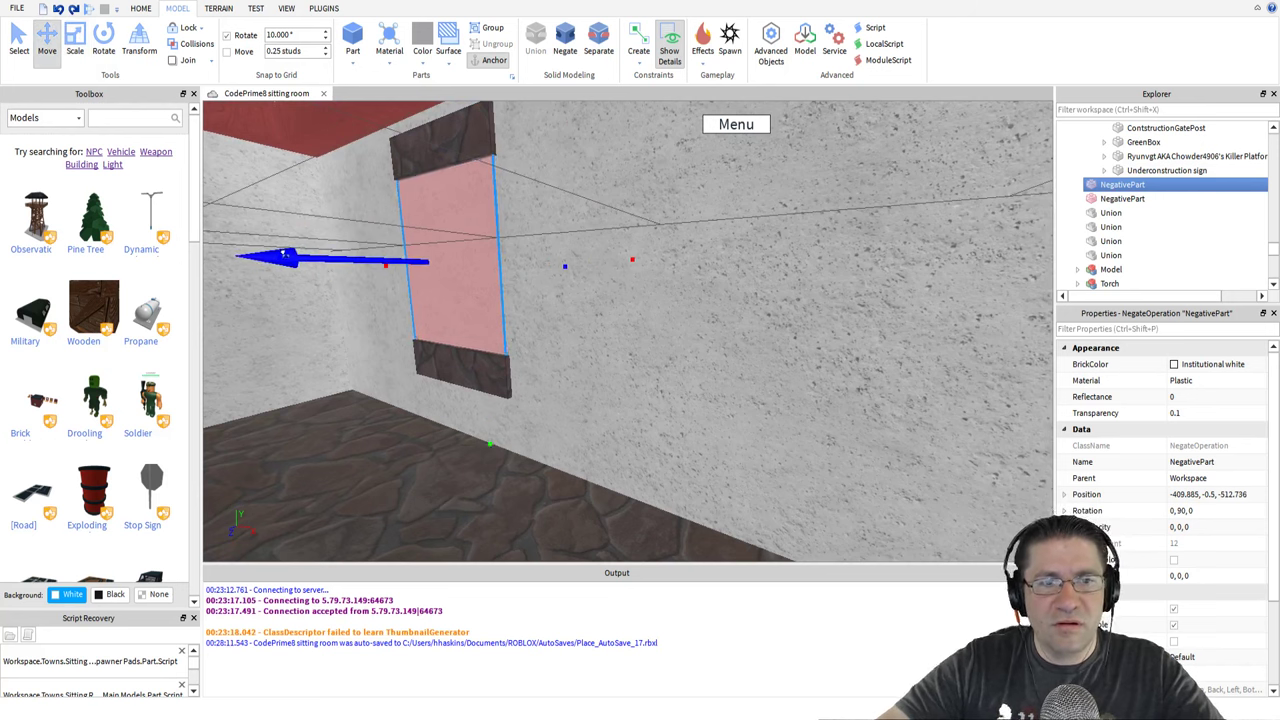
{"action": "left_click", "coordinate": [621, 310]}
{"action": "left_click", "coordinate": [483, 262], "text": "ctrl"}
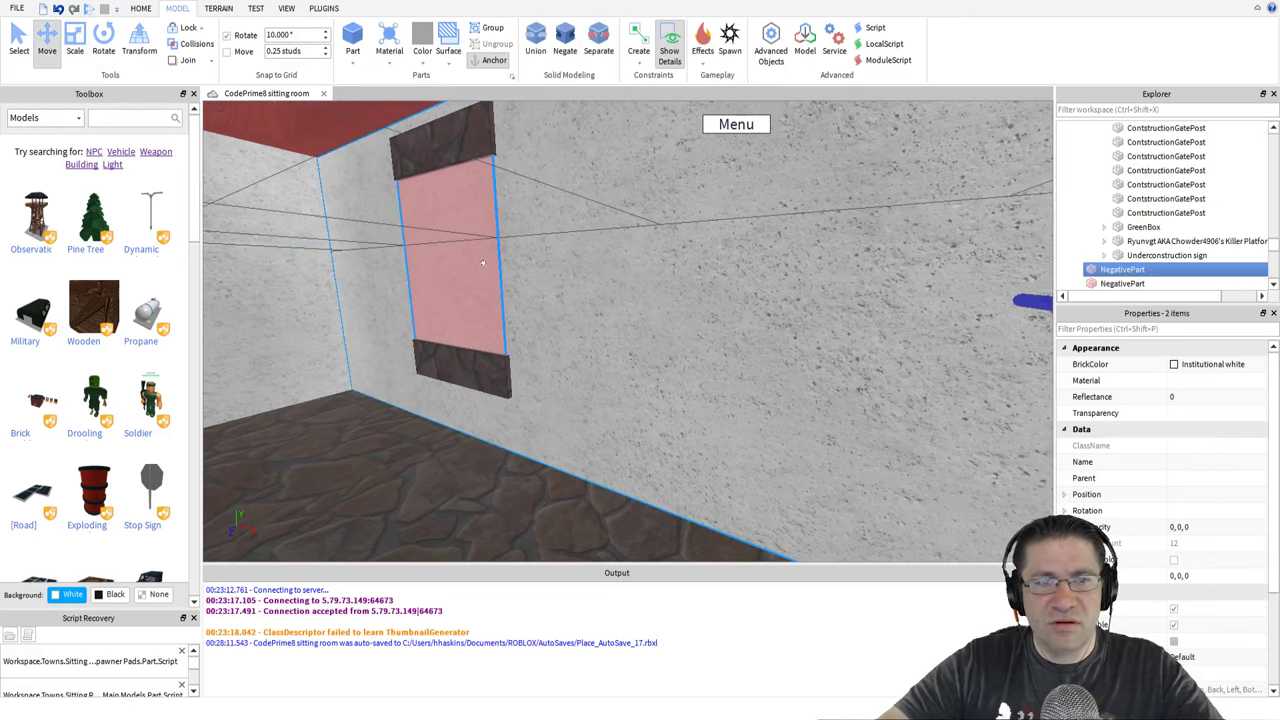
{"action": "left_click", "coordinate": [536, 40]}
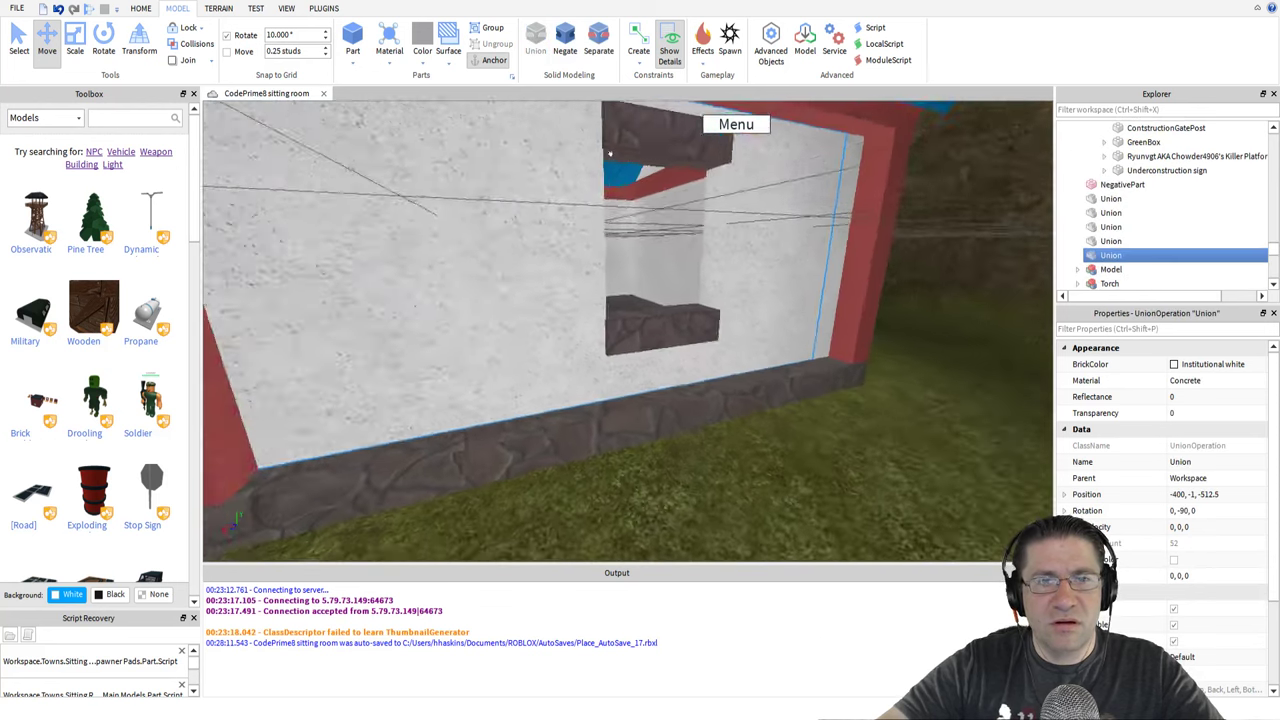
Try to union the other window's negative part with the back wall from outside
{"action": "key", "text": "a"}
{"action": "right_click_drag", "start_coordinate": [610, 154], "coordinate": [625, 168]}
{"action": "left_click", "coordinate": [695, 278], "text": "ctrl"}
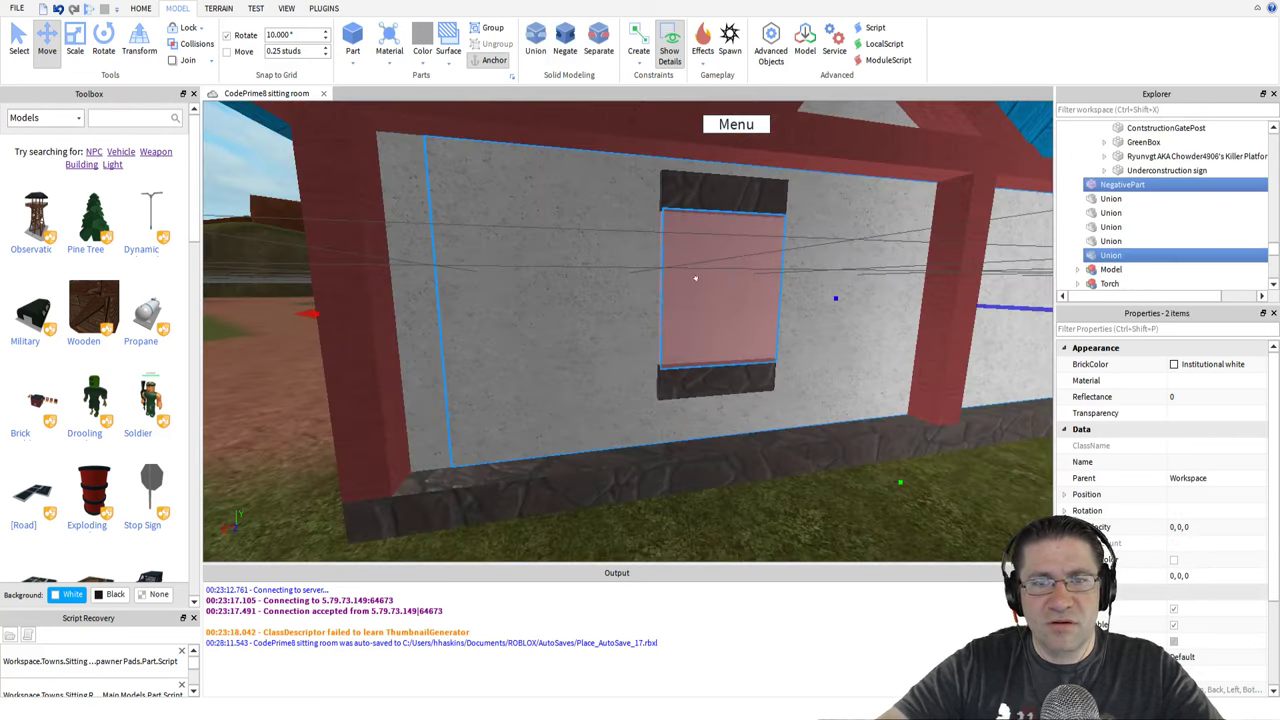
{"action": "left_click", "coordinate": [545, 38]}
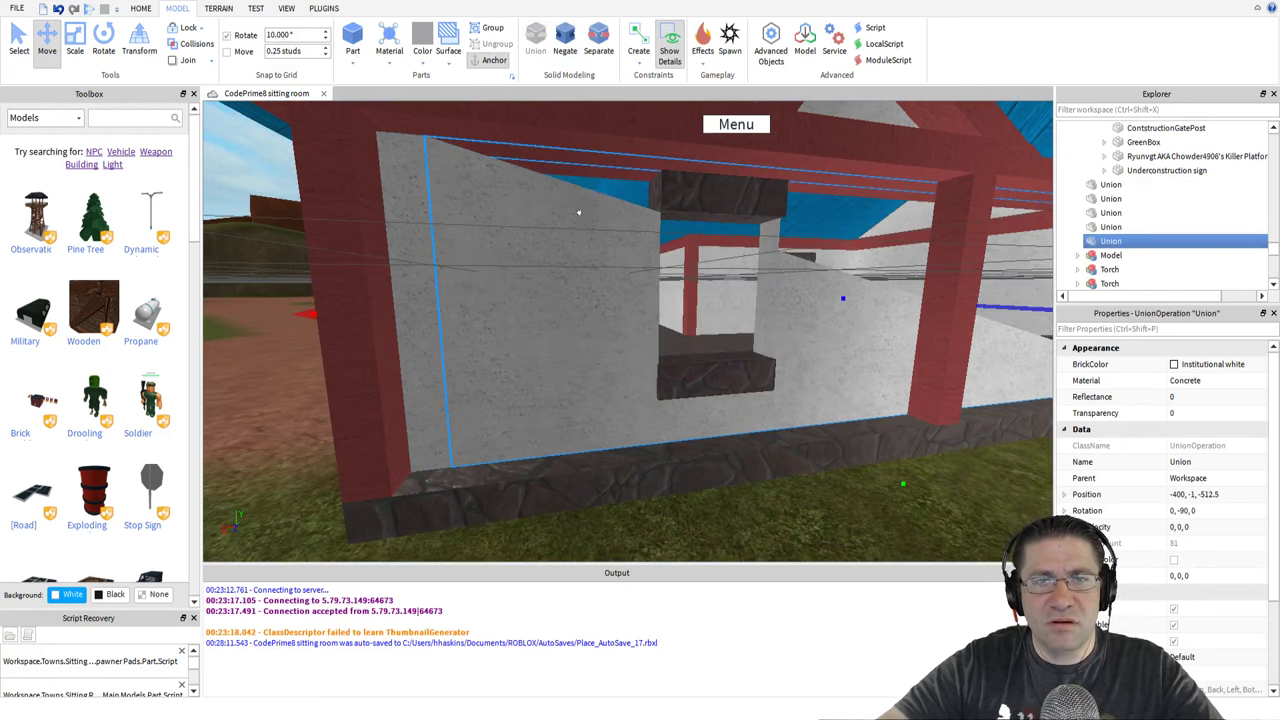
Separate the last union into the wall and its negative part, and undo the accidental move of both
{"action": "left_click", "coordinate": [598, 38]}
{"action": "right_click_drag", "start_coordinate": [636, 172], "coordinate": [525, 185]}
{"action": "key", "text": "s"}
{"action": "scroll", "coordinate": [636, 173], "scroll_direction": "up", "scroll_amount": 10}
{"action": "left_click", "coordinate": [19, 42]}
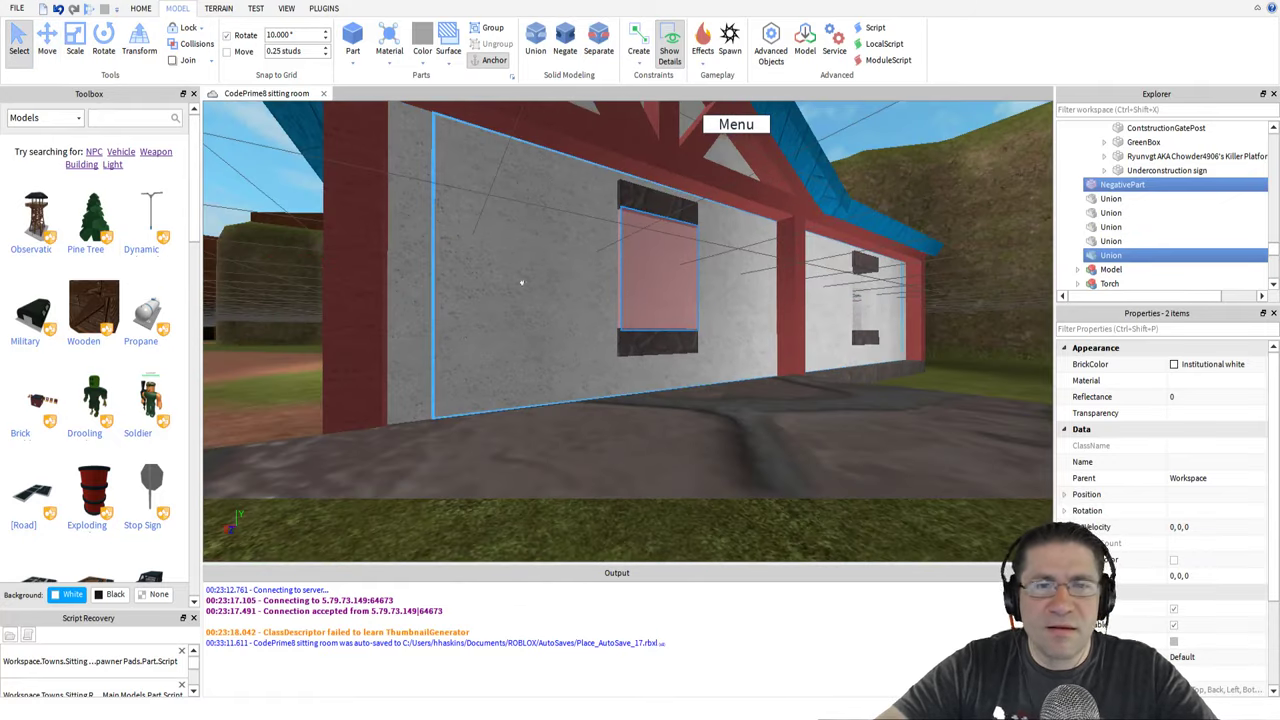
{"action": "left_click_drag", "start_coordinate": [632, 262], "coordinate": [655, 304]}
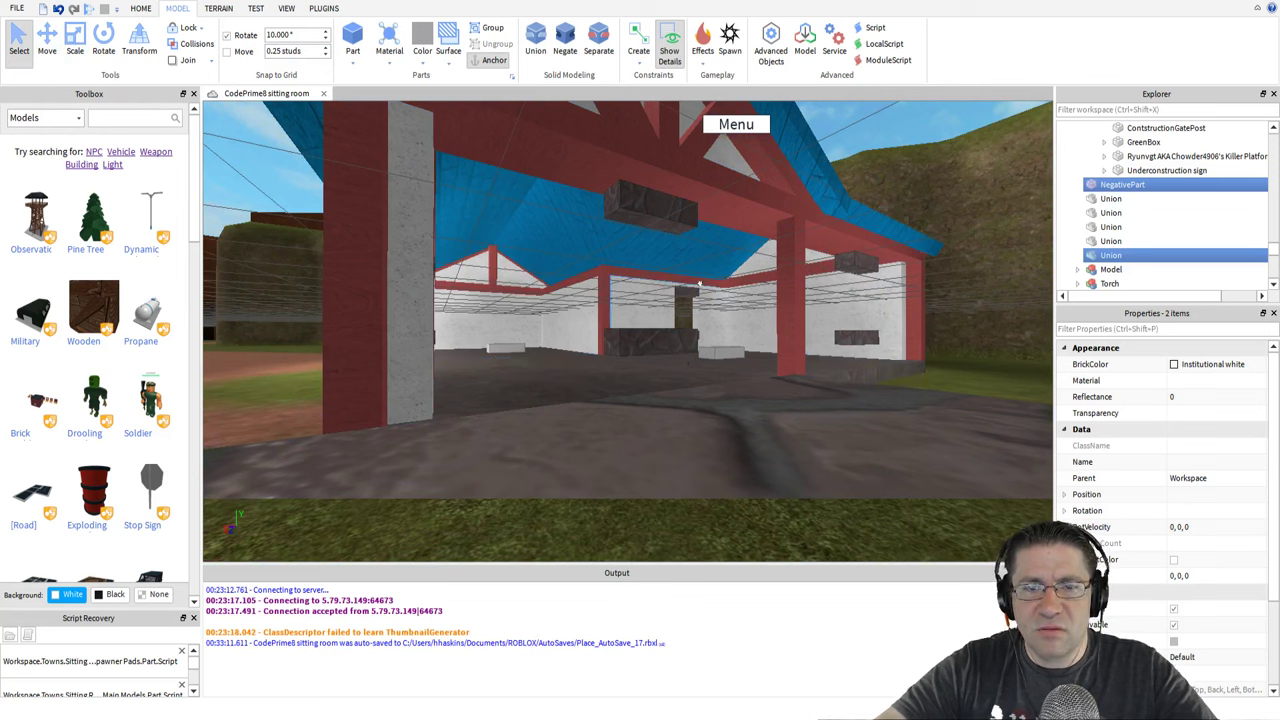
{"action": "key", "text": "ctrl+z"}
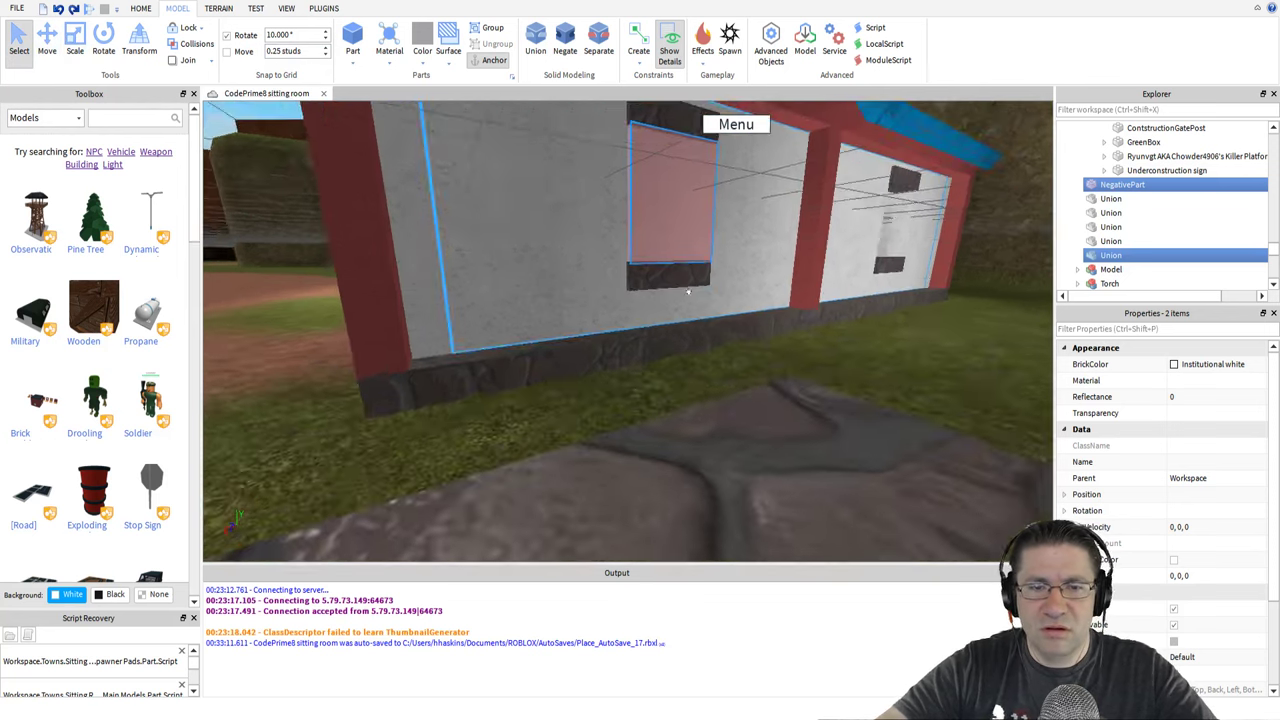
Move only the remaining window's negative part outward to a Z position of -512.716, and union it with the back wall
{"action": "left_click", "coordinate": [690, 272]}
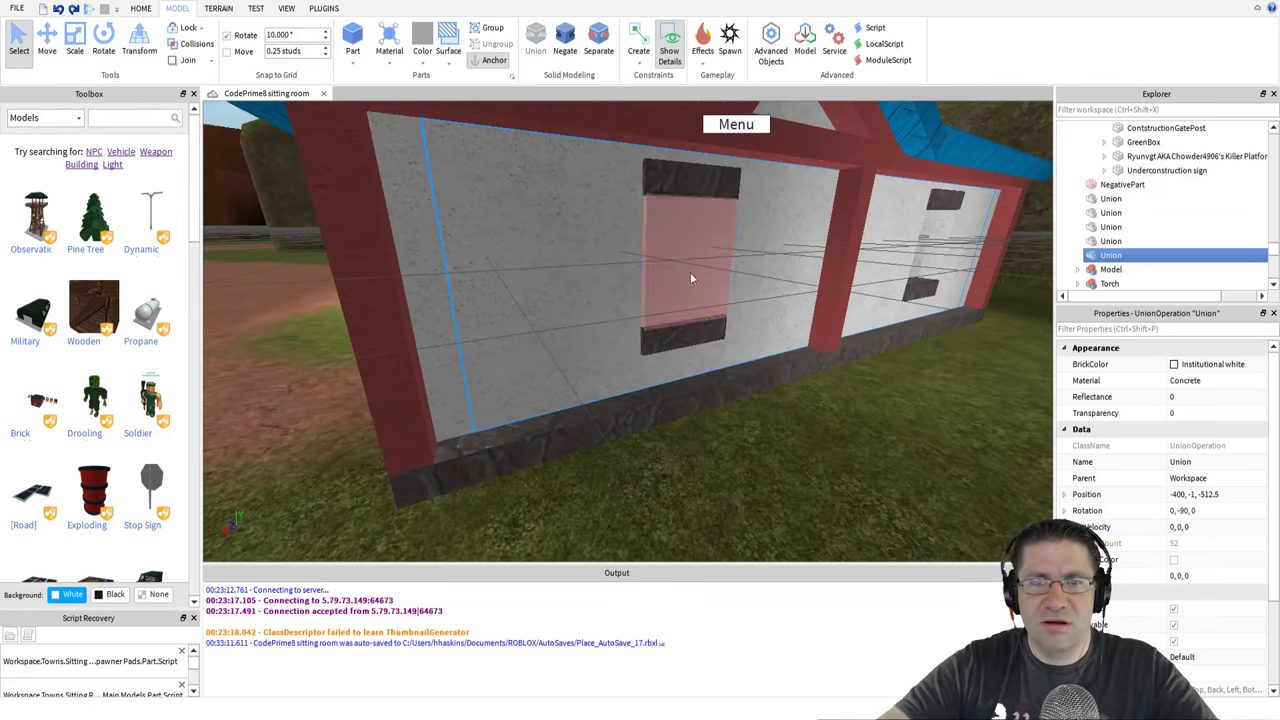
{"action": "left_click", "coordinate": [890, 362]}
{"action": "left_click", "coordinate": [694, 235]}
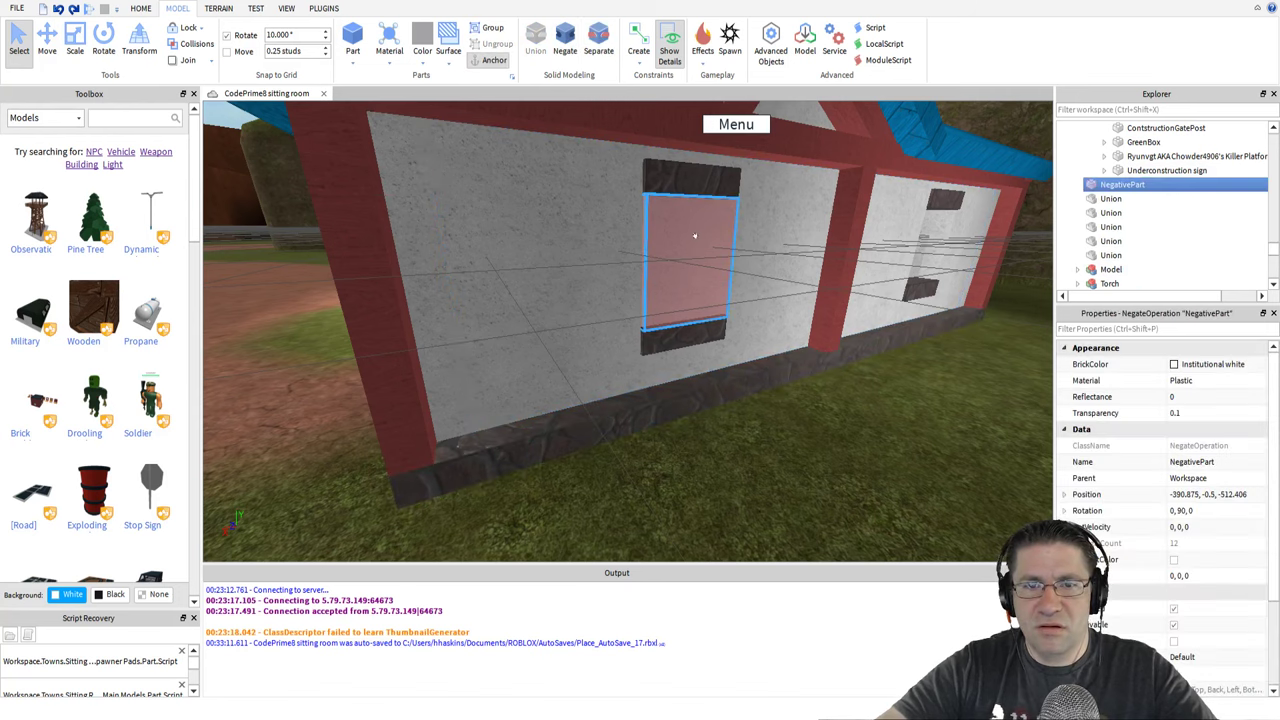
{"action": "left_click", "coordinate": [46, 38]}
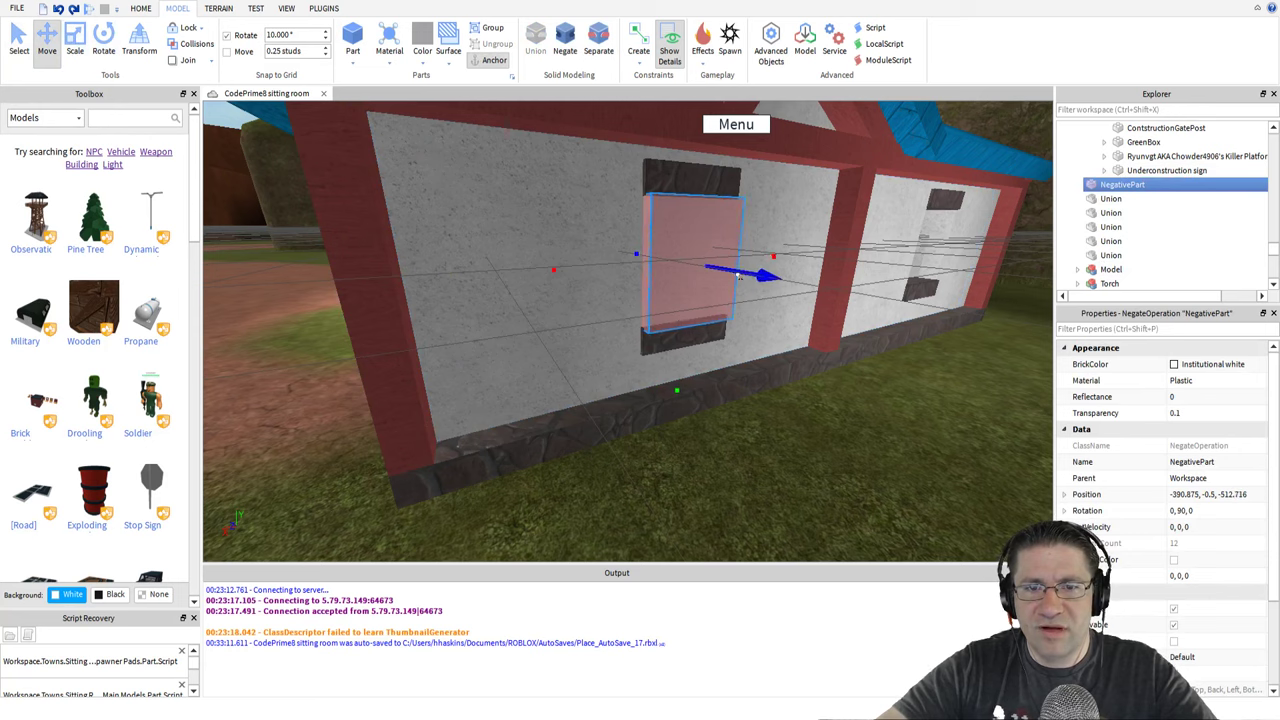
{"action": "right_click_drag", "start_coordinate": [610, 350], "coordinate": [610, 349]}
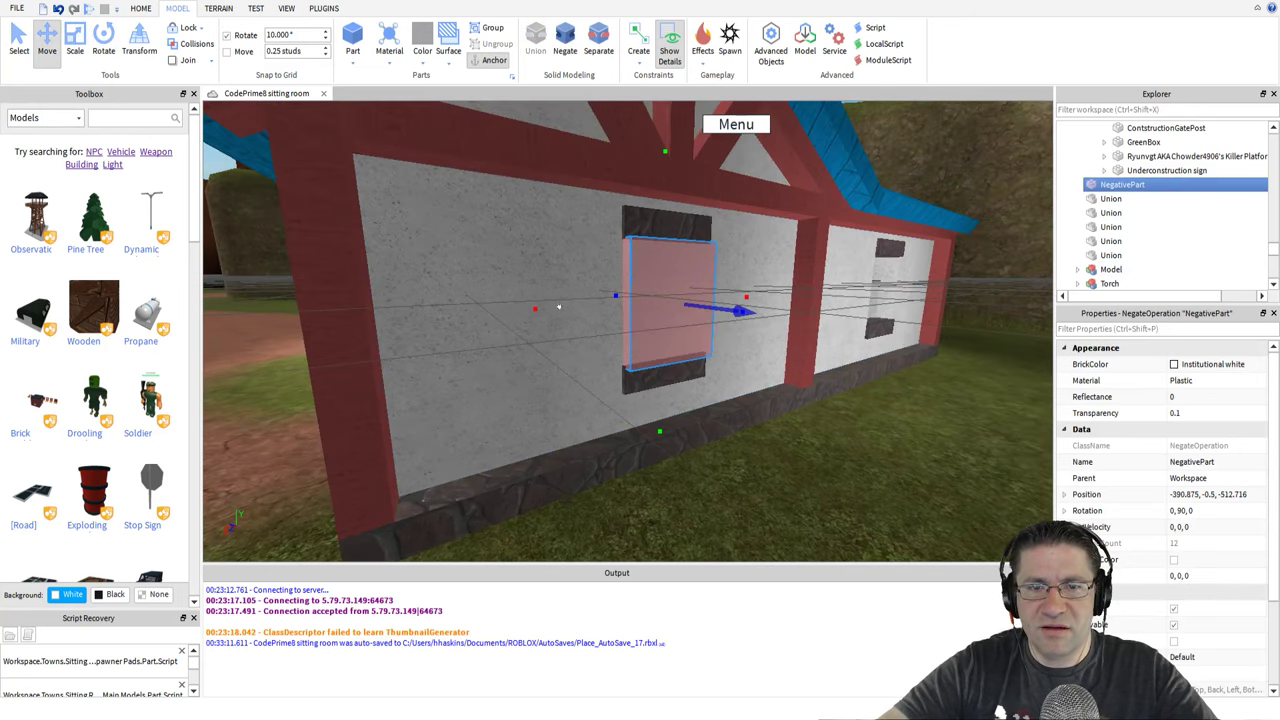
{"action": "left_click", "coordinate": [552, 251], "text": "shift"}
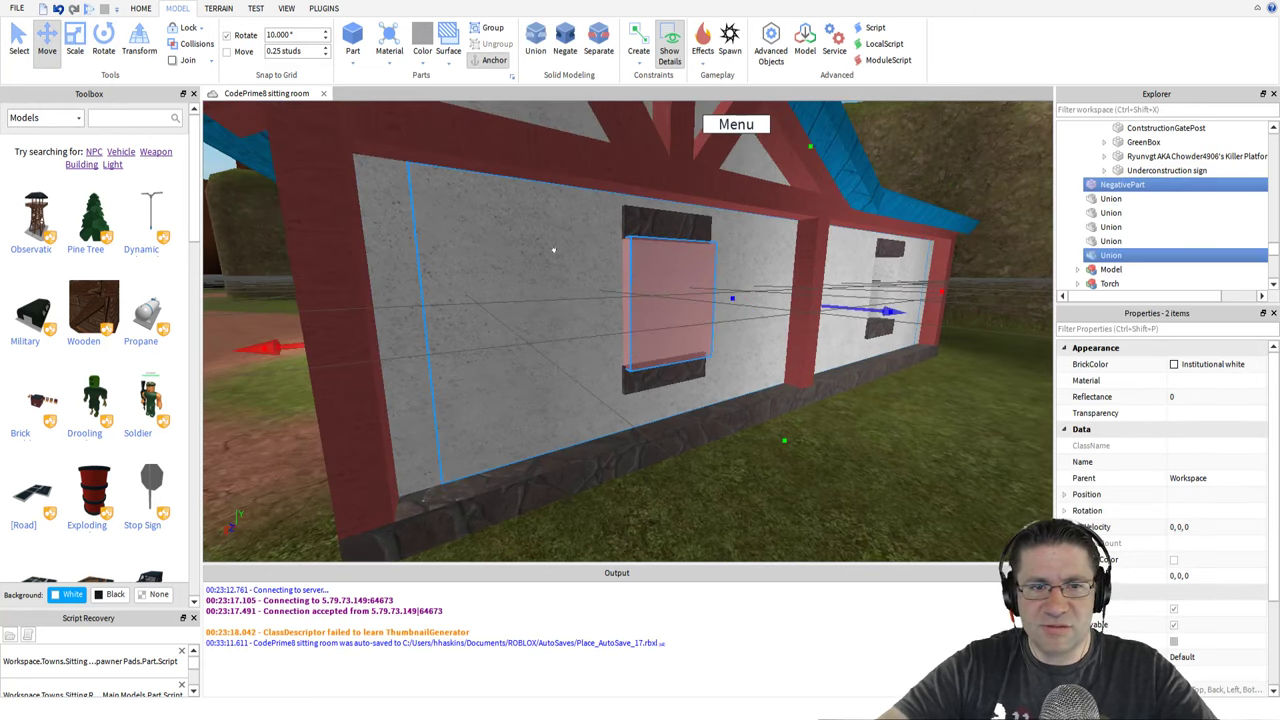
{"action": "left_click", "coordinate": [537, 45]}
Examine the back wall's window opening from close up, from outside and through to the room
{"action": "key", "text": "w"}
{"action": "right_click_drag", "start_coordinate": [547, 243], "coordinate": [547, 243]}
{"action": "key", "text": "w"}
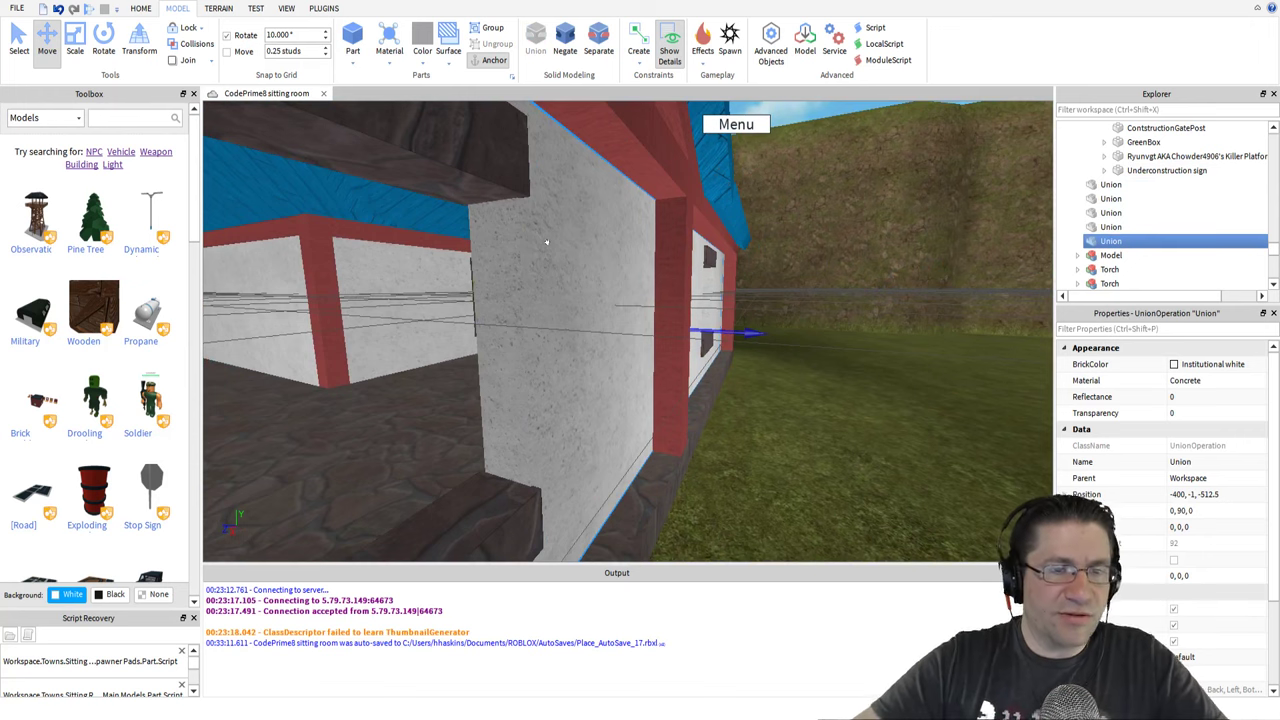
{"action": "right_click_drag", "start_coordinate": [547, 242], "coordinate": [553, 231]}
{"action": "key", "text": "s"}
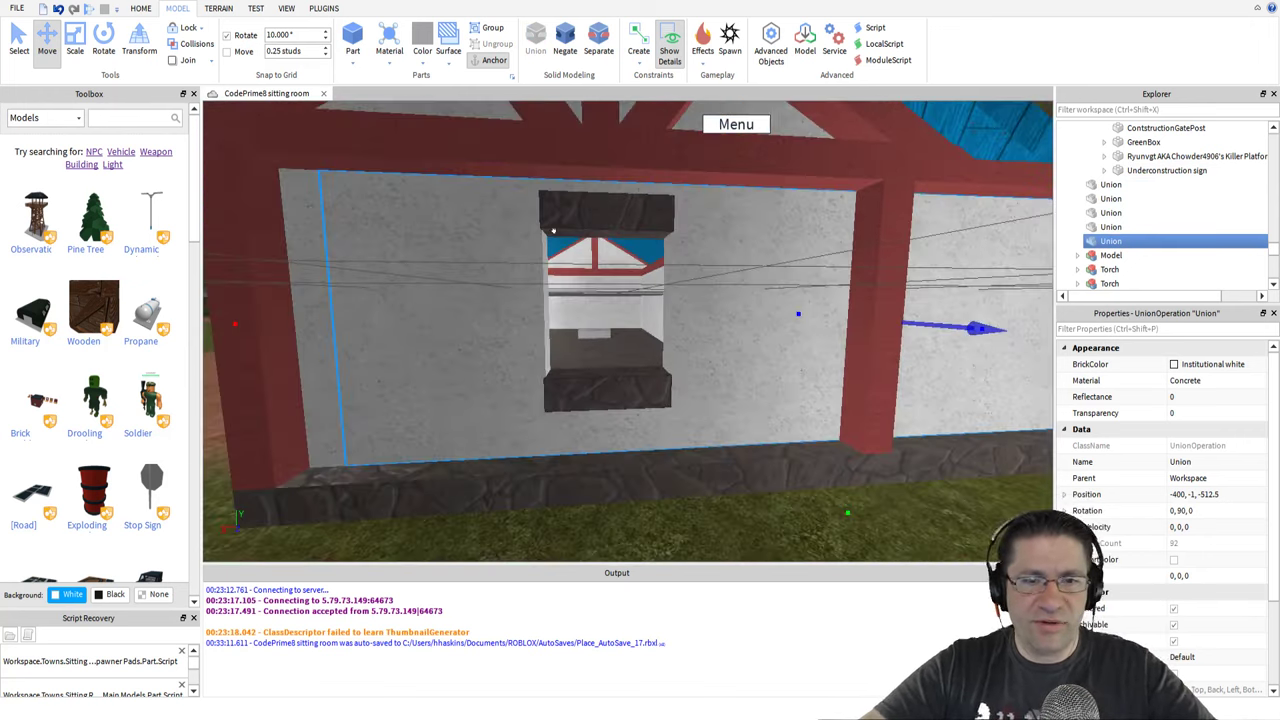
{"action": "key", "text": "w"}
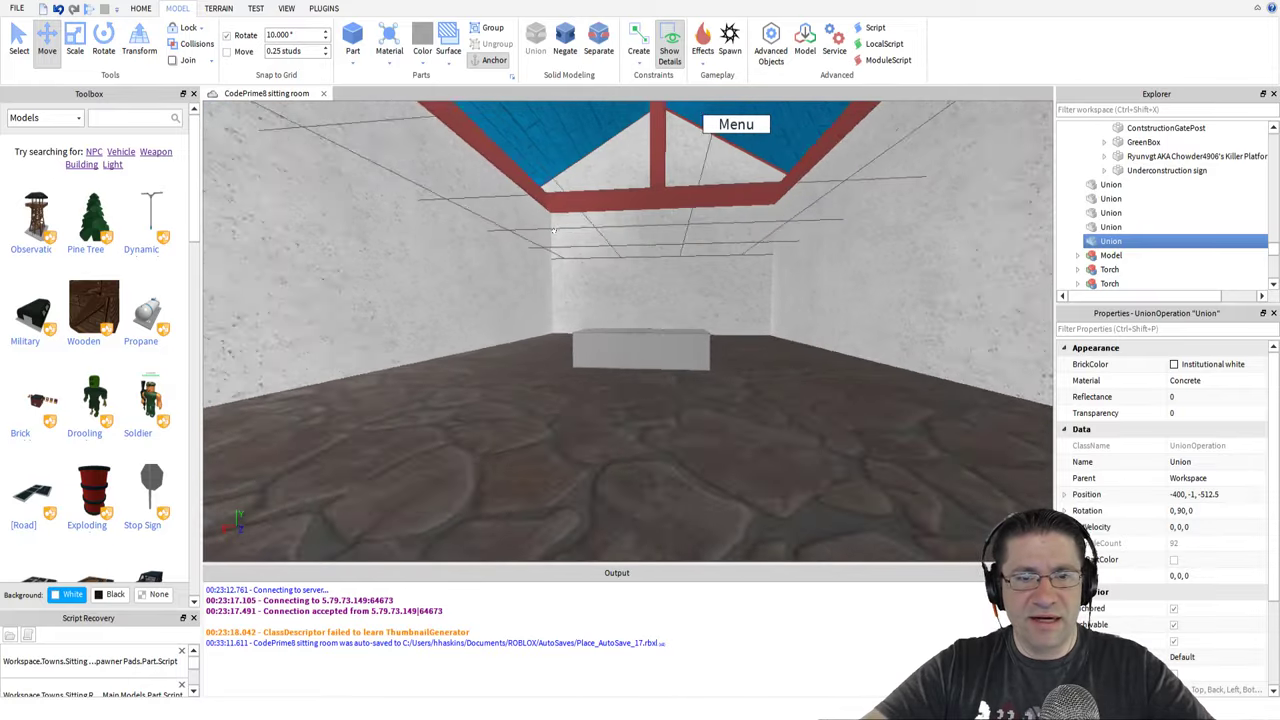
{"action": "key", "text": "s"}
Move the first simple light block out of the building onto the ground in front of it
{"action": "left_click_drag", "start_coordinate": [588, 342], "coordinate": [622, 366]}
{"action": "key", "text": "a"}
{"action": "right_click_drag", "start_coordinate": [632, 360], "coordinate": [633, 359]}
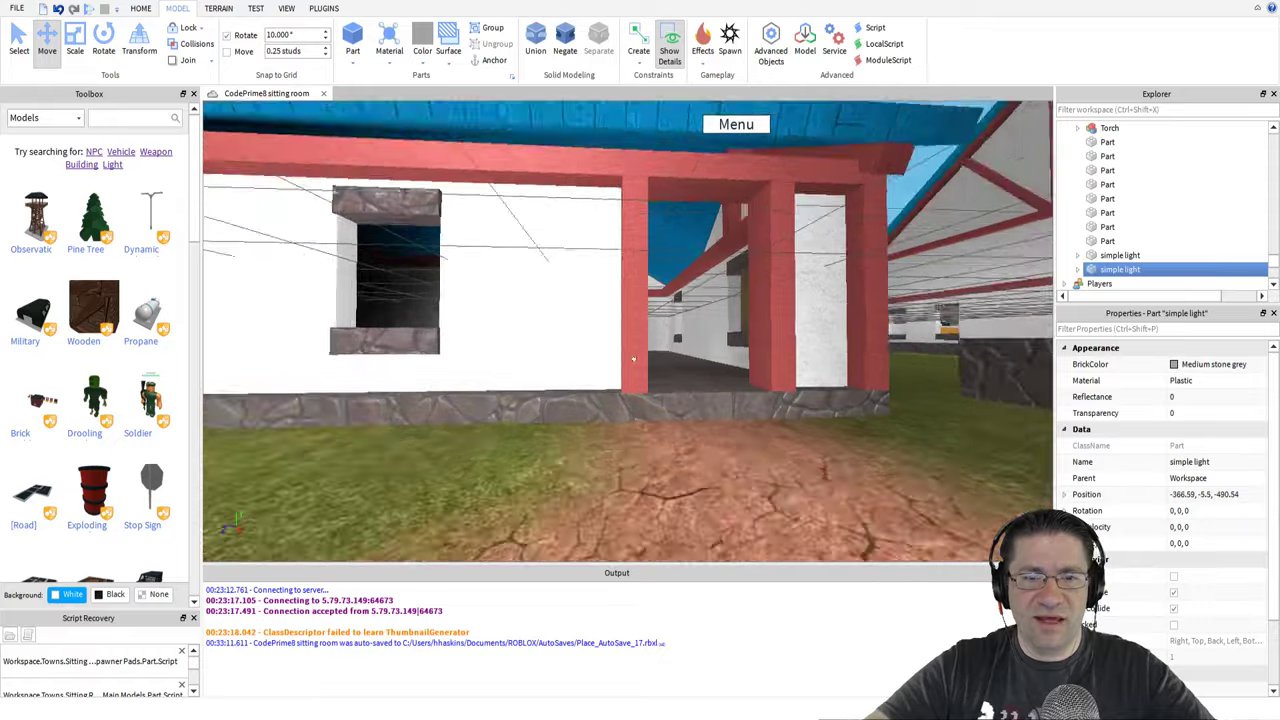
{"action": "key", "text": "w"}
Move the remaining simple light from the building's floor out in front of the entrance, to about X -368
{"action": "left_click", "coordinate": [566, 374]}
{"action": "key", "text": "s"}
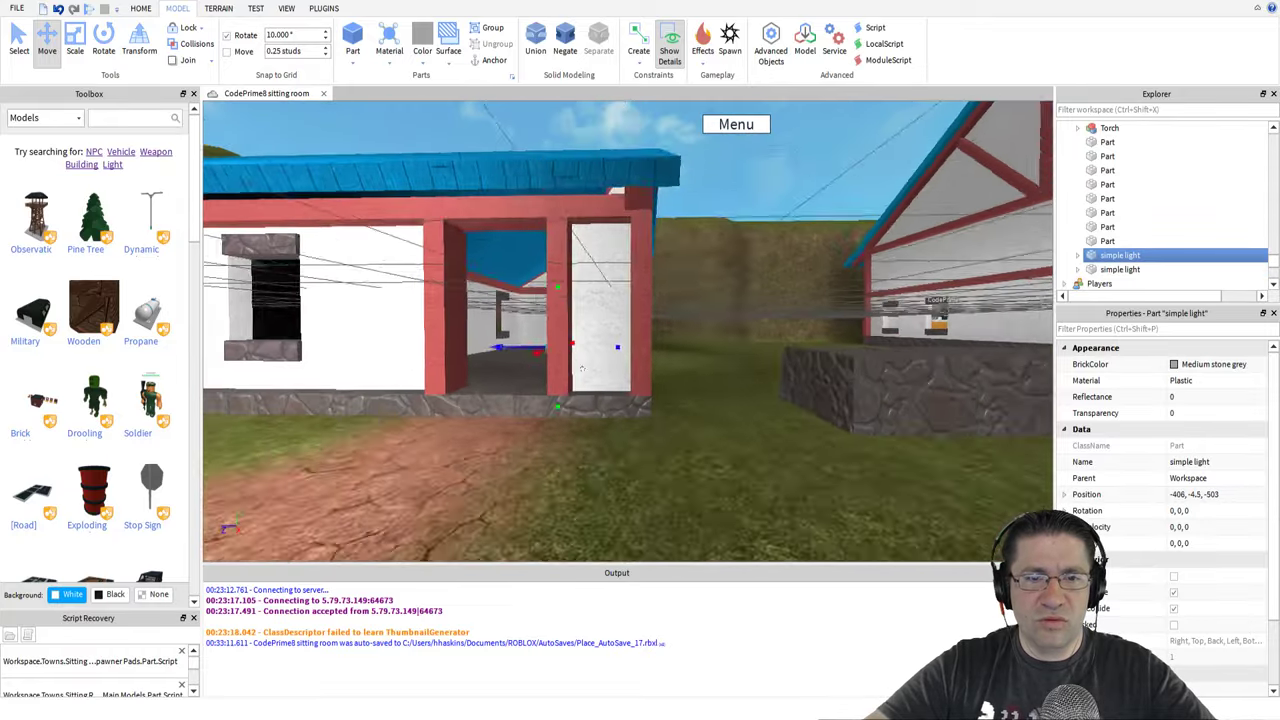
{"action": "key", "text": "a"}
{"action": "key", "text": "w"}
{"action": "left_click_drag", "start_coordinate": [606, 354], "coordinate": [608, 355]}
{"action": "key", "text": "s"}
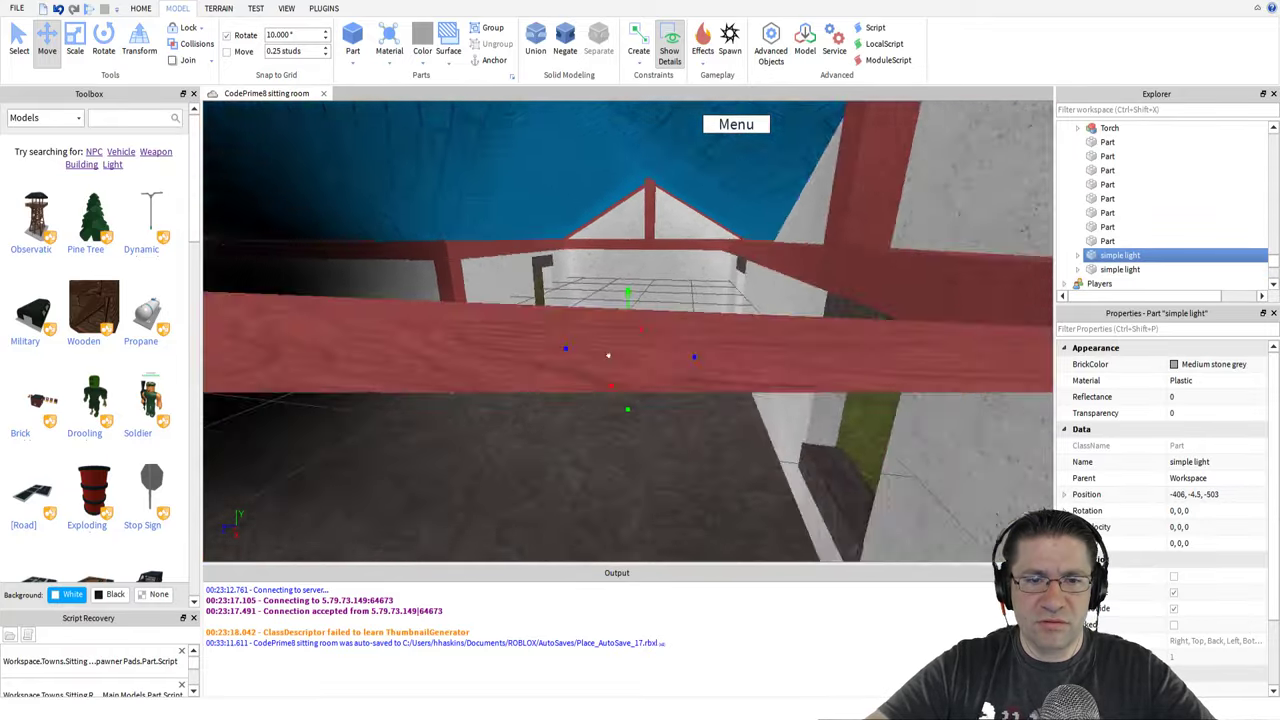
{"action": "key", "text": "s"}
{"action": "key", "text": "w"}
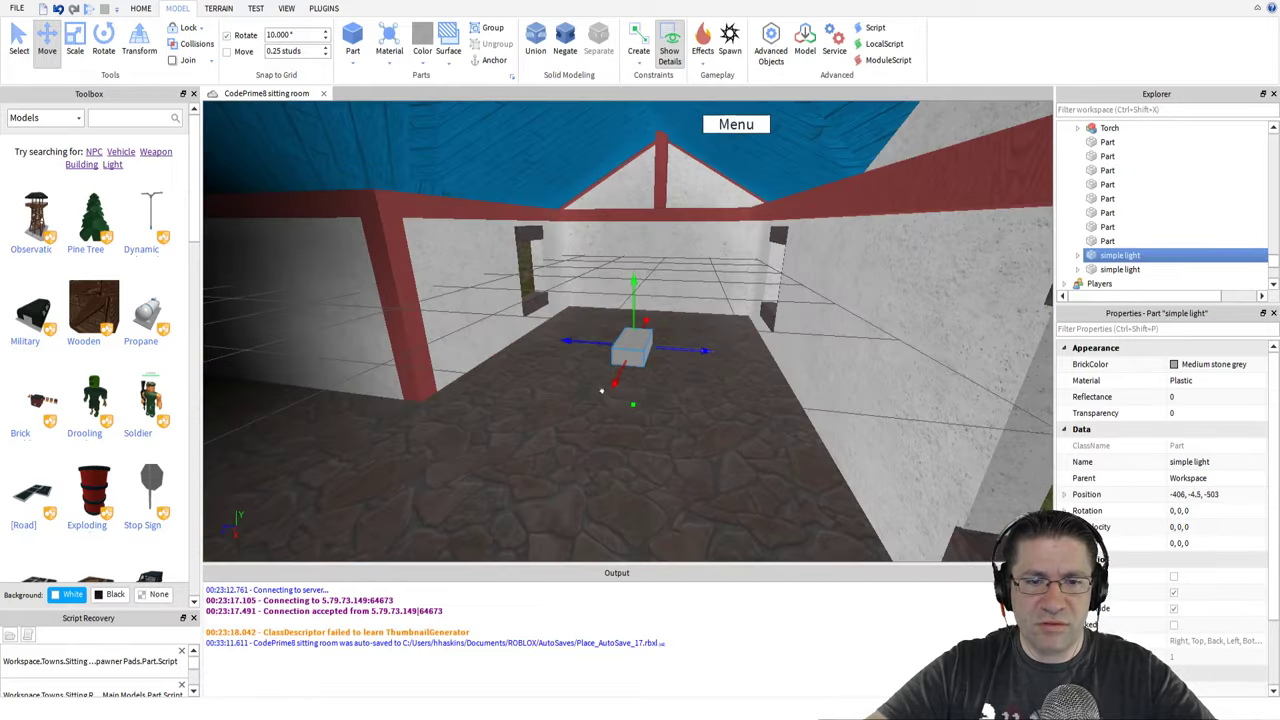
{"action": "key", "text": "s"}
{"action": "left_click_drag", "start_coordinate": [606, 374], "coordinate": [522, 500]}
{"action": "key", "text": "s"}
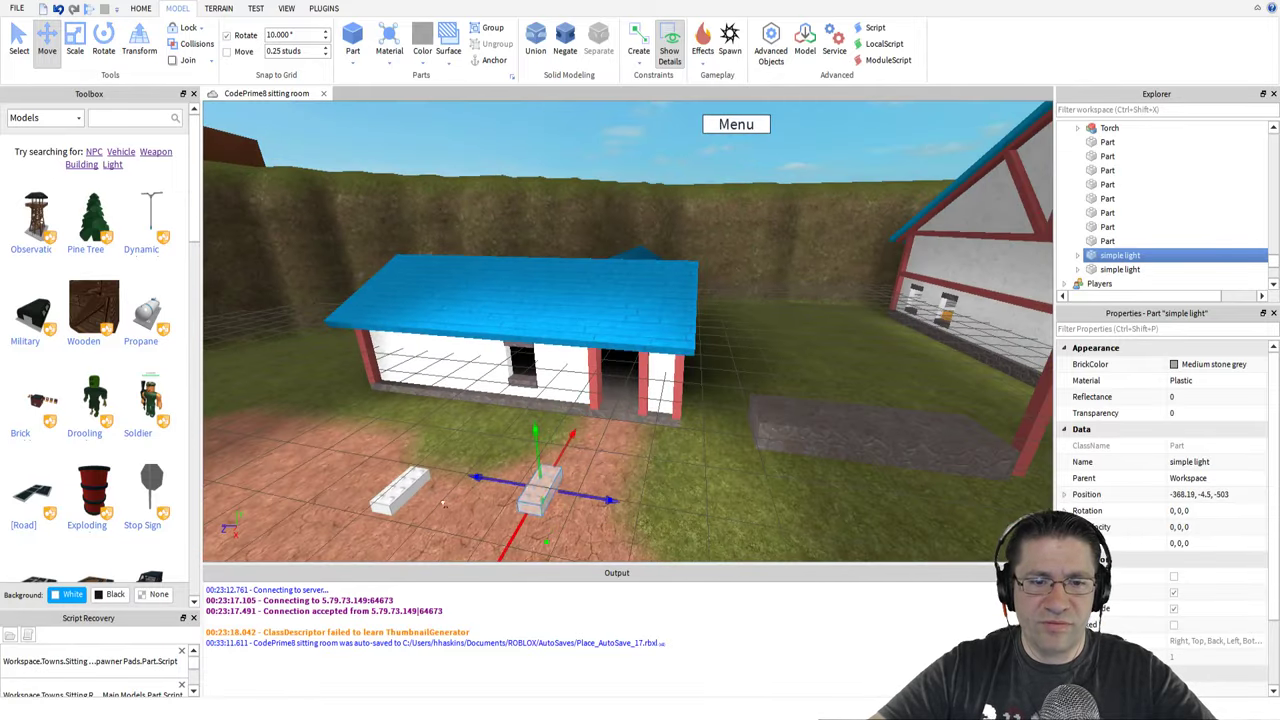
Move both simple lights farther from the building, placing the selected one on the grass at about X -315, Z -501
{"action": "right_click_drag", "start_coordinate": [579, 385], "coordinate": [579, 385]}
{"action": "key", "text": "f"}
{"action": "left_click_drag", "start_coordinate": [616, 344], "coordinate": [416, 403]}
{"action": "key", "text": "a"}
{"action": "key", "text": "s"}
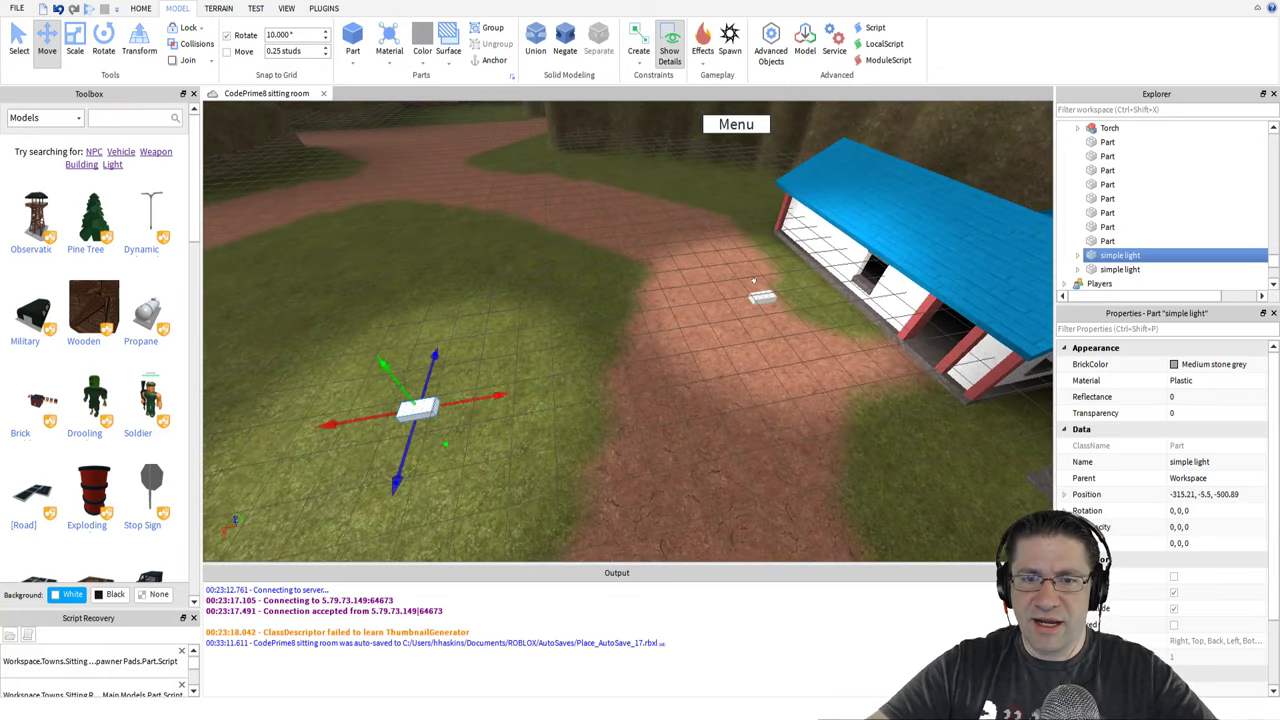
{"action": "left_click_drag", "start_coordinate": [760, 295], "coordinate": [645, 420]}
Select the whole Torch model mounted between the window openings on the other building's interior wall and copy it
{"action": "right_click_drag", "start_coordinate": [660, 386], "coordinate": [653, 327]}
{"action": "key", "text": "w"}
{"action": "key", "text": "s"}
{"action": "key", "text": "w"}
{"action": "left_click", "coordinate": [647, 358]}
{"action": "key", "text": "w"}
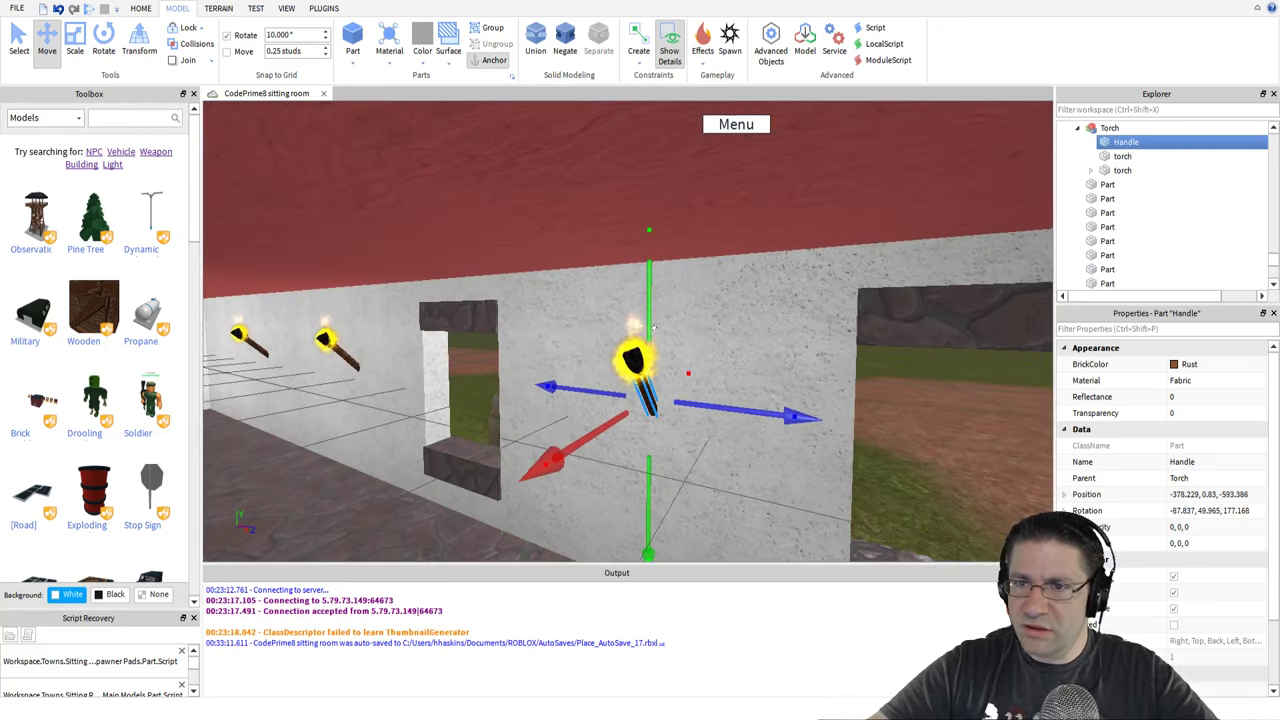
{"action": "left_click", "coordinate": [1109, 129]}
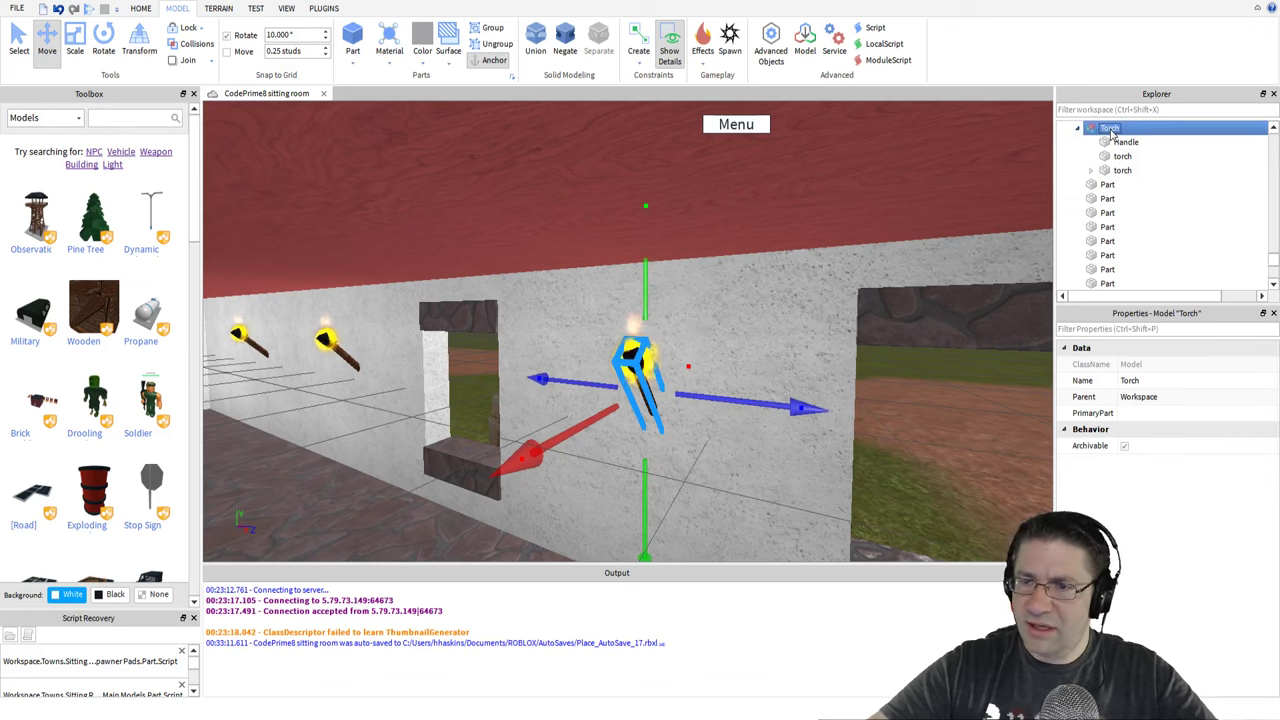
Locate the BlackSmith folder in the Palix town hierarchy by selecting parts of the building
{"action": "key", "text": "w"}
{"action": "right_click_drag", "start_coordinate": [973, 301], "coordinate": [968, 333]}
{"action": "scroll", "coordinate": [968, 338], "scroll_direction": "up", "scroll_amount": 5}
{"action": "left_click", "coordinate": [709, 323]}
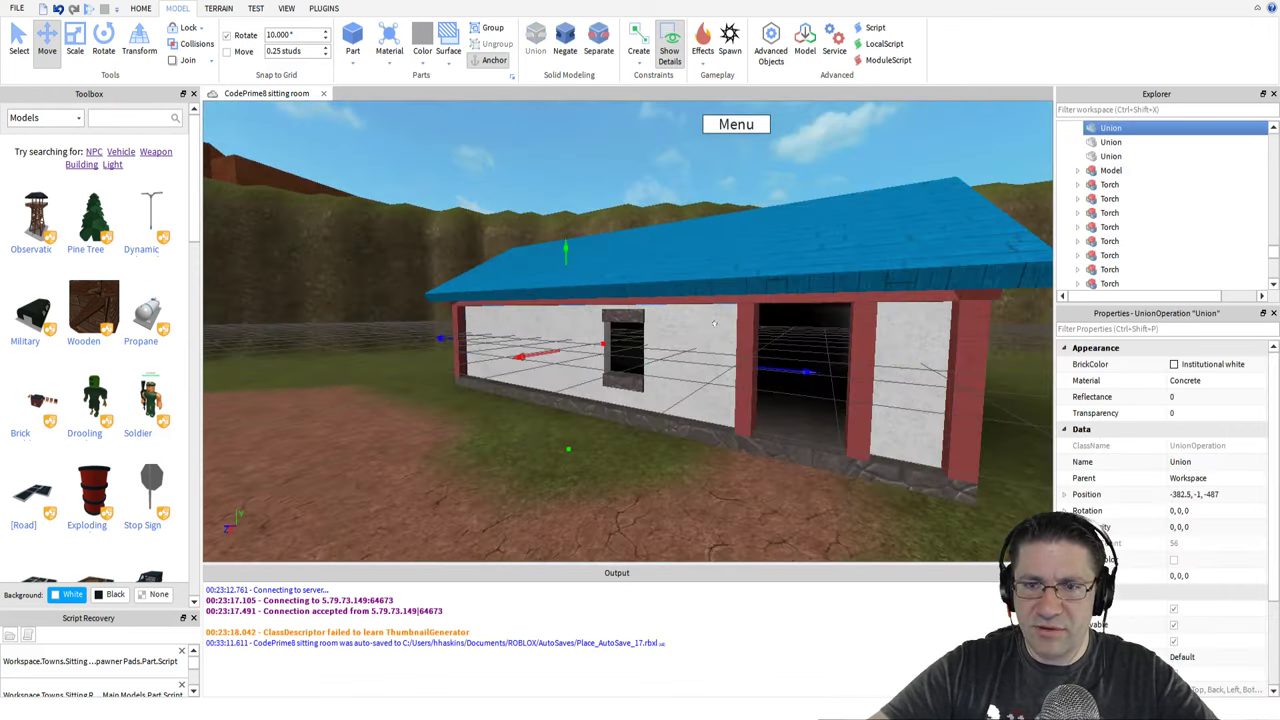
{"action": "scroll", "coordinate": [1193, 213], "scroll_direction": "up", "scroll_amount": 10}
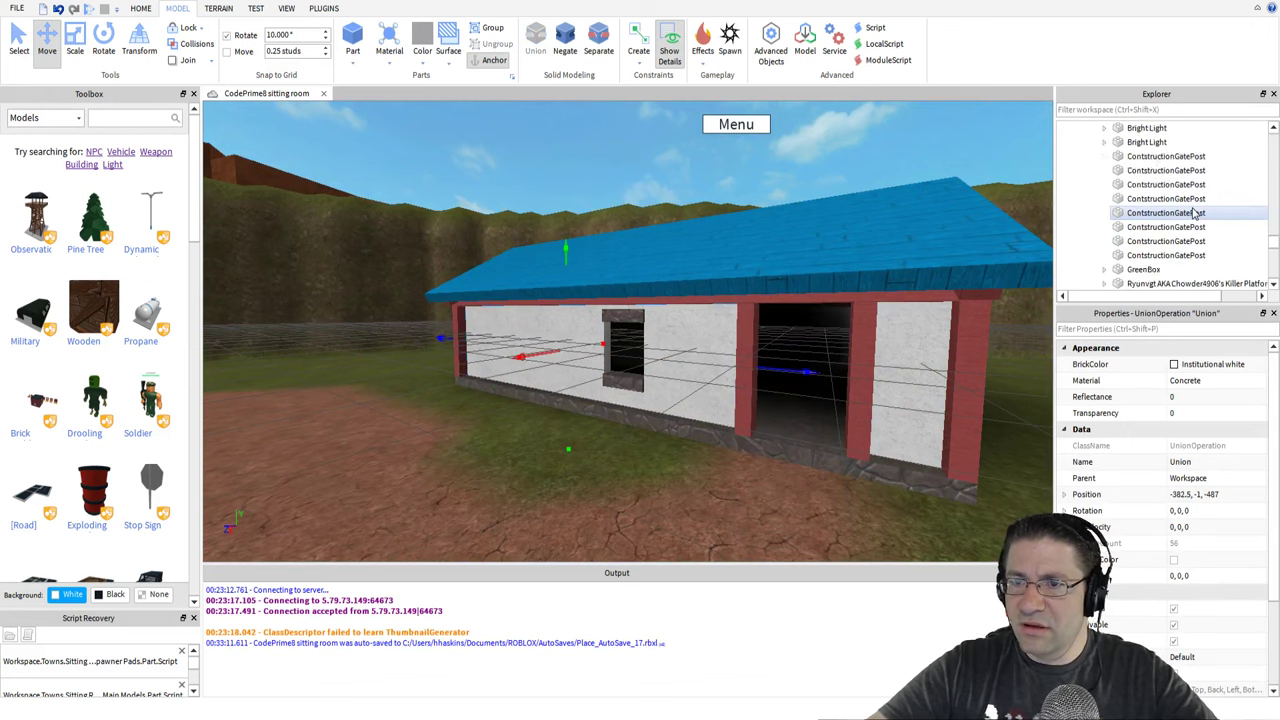
{"action": "scroll", "coordinate": [1193, 213], "scroll_direction": "down", "scroll_amount": 10}
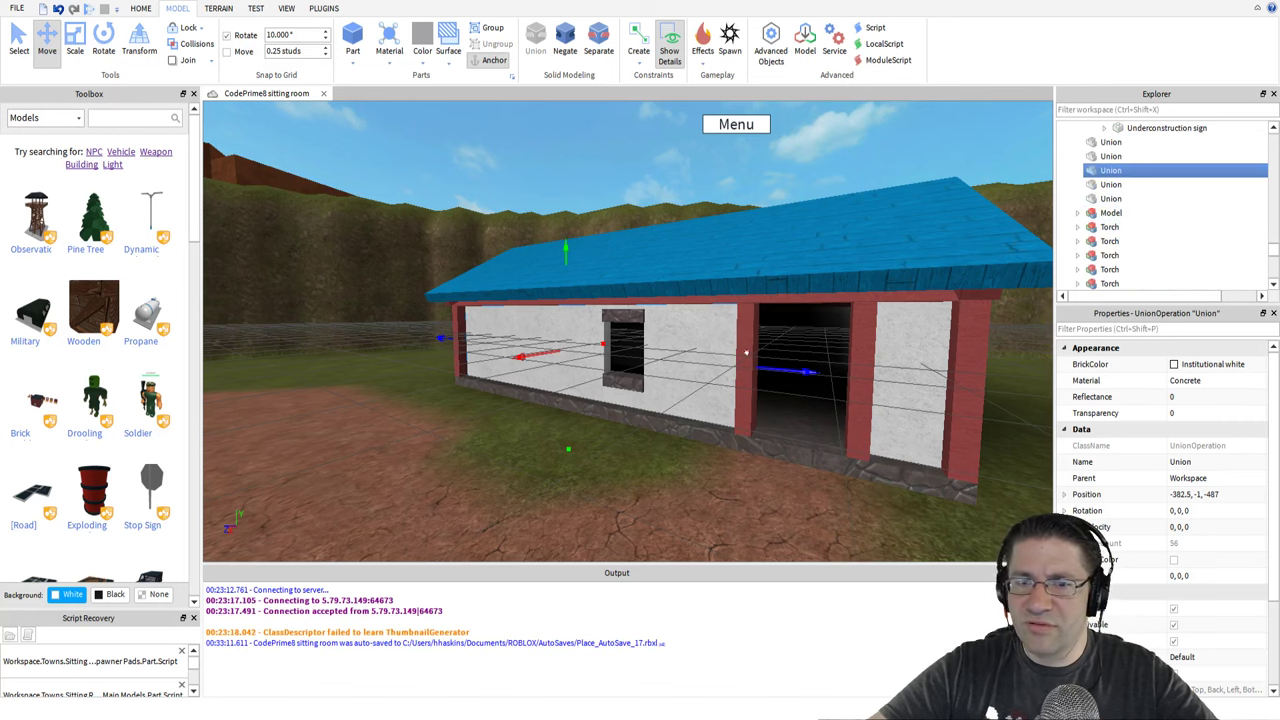
{"action": "left_click", "coordinate": [812, 402]}
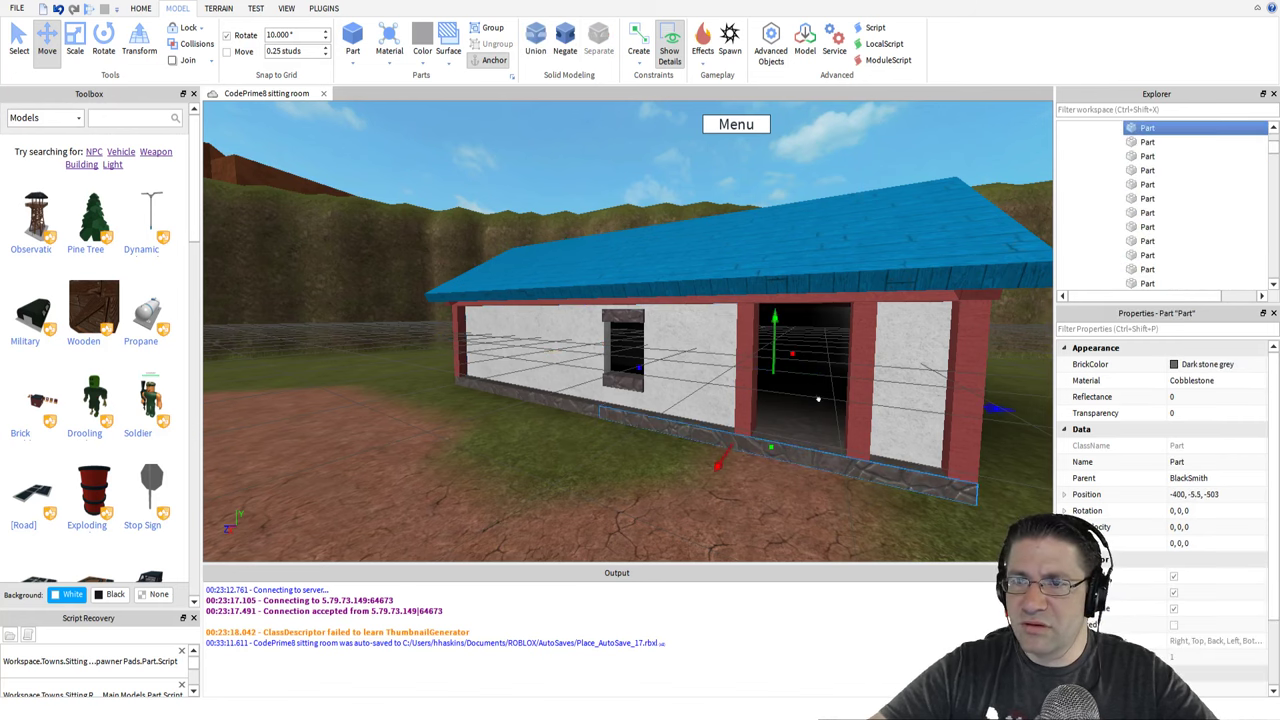
{"action": "right_click", "coordinate": [818, 399]}
{"action": "left_click", "coordinate": [1180, 185]}
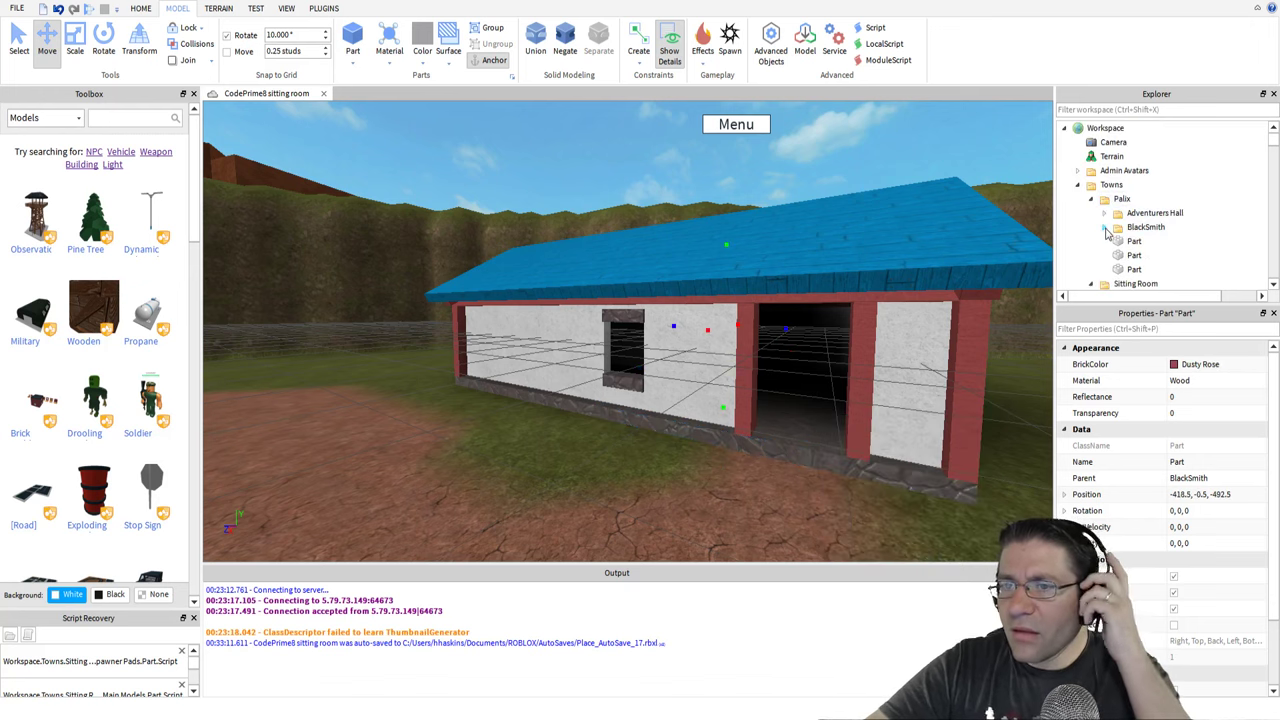
Check which objects in the scene the three loose parts in the Palix folder are
{"action": "left_click", "coordinate": [1149, 245]}
{"action": "key", "text": "f"}
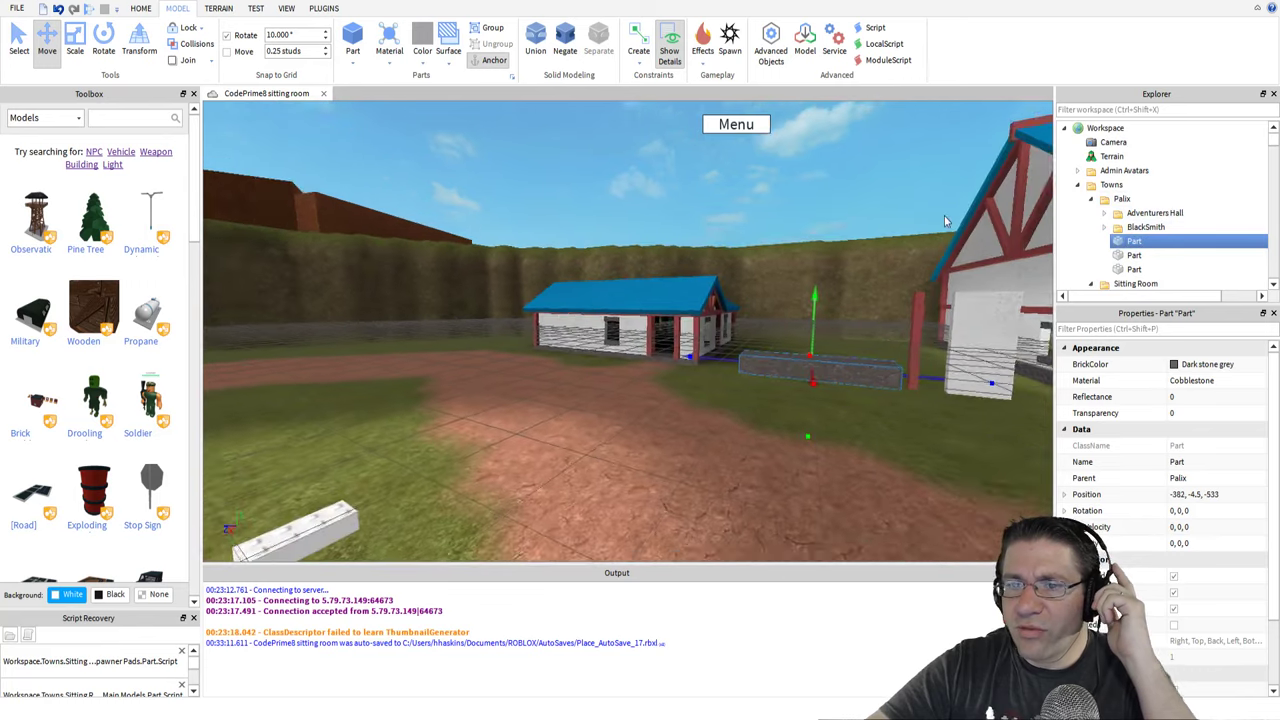
{"action": "key", "text": "Down"}
{"action": "key", "text": "Down"}
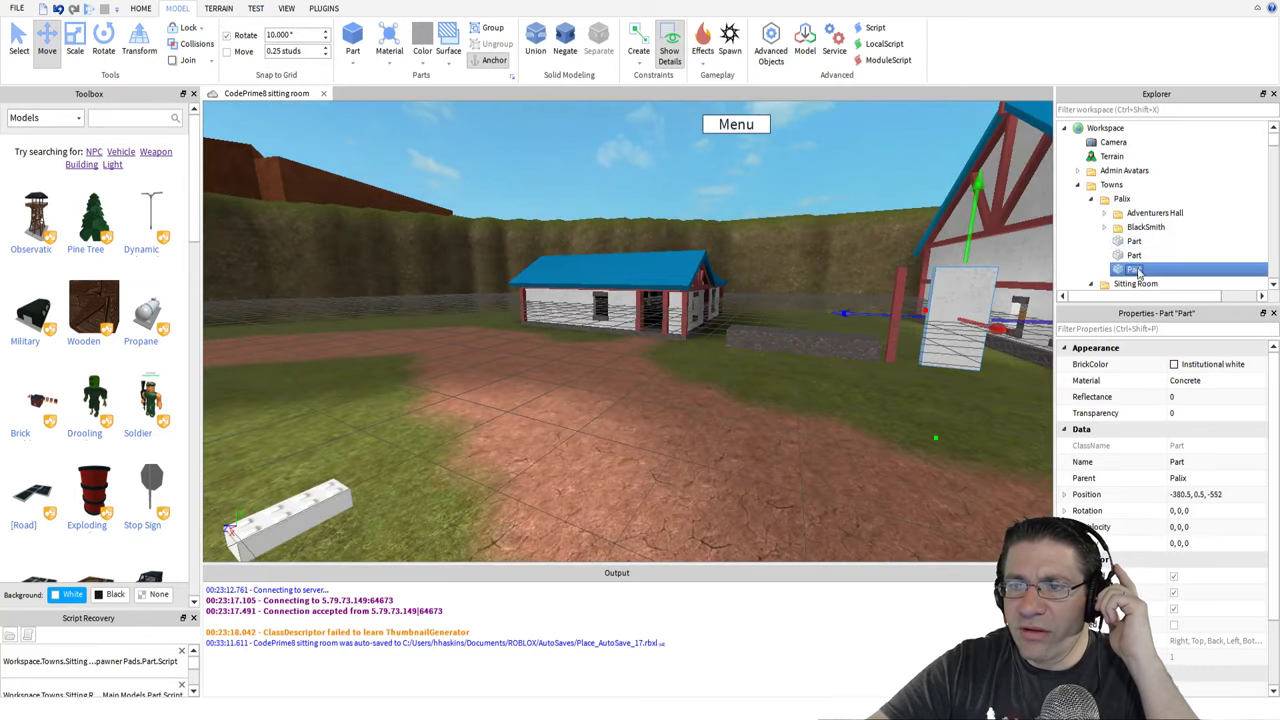
Paste the copied Torch model into the BlackSmith folder and focus the view on it
{"action": "left_click", "coordinate": [1140, 228]}
{"action": "right_click", "coordinate": [1140, 230]}
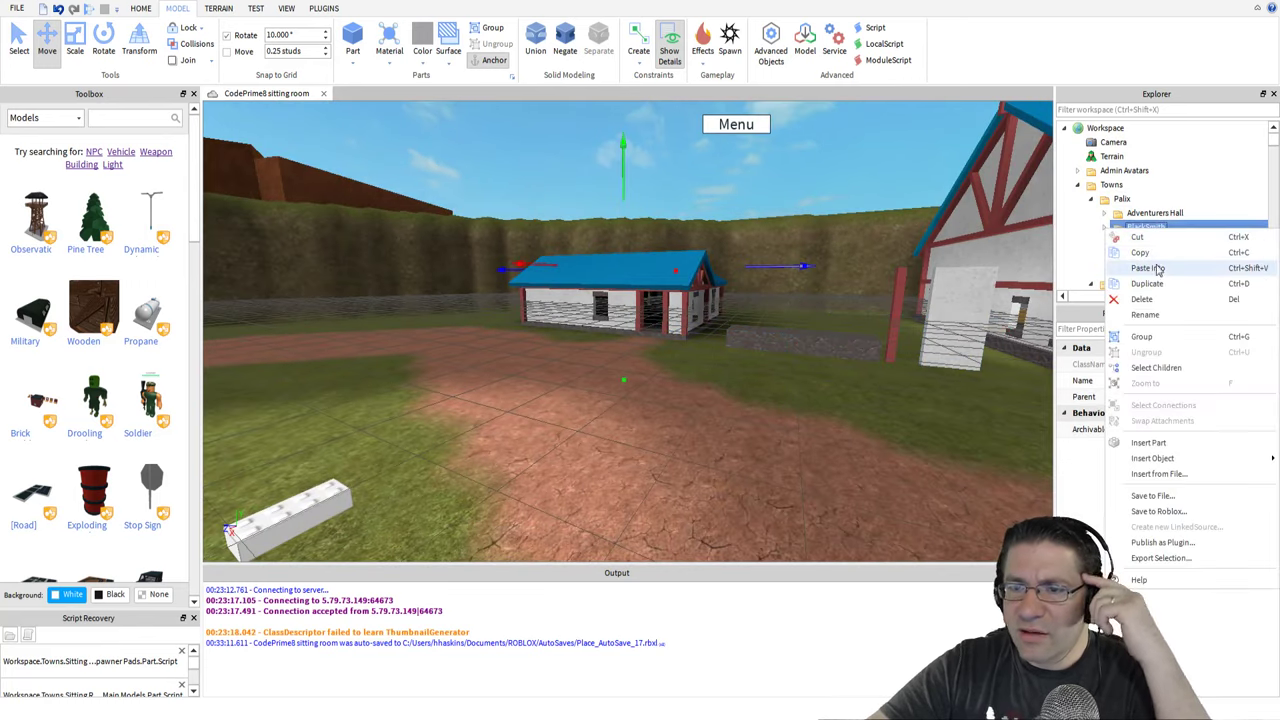
{"action": "left_click", "coordinate": [1168, 271]}
{"action": "key", "text": "f"}
{"action": "right_click_drag", "start_coordinate": [997, 257], "coordinate": [816, 195]}
{"action": "scroll", "coordinate": [816, 195], "scroll_direction": "down", "scroll_amount": 10}
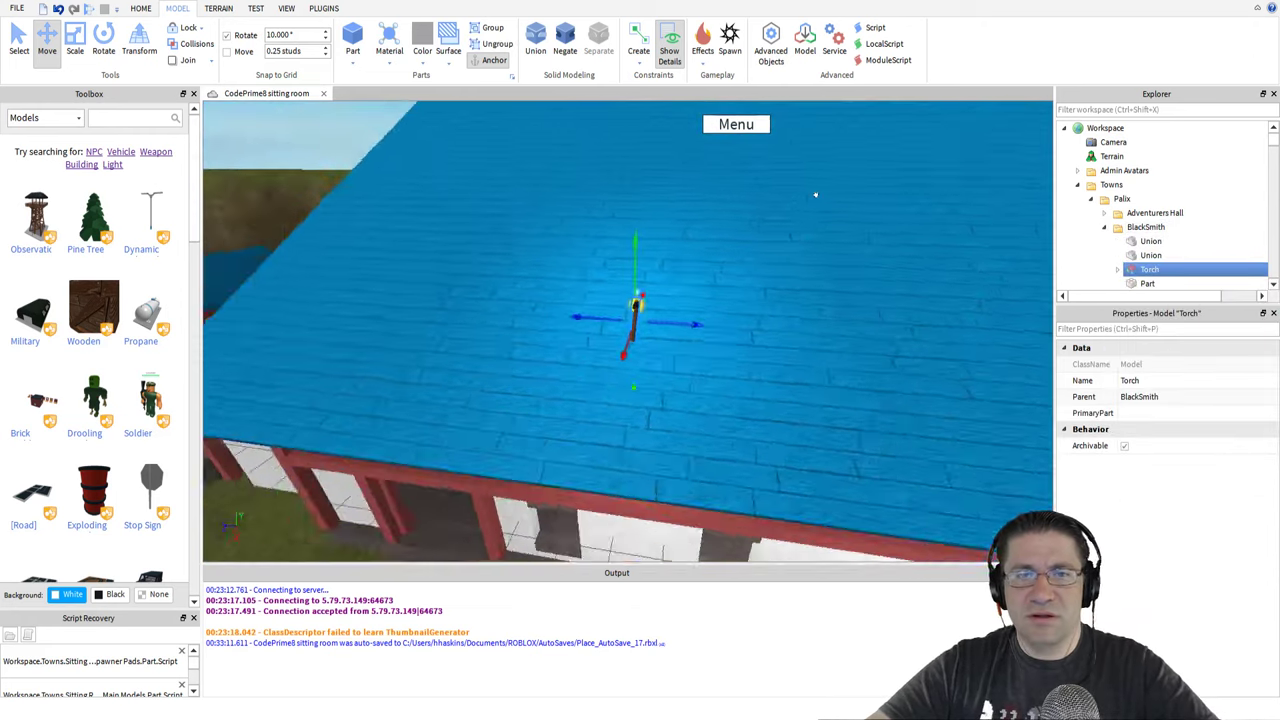
{"action": "scroll", "coordinate": [816, 195], "scroll_direction": "down", "scroll_amount": 2}
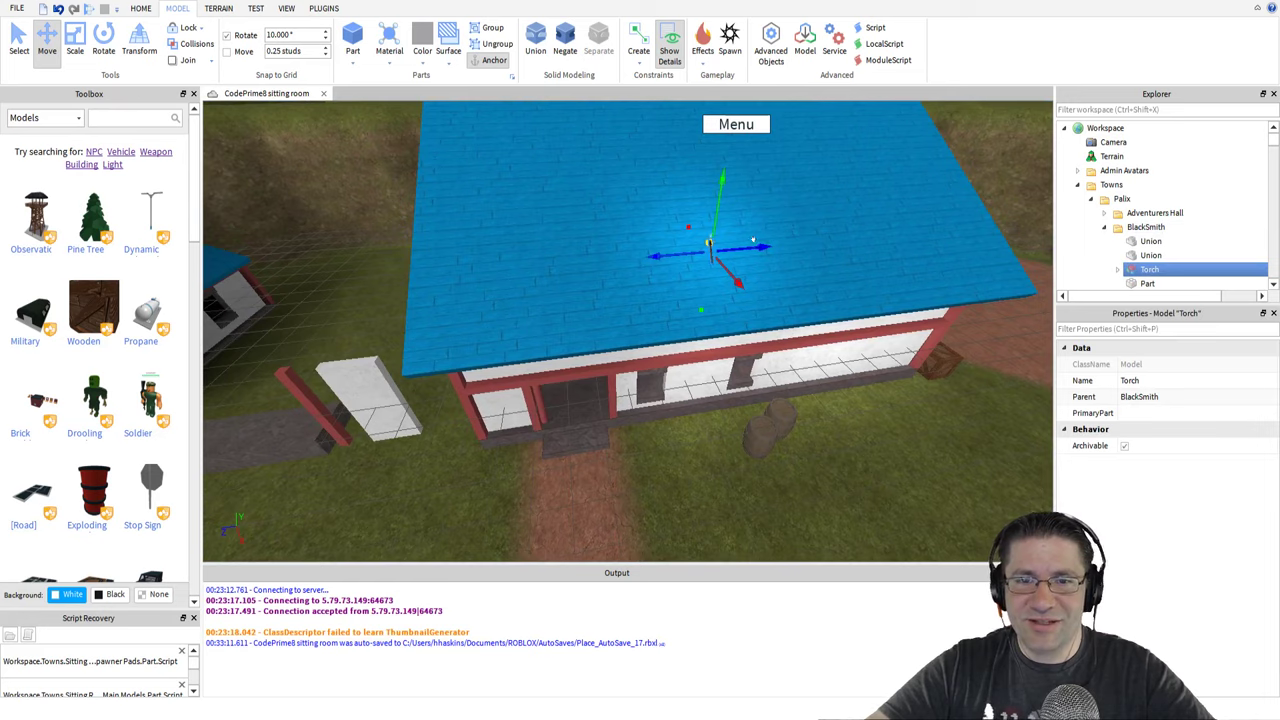
Move the pasted torch off the roof and inside the BlackSmith building, onto the inner face of the wall between the doorway and the window
{"action": "key", "text": "a"}
{"action": "left_click_drag", "start_coordinate": [753, 240], "coordinate": [441, 292]}
{"action": "key", "text": "a"}
{"action": "key", "text": "w"}
{"action": "right_click_drag", "start_coordinate": [604, 210], "coordinate": [629, 216]}
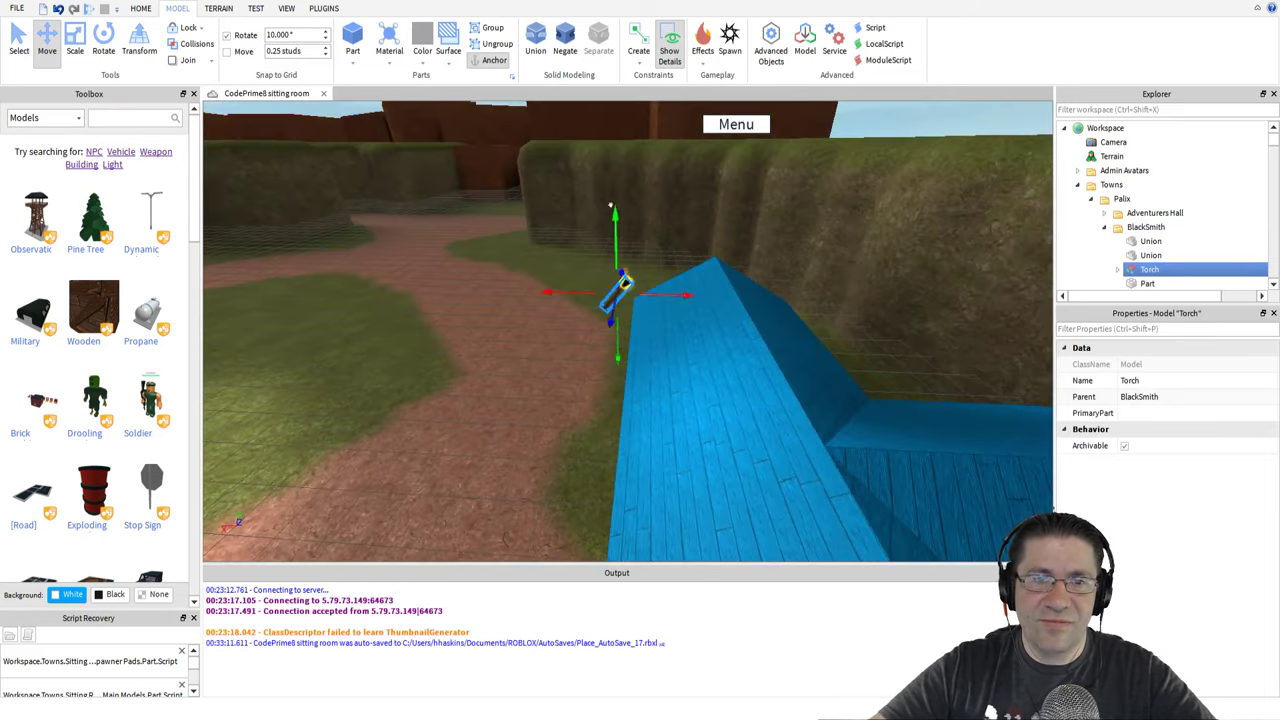
{"action": "scroll", "coordinate": [620, 410], "scroll_direction": "up", "scroll_amount": 5}
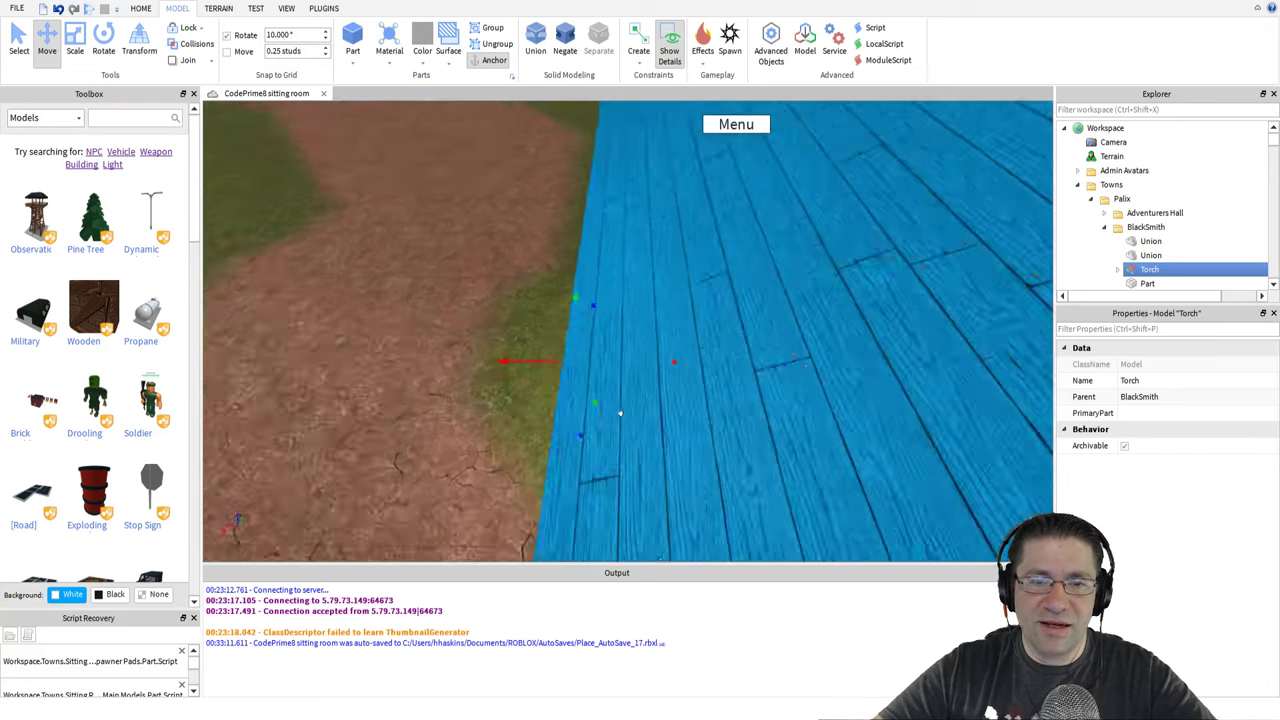
{"action": "key", "text": "w"}
{"action": "right_click_drag", "start_coordinate": [620, 413], "coordinate": [620, 414]}
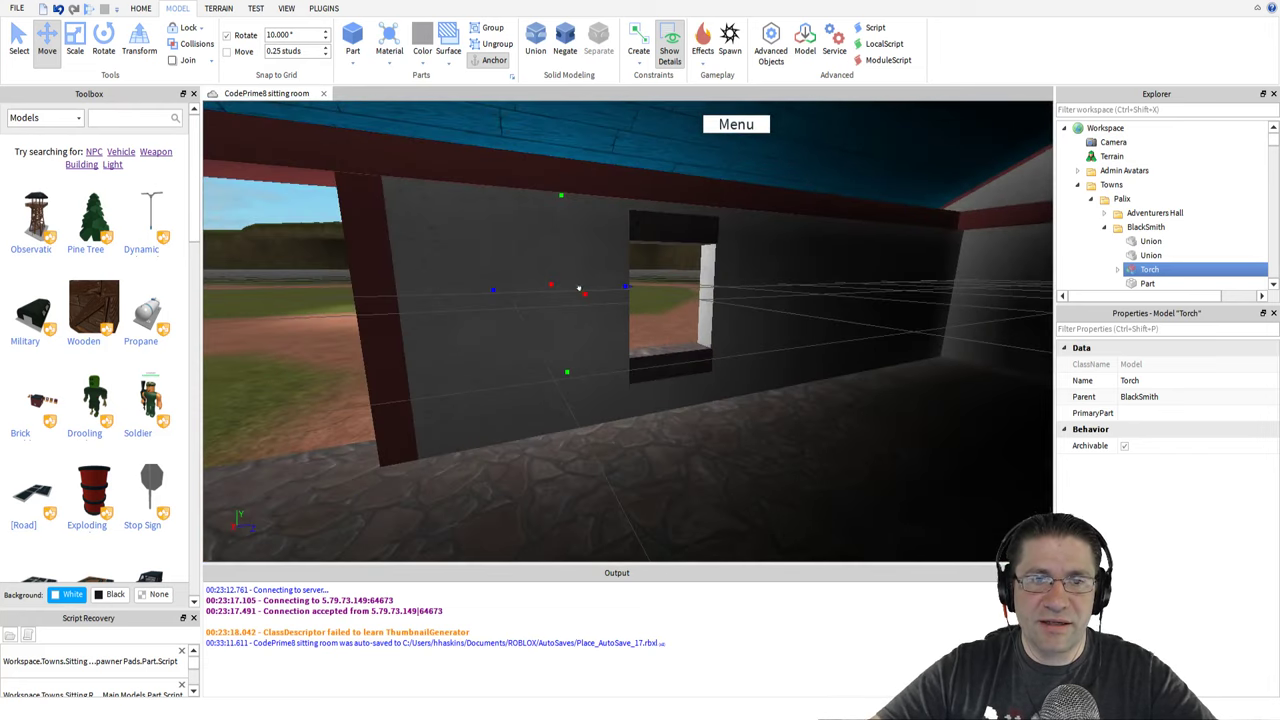
{"action": "left_click_drag", "start_coordinate": [588, 299], "coordinate": [626, 352]}
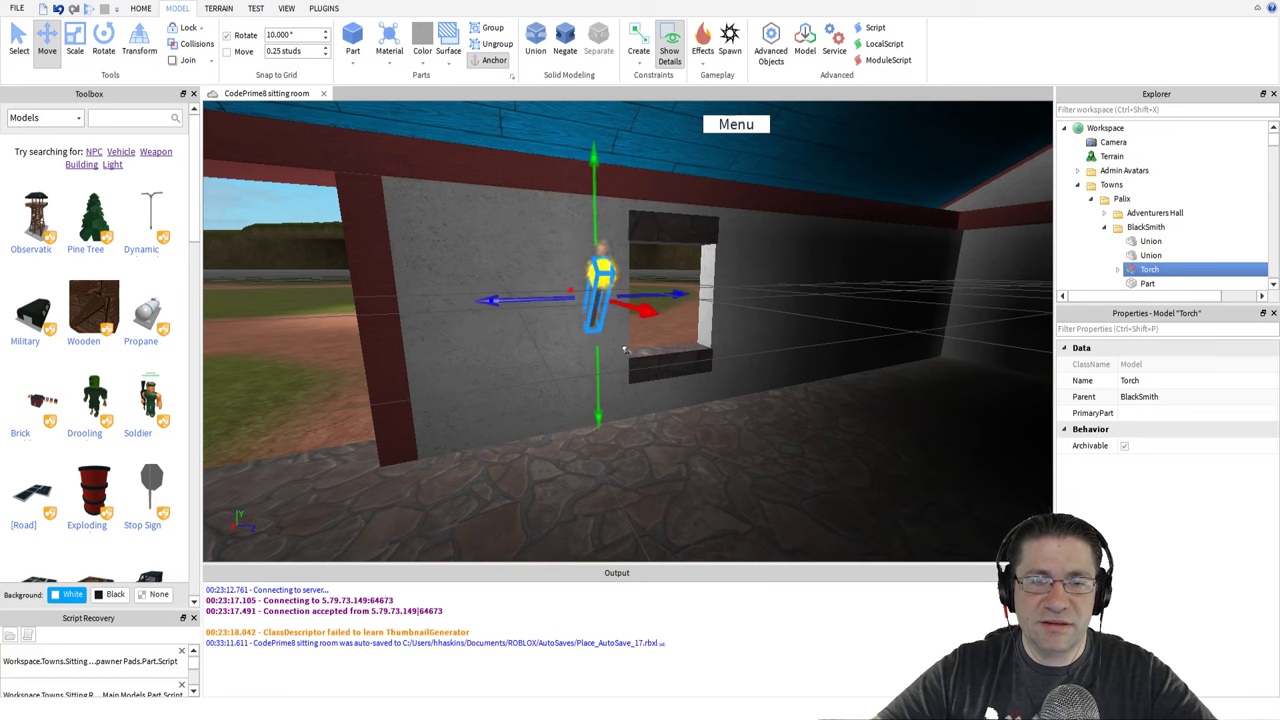
Centre the torch between the doorway and the window and adjust its depth so it sits against the wall
{"action": "key", "text": "a"}
{"action": "right_click_drag", "start_coordinate": [806, 280], "coordinate": [833, 279]}
{"action": "key", "text": "a"}
{"action": "key", "text": "d"}
{"action": "left_click_drag", "start_coordinate": [741, 299], "coordinate": [689, 287]}
{"action": "right_click_drag", "start_coordinate": [689, 287], "coordinate": [688, 288]}
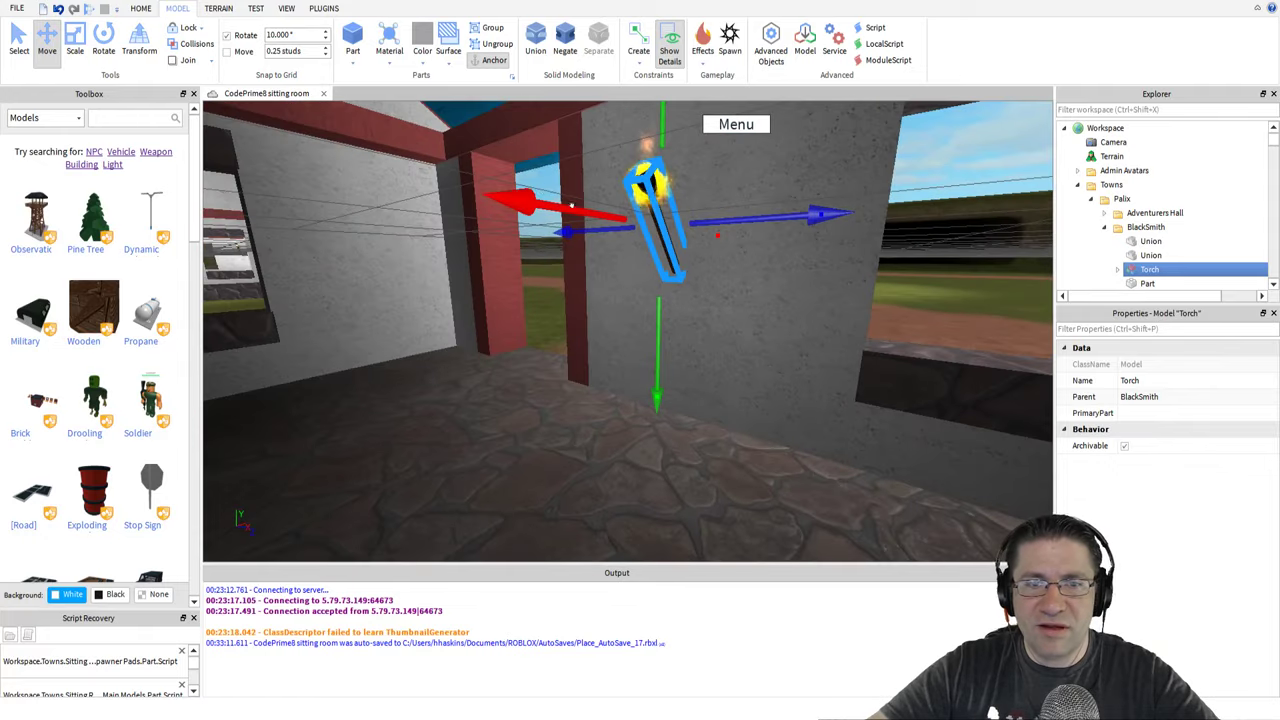
{"action": "left_click_drag", "start_coordinate": [534, 195], "coordinate": [542, 195]}
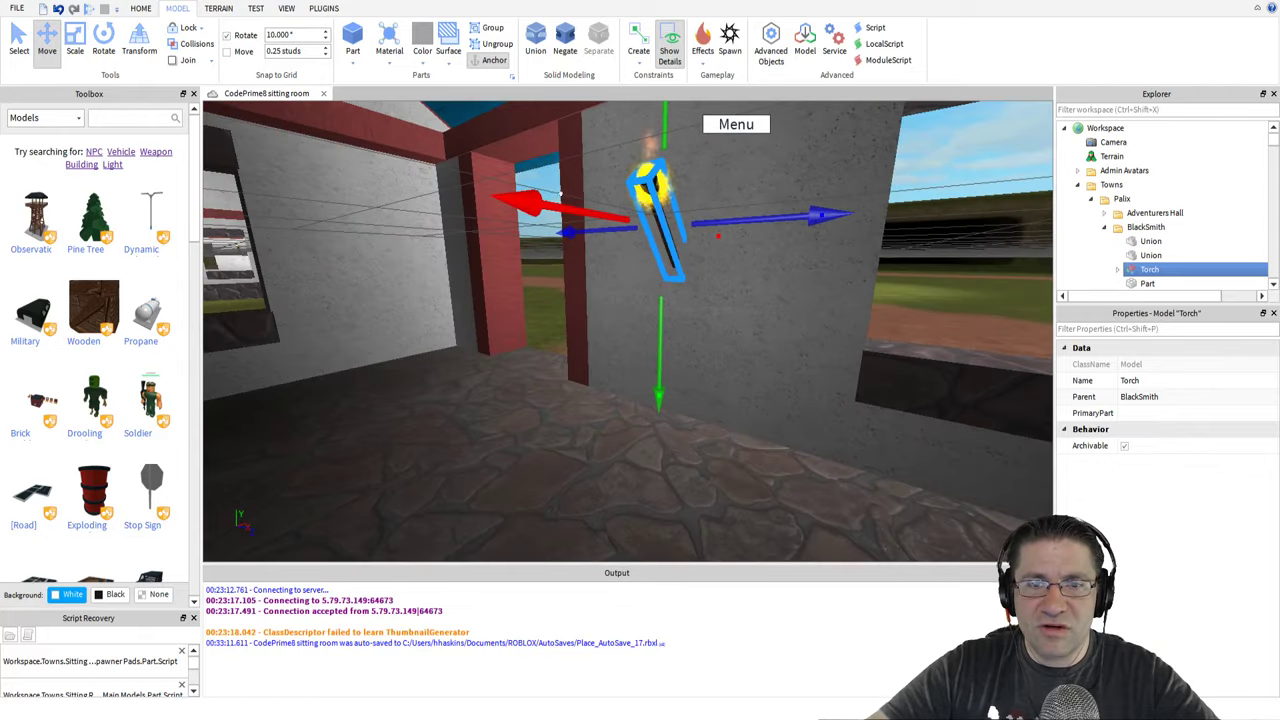
Duplicate the torch and move the copy along the same wall to the far side of the window
{"action": "right_click_drag", "start_coordinate": [590, 198], "coordinate": [600, 175]}
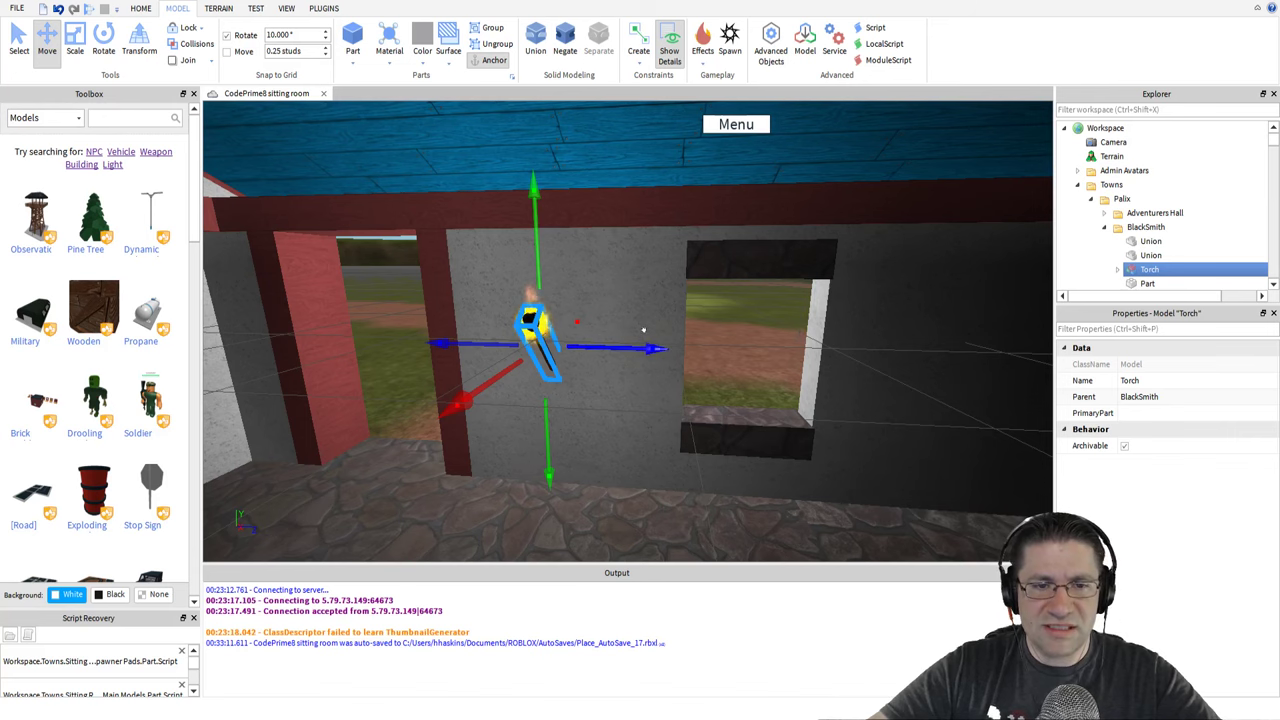
{"action": "key", "text": "ctrl+d"}
{"action": "left_click_drag", "start_coordinate": [652, 348], "coordinate": [926, 340]}
{"action": "key", "text": "d"}
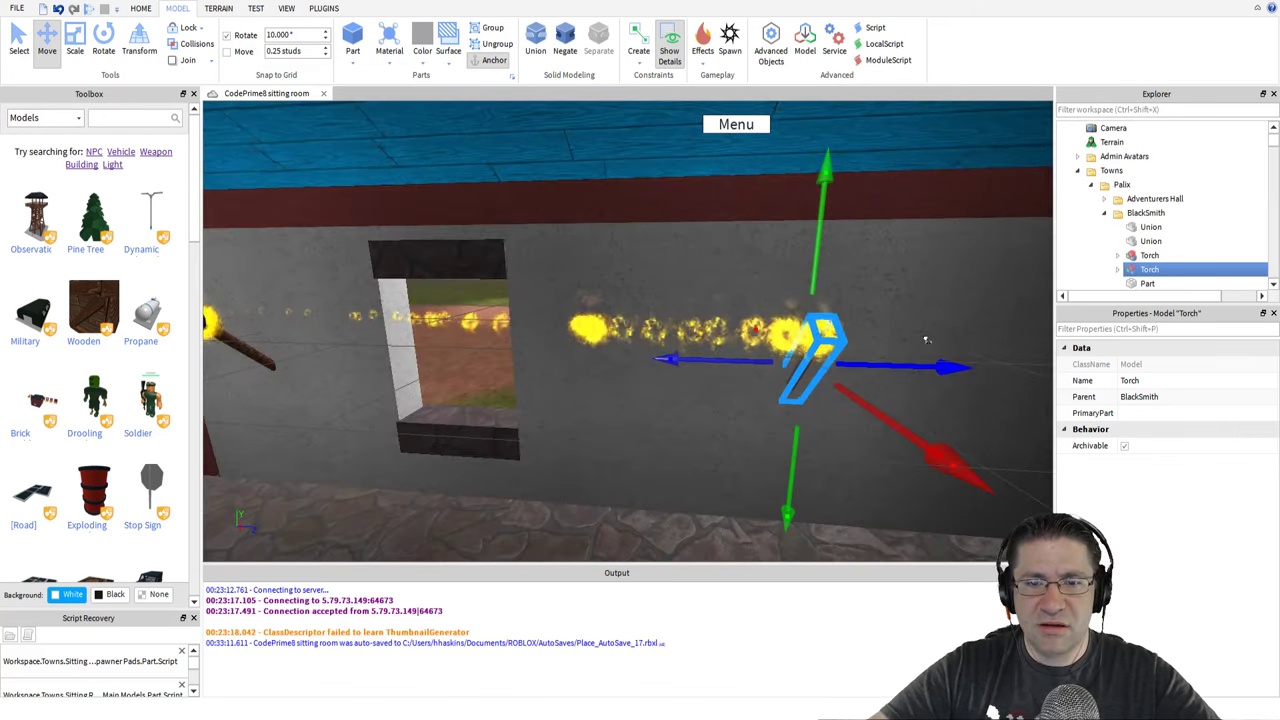
{"action": "mouse_move", "coordinate": [926, 338]}
{"action": "right_mouse_down"}
{"action": "mouse_move", "coordinate": [946, 346]}
{"action": "mouse_move", "coordinate": [935, 334]}
{"action": "right_mouse_up"}
{"action": "key", "text": "s"}
{"action": "key", "text": "d"}
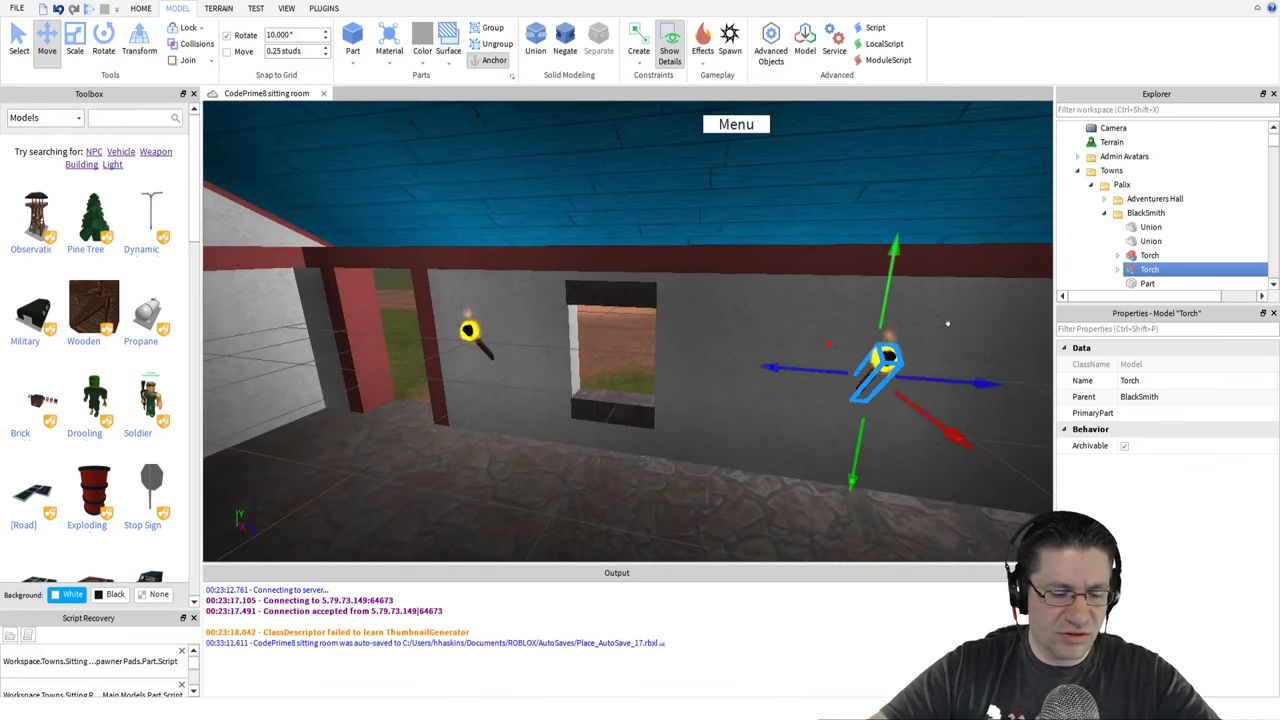
Duplicate the torch again and move the copy along the wall to the corner on the other side of the doorway
{"action": "key", "text": "ctrl+d"}
{"action": "left_click_drag", "start_coordinate": [936, 375], "coordinate": [561, 375]}
{"action": "key", "text": "a"}
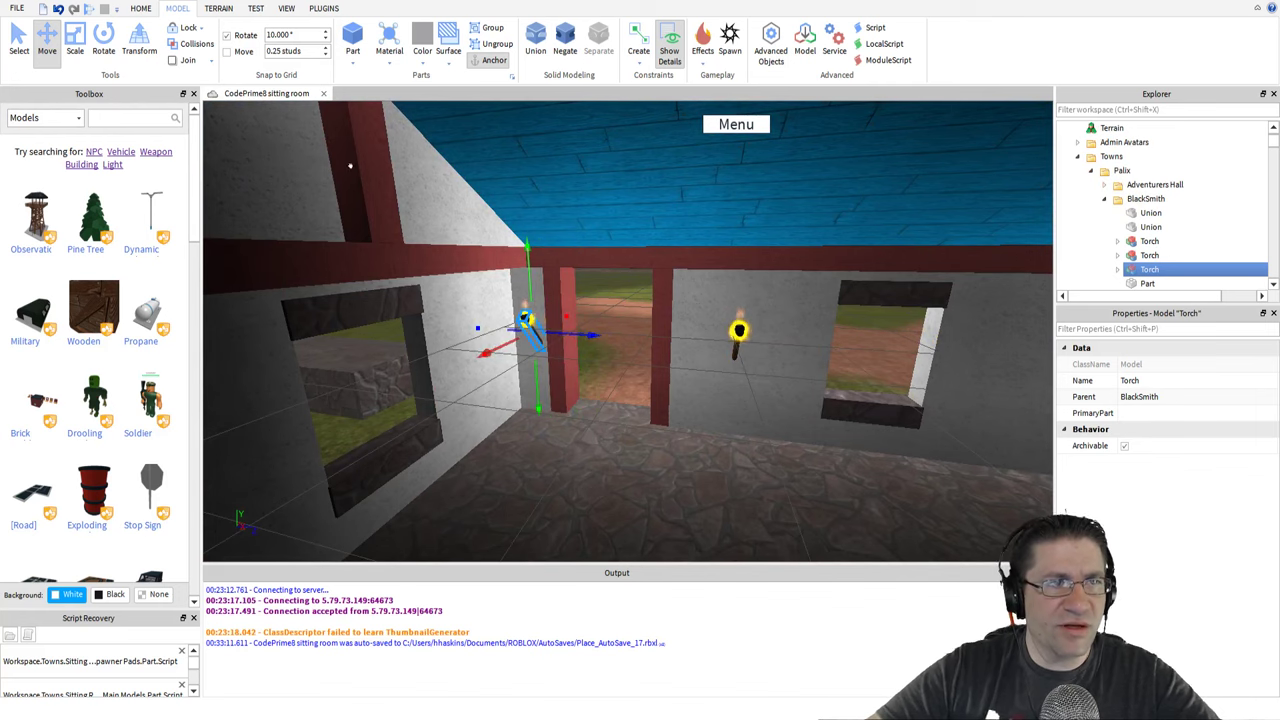
Rotate the corner torch so it leans out from the adjoining wall that has the window
{"action": "left_click", "coordinate": [106, 42]}
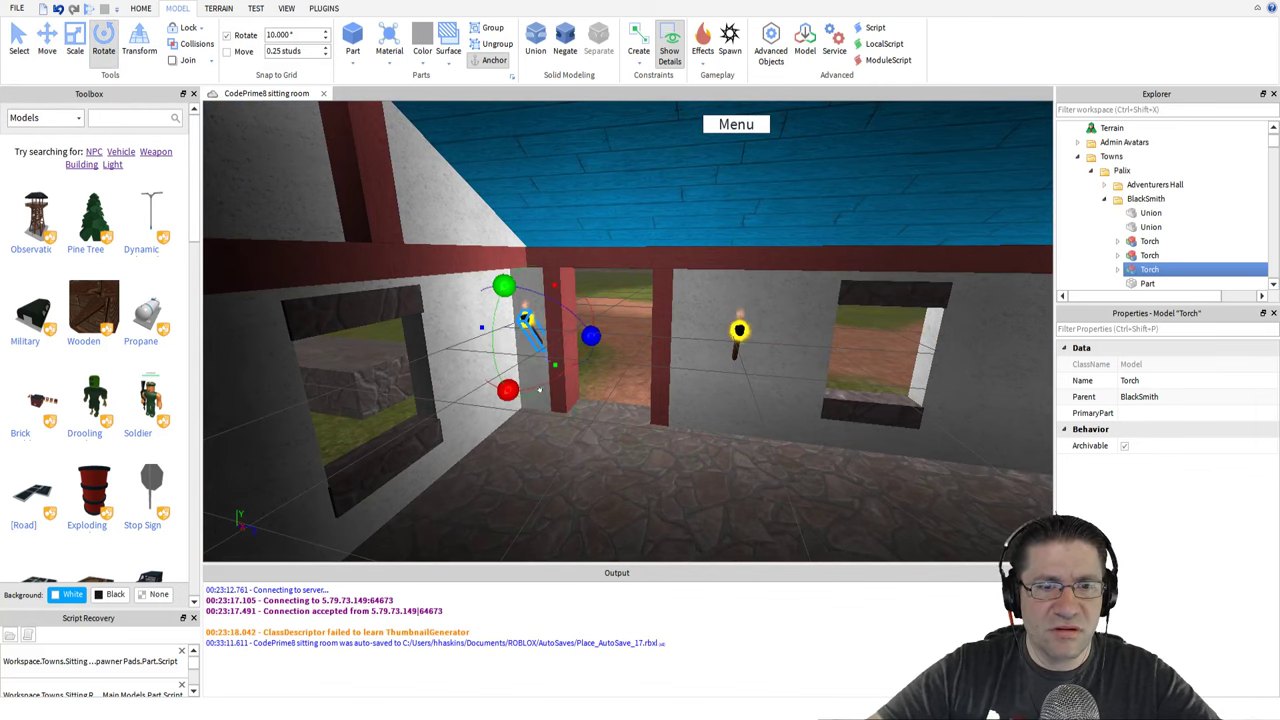
{"action": "right_click_drag", "start_coordinate": [527, 356], "coordinate": [529, 352]}
{"action": "key", "text": "w"}
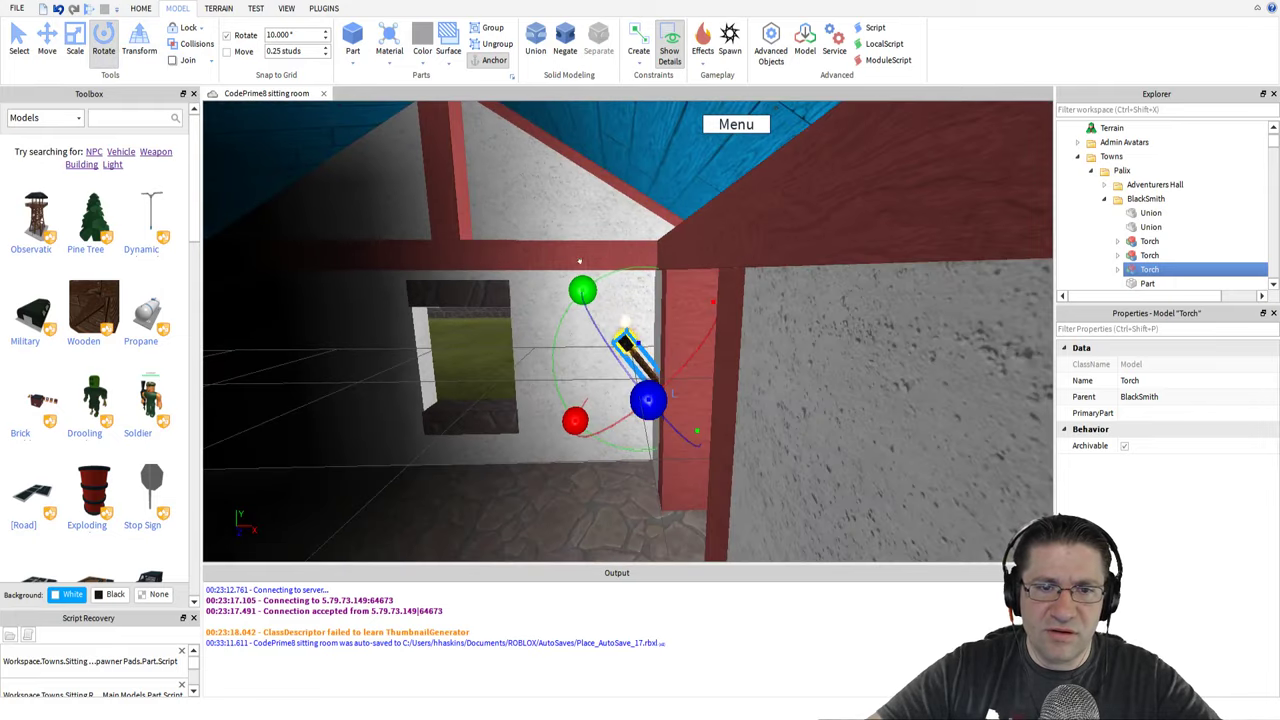
{"action": "left_click_drag", "start_coordinate": [581, 282], "coordinate": [658, 214]}
{"action": "right_click_drag", "start_coordinate": [547, 376], "coordinate": [546, 381]}
{"action": "left_click_drag", "start_coordinate": [547, 273], "coordinate": [655, 373]}
{"action": "right_click_drag", "start_coordinate": [655, 373], "coordinate": [620, 349]}
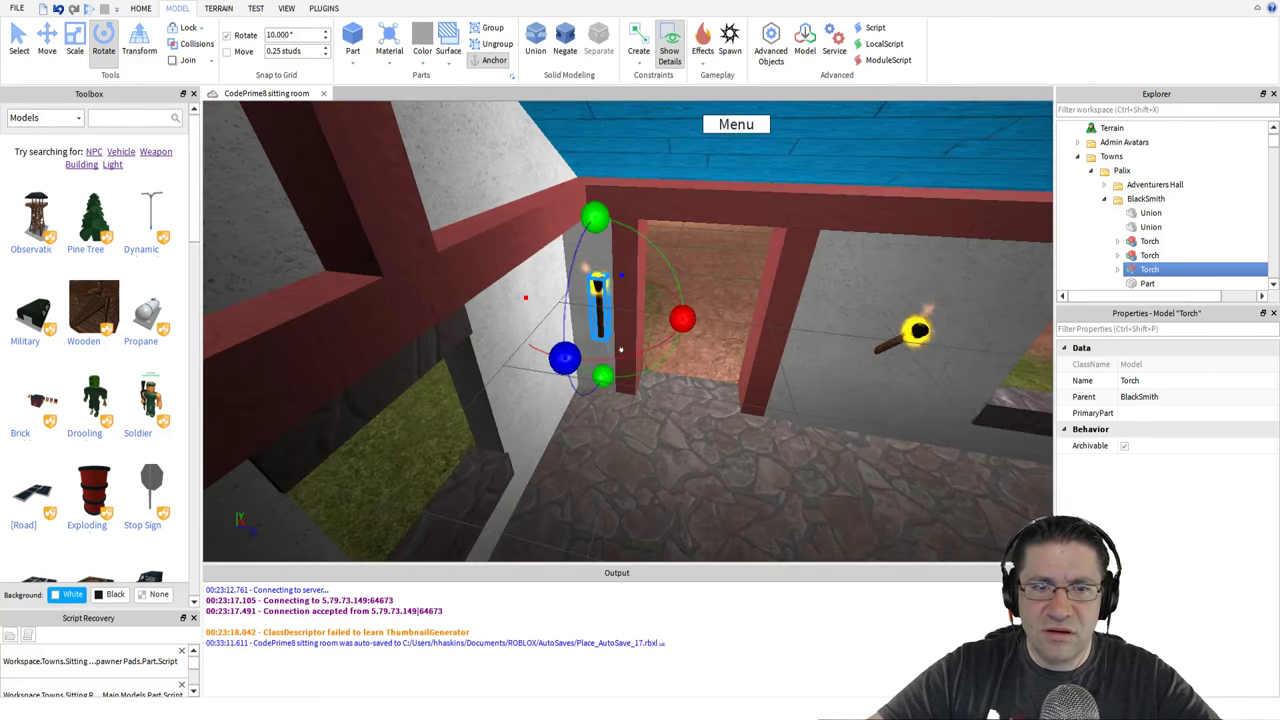
{"action": "left_click_drag", "start_coordinate": [581, 206], "coordinate": [655, 292]}
{"action": "right_click_drag", "start_coordinate": [689, 336], "coordinate": [684, 322]}
{"action": "key", "text": "w"}
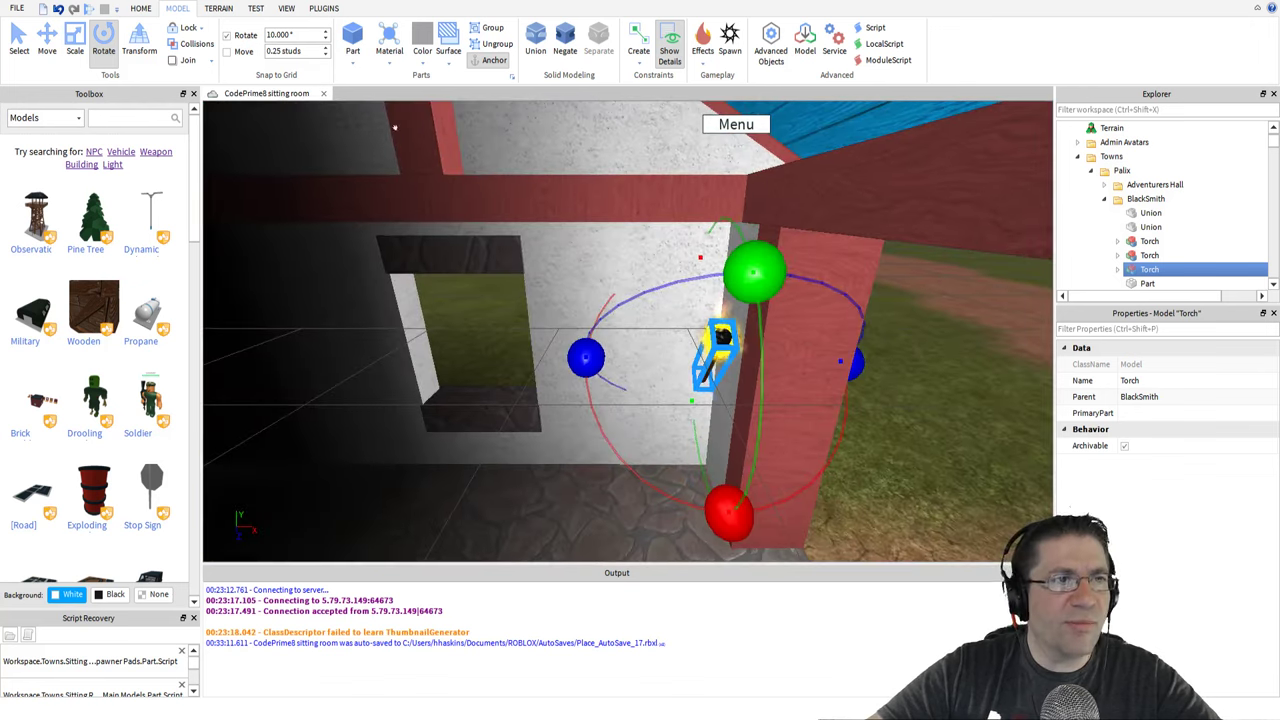
Move the rotated torch out of the corner toward the window and set it against the adjoining wall
{"action": "left_click", "coordinate": [47, 45]}
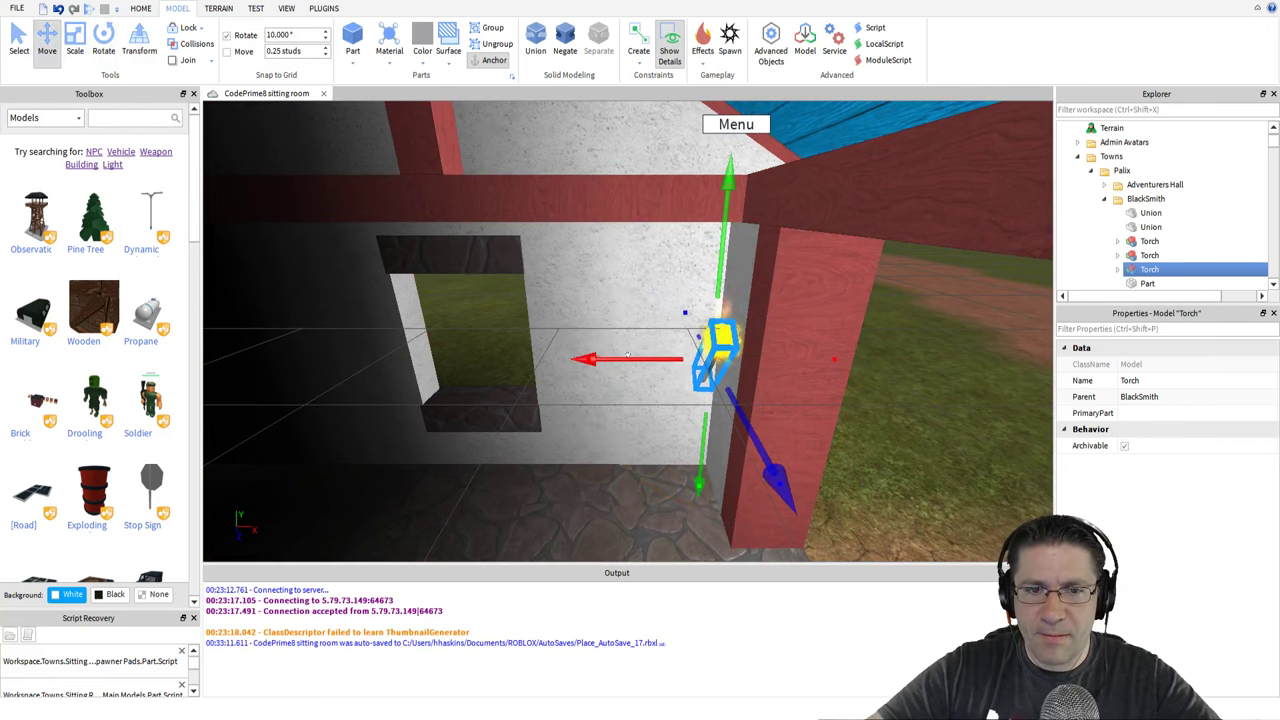
{"action": "left_click_drag", "start_coordinate": [628, 354], "coordinate": [517, 344]}
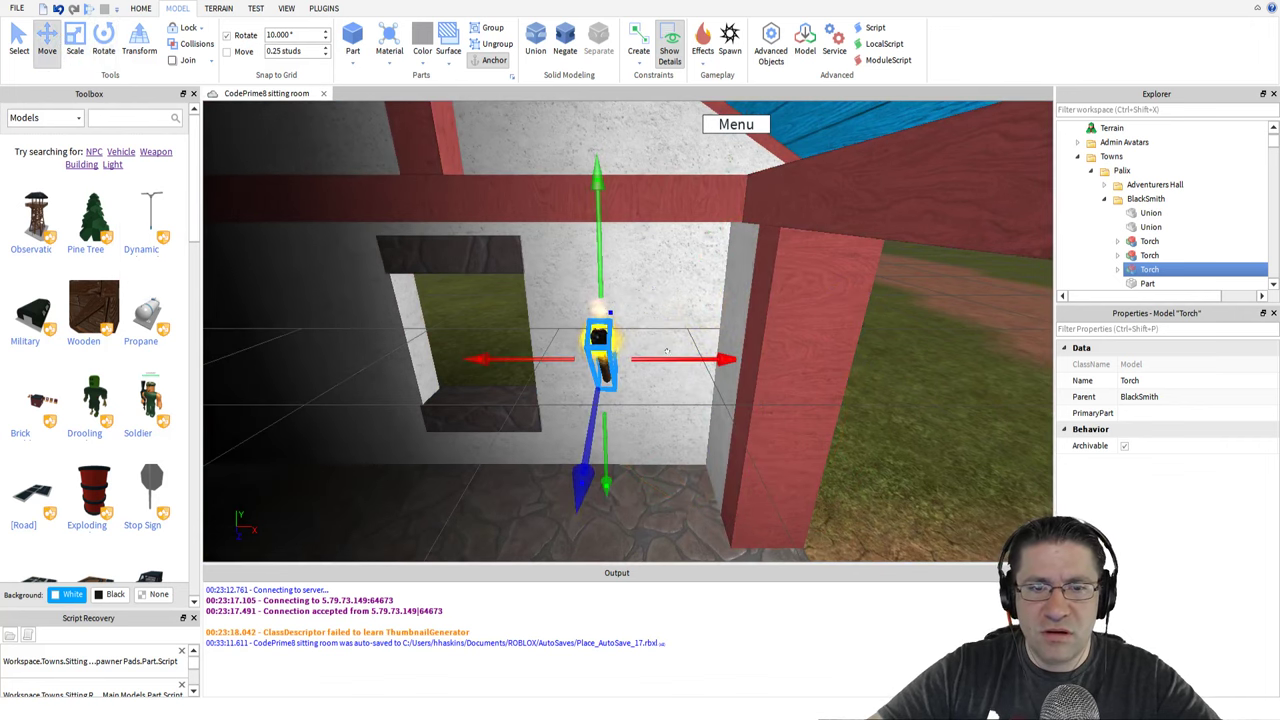
{"action": "right_click_drag", "start_coordinate": [666, 350], "coordinate": [555, 375]}
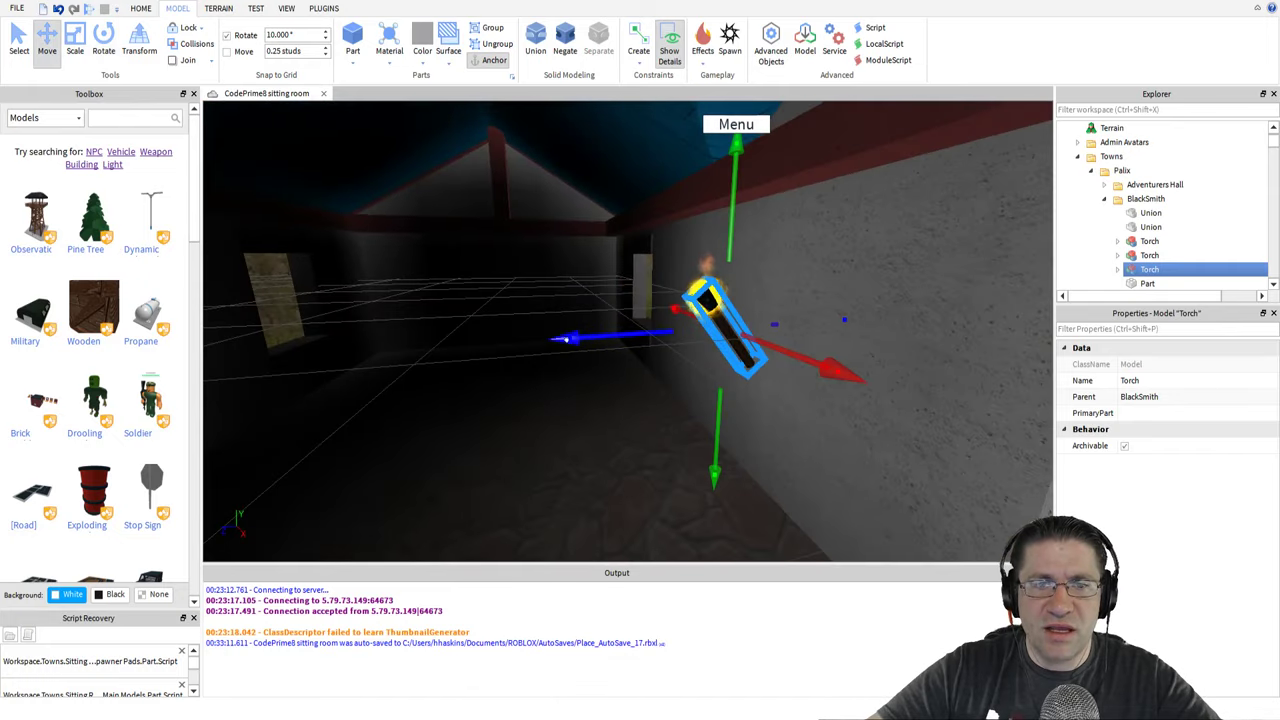
{"action": "left_click_drag", "start_coordinate": [565, 339], "coordinate": [604, 330]}
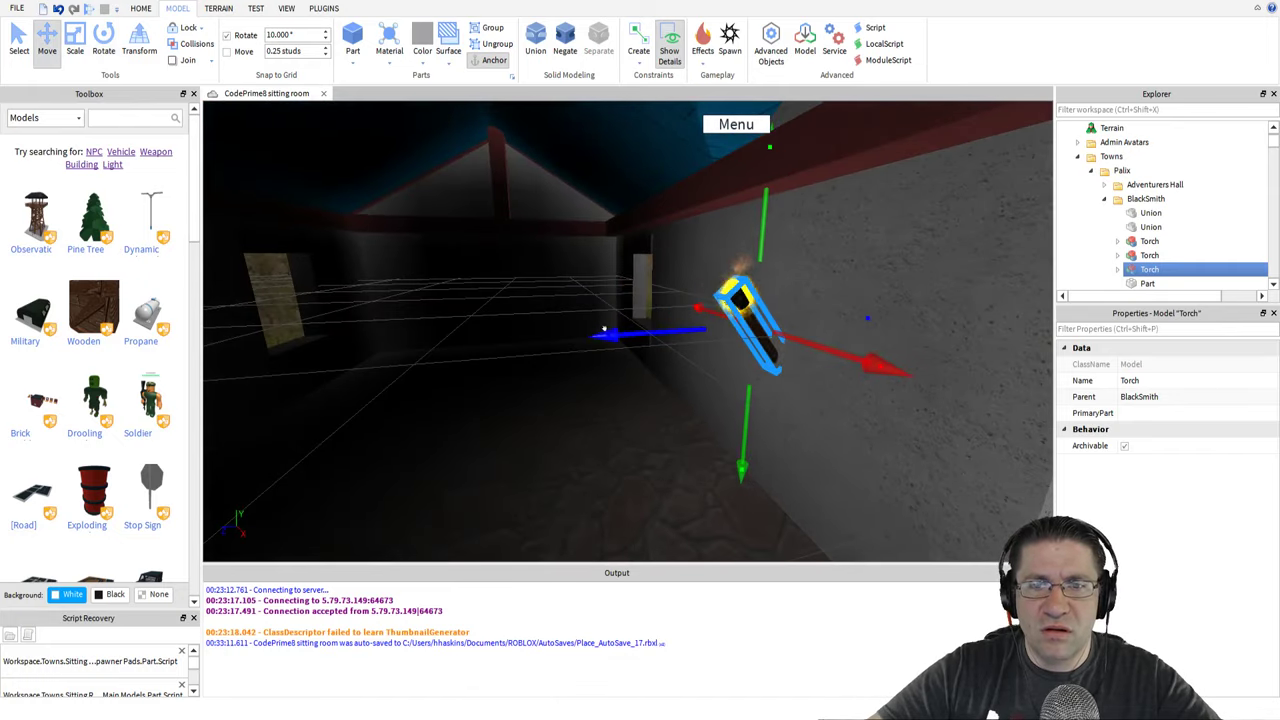
Duplicate the torch on the window wall and move the copy sideways toward the far window
{"action": "right_click_drag", "start_coordinate": [643, 337], "coordinate": [708, 341]}
{"action": "left_click_drag", "start_coordinate": [725, 323], "coordinate": [544, 320]}
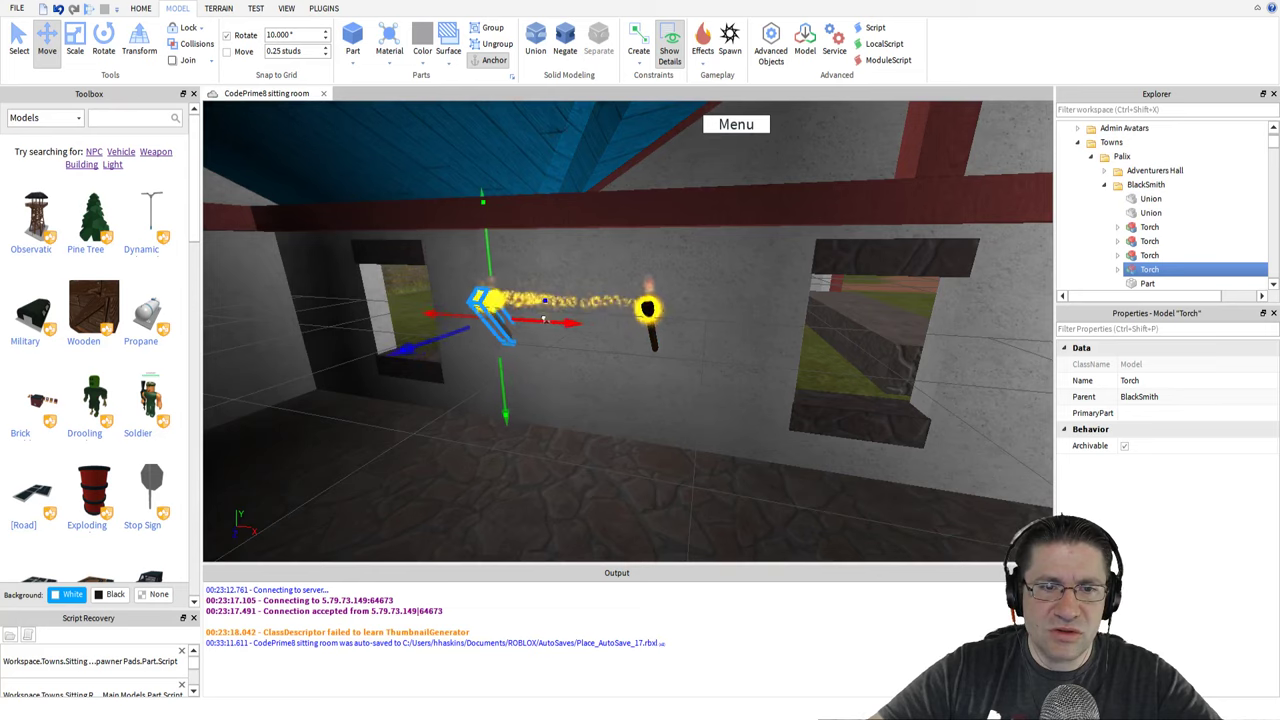
{"action": "right_click_drag", "start_coordinate": [553, 316], "coordinate": [670, 335]}
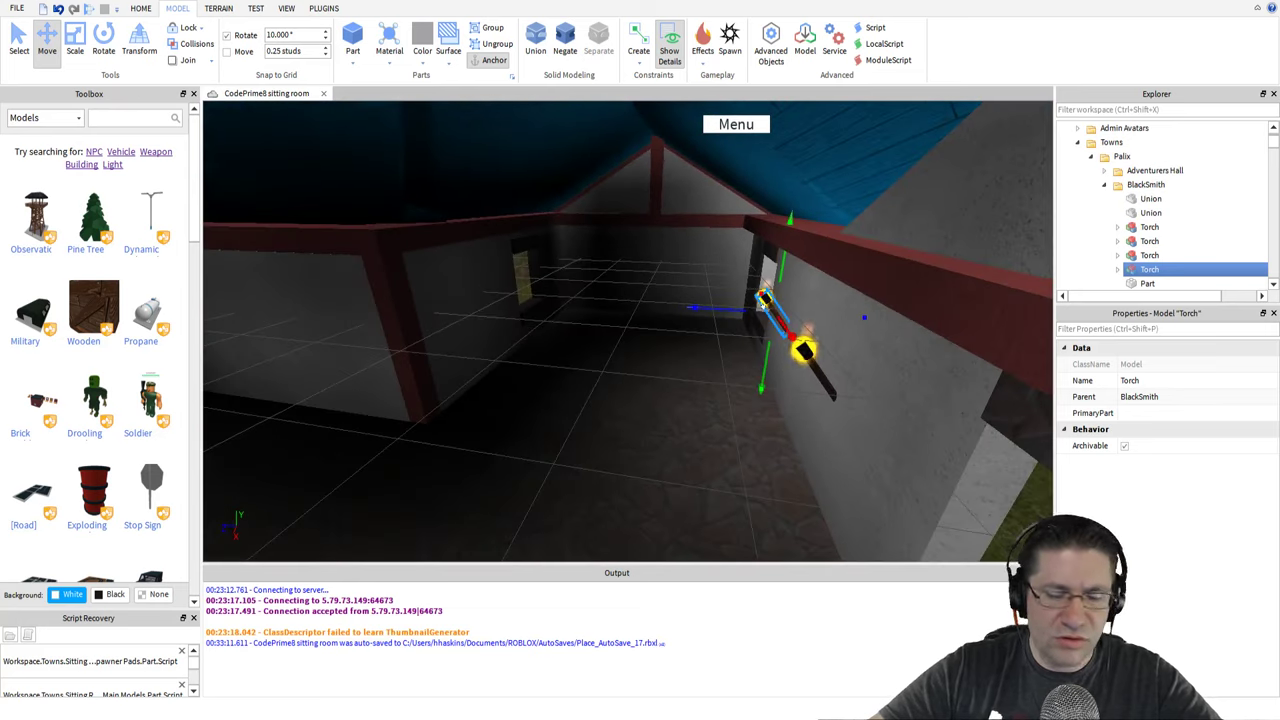
Duplicate the latest torch and move the copy across the room toward the opposite wall
{"action": "key", "text": "ctrl+d"}
{"action": "left_click_drag", "start_coordinate": [731, 305], "coordinate": [522, 297]}
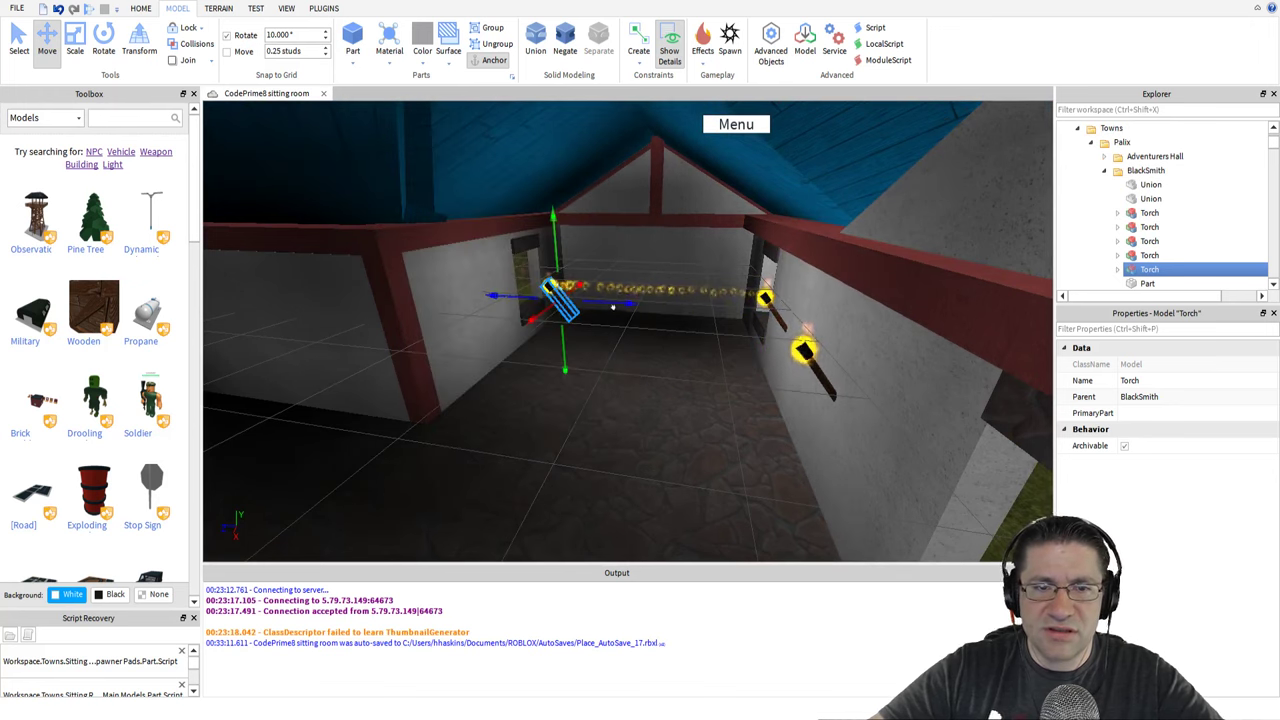
{"action": "key", "text": "w"}
{"action": "right_click_drag", "start_coordinate": [613, 308], "coordinate": [613, 308]}
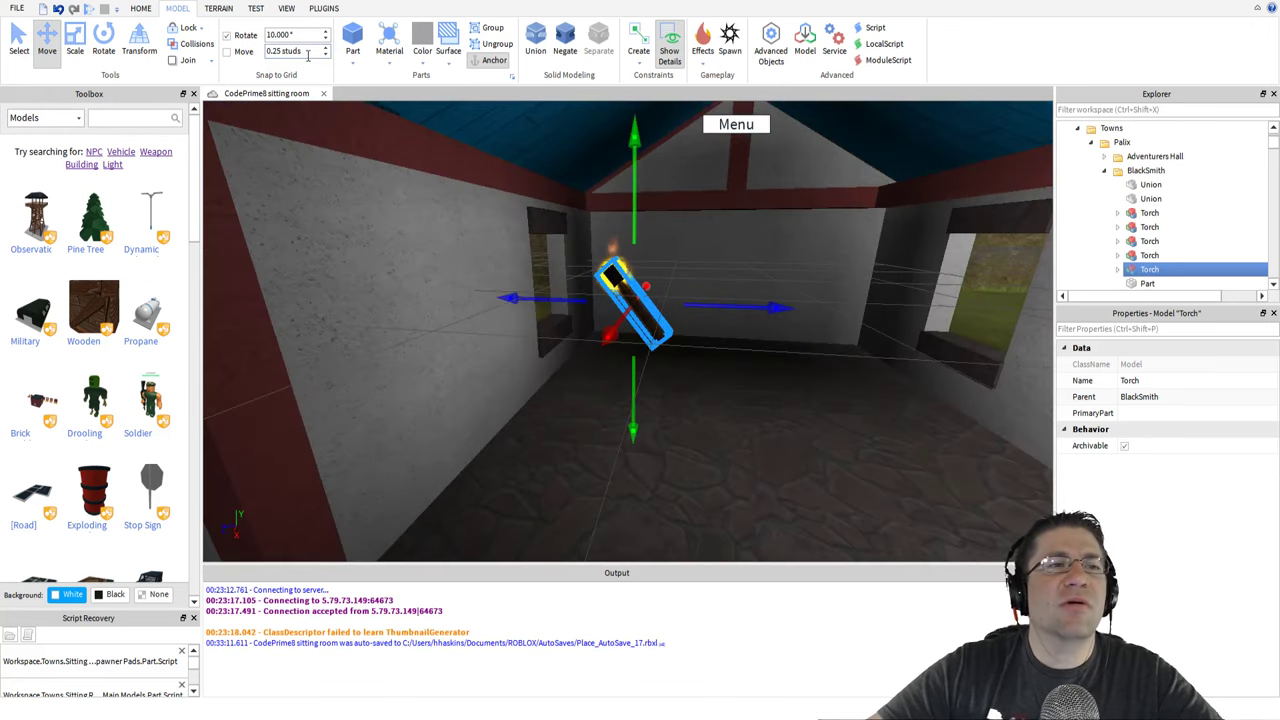
Rotate the copied torch to turn it around for mounting on the opposite wall
{"action": "left_click", "coordinate": [106, 36]}
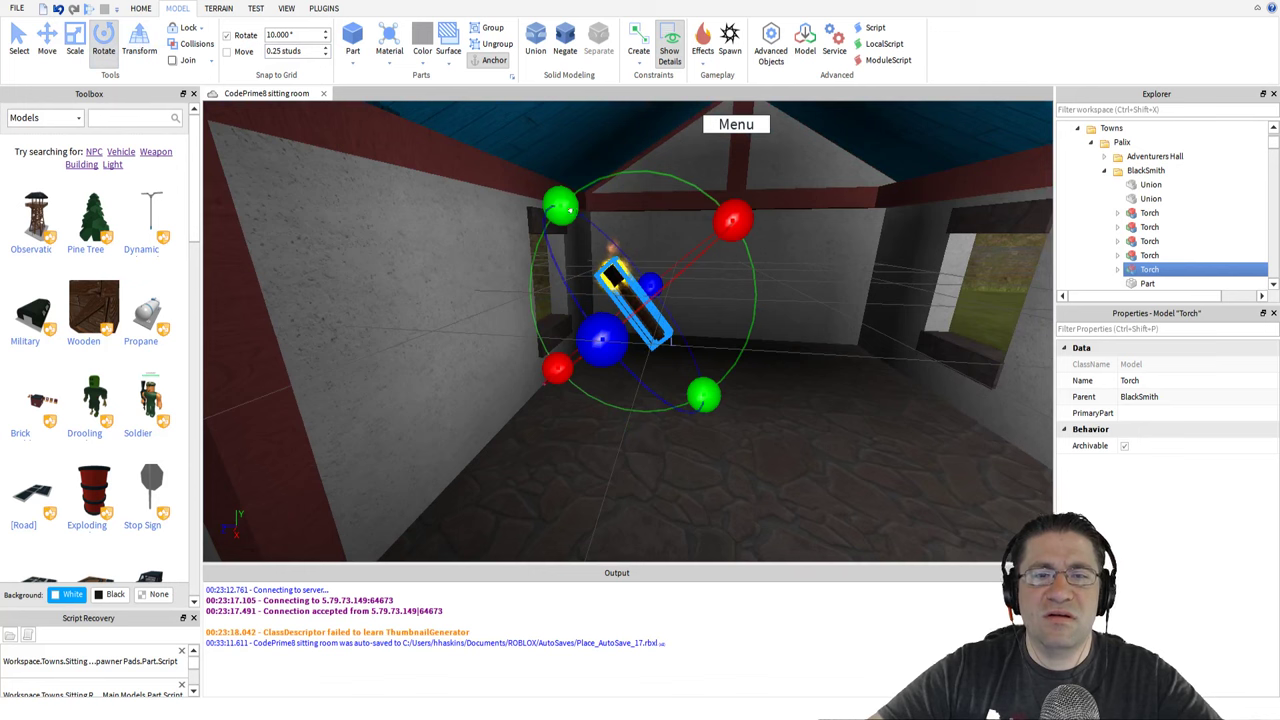
{"action": "left_click_drag", "start_coordinate": [570, 210], "coordinate": [635, 132]}
{"action": "right_click_drag", "start_coordinate": [635, 134], "coordinate": [638, 224]}
{"action": "key", "text": "w"}
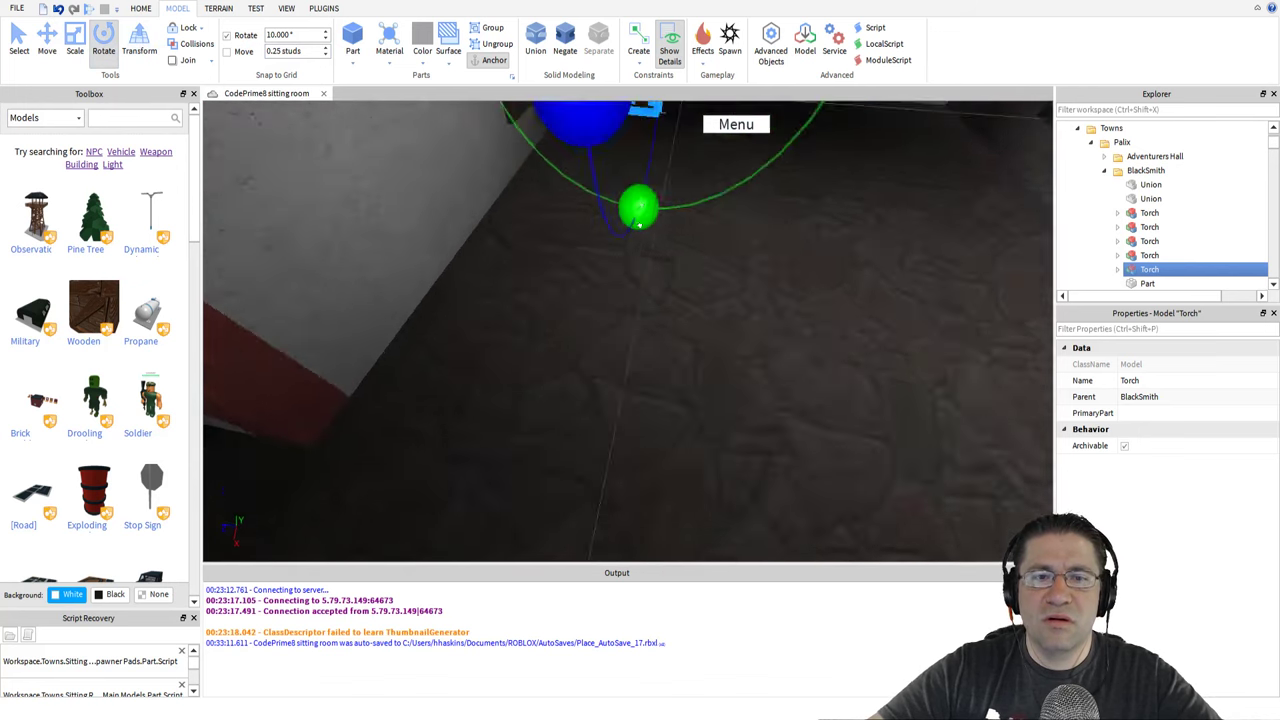
{"action": "scroll", "coordinate": [638, 224], "scroll_direction": "down", "scroll_amount": 4}
{"action": "left_click_drag", "start_coordinate": [533, 277], "coordinate": [780, 320]}
{"action": "right_click_drag", "start_coordinate": [780, 320], "coordinate": [776, 322]}
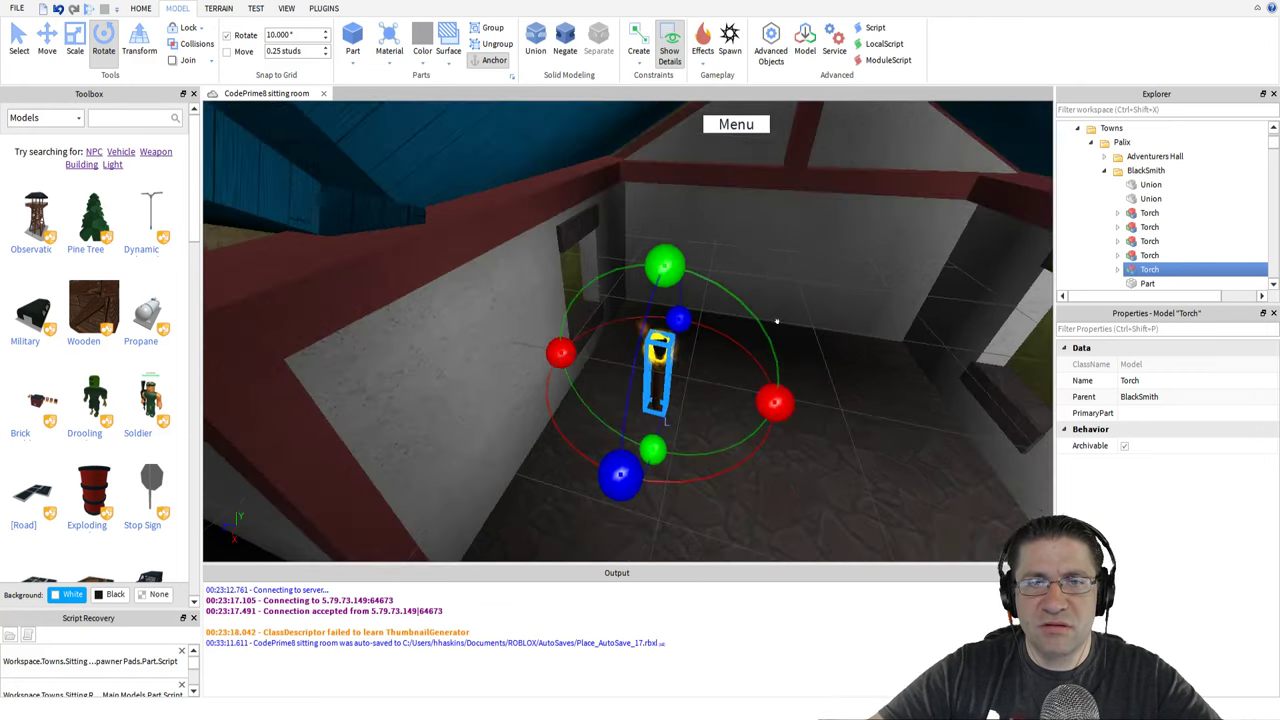
Place the torch at the opposite wall beside the window and adjust its tilt so it leans into the room
{"action": "left_click", "coordinate": [46, 40]}
{"action": "left_click_drag", "start_coordinate": [765, 392], "coordinate": [583, 367]}
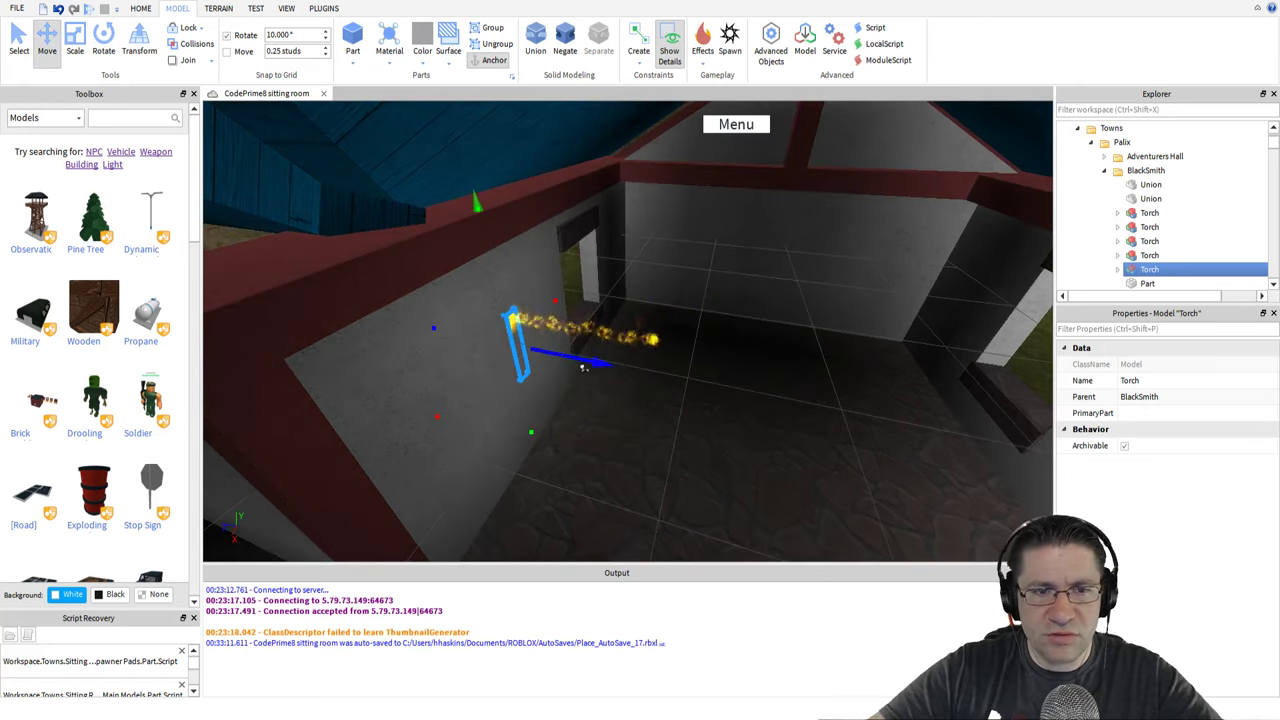
{"action": "left_click", "coordinate": [104, 40]}
{"action": "left_click_drag", "start_coordinate": [486, 243], "coordinate": [538, 267]}
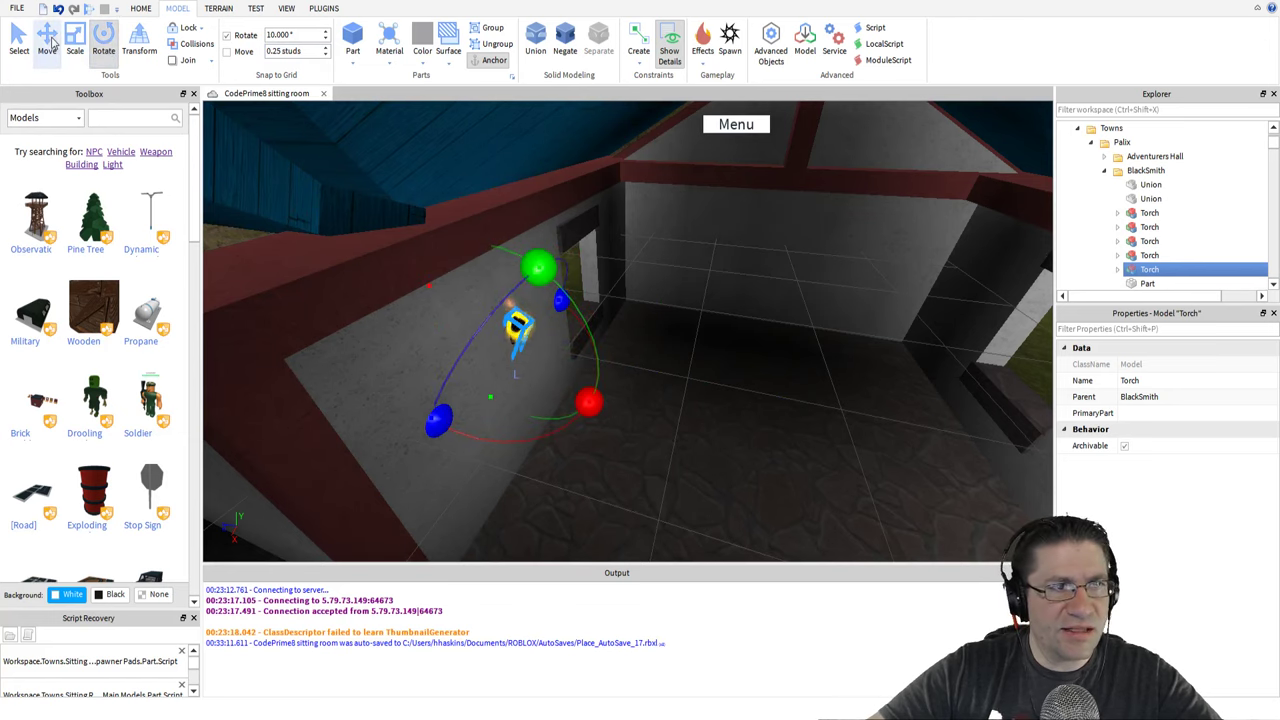
{"action": "left_click", "coordinate": [50, 44]}
{"action": "left_click_drag", "start_coordinate": [570, 344], "coordinate": [598, 352]}
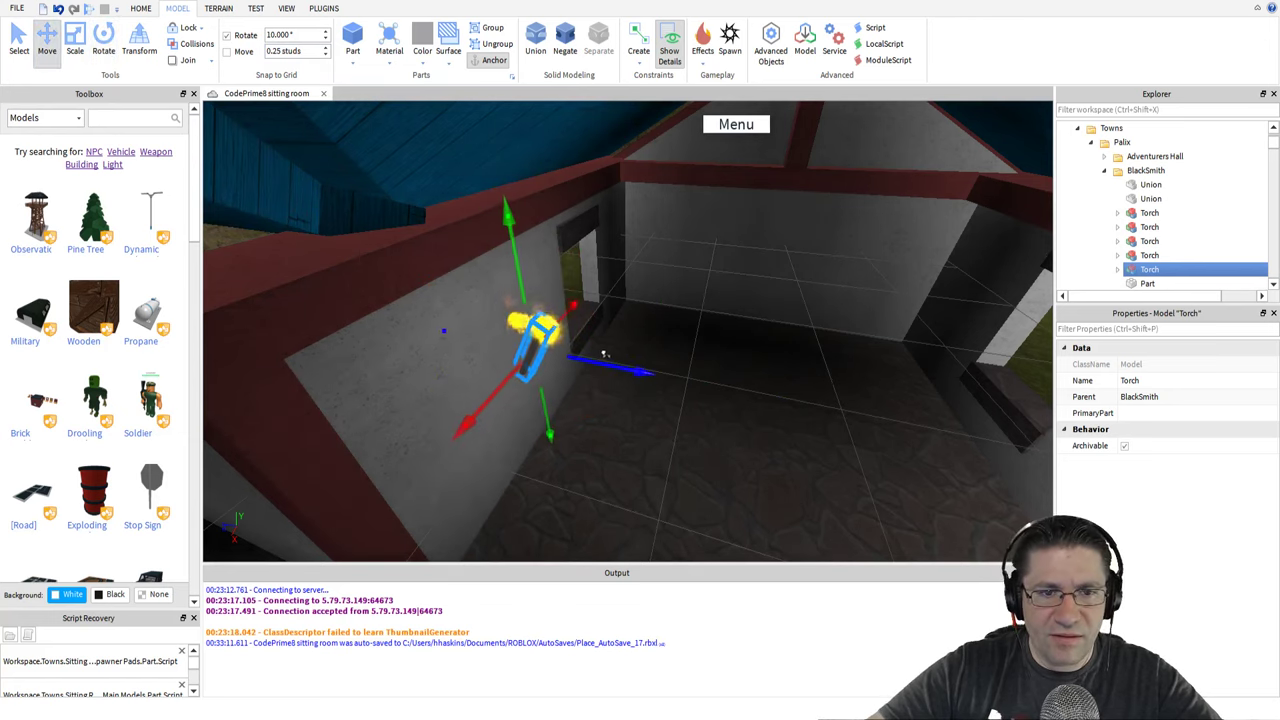
Check how the torch meets the wall from several angles and pull it away from the wall into the room
{"action": "right_click_drag", "start_coordinate": [597, 350], "coordinate": [641, 311]}
{"action": "scroll", "coordinate": [641, 311], "scroll_direction": "down", "scroll_amount": 2}
{"action": "scroll", "coordinate": [641, 311], "scroll_direction": "down", "scroll_amount": 3}
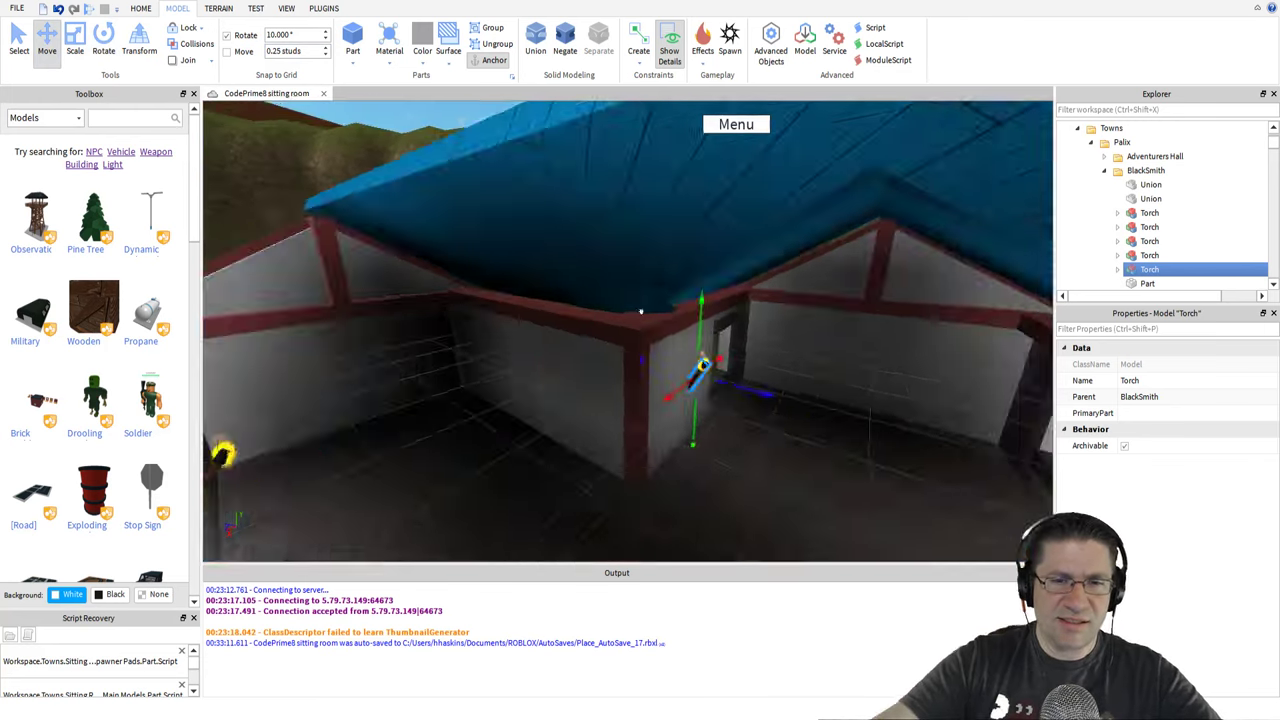
{"action": "scroll", "coordinate": [689, 369], "scroll_direction": "up", "scroll_amount": 5}
{"action": "right_click_drag", "start_coordinate": [689, 369], "coordinate": [691, 373]}
{"action": "scroll", "coordinate": [691, 373], "scroll_direction": "up", "scroll_amount": 3}
{"action": "scroll", "coordinate": [691, 373], "scroll_direction": "down", "scroll_amount": 4}
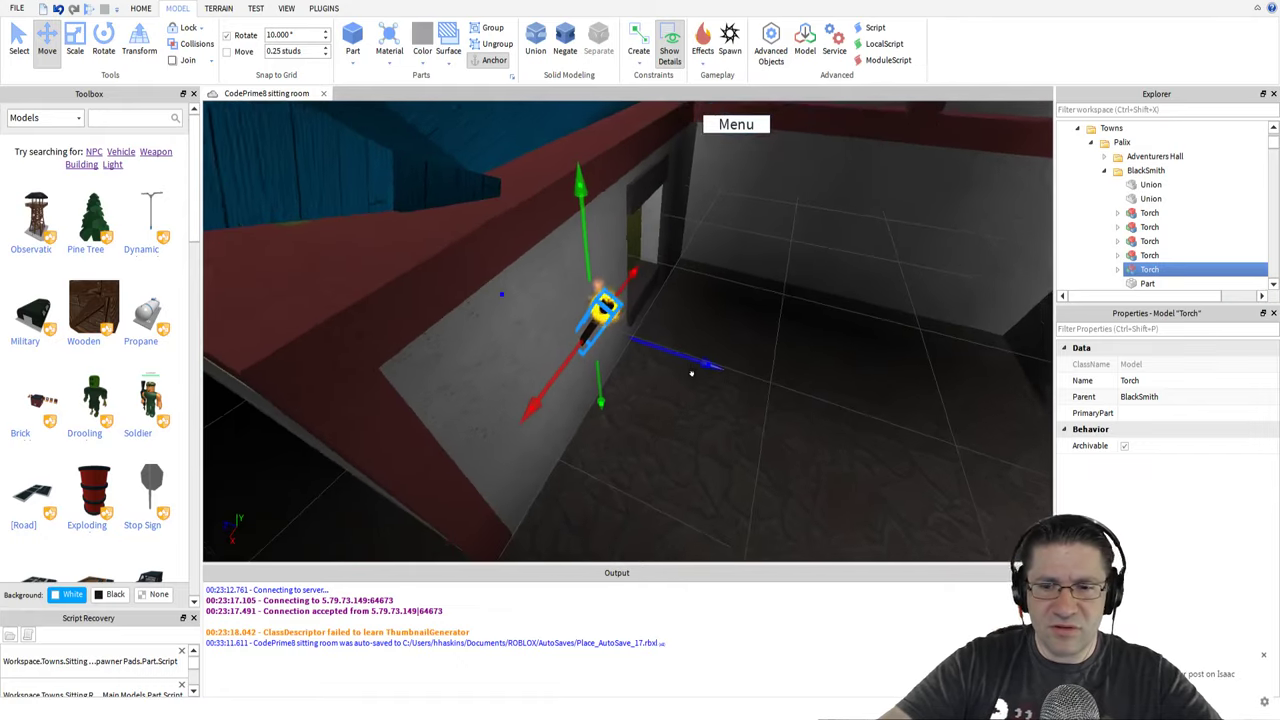
{"action": "scroll", "coordinate": [691, 373], "scroll_direction": "up", "scroll_amount": 2}
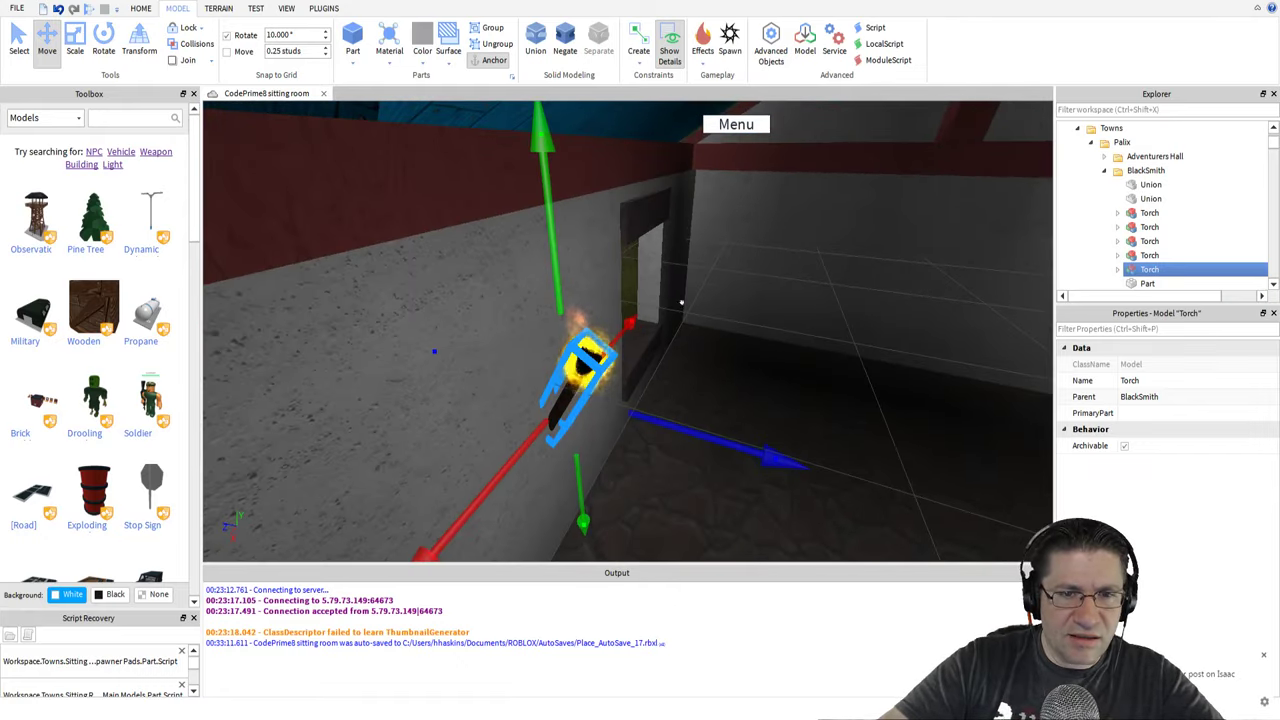
{"action": "right_click_drag", "start_coordinate": [680, 300], "coordinate": [686, 298]}
{"action": "scroll", "coordinate": [686, 298], "scroll_direction": "down", "scroll_amount": 4}
{"action": "right_click_drag", "start_coordinate": [677, 391], "coordinate": [718, 285]}
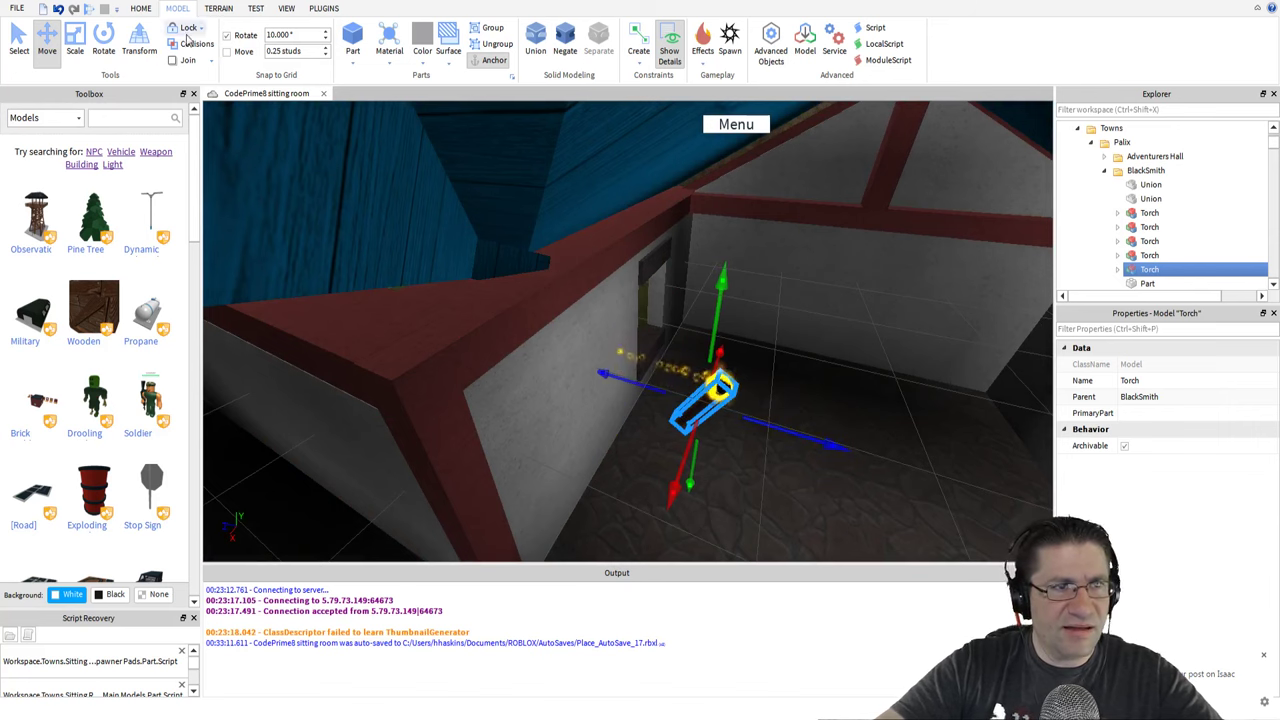
Try rotating the pulled-out torch to a different orientation and undo the rotations
{"action": "left_click", "coordinate": [109, 41]}
{"action": "left_click_drag", "start_coordinate": [778, 340], "coordinate": [571, 274]}
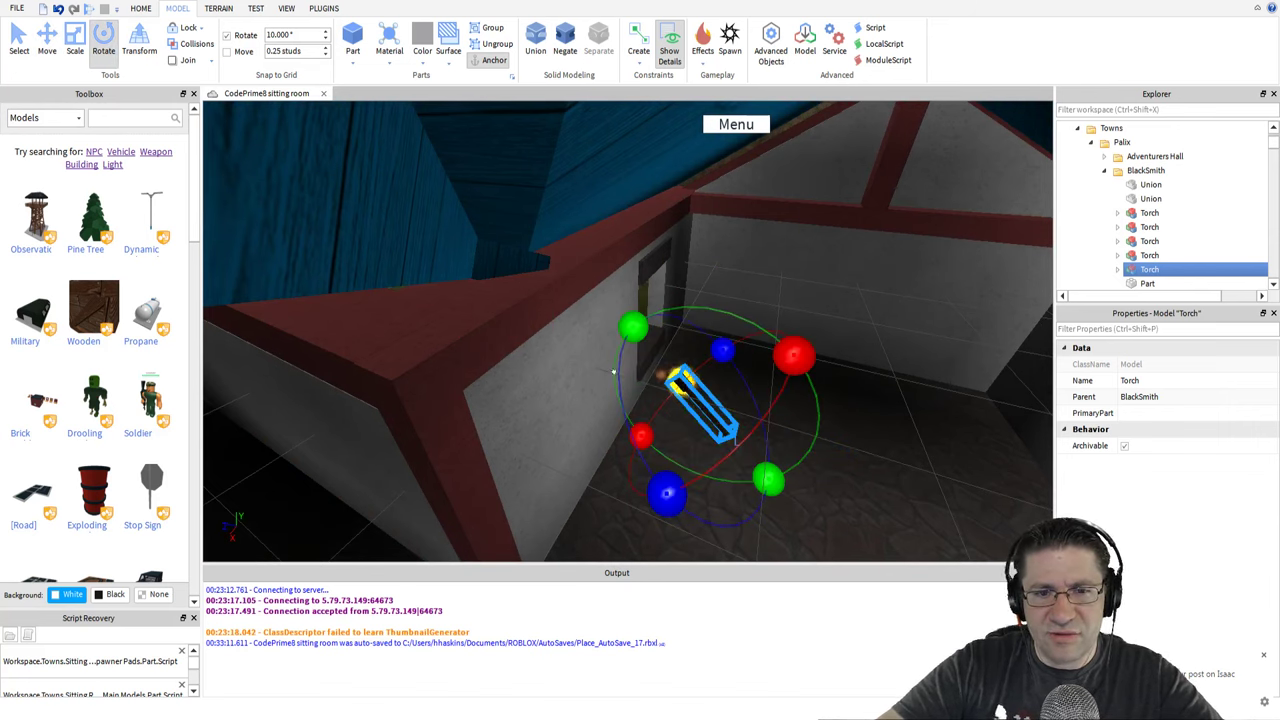
{"action": "left_click_drag", "start_coordinate": [620, 368], "coordinate": [623, 414]}
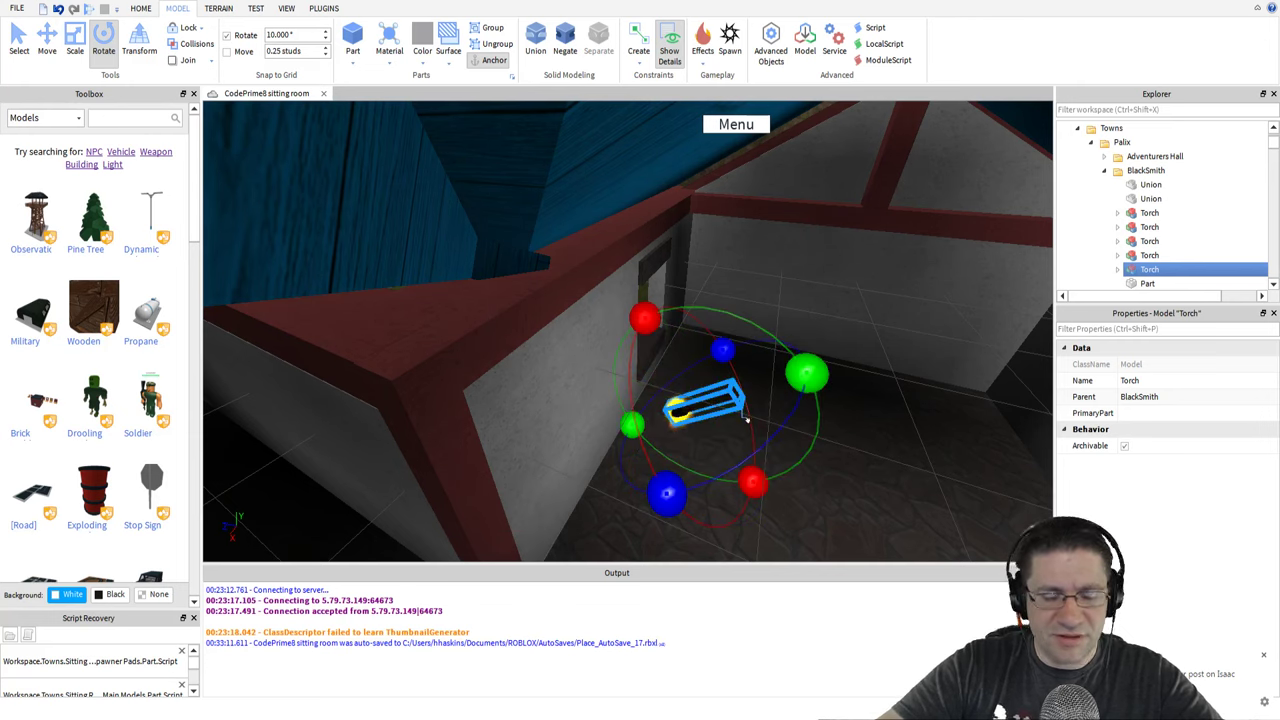
{"action": "key", "text": "ctrl+t"}
{"action": "key", "text": "ctrl+t"}
{"action": "right_click", "coordinate": [841, 409]}
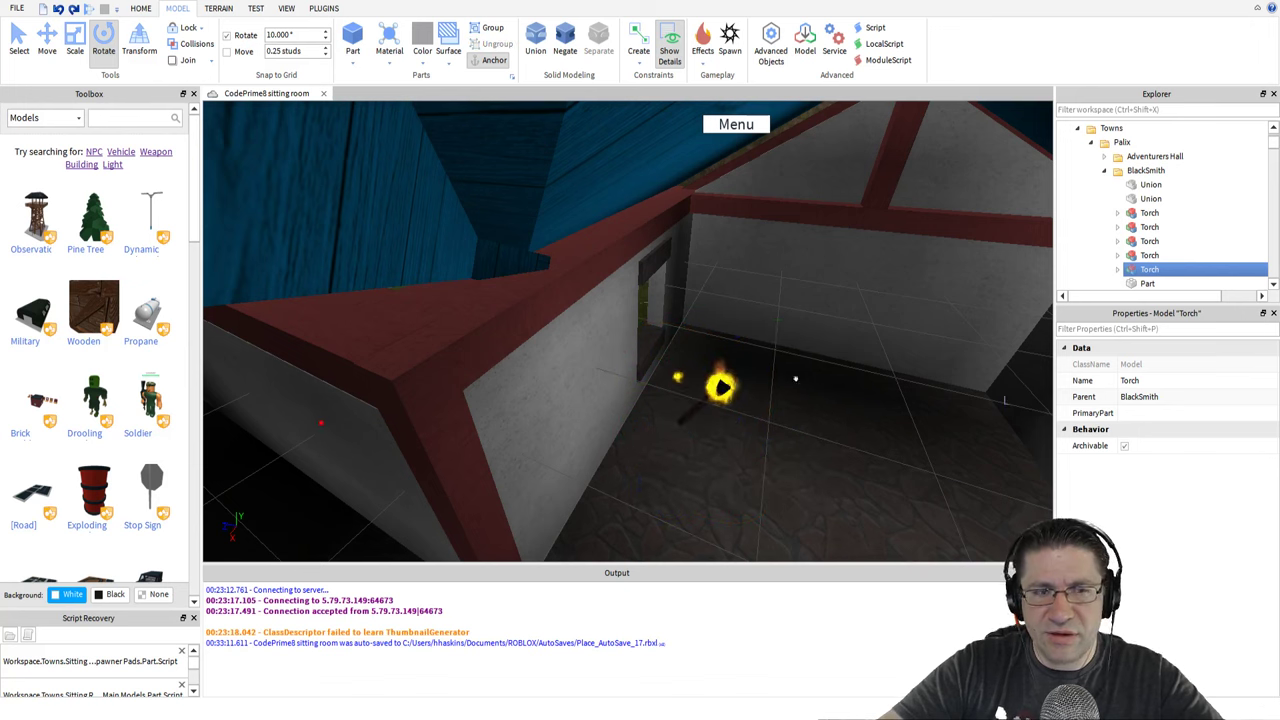
Move the pulled-out torch back along its depth axis so it sits against the wall beside the window
{"action": "left_click", "coordinate": [42, 42]}
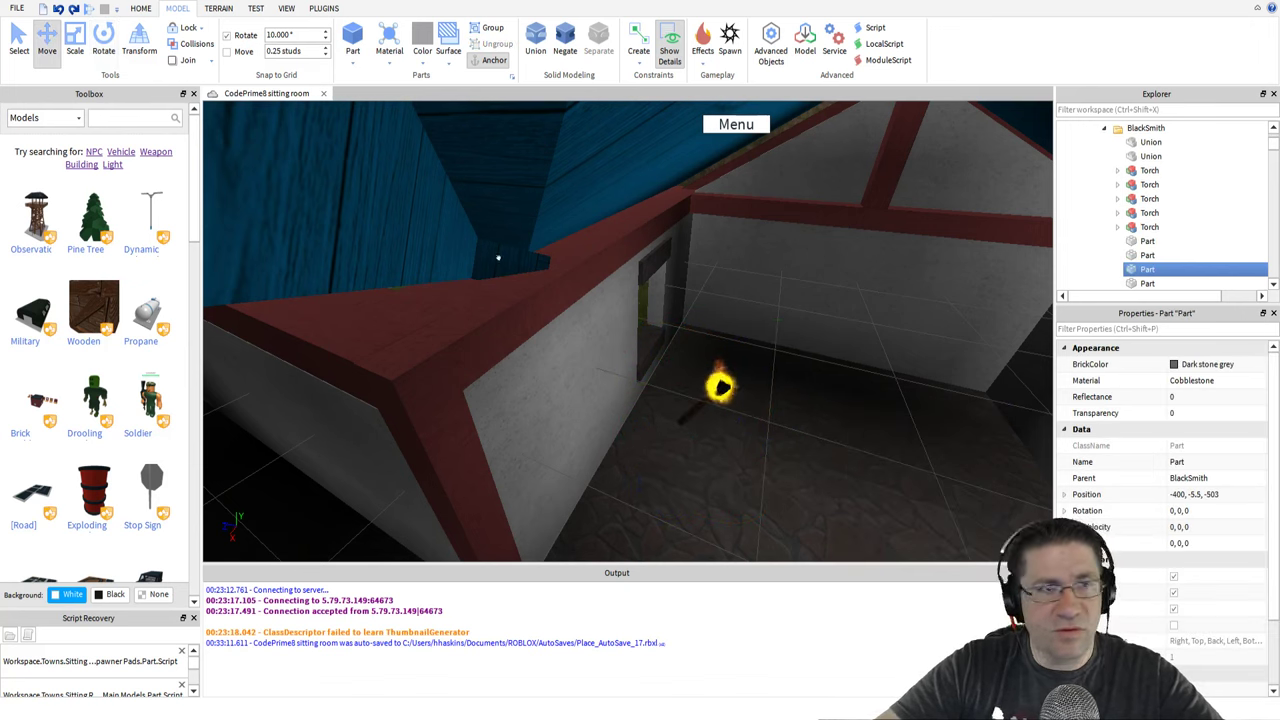
{"action": "left_click", "coordinate": [706, 378]}
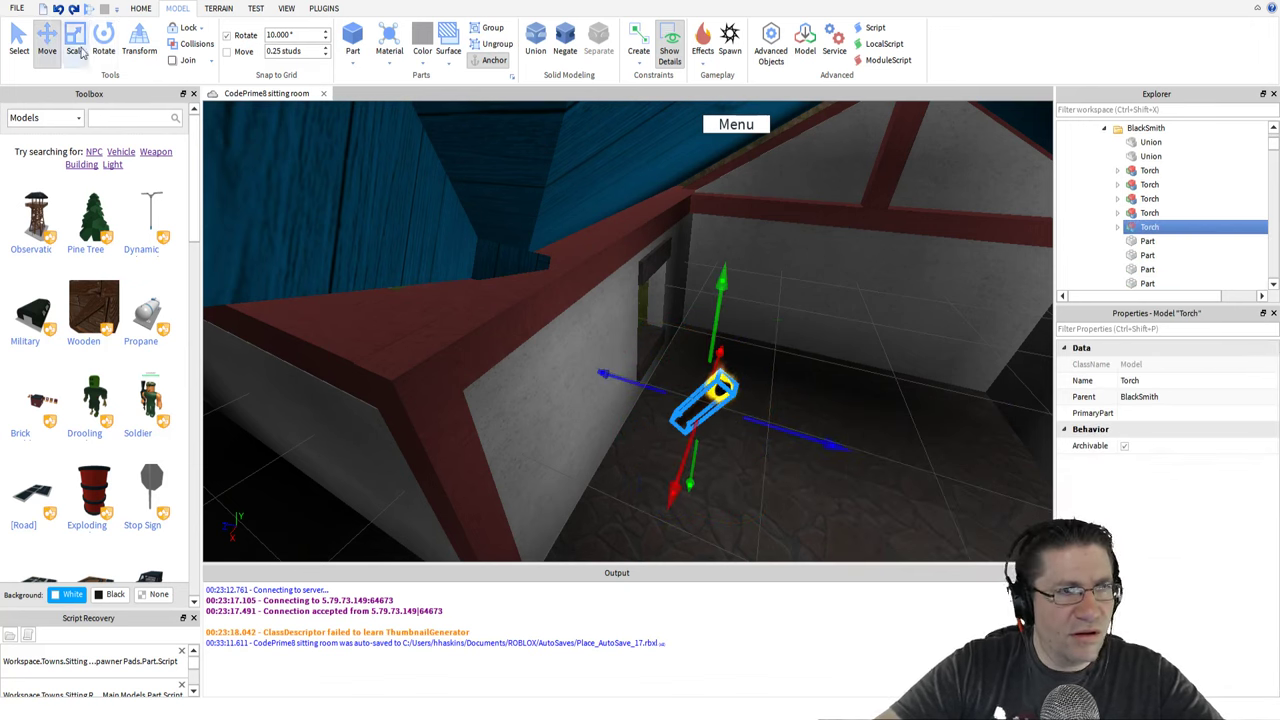
{"action": "left_click_drag", "start_coordinate": [857, 445], "coordinate": [690, 430]}
{"action": "right_click_drag", "start_coordinate": [686, 437], "coordinate": [679, 437]}
Insert the anvil from My Models and move it off the blue roof to above the dirt path outside
{"action": "left_click", "coordinate": [68, 119]}
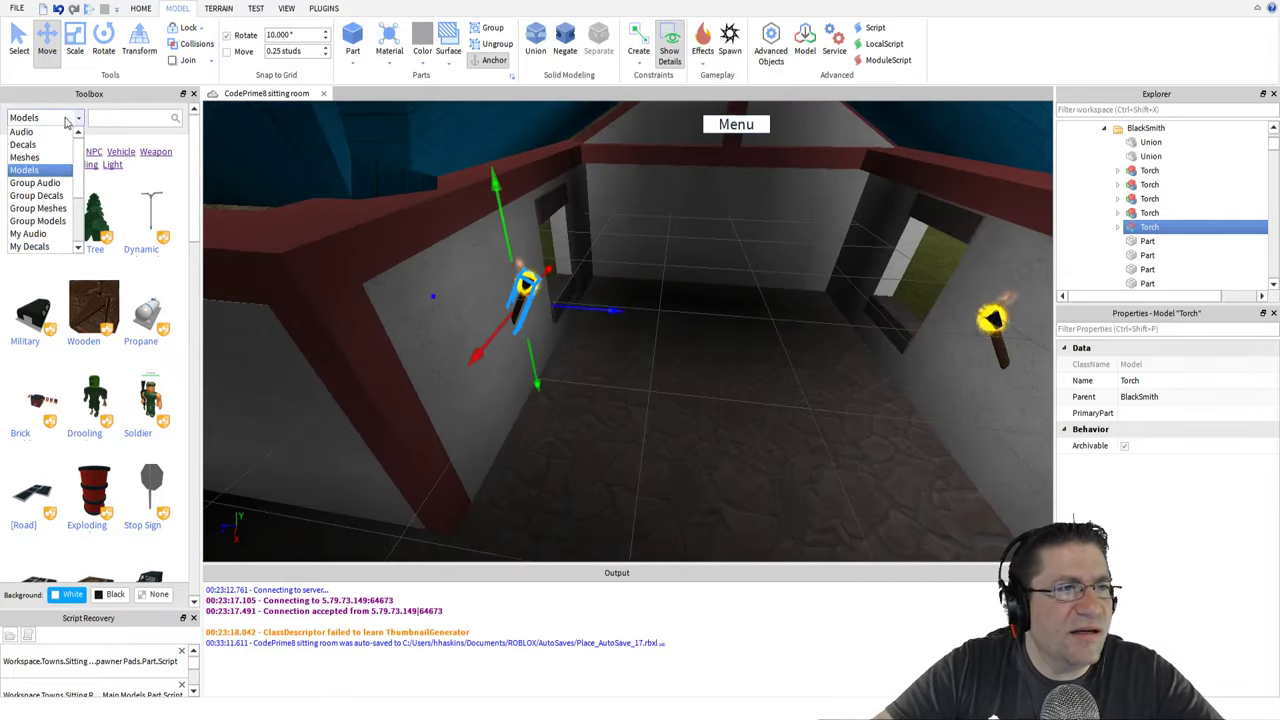
{"action": "scroll", "coordinate": [55, 190], "scroll_direction": "down", "scroll_amount": 3}
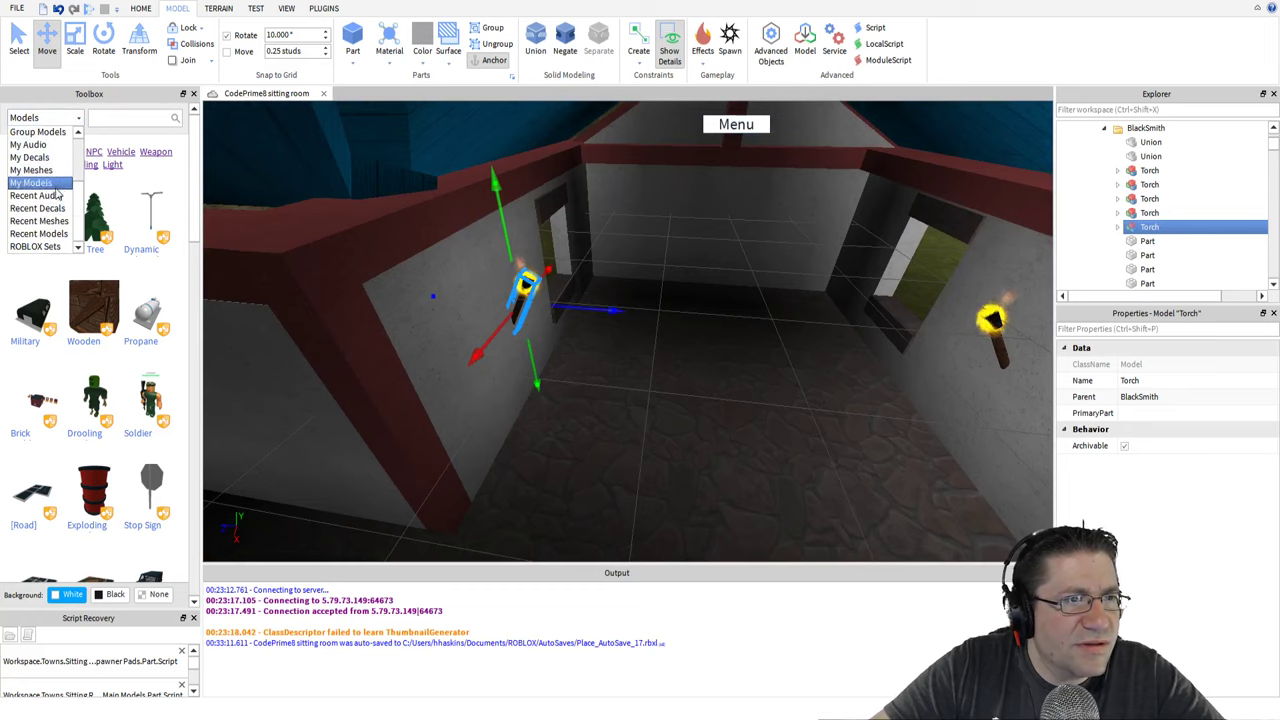
{"action": "left_click", "coordinate": [45, 183]}
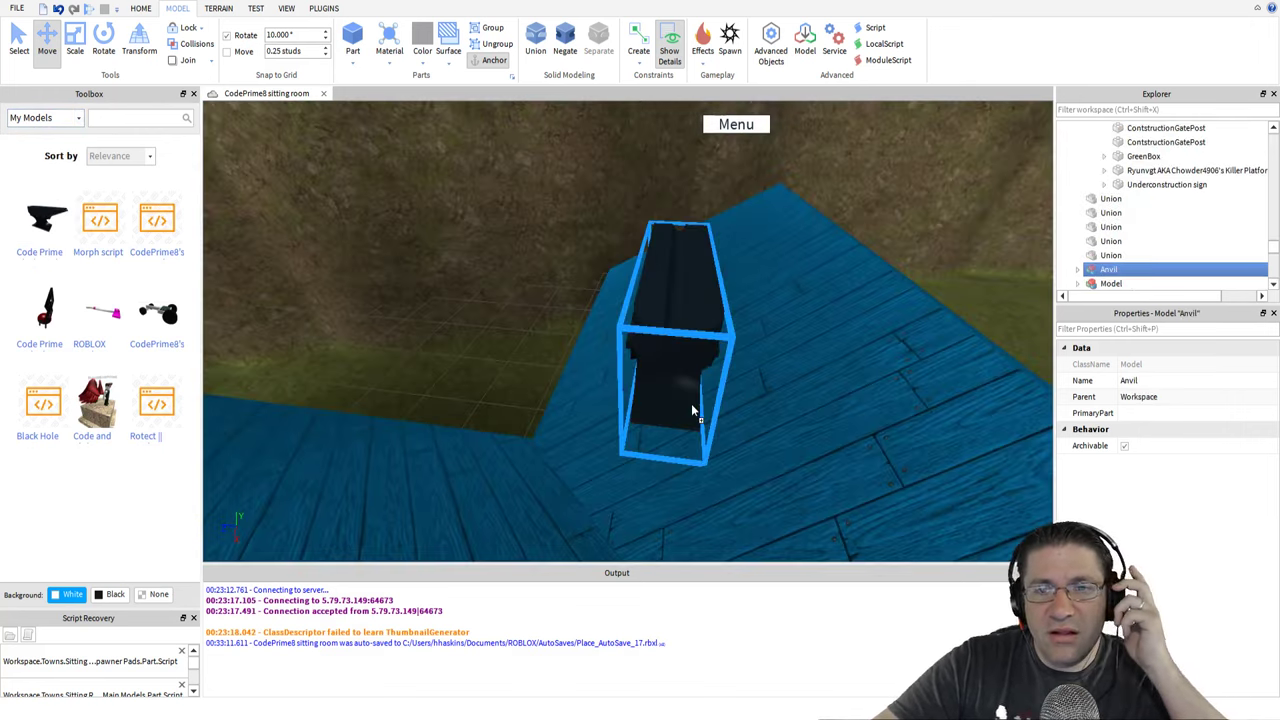
{"action": "left_click_drag", "start_coordinate": [691, 403], "coordinate": [709, 434]}
{"action": "right_click_drag", "start_coordinate": [709, 434], "coordinate": [893, 309]}
{"action": "left_click_drag", "start_coordinate": [968, 314], "coordinate": [486, 354]}
{"action": "key", "text": "a"}
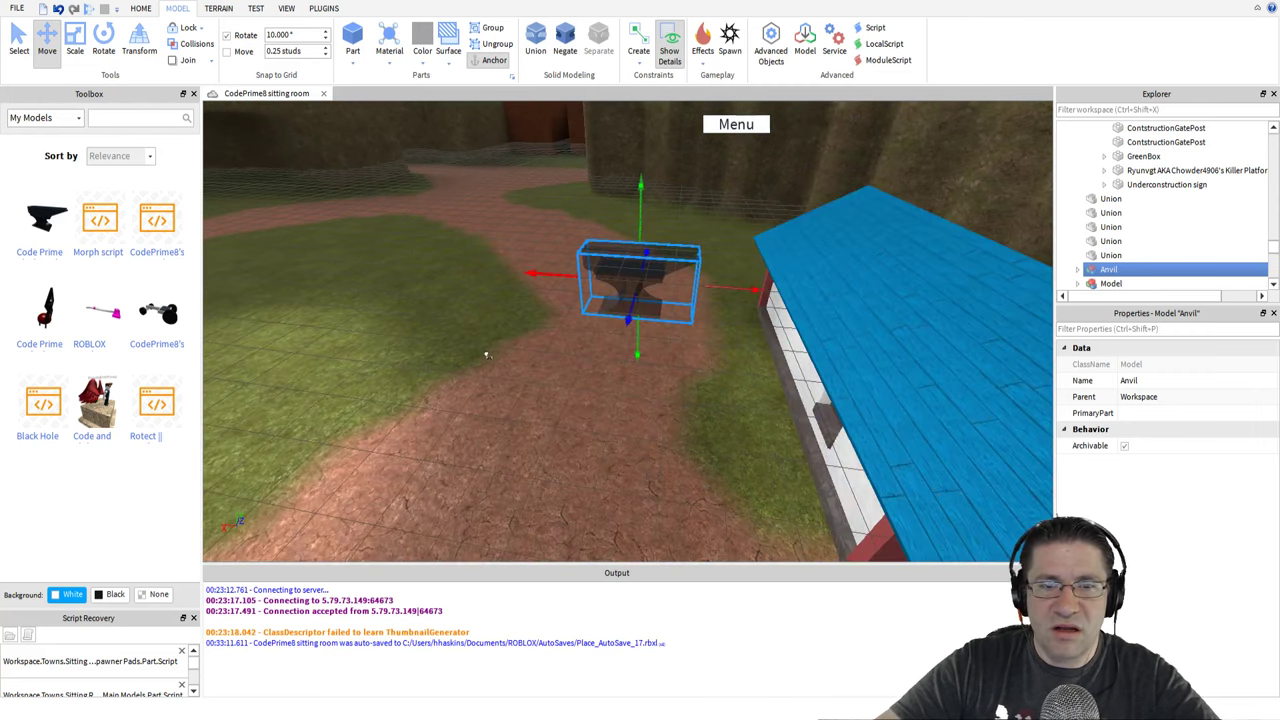
Lower the anvil to ground level and slide it inside the BlackSmith building
{"action": "left_click_drag", "start_coordinate": [640, 182], "coordinate": [642, 374]}
{"action": "right_click_drag", "start_coordinate": [642, 382], "coordinate": [646, 424]}
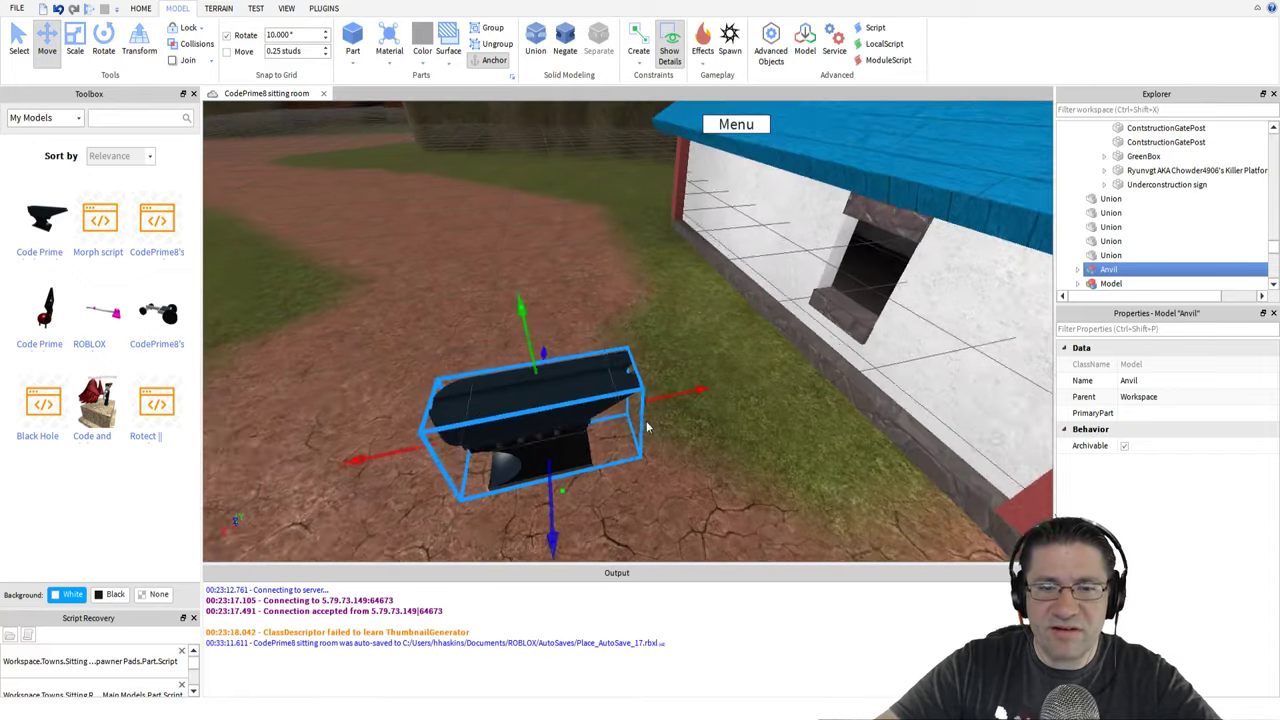
{"action": "key", "text": "a"}
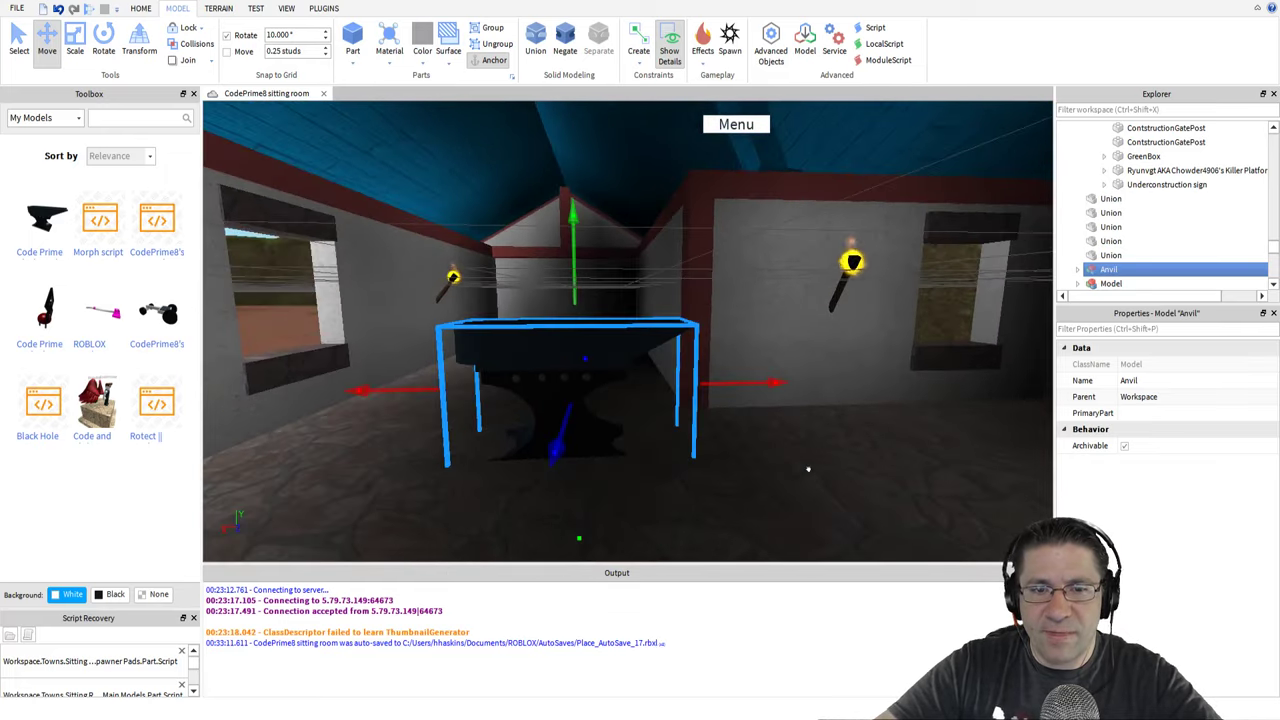
{"action": "key", "text": "w"}
{"action": "right_click_drag", "start_coordinate": [808, 469], "coordinate": [808, 468]}
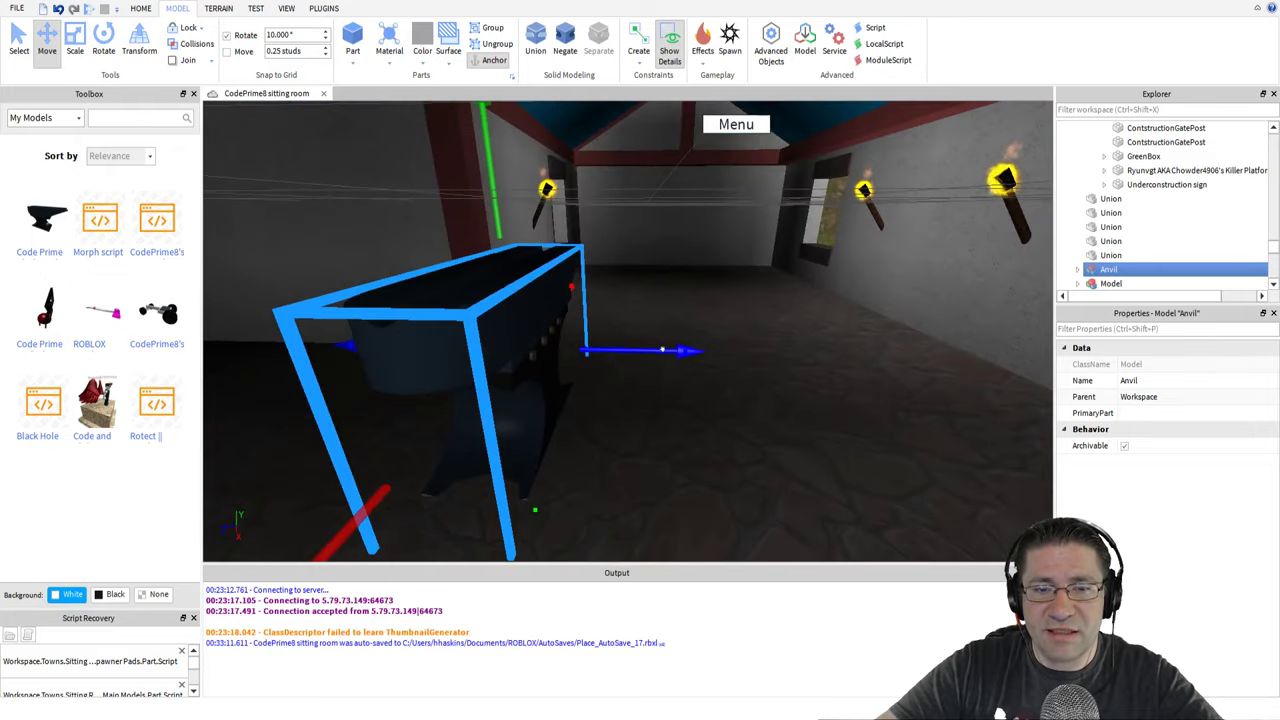
Slide the anvil across into the Adventurers Hall and position it a short distance in front of the wooden counter
{"action": "key", "text": "d"}
{"action": "left_click_drag", "start_coordinate": [662, 350], "coordinate": [709, 346]}
{"action": "key", "text": "d"}
{"action": "right_click_drag", "start_coordinate": [709, 346], "coordinate": [604, 326]}
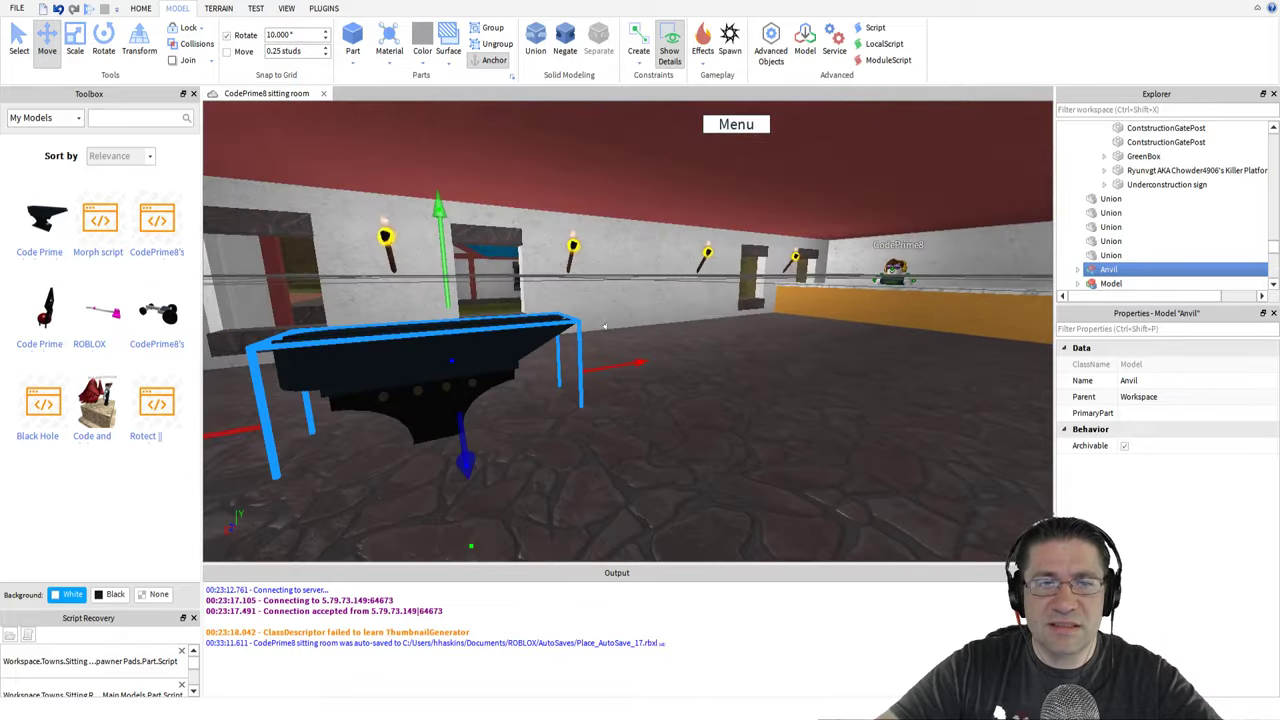
{"action": "left_click_drag", "start_coordinate": [610, 376], "coordinate": [580, 314]}
{"action": "key", "text": "f"}
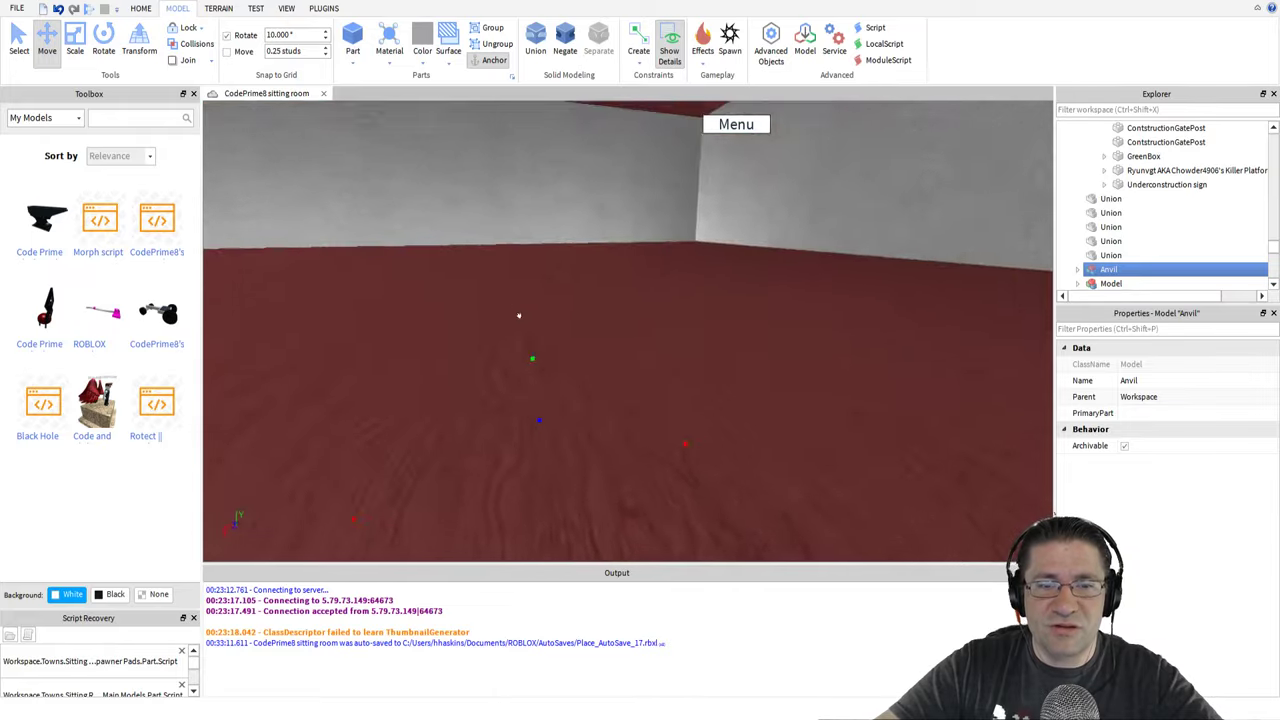
{"action": "key", "text": "s"}
{"action": "key", "text": "a"}
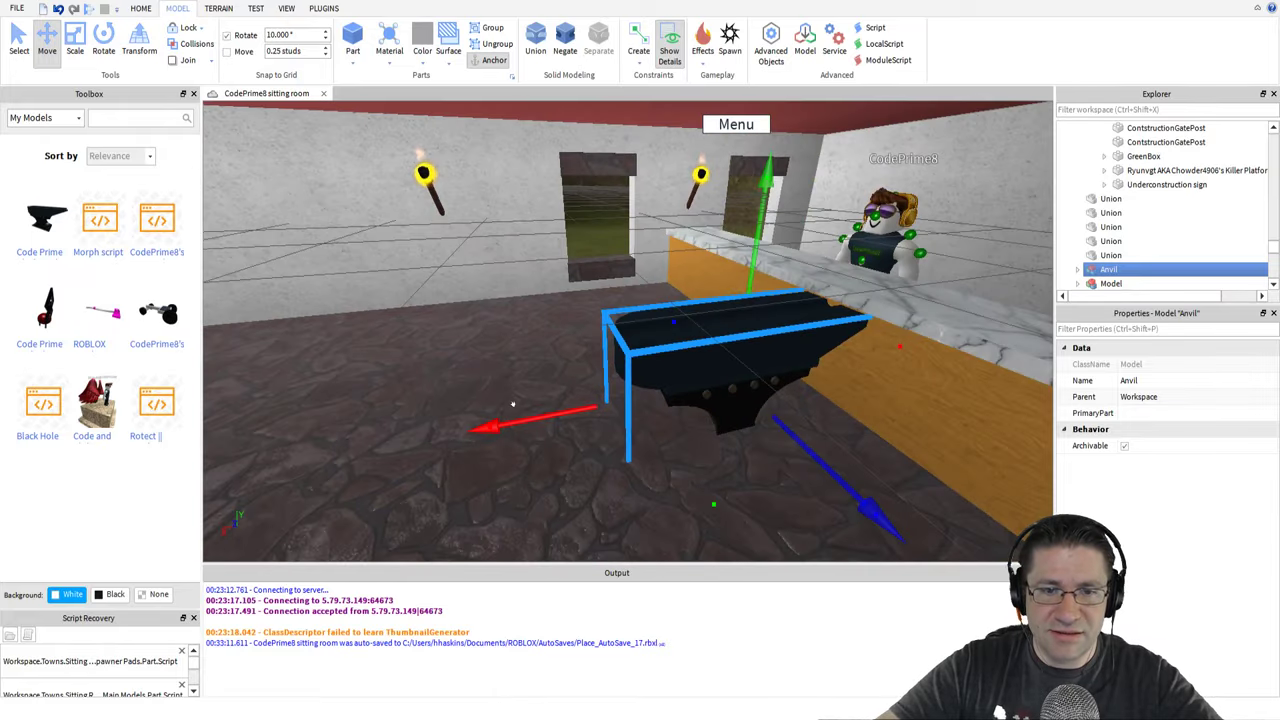
{"action": "left_click_drag", "start_coordinate": [512, 404], "coordinate": [394, 390]}
Place the anvil fully above the hall floor near the counter and undo the last stray move
{"action": "left_click", "coordinate": [76, 45]}
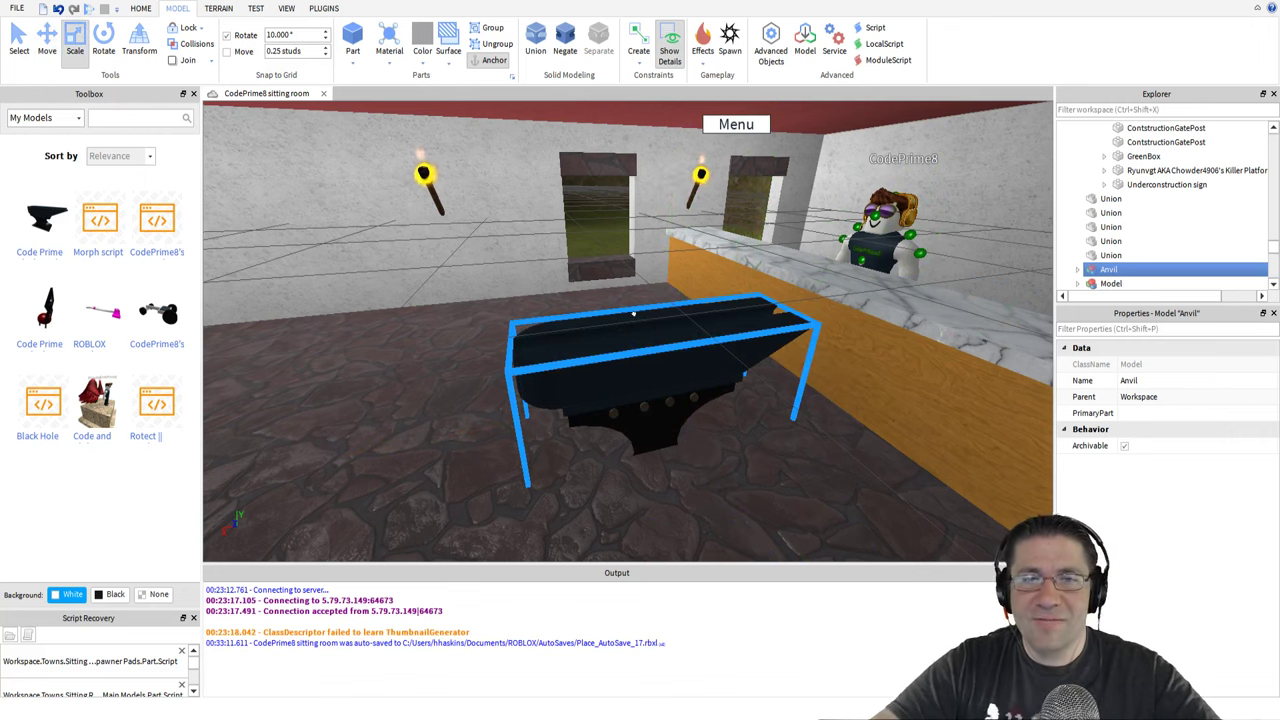
{"action": "right_click_drag", "start_coordinate": [633, 325], "coordinate": [630, 341]}
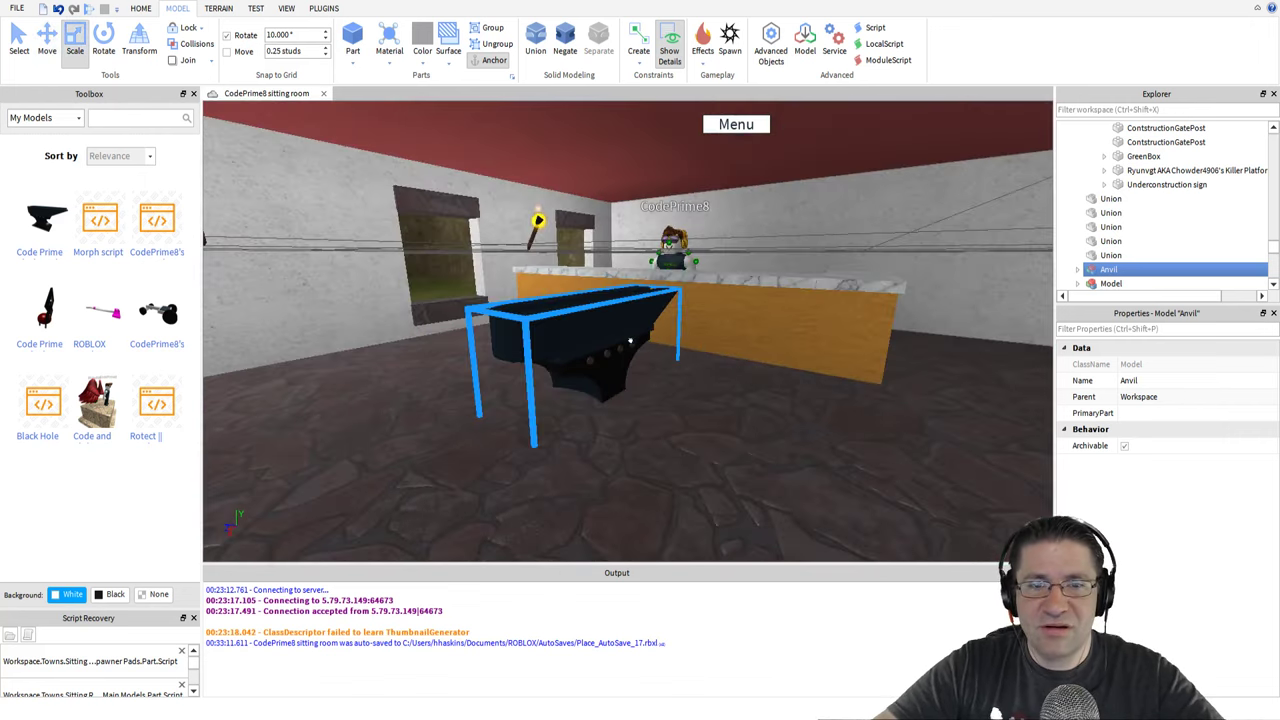
{"action": "left_click_drag", "start_coordinate": [630, 341], "coordinate": [515, 325]}
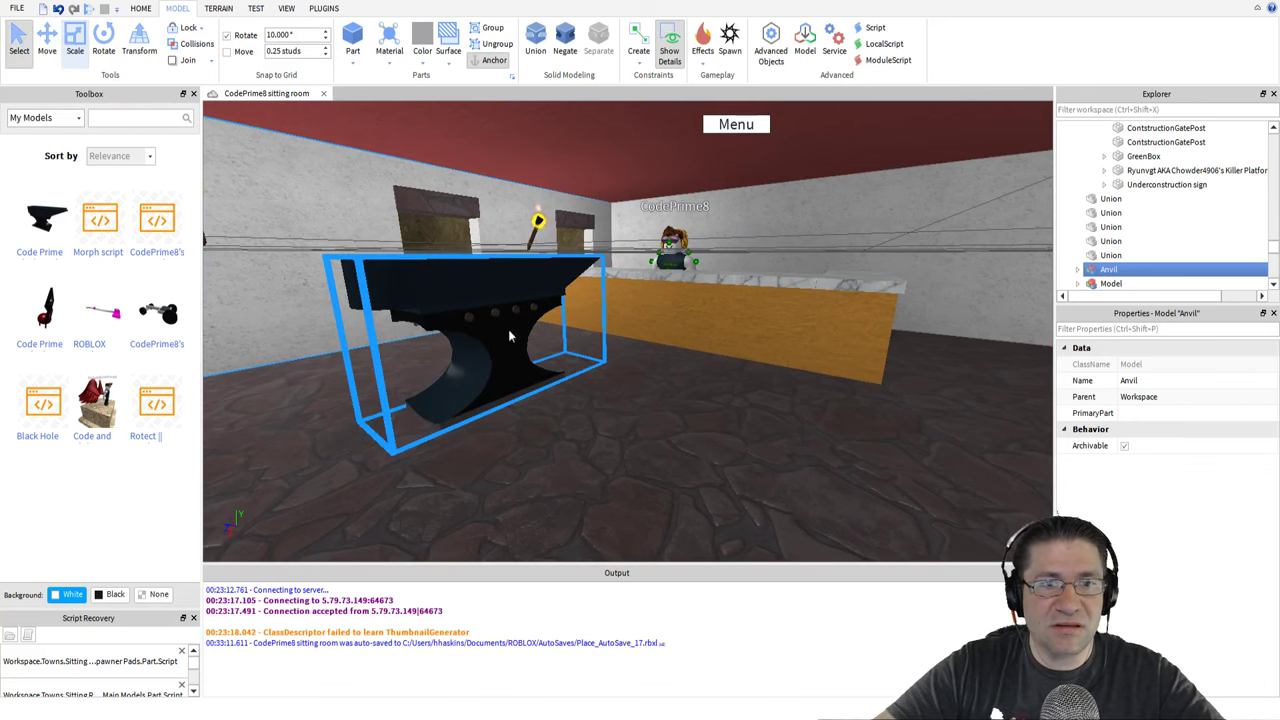
{"action": "scroll", "coordinate": [509, 332], "scroll_direction": "down", "scroll_amount": 1}
{"action": "left_click_drag", "start_coordinate": [510, 302], "coordinate": [511, 293]}
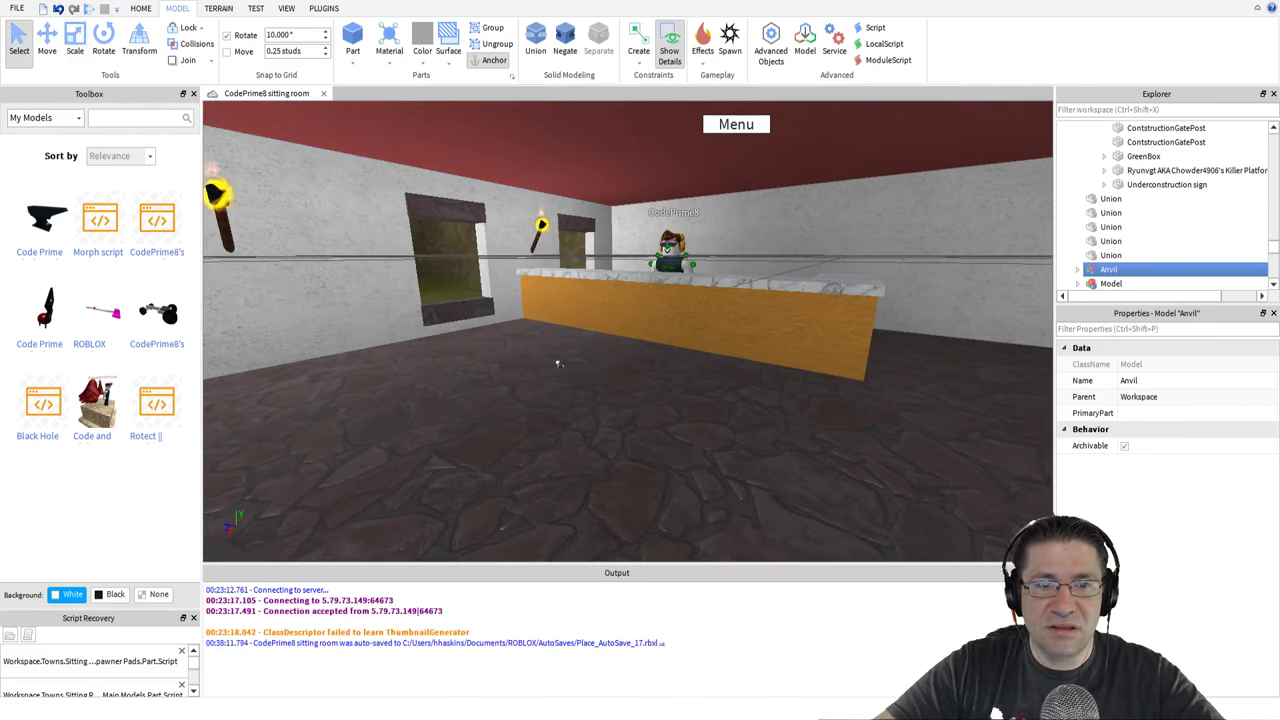
{"action": "key", "text": "ctrl+z"}
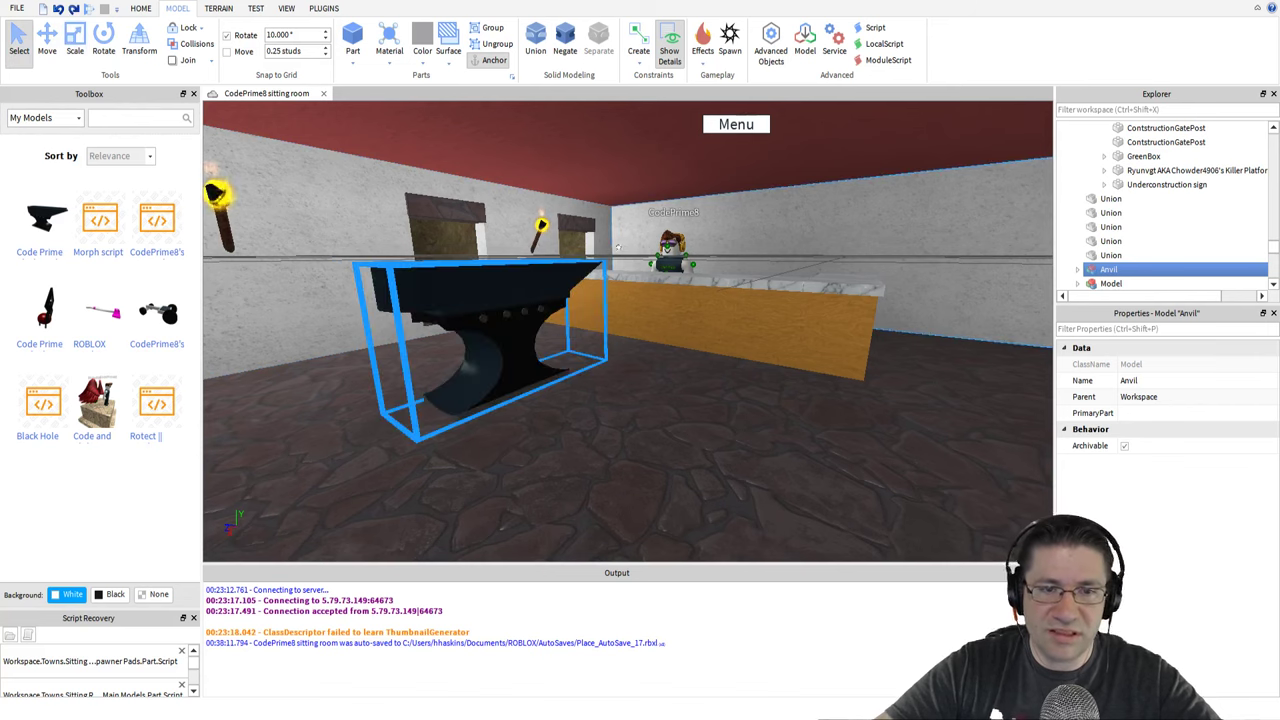
Try scaling down only the union inside the Anvil model and undo the resize
{"action": "scroll", "coordinate": [1063, 231], "scroll_direction": "down", "scroll_amount": 2}
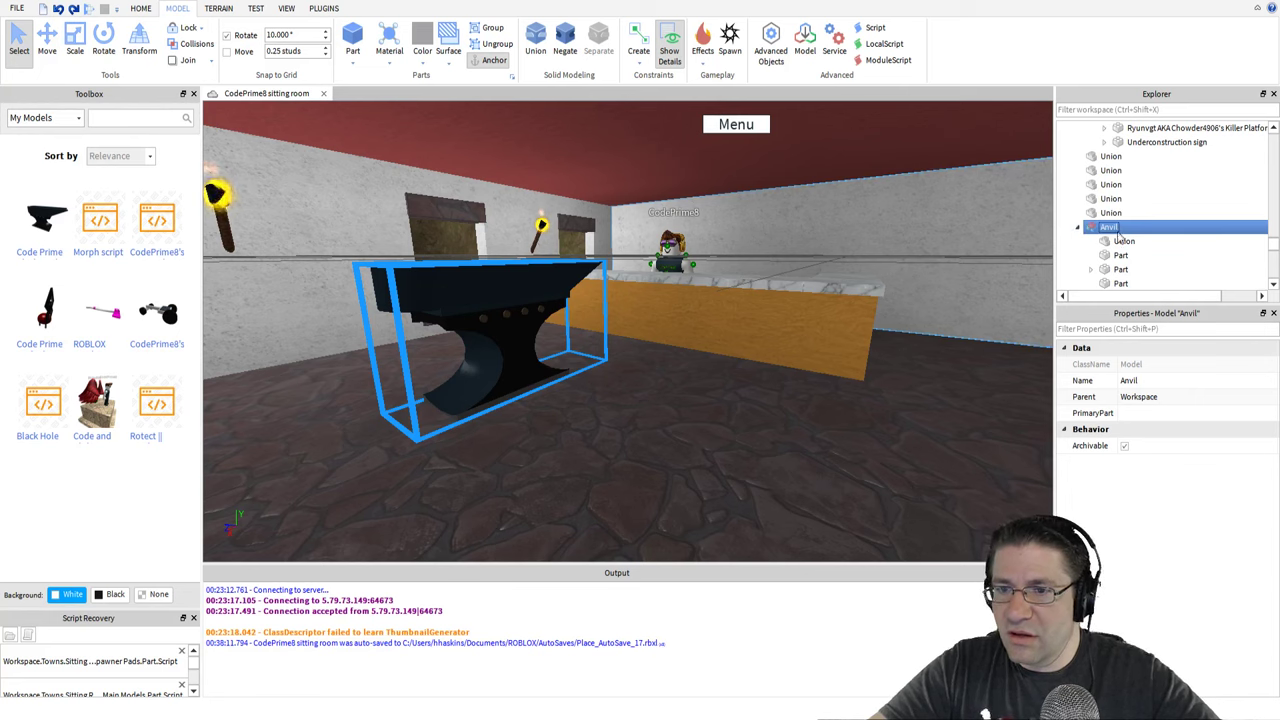
{"action": "left_click", "coordinate": [1123, 241]}
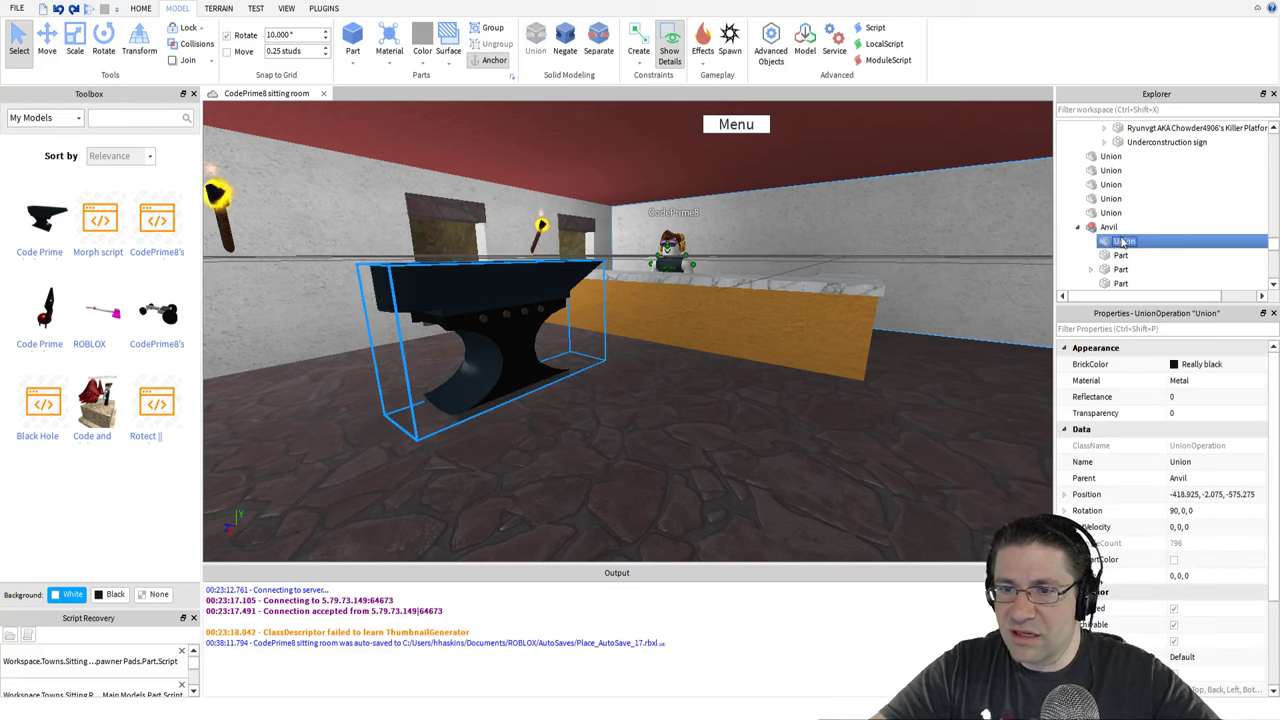
{"action": "scroll", "coordinate": [1143, 268], "scroll_direction": "down", "scroll_amount": 3}
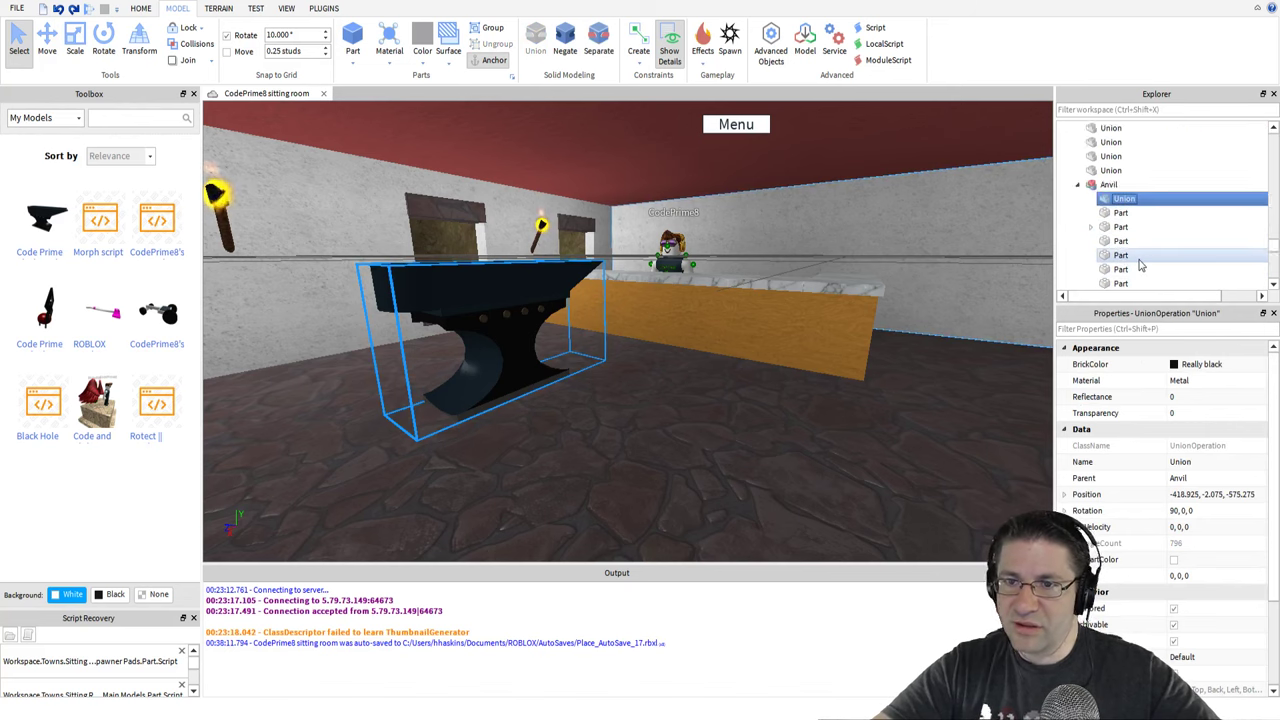
{"action": "scroll", "coordinate": [1140, 264], "scroll_direction": "up", "scroll_amount": 1}
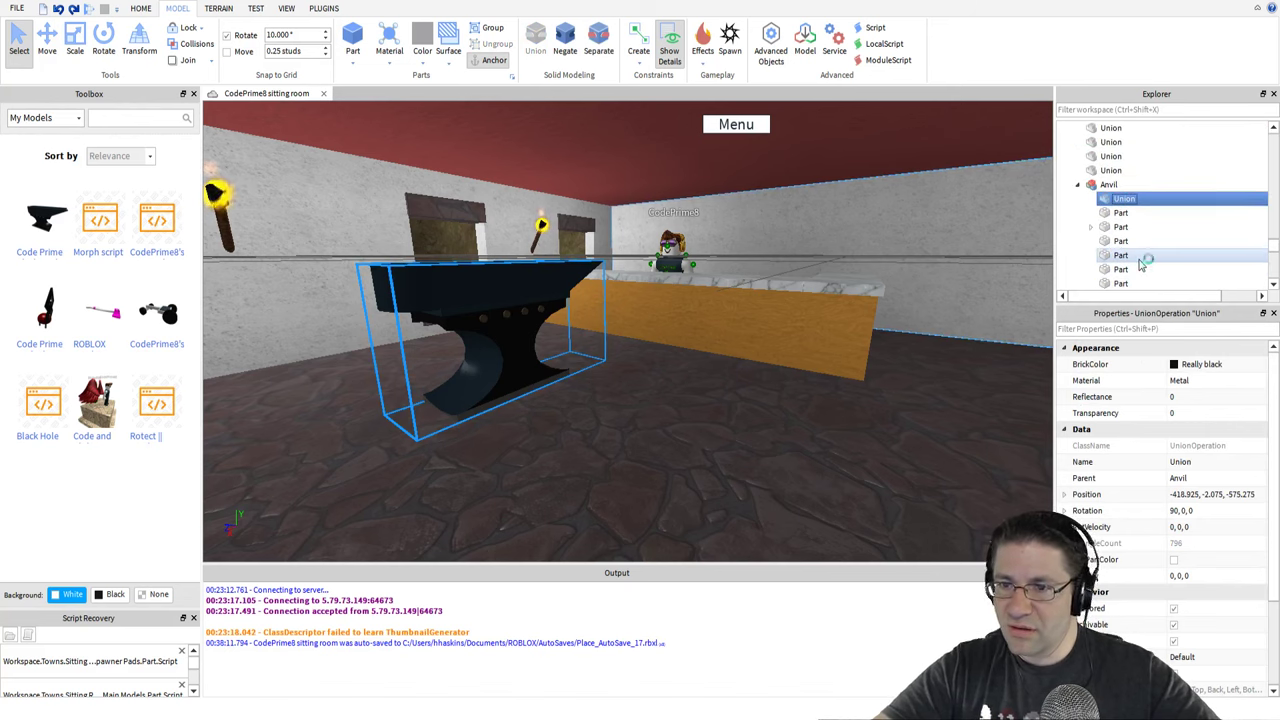
{"action": "left_click", "coordinate": [75, 45]}
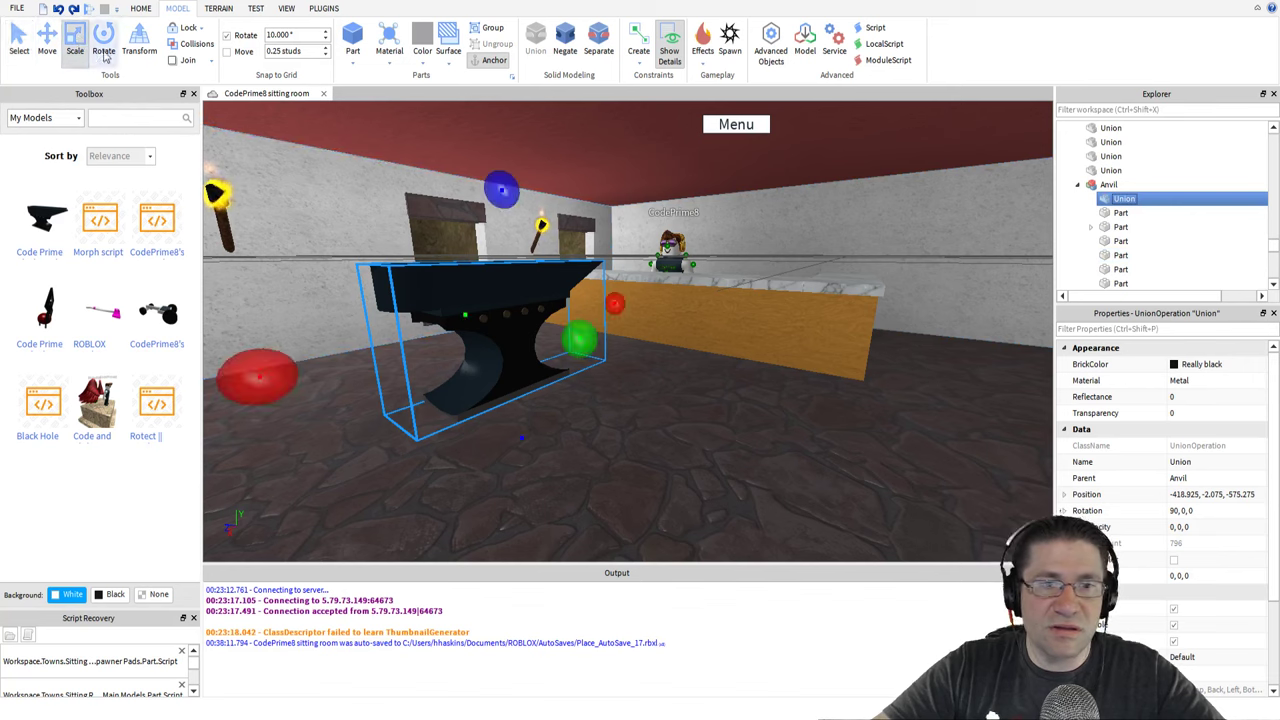
{"action": "left_click_drag", "start_coordinate": [578, 337], "coordinate": [549, 328]}
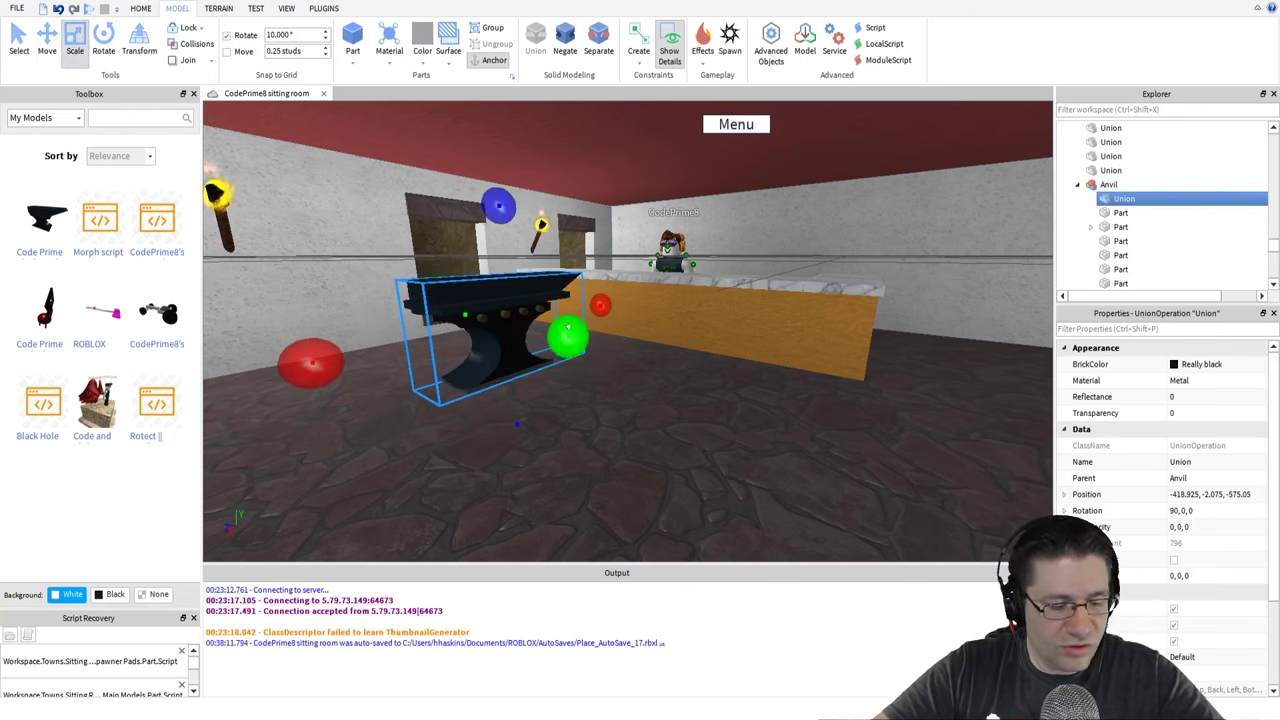
{"action": "key", "text": "ctrl+z"}
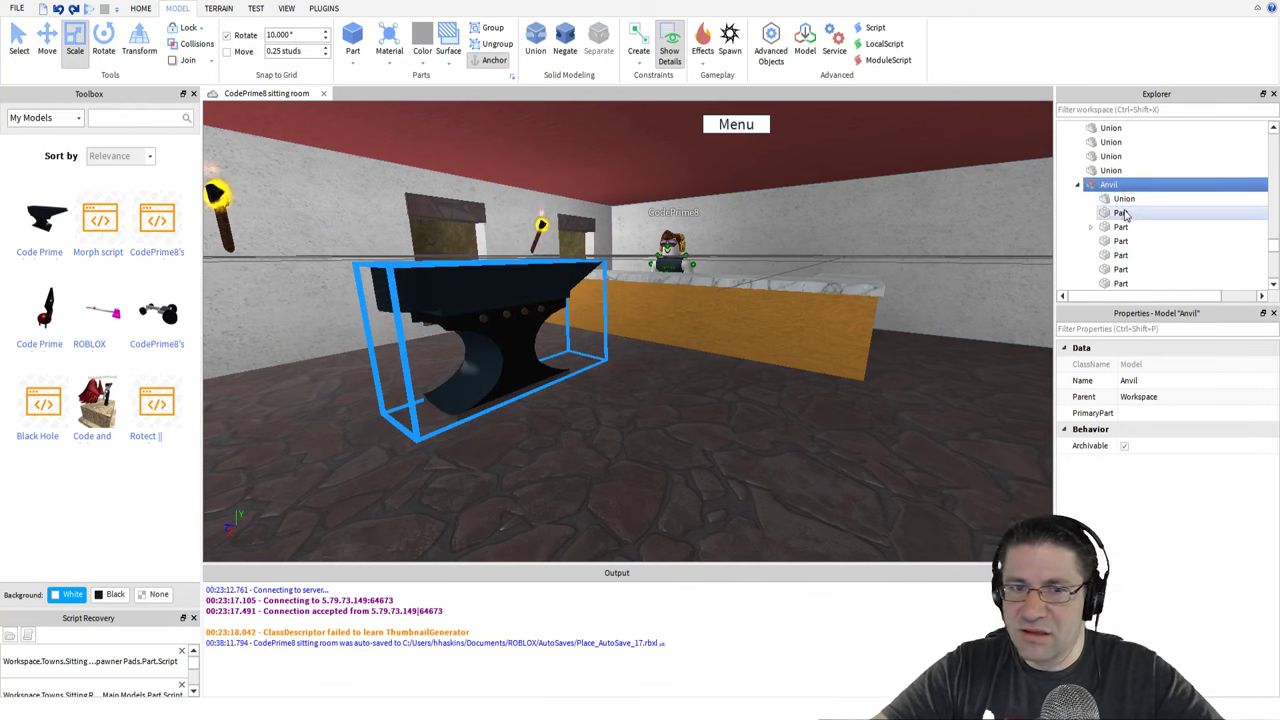
Select the union and all nine parts inside the Anvil model and combine them into a single union
{"action": "left_click", "coordinate": [1121, 213]}
{"action": "left_click", "coordinate": [1120, 227], "text": "ctrl"}
{"action": "left_click", "coordinate": [1121, 241], "text": "ctrl"}
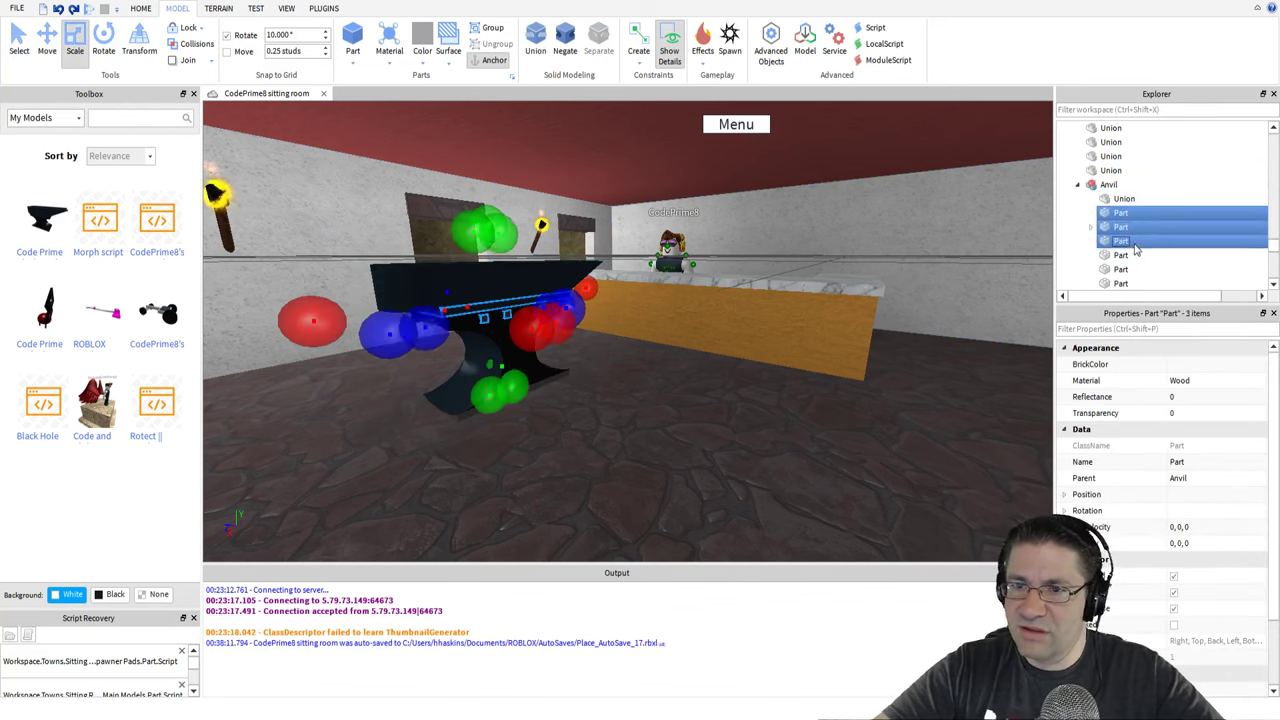
{"action": "left_click", "coordinate": [1138, 255], "text": "ctrl"}
{"action": "left_click", "coordinate": [1140, 269], "text": "ctrl"}
{"action": "left_click", "coordinate": [1142, 283], "text": "ctrl"}
{"action": "scroll", "coordinate": [1148, 280], "scroll_direction": "down", "scroll_amount": 2}
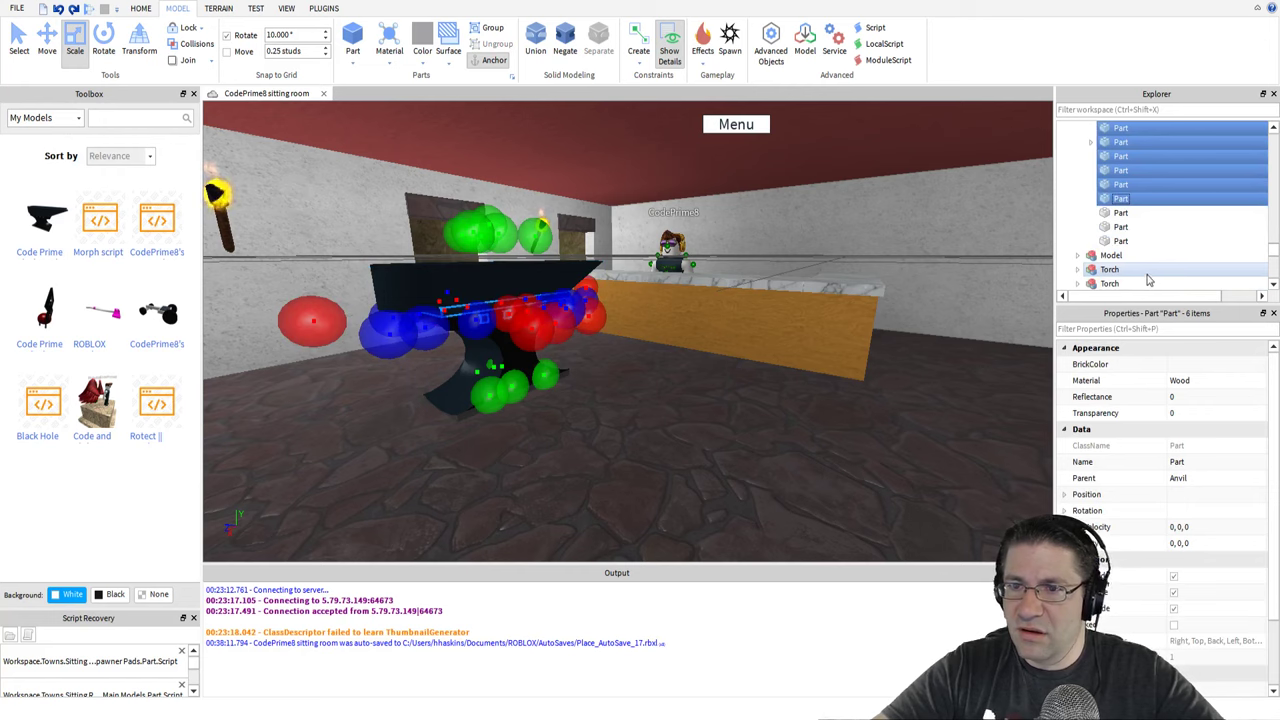
{"action": "left_click", "coordinate": [1128, 212], "text": "ctrl"}
{"action": "left_click", "coordinate": [1126, 226], "text": "ctrl"}
{"action": "left_click", "coordinate": [1138, 241], "text": "ctrl"}
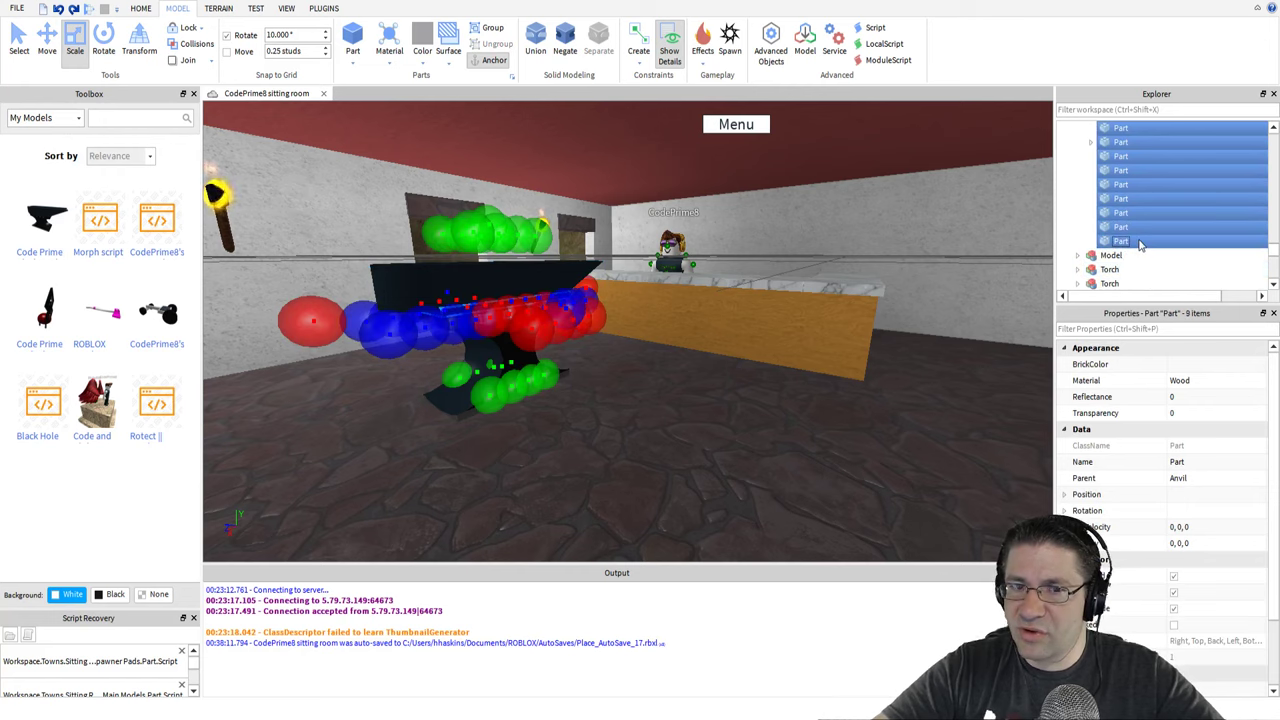
{"action": "scroll", "coordinate": [1138, 240], "scroll_direction": "up", "scroll_amount": 2}
{"action": "key", "text": "ctrl+shift+g"}
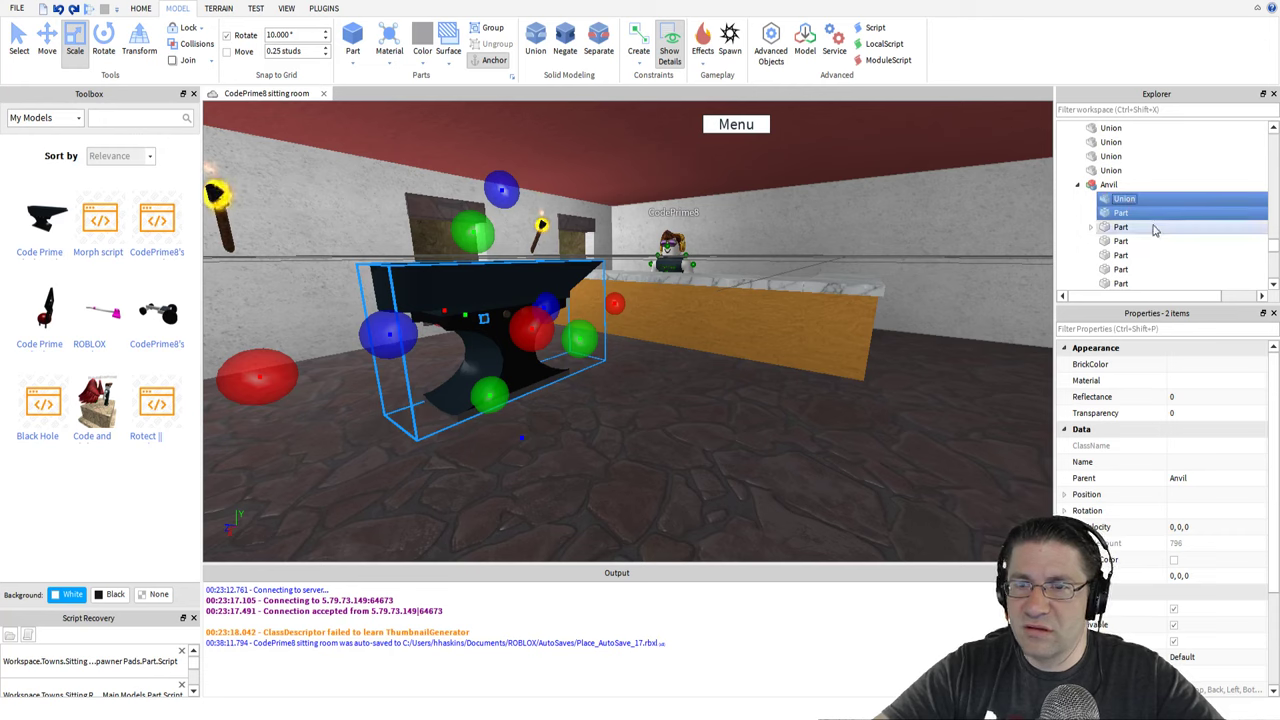
{"action": "left_click", "coordinate": [1132, 199]}
{"action": "scroll", "coordinate": [1142, 245], "scroll_direction": "down", "scroll_amount": 2}
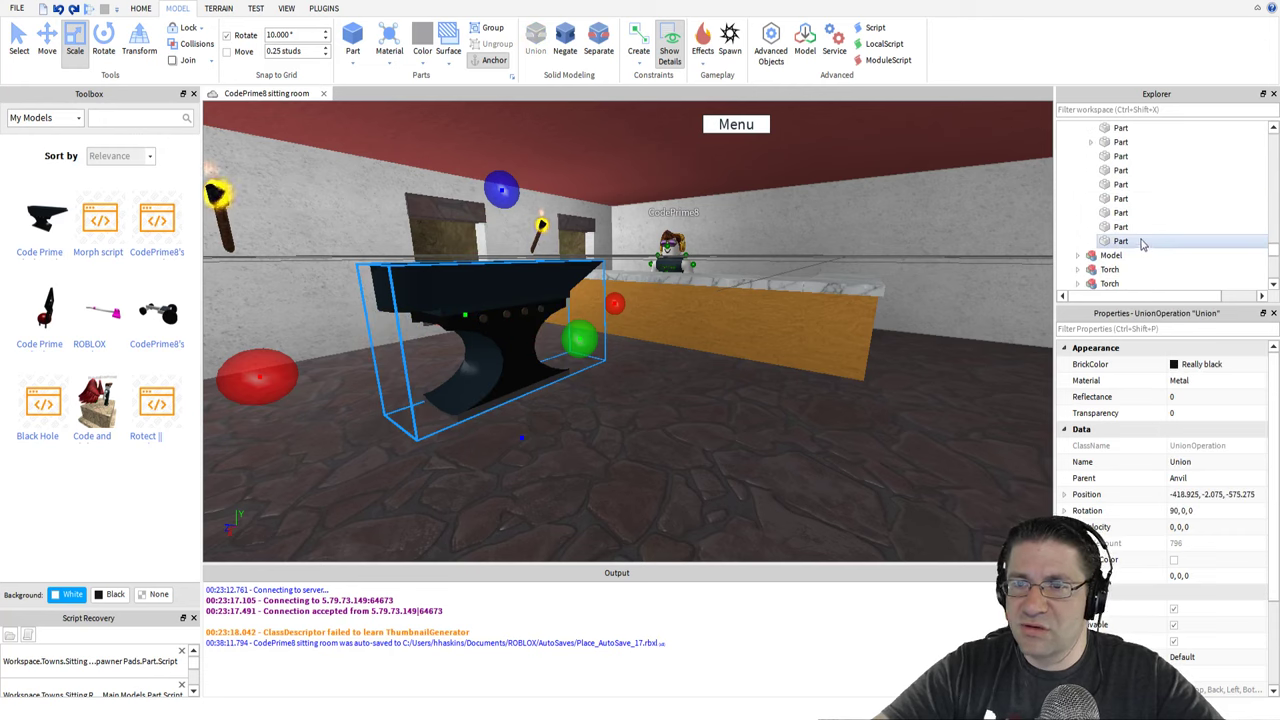
{"action": "left_click", "coordinate": [1121, 241], "text": "shift"}
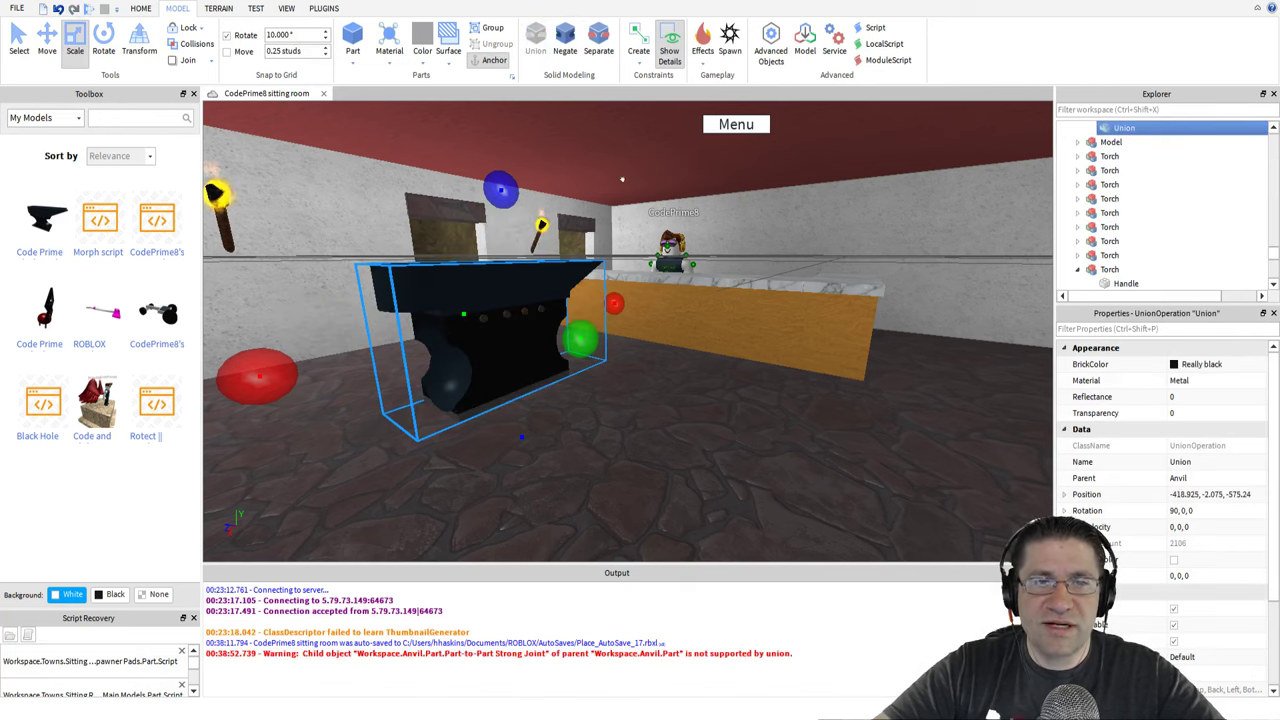
Check the combined anvil up close and separate it back into its component pieces
{"action": "right_click_drag", "start_coordinate": [580, 257], "coordinate": [579, 257]}
{"action": "key", "text": "w"}
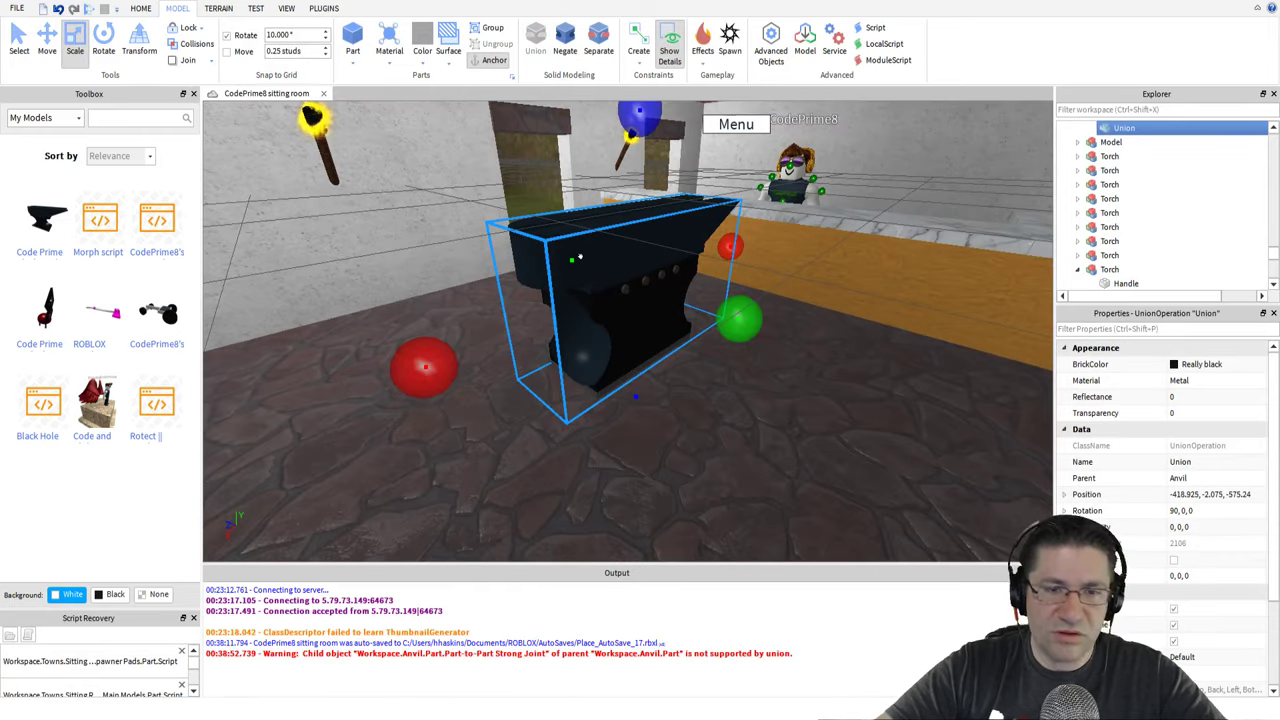
{"action": "key", "text": "ctrl+shift+u"}
{"action": "right_click_drag", "start_coordinate": [534, 325], "coordinate": [628, 324]}
{"action": "key", "text": "a"}
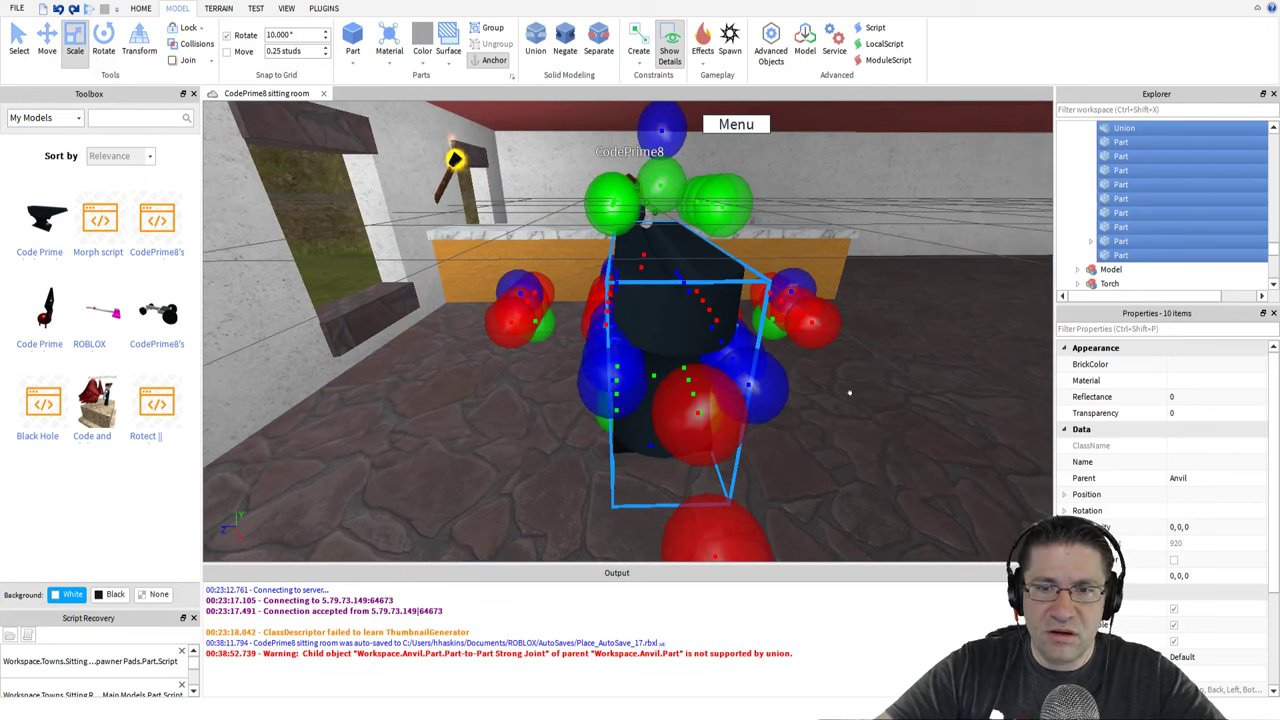
Undo the union and separation edits back to the original grouped Anvil model
{"action": "left_click", "coordinate": [849, 393]}
{"action": "right_click_drag", "start_coordinate": [849, 393], "coordinate": [833, 393]}
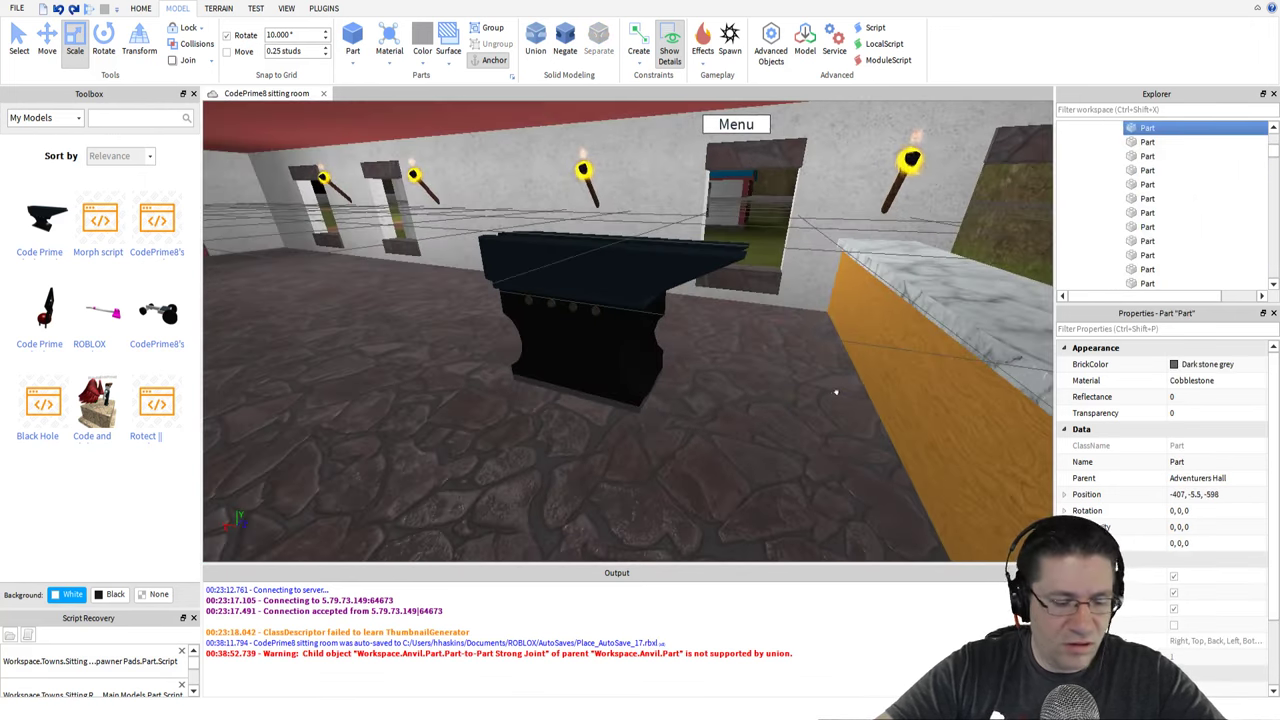
{"action": "key", "text": "ctrl+z"}
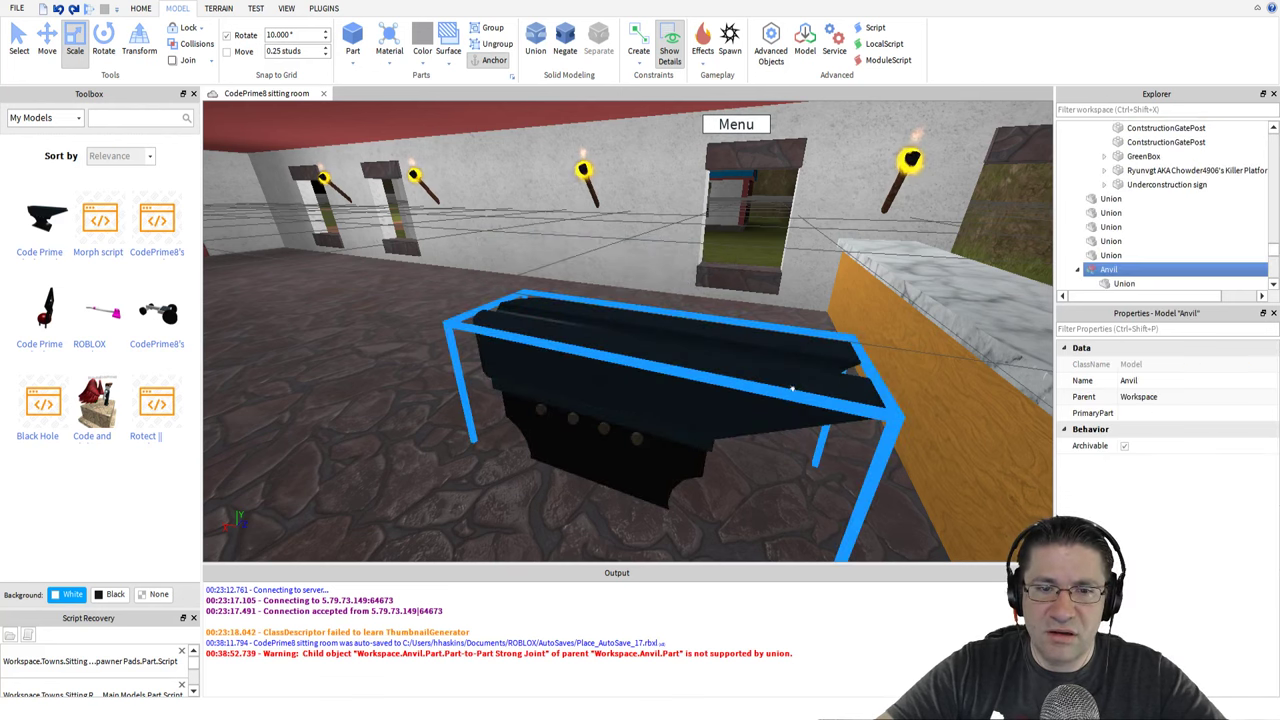
{"action": "right_click_drag", "start_coordinate": [792, 388], "coordinate": [709, 386]}
{"action": "scroll", "coordinate": [728, 391], "scroll_direction": "down", "scroll_amount": 4}
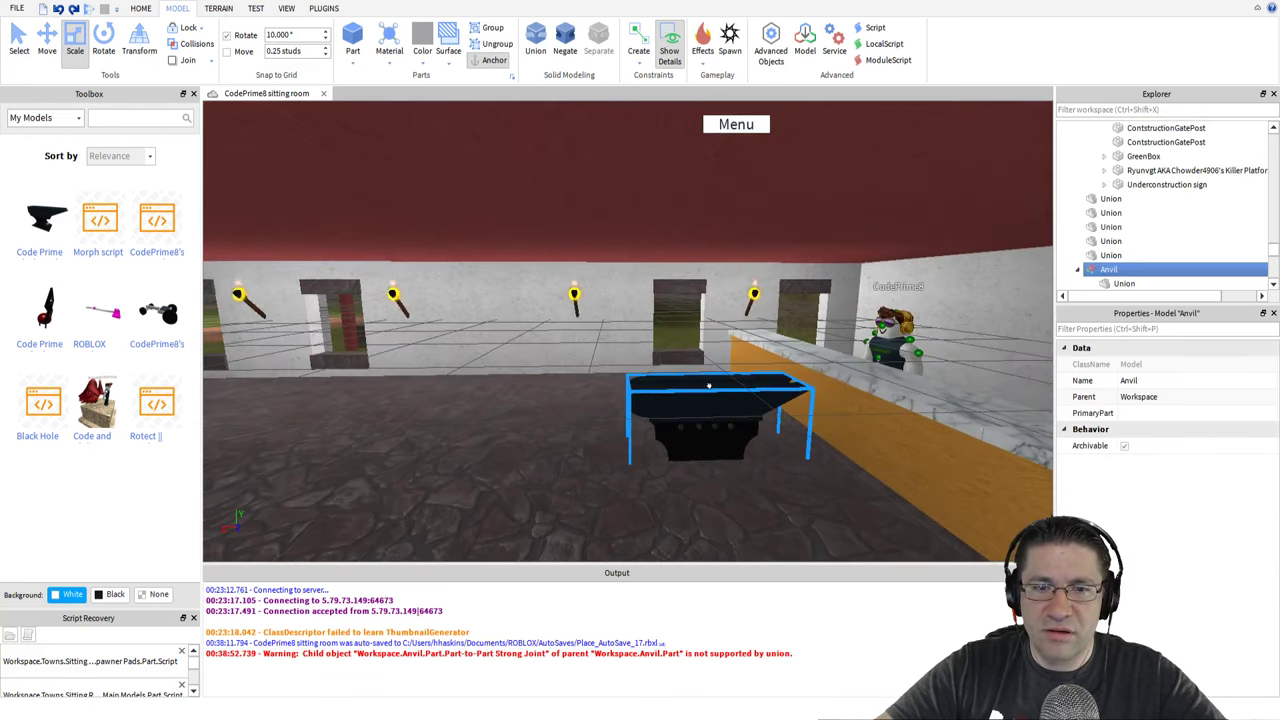
Reposition the Anvil model on the BlackSmith floor, undoing the first placement, and inspect it up close
{"action": "left_click_drag", "start_coordinate": [709, 386], "coordinate": [632, 413]}
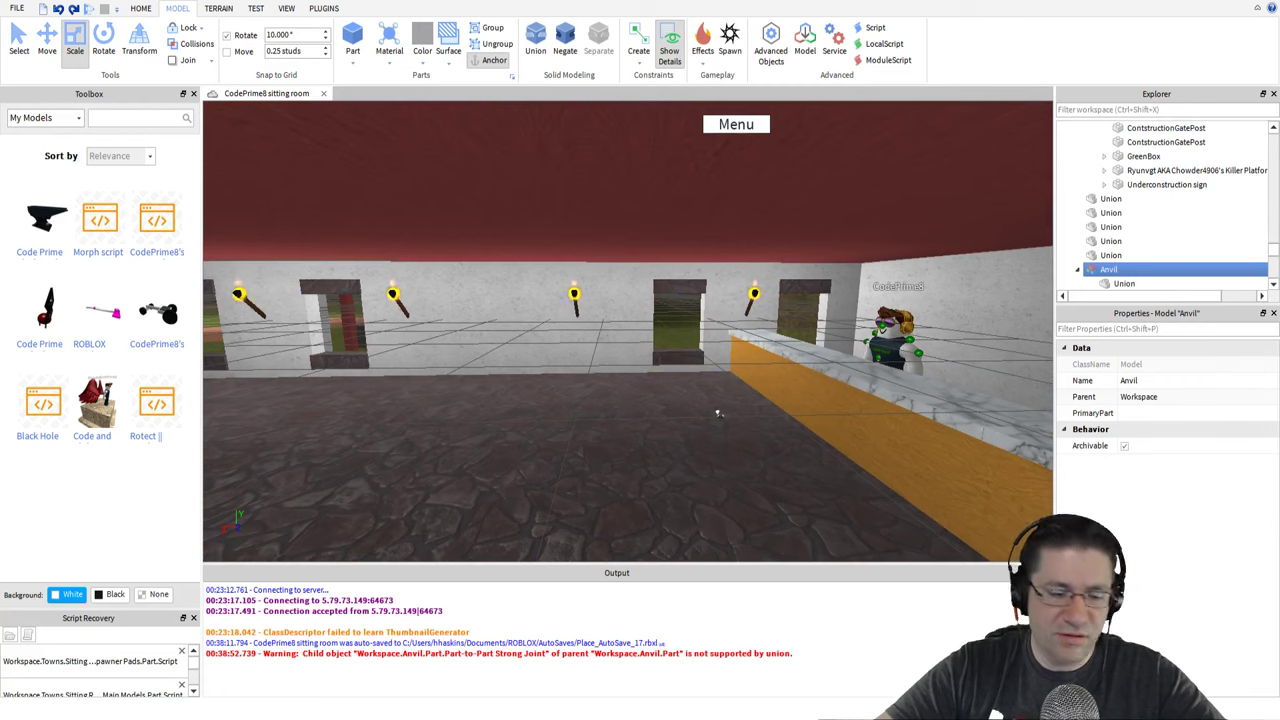
{"action": "key", "text": "ctrl+z"}
{"action": "left_click_drag", "start_coordinate": [726, 384], "coordinate": [592, 422]}
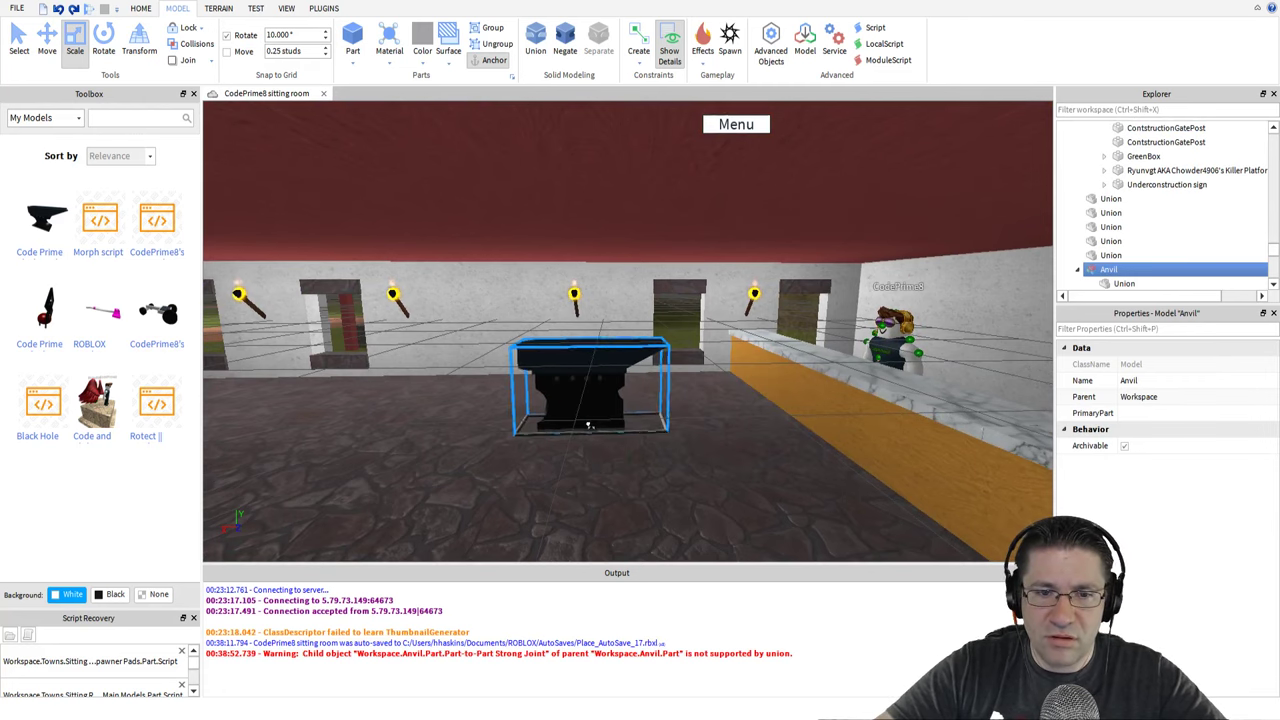
{"action": "right_click_drag", "start_coordinate": [600, 421], "coordinate": [637, 415]}
{"action": "scroll", "coordinate": [637, 414], "scroll_direction": "up", "scroll_amount": 5}
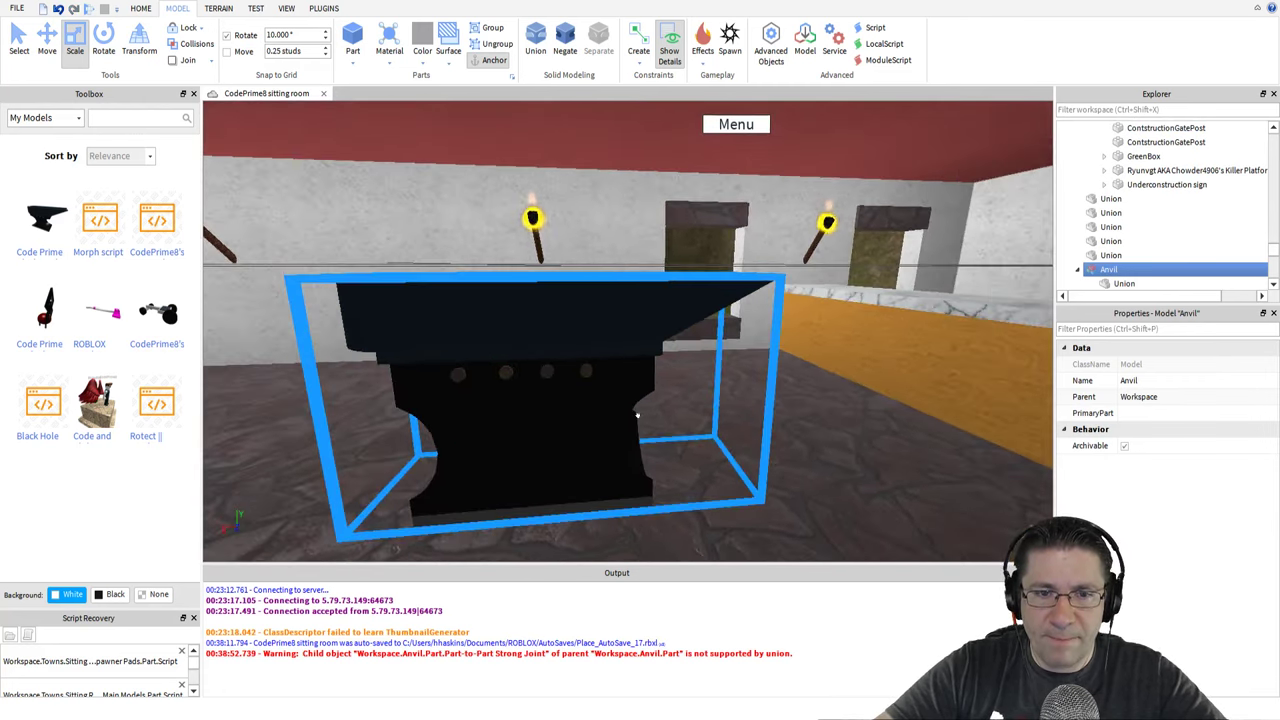
{"action": "scroll", "coordinate": [637, 414], "scroll_direction": "down", "scroll_amount": 4}
{"action": "right_click_drag", "start_coordinate": [636, 414], "coordinate": [490, 355]}
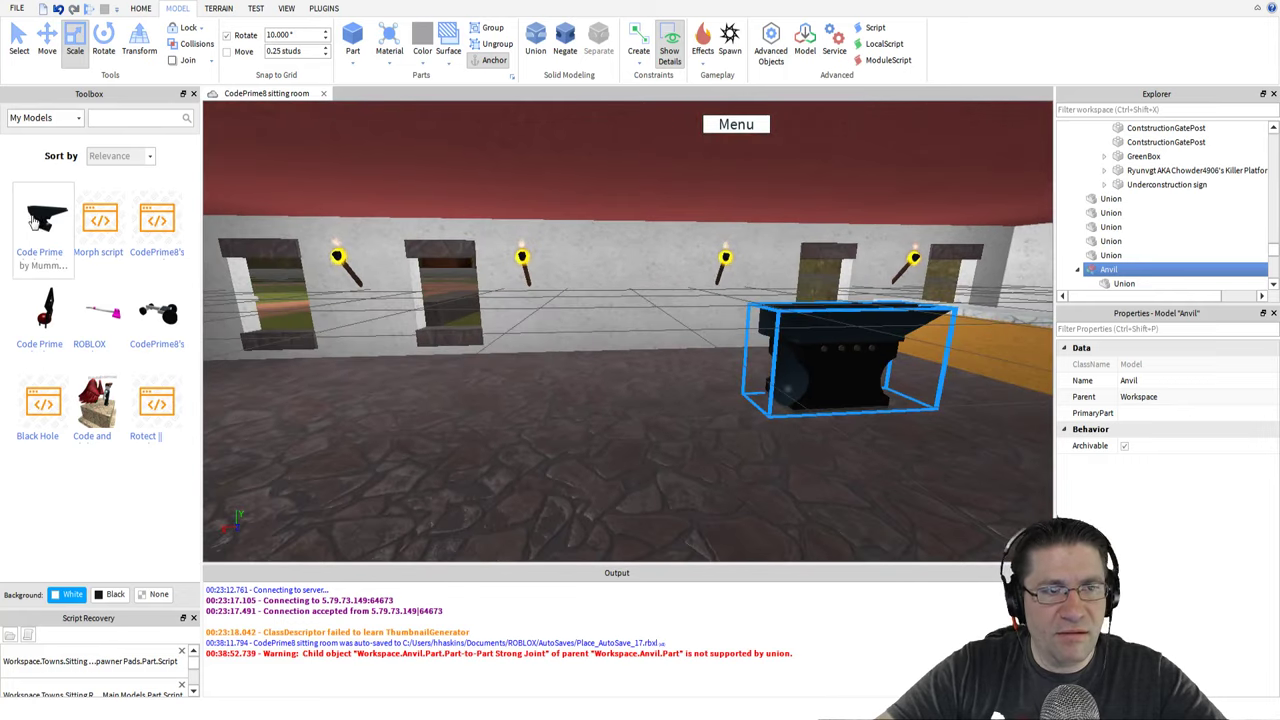
Insert a fresh copy of the anvil from My Models and inspect its base
{"action": "left_click", "coordinate": [35, 222]}
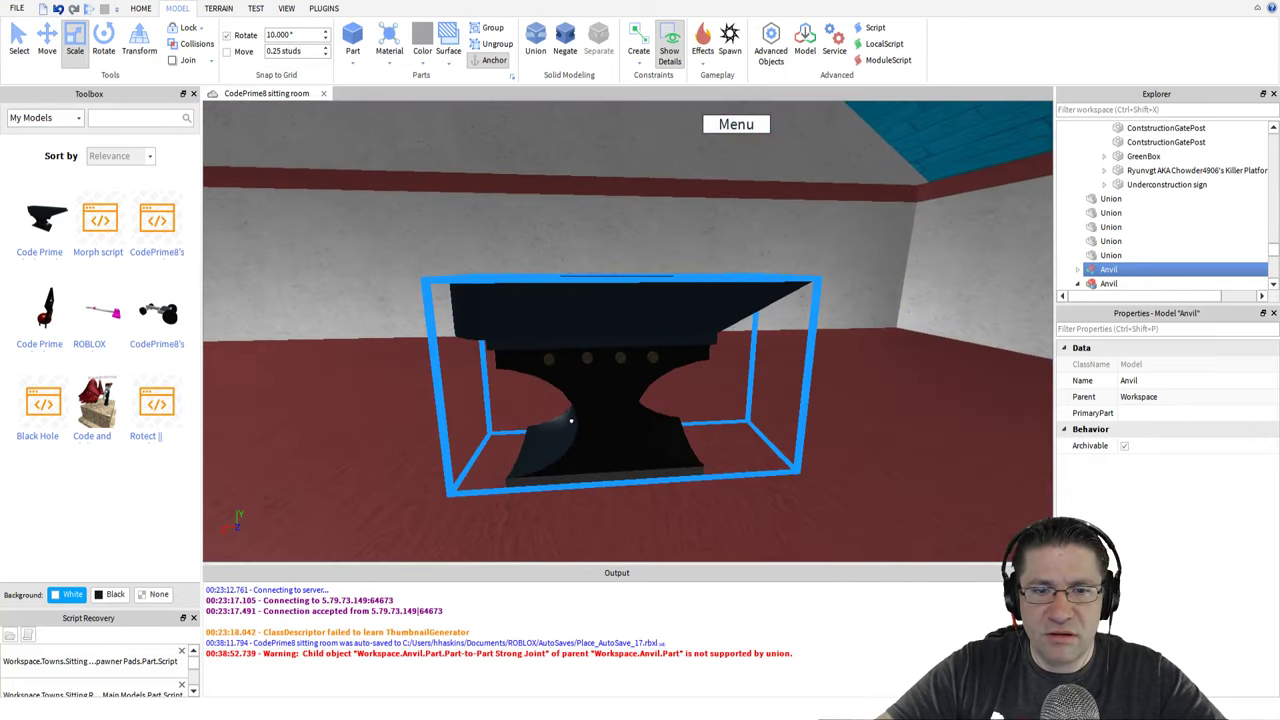
{"action": "scroll", "coordinate": [603, 346], "scroll_direction": "down", "scroll_amount": 4}
{"action": "right_click_drag", "start_coordinate": [603, 349], "coordinate": [603, 350]}
{"action": "scroll", "coordinate": [603, 351], "scroll_direction": "up", "scroll_amount": 4}
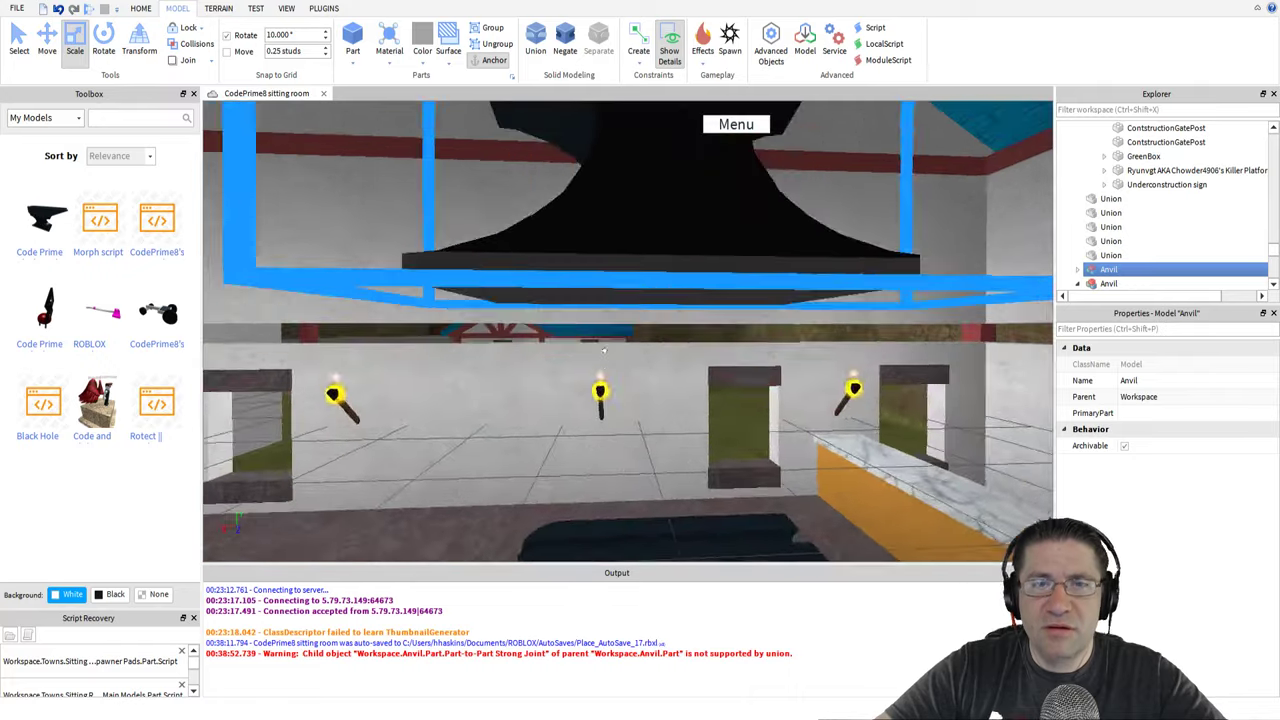
{"action": "scroll", "coordinate": [603, 350], "scroll_direction": "down", "scroll_amount": 3}
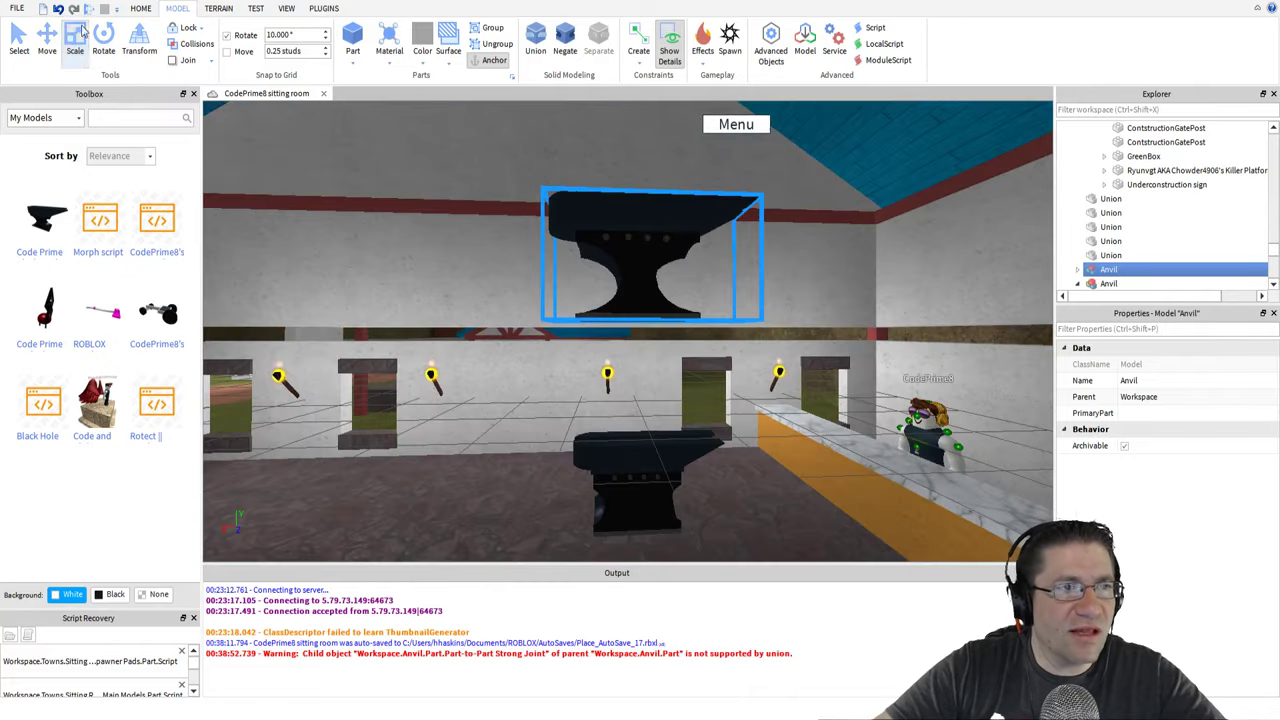
Lower the new Anvil onto the BlackSmith's stone floor and place it beside the old anvil
{"action": "left_click", "coordinate": [47, 38]}
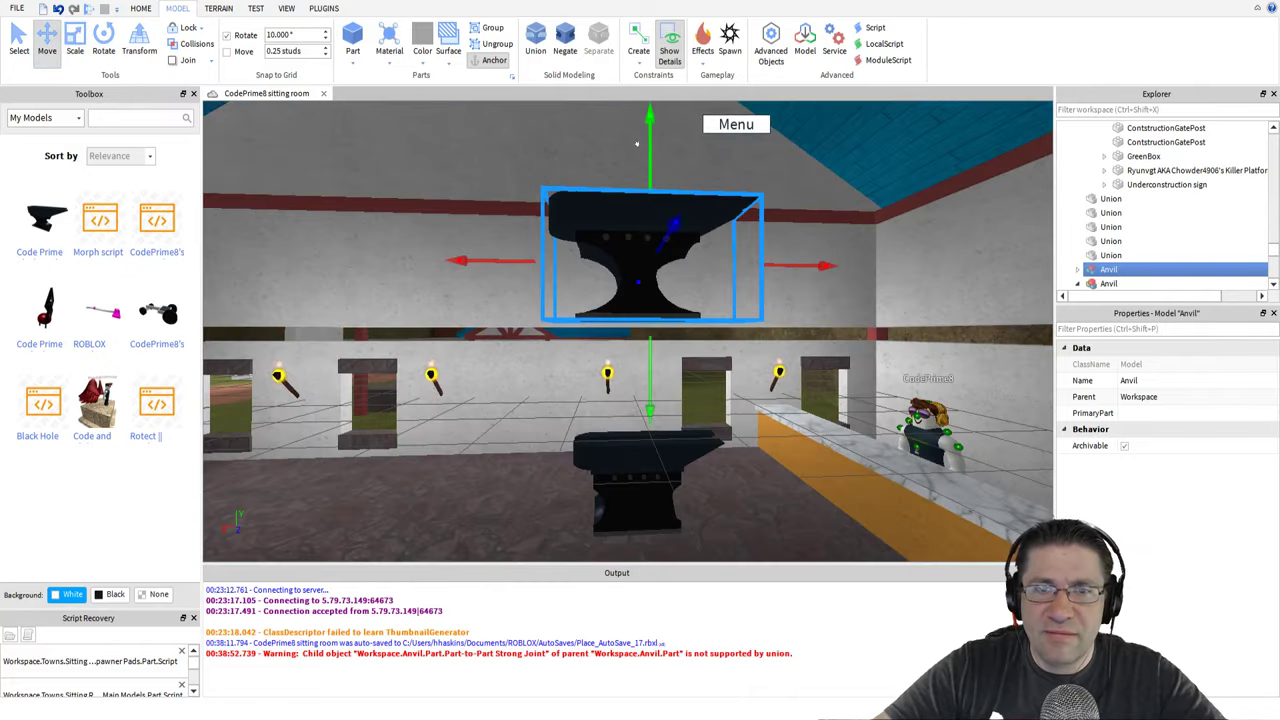
{"action": "left_click_drag", "start_coordinate": [636, 144], "coordinate": [642, 395]}
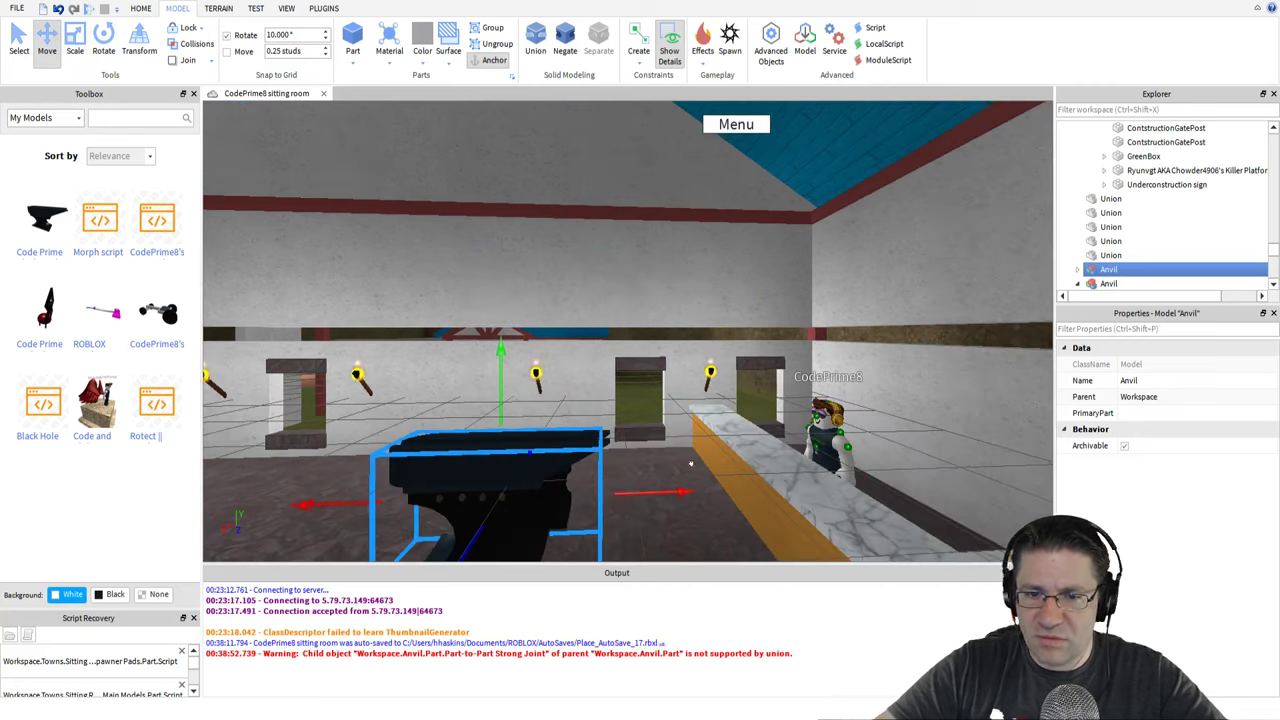
{"action": "left_click_drag", "start_coordinate": [667, 485], "coordinate": [582, 486]}
{"action": "right_click_drag", "start_coordinate": [600, 486], "coordinate": [608, 486]}
{"action": "left_click_drag", "start_coordinate": [600, 488], "coordinate": [660, 497]}
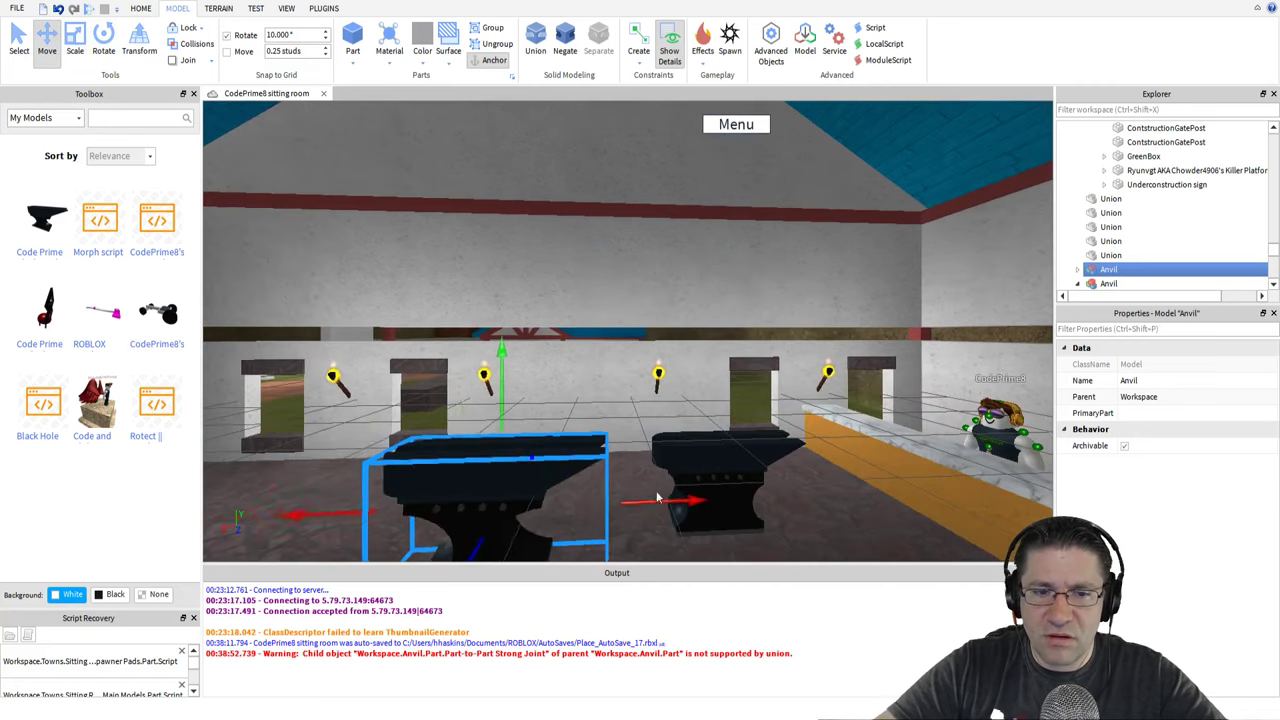
{"action": "right_click_drag", "start_coordinate": [660, 497], "coordinate": [604, 474]}
{"action": "scroll", "coordinate": [604, 474], "scroll_direction": "down", "scroll_amount": 1}
{"action": "scroll", "coordinate": [604, 474], "scroll_direction": "up", "scroll_amount": 1}
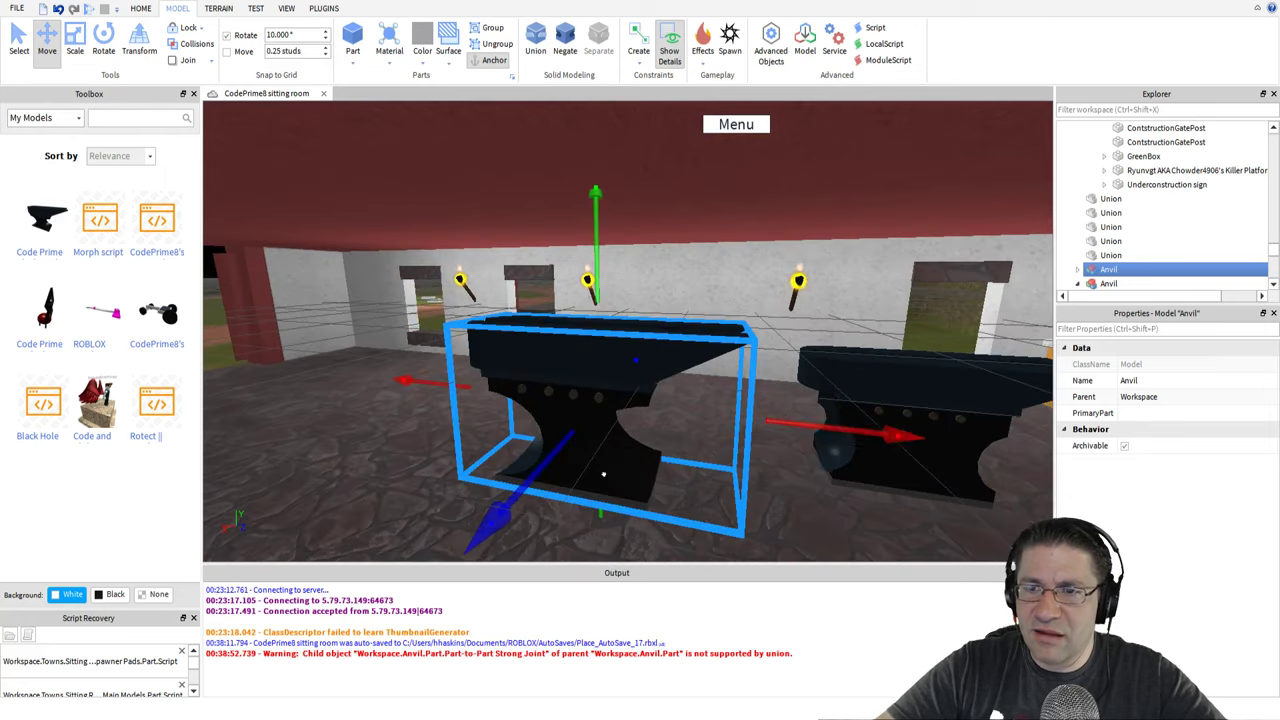
Delete the old Anvil model and select the remaining new one
{"action": "scroll", "coordinate": [1148, 230], "scroll_direction": "up", "scroll_amount": 5}
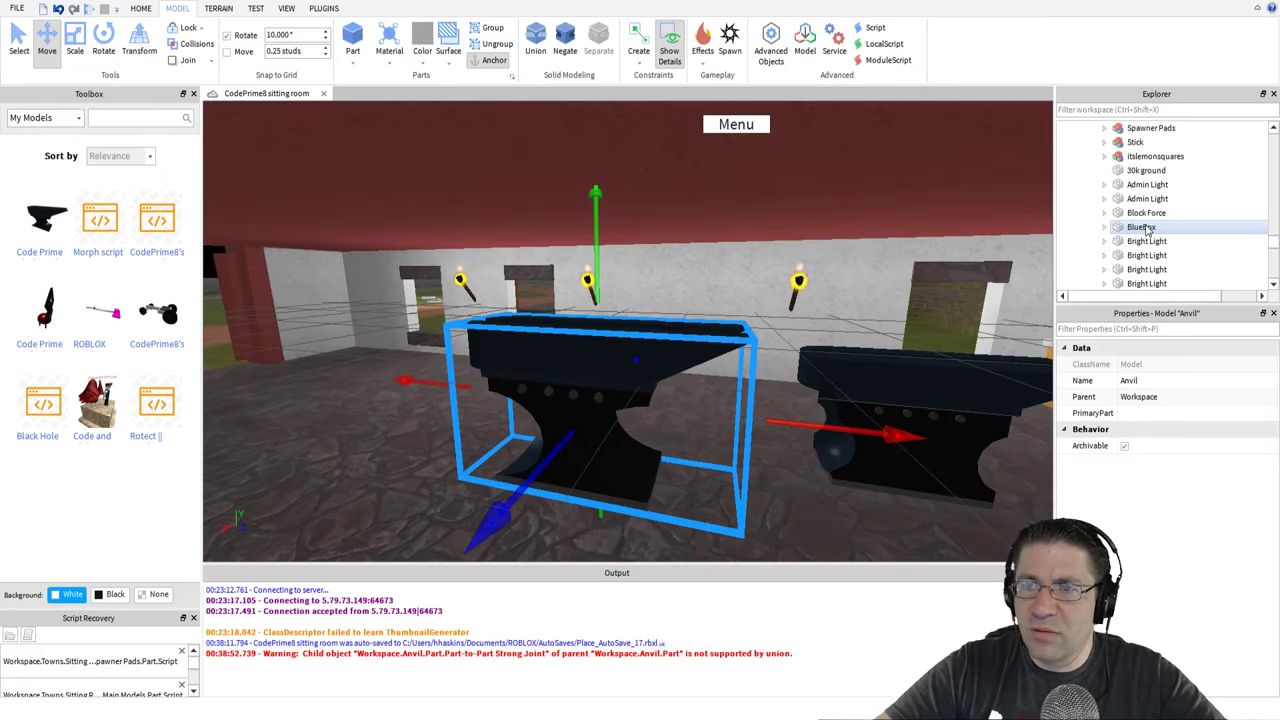
{"action": "scroll", "coordinate": [1148, 230], "scroll_direction": "down", "scroll_amount": 5}
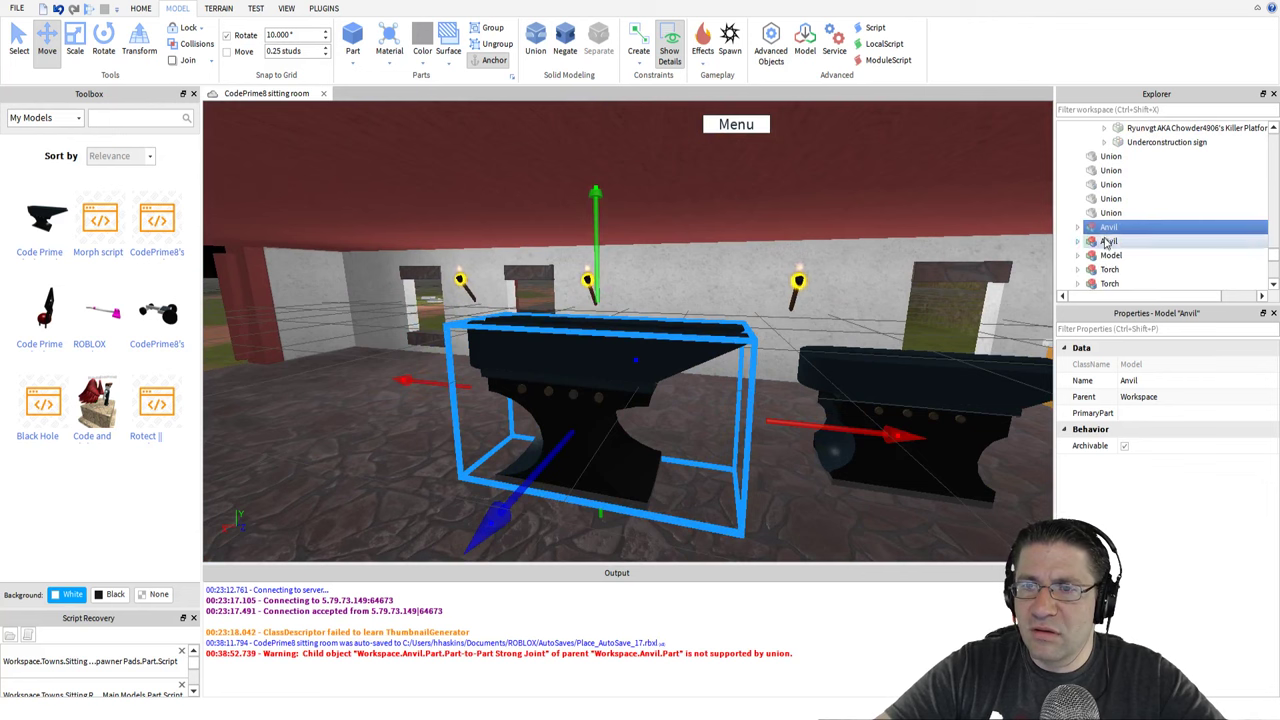
{"action": "left_click", "coordinate": [1108, 242]}
{"action": "right_click", "coordinate": [1108, 242]}
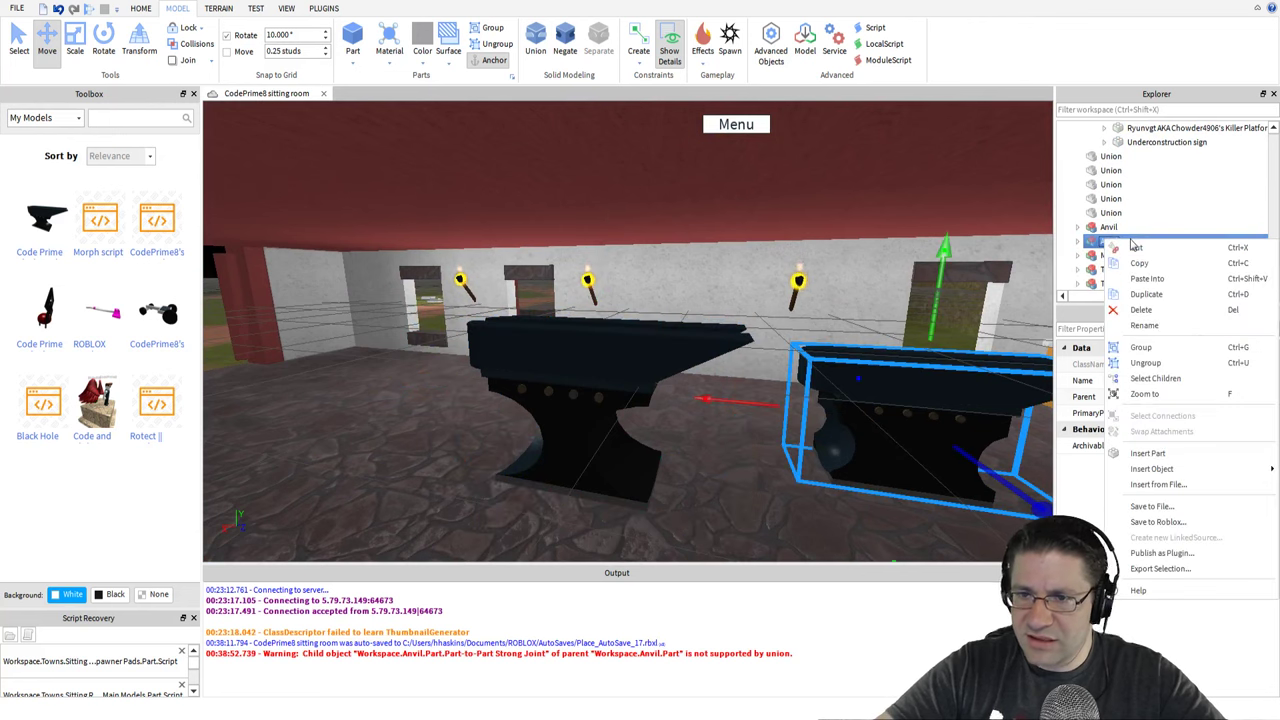
{"action": "left_click", "coordinate": [1136, 312]}
{"action": "left_click", "coordinate": [604, 358]}
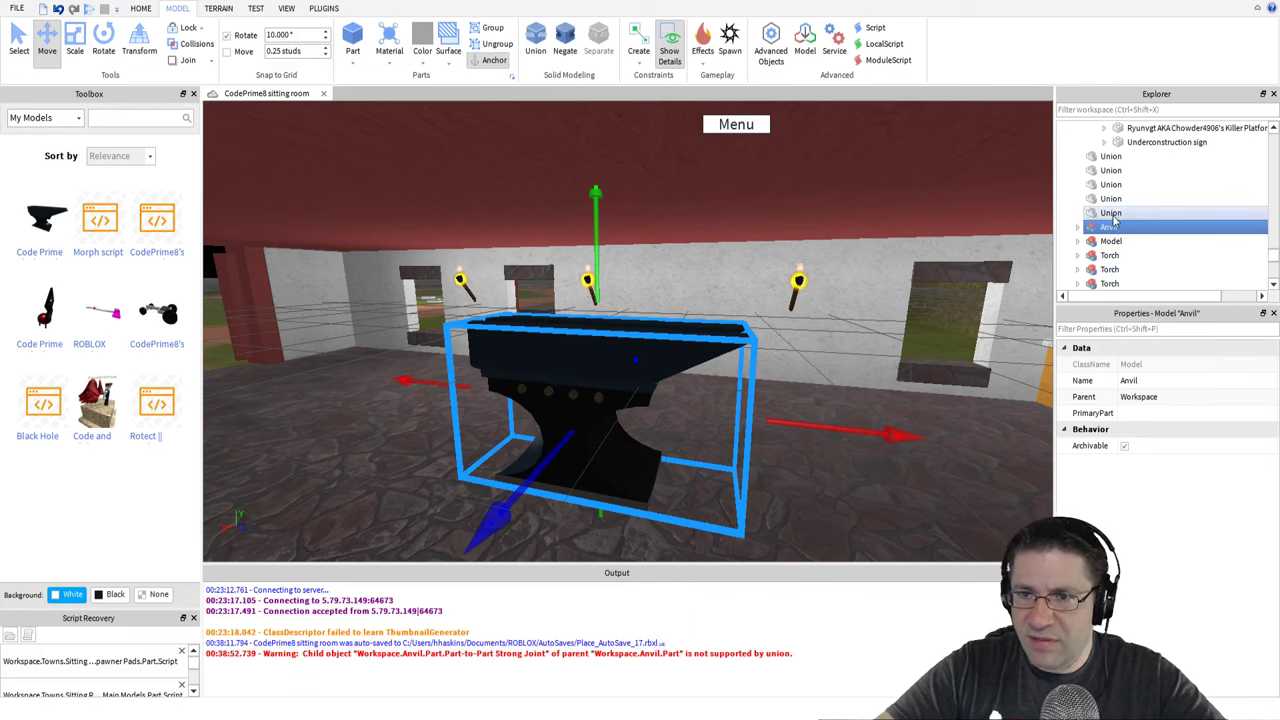
Select all nine parts inside the Anvil model and nest them under its Union
{"action": "scroll", "coordinate": [1078, 230], "scroll_direction": "down", "scroll_amount": 2}
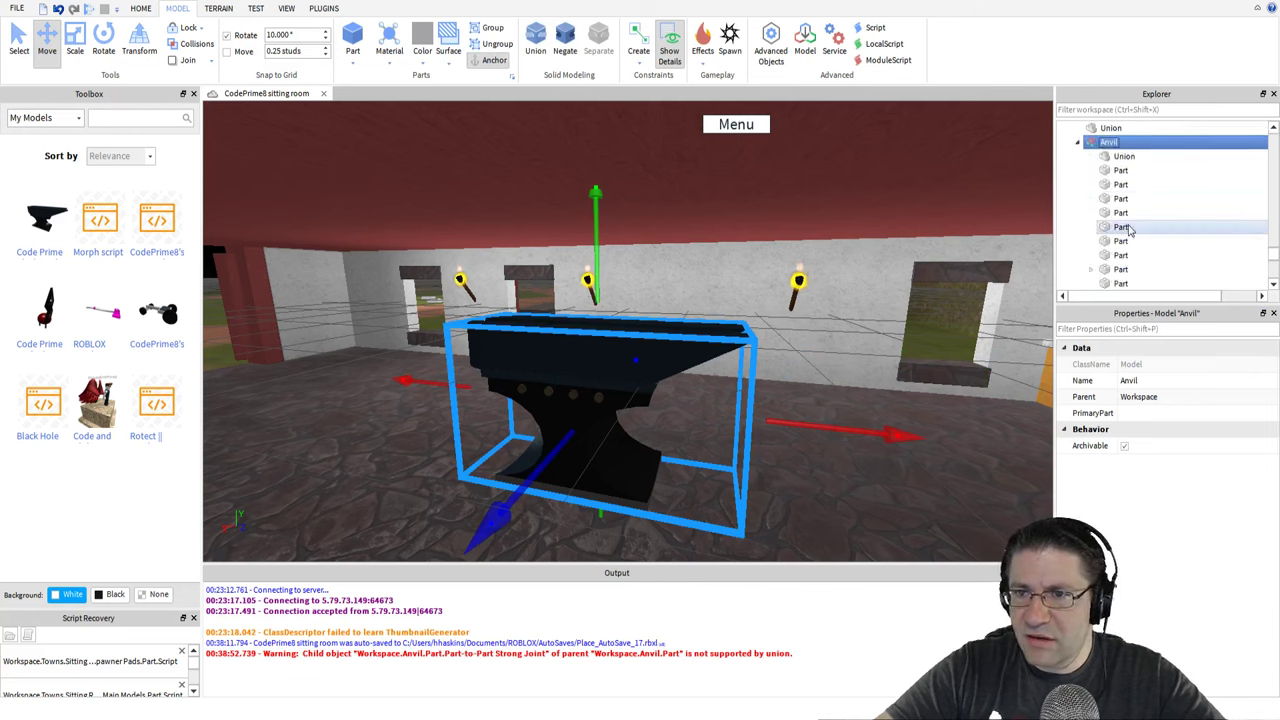
{"action": "left_click", "coordinate": [1122, 170]}
{"action": "scroll", "coordinate": [1138, 201], "scroll_direction": "down", "scroll_amount": 1}
{"action": "scroll", "coordinate": [1138, 201], "scroll_direction": "down", "scroll_amount": 1}
{"action": "left_click", "coordinate": [1138, 201]}
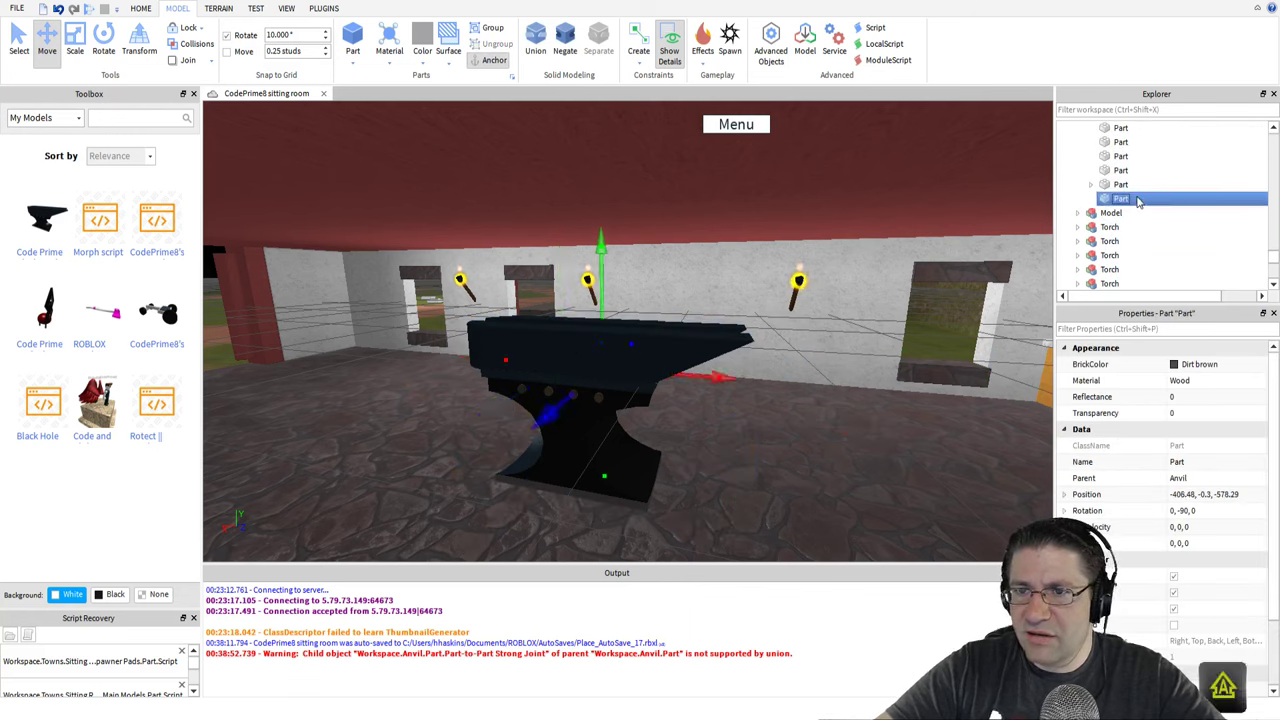
{"action": "scroll", "coordinate": [1138, 201], "scroll_direction": "up", "scroll_amount": 2}
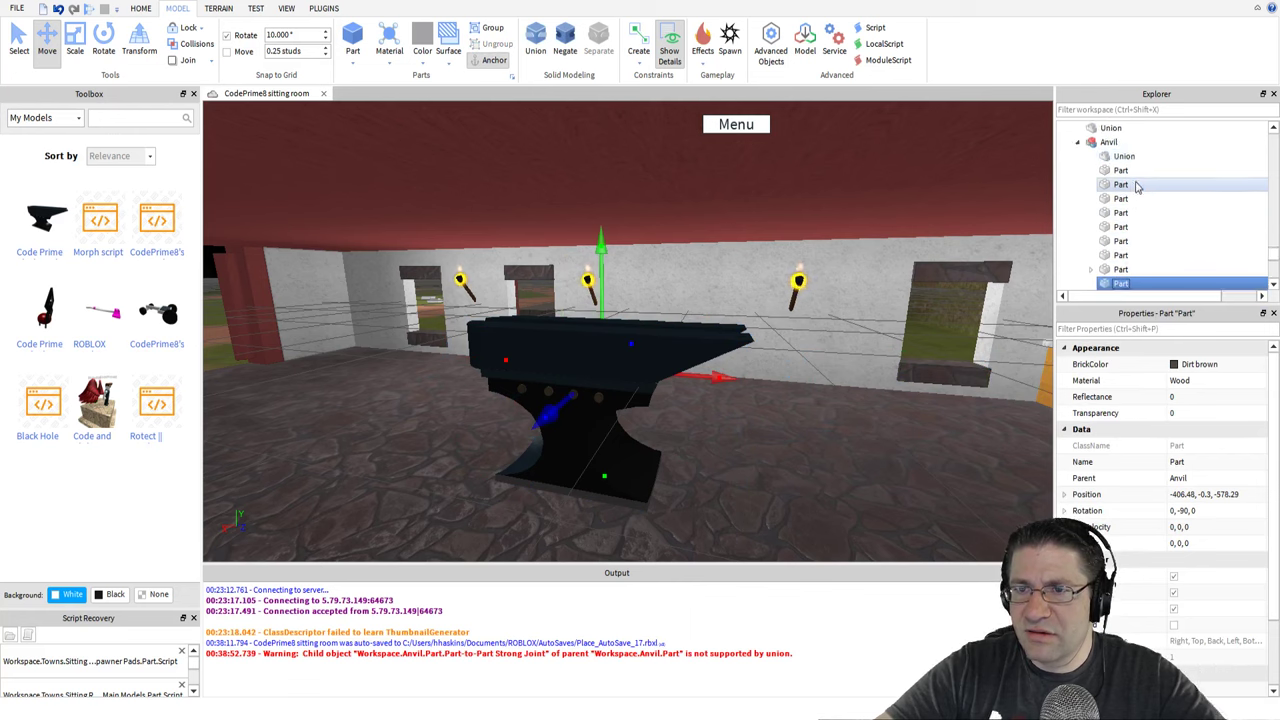
{"action": "left_click", "coordinate": [1122, 171], "text": "shift"}
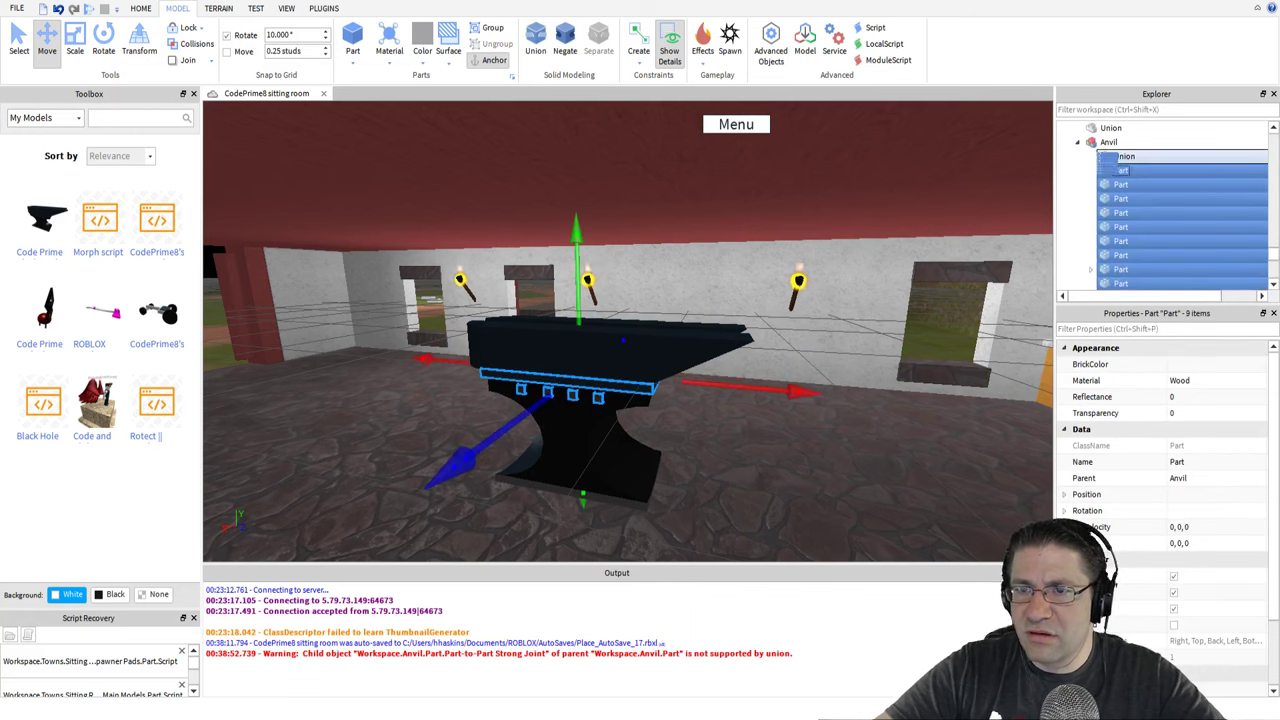
{"action": "left_click_drag", "start_coordinate": [1124, 160], "coordinate": [1124, 158]}
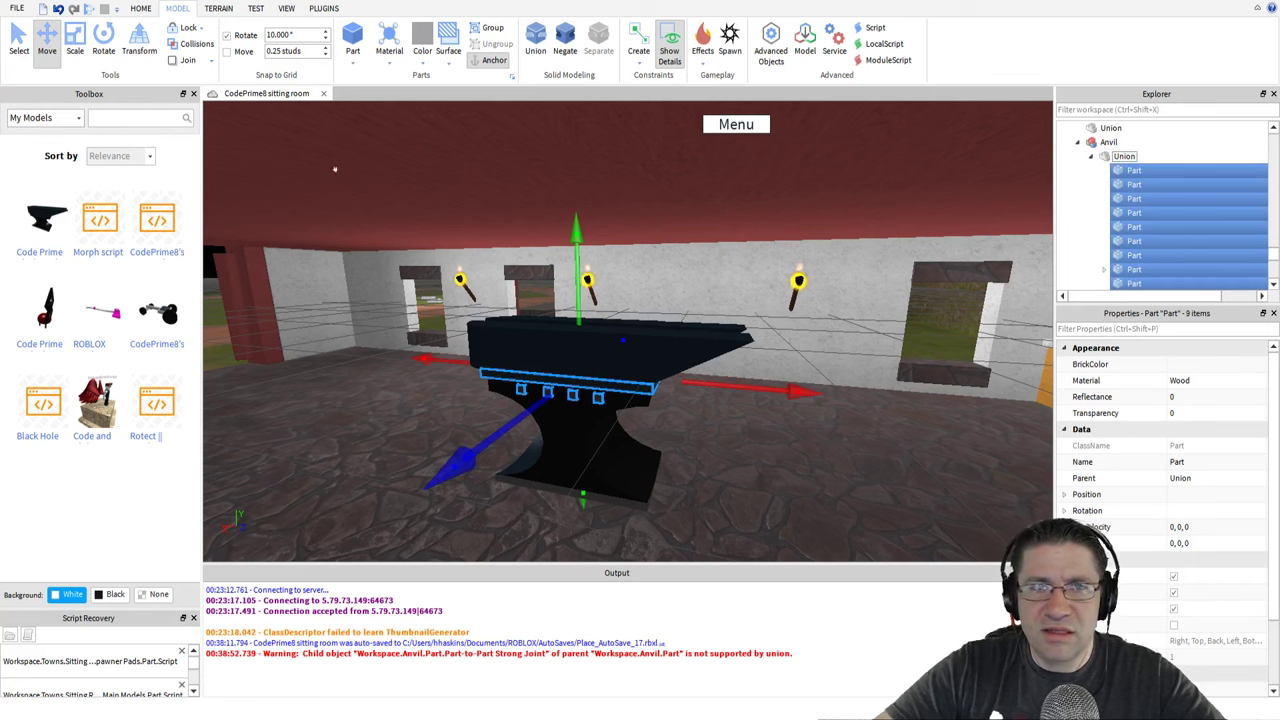
Try shrinking the Anvil's Union lengthwise with the Scale tool and undo the resize
{"action": "left_click", "coordinate": [1124, 157]}
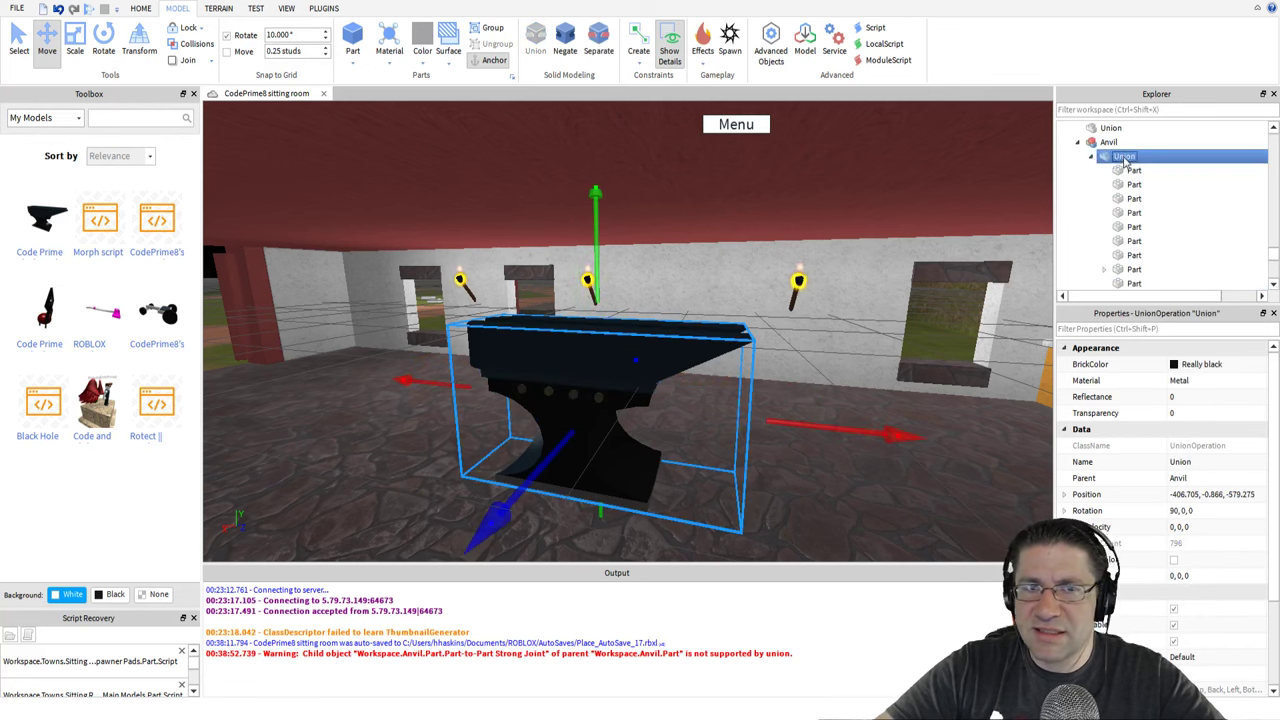
{"action": "left_click", "coordinate": [76, 42]}
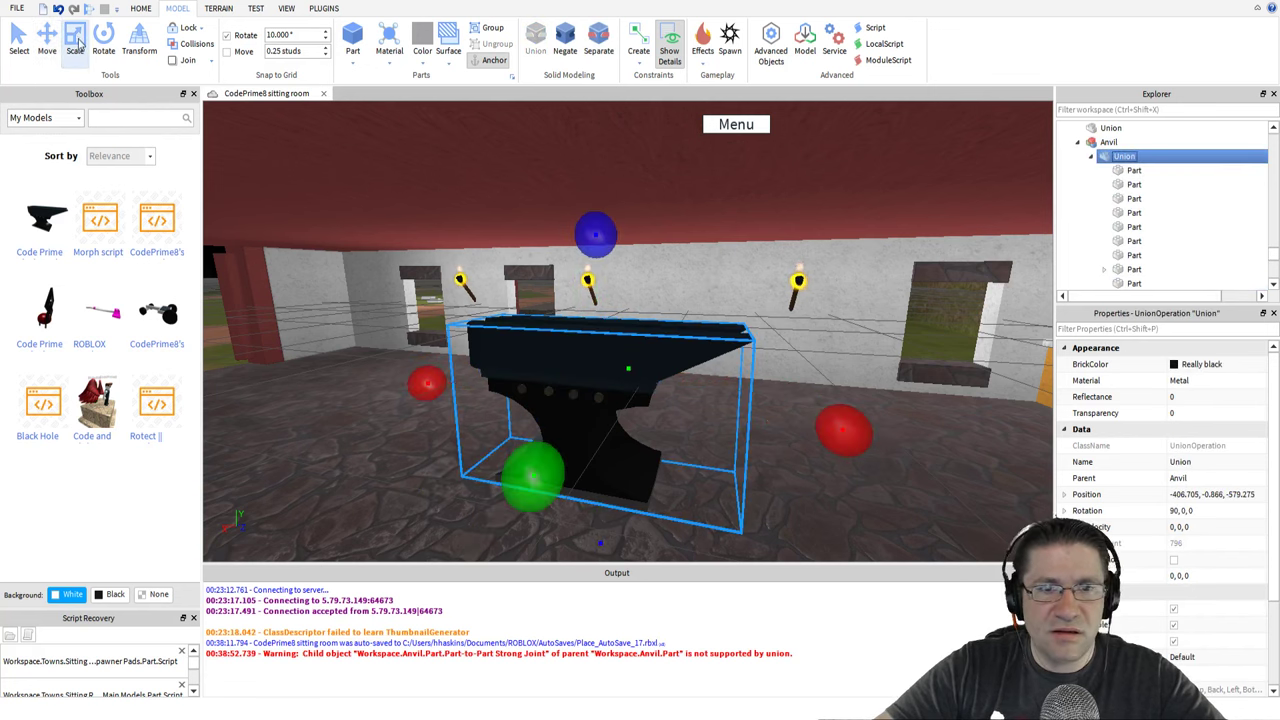
{"action": "left_click_drag", "start_coordinate": [851, 428], "coordinate": [669, 427]}
{"action": "right_click_drag", "start_coordinate": [671, 427], "coordinate": [738, 412]}
{"action": "key", "text": "ctrl+z"}
{"action": "scroll", "coordinate": [737, 412], "scroll_direction": "up", "scroll_amount": 5}
{"action": "scroll", "coordinate": [737, 413], "scroll_direction": "down", "scroll_amount": 5}
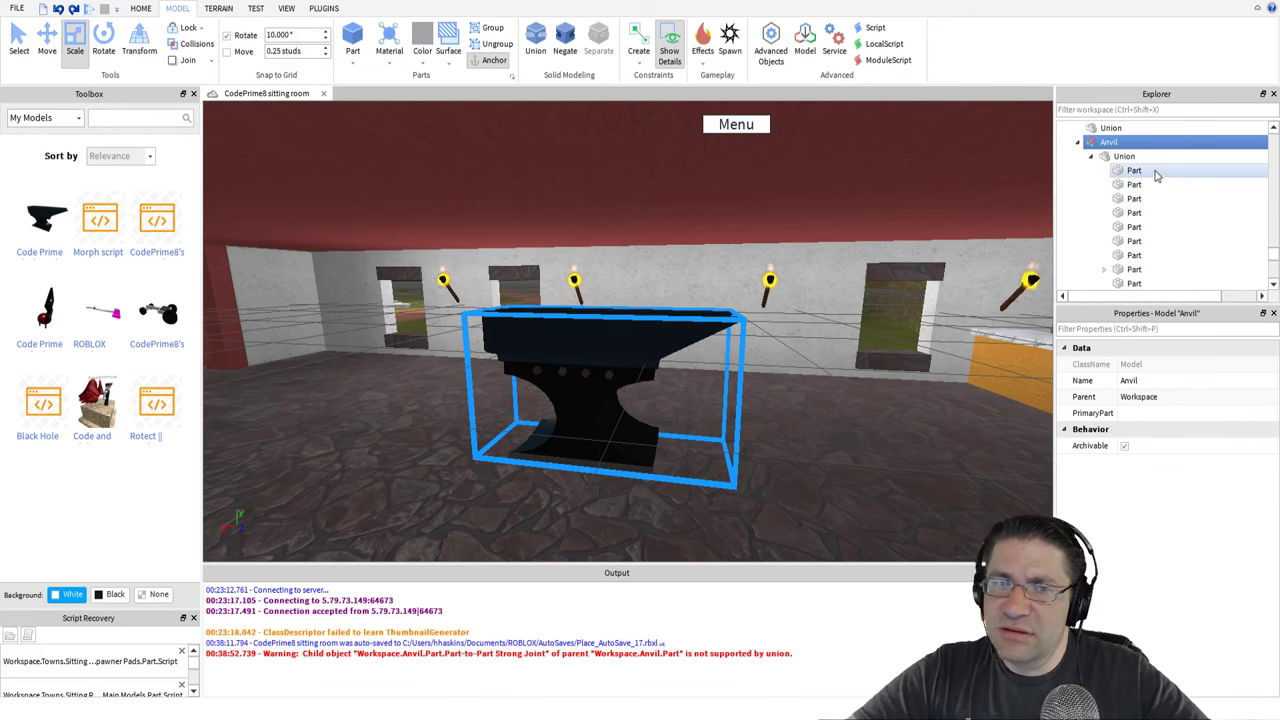
Examine the Anvil from several angles and view the building's entrance from outside
{"action": "right_click_drag", "start_coordinate": [683, 343], "coordinate": [603, 311]}
{"action": "scroll", "coordinate": [683, 343], "scroll_direction": "up", "scroll_amount": 4}
{"action": "scroll", "coordinate": [682, 343], "scroll_direction": "down", "scroll_amount": 4}
{"action": "scroll", "coordinate": [681, 343], "scroll_direction": "up", "scroll_amount": 2}
{"action": "scroll", "coordinate": [657, 347], "scroll_direction": "down", "scroll_amount": 2}
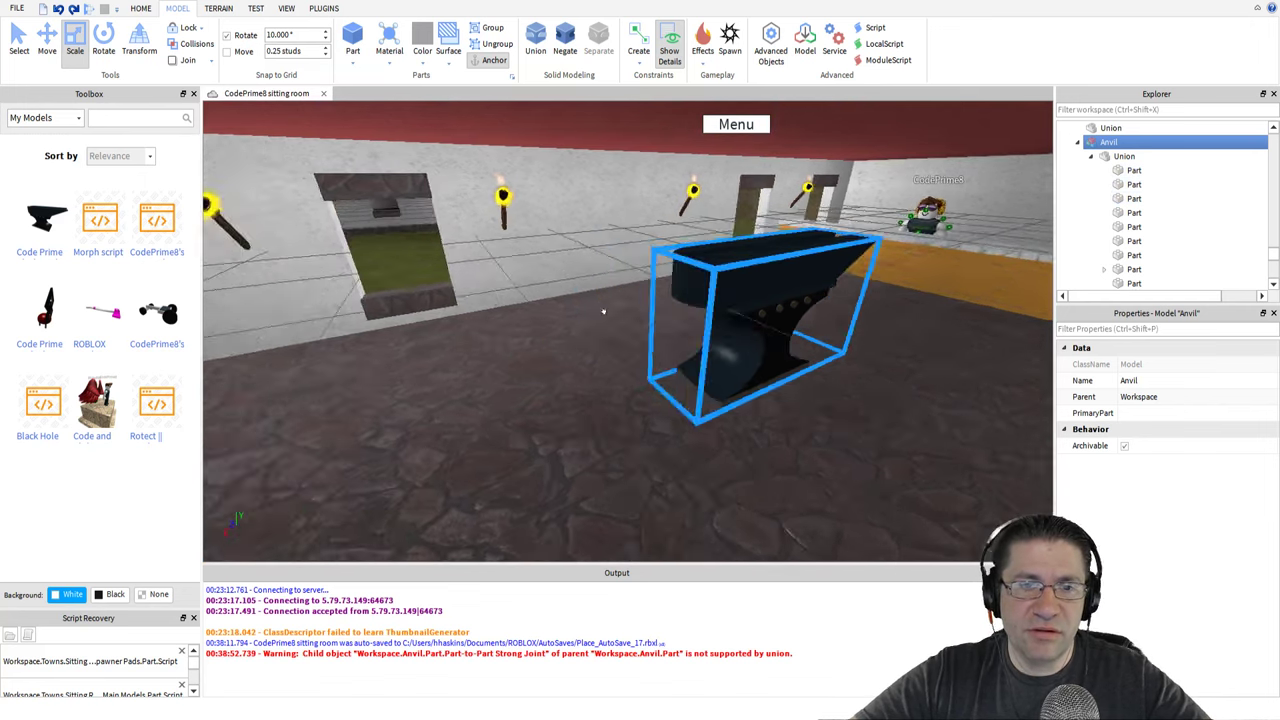
{"action": "scroll", "coordinate": [680, 324], "scroll_direction": "down", "scroll_amount": 4}
{"action": "scroll", "coordinate": [680, 324], "scroll_direction": "down", "scroll_amount": 6}
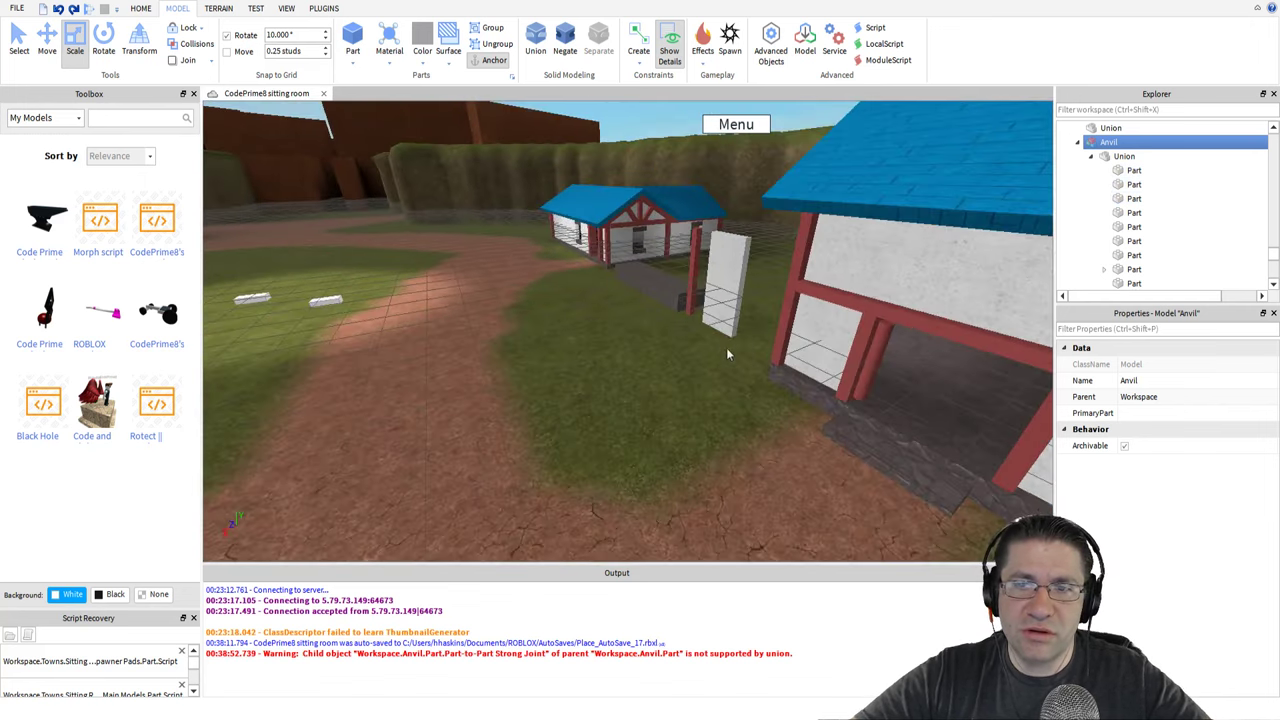
{"action": "scroll", "coordinate": [726, 347], "scroll_direction": "up", "scroll_amount": 3}
{"action": "scroll", "coordinate": [730, 337], "scroll_direction": "up", "scroll_amount": 4}
{"action": "mouse_move", "coordinate": [730, 337]}
{"action": "right_mouse_down"}
{"action": "mouse_move", "coordinate": [730, 392]}
{"action": "mouse_move", "coordinate": [730, 337]}
{"action": "right_mouse_up"}
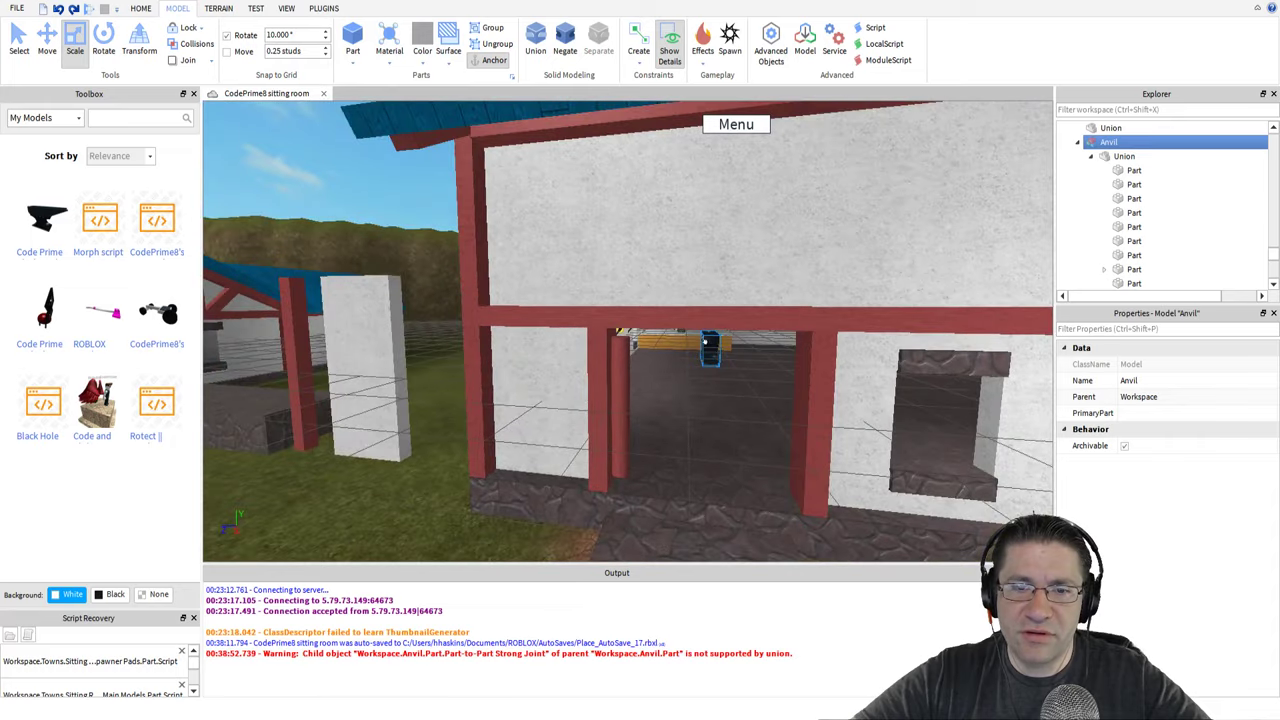
{"action": "scroll", "coordinate": [705, 343], "scroll_direction": "down", "scroll_amount": 3}
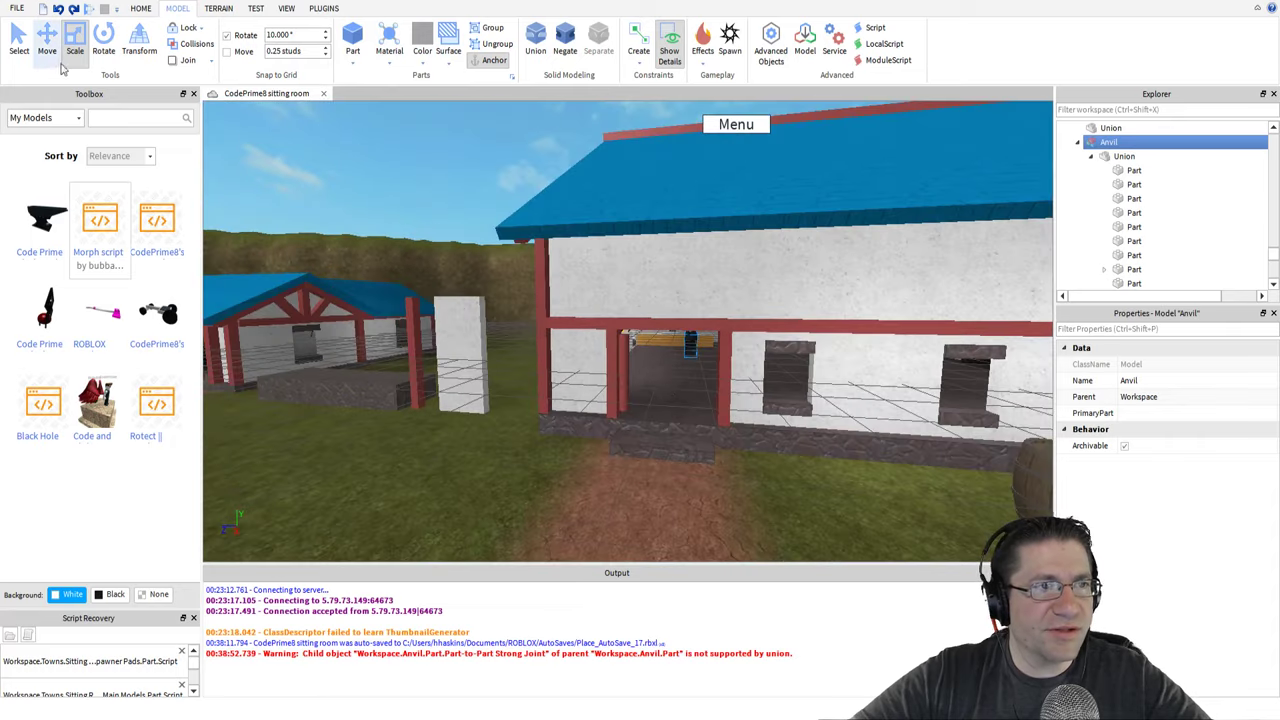
Move the Anvil out of the large building to the open ground in front of the smaller blue-roofed building
{"action": "left_click", "coordinate": [47, 45]}
{"action": "left_click_drag", "start_coordinate": [678, 340], "coordinate": [670, 527]}
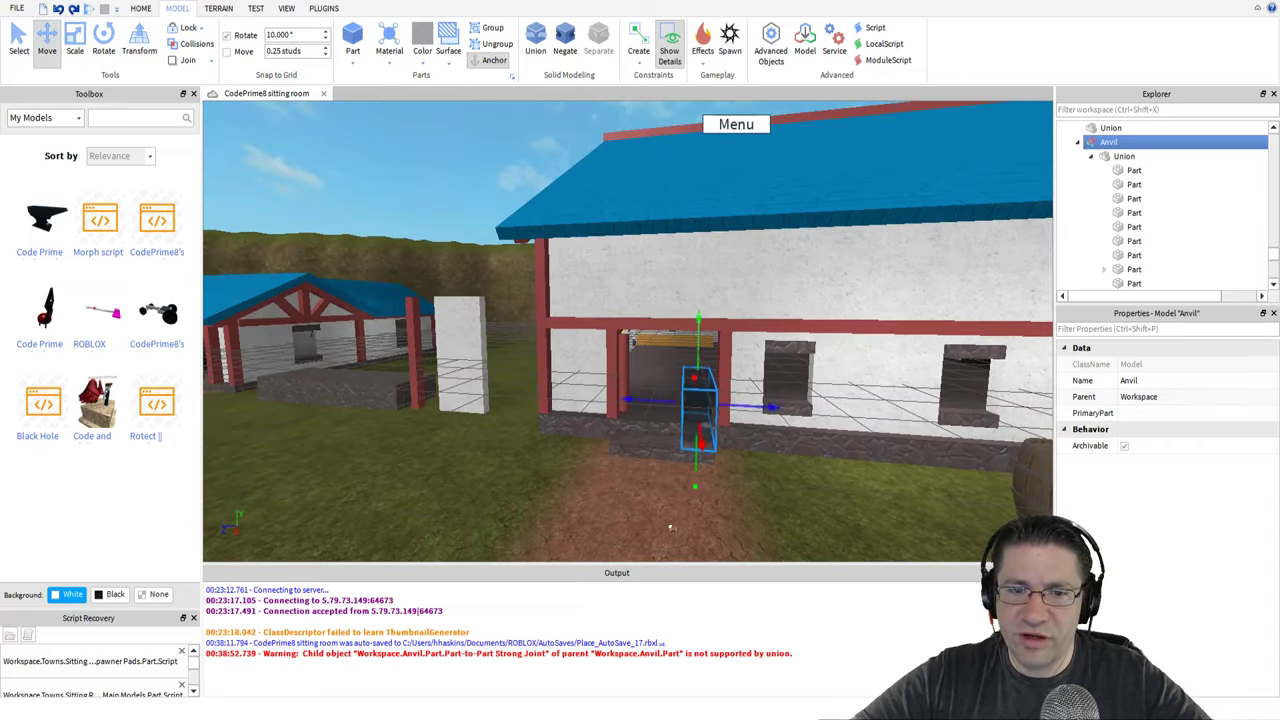
{"action": "left_click_drag", "start_coordinate": [753, 403], "coordinate": [380, 361]}
{"action": "key", "text": "a"}
{"action": "key", "text": "w"}
{"action": "right_click_drag", "start_coordinate": [437, 352], "coordinate": [437, 354]}
{"action": "key", "text": "s"}
{"action": "key", "text": "d"}
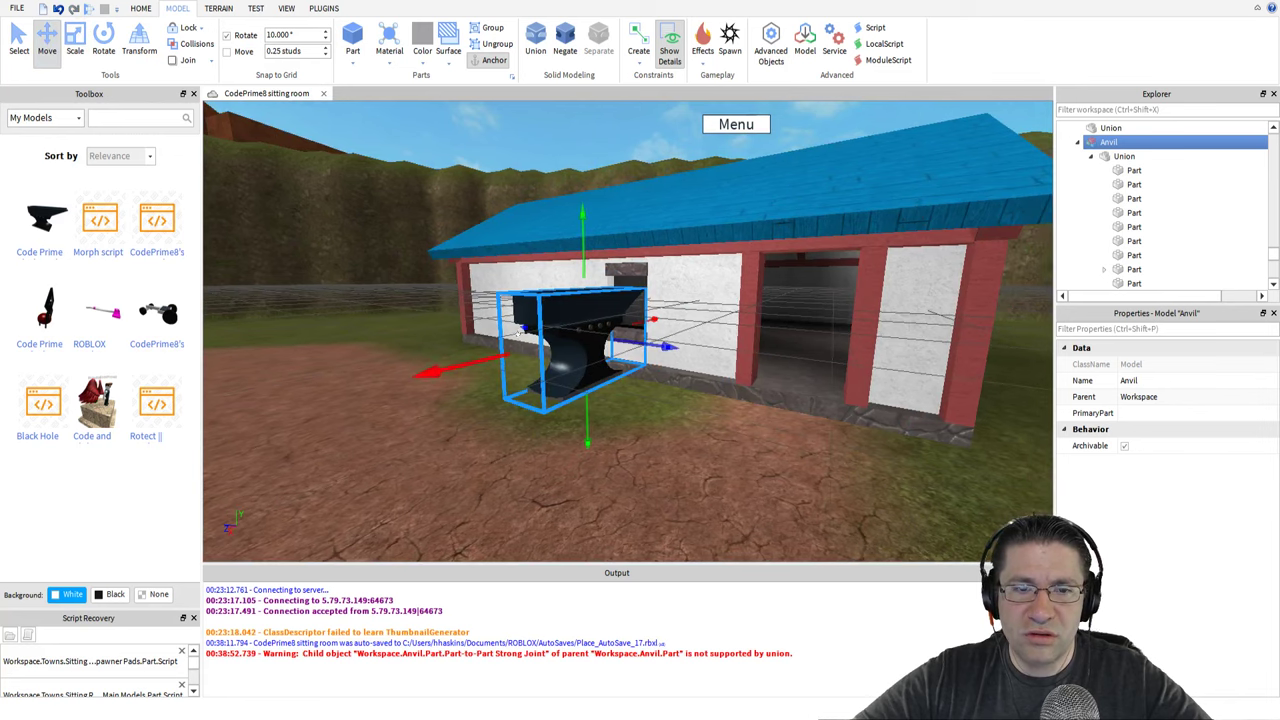
Rotate the Anvil about its vertical axis beside the small building's window wall
{"action": "left_click", "coordinate": [108, 44]}
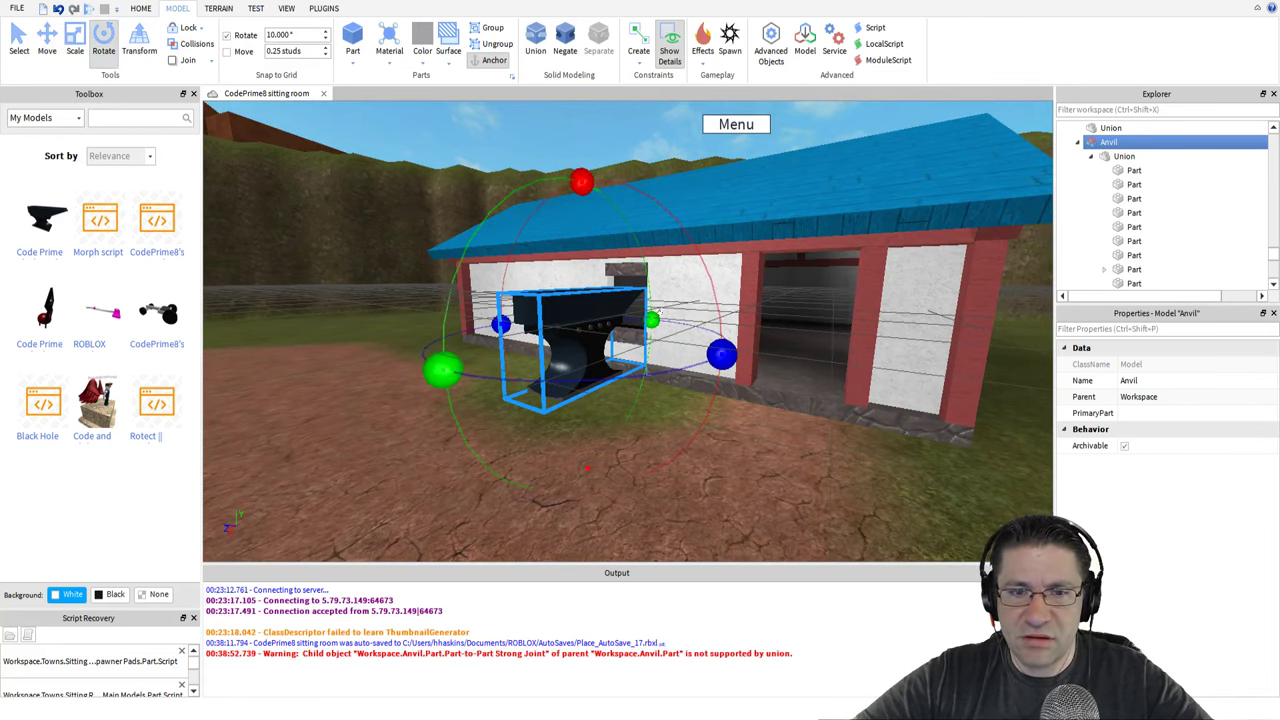
{"action": "left_click_drag", "start_coordinate": [722, 353], "coordinate": [350, 294]}
{"action": "key", "text": "w"}
{"action": "right_click_drag", "start_coordinate": [369, 297], "coordinate": [419, 284]}
{"action": "key", "text": "a"}
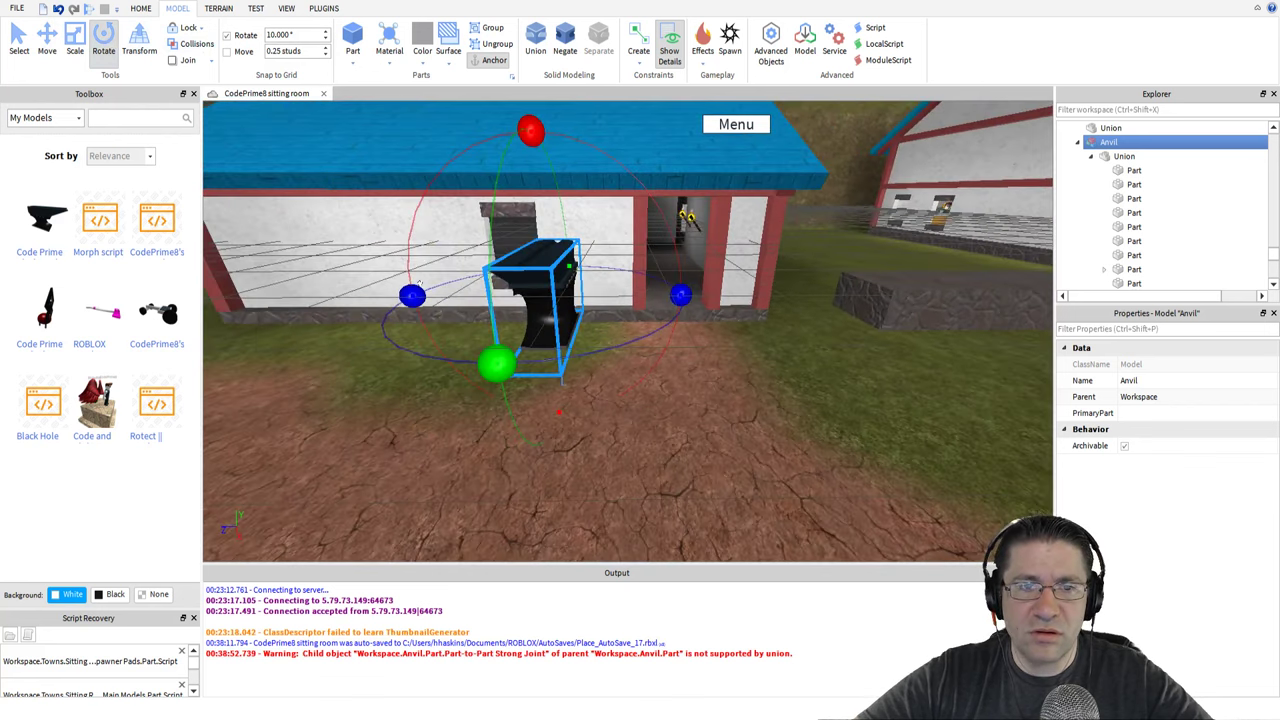
Lower the Anvil onto the dirt ground outside the building and switch to the Select tool
{"action": "left_click", "coordinate": [47, 40]}
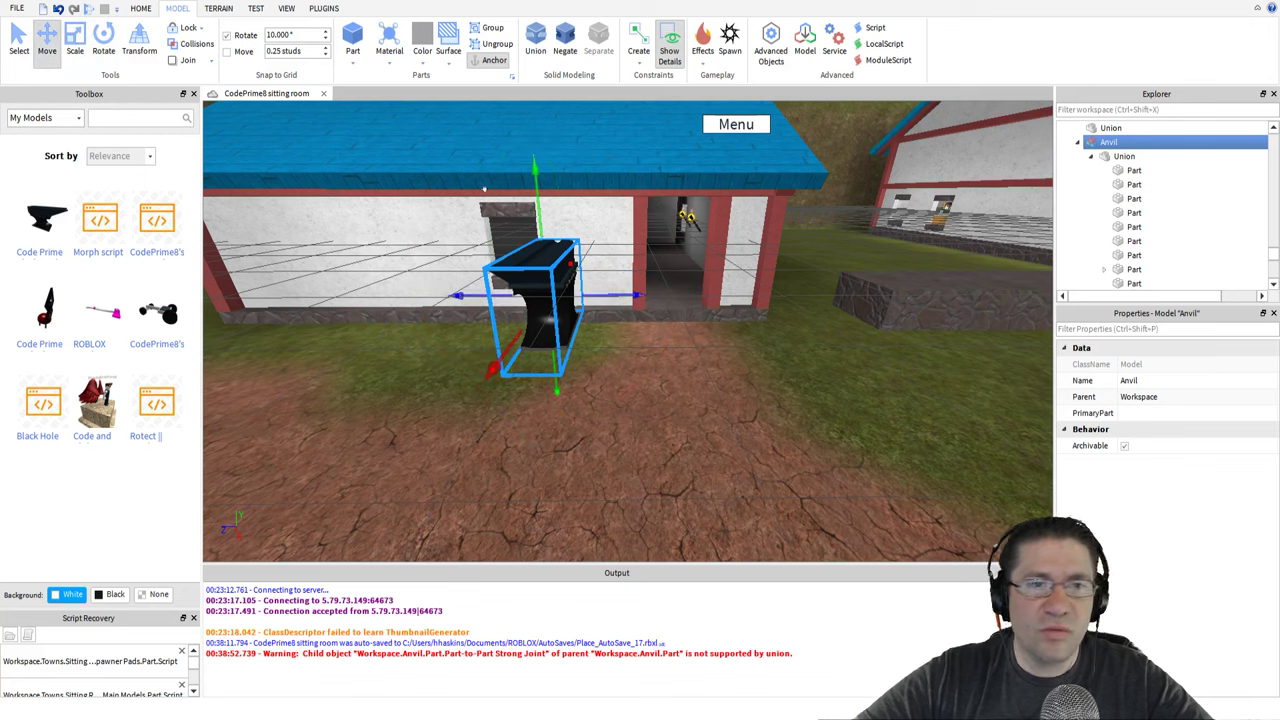
{"action": "left_click_drag", "start_coordinate": [524, 166], "coordinate": [522, 261]}
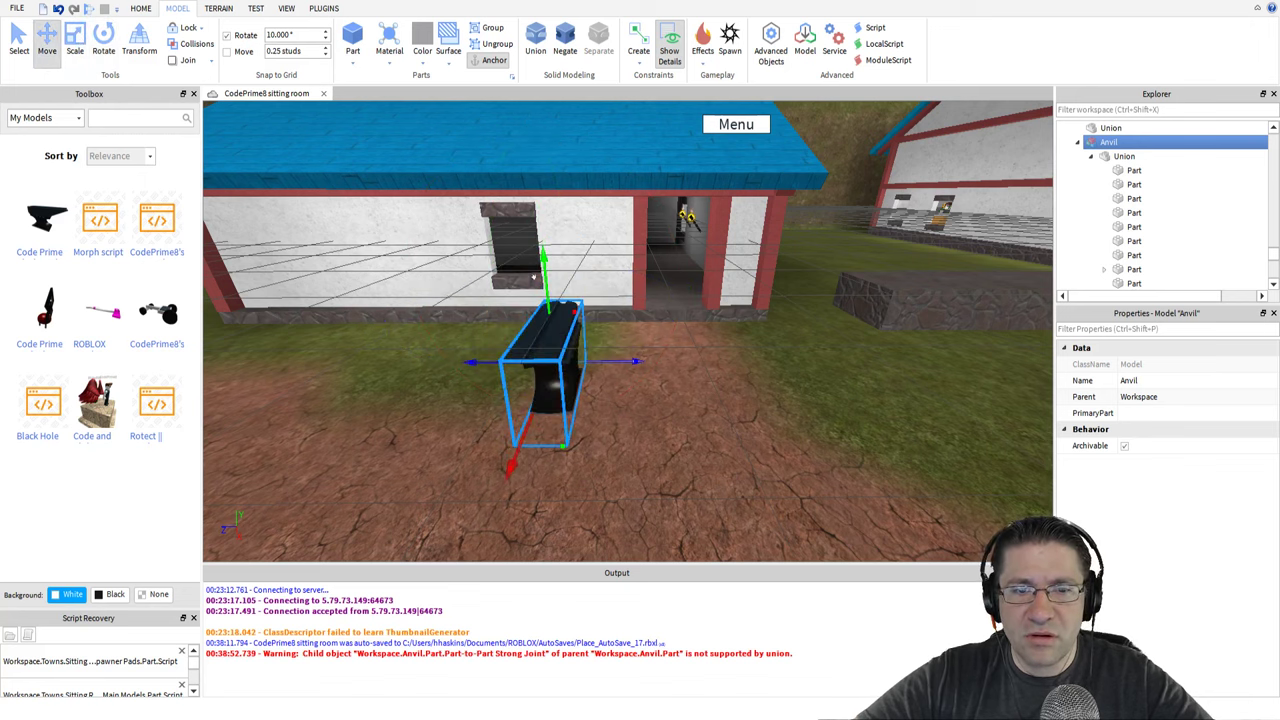
{"action": "key", "text": "d"}
{"action": "right_click_drag", "start_coordinate": [566, 290], "coordinate": [547, 295]}
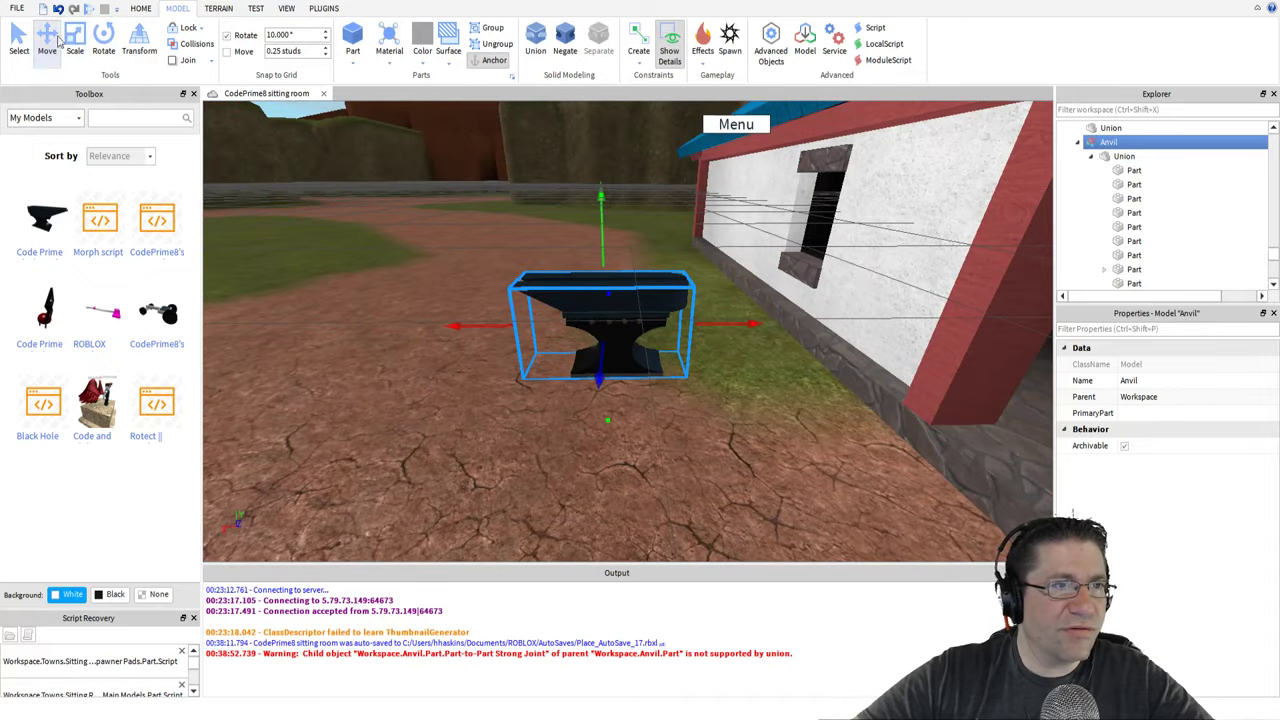
{"action": "left_click", "coordinate": [19, 42]}
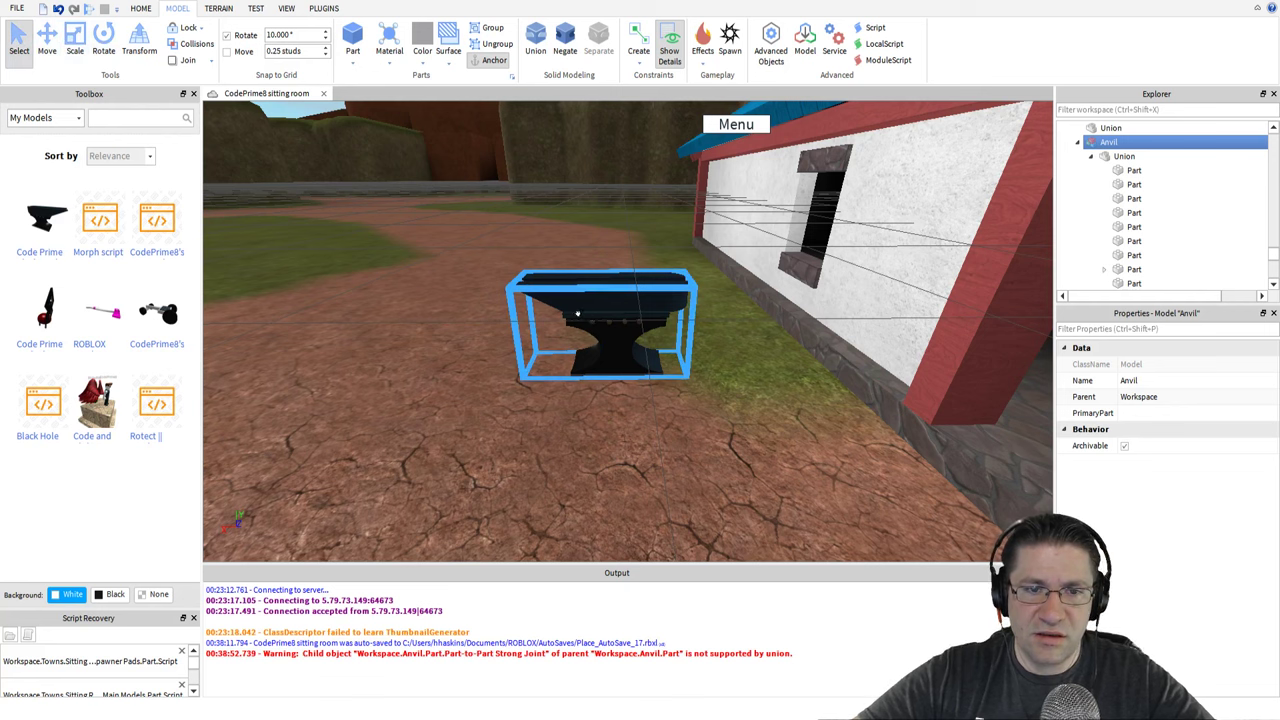
Move the Anvil across the dirt ground to one side of the small blue-roofed building's doorway
{"action": "left_click_drag", "start_coordinate": [590, 320], "coordinate": [718, 385]}
{"action": "right_click_drag", "start_coordinate": [673, 378], "coordinate": [672, 377]}
{"action": "scroll", "coordinate": [673, 378], "scroll_direction": "down", "scroll_amount": 3}
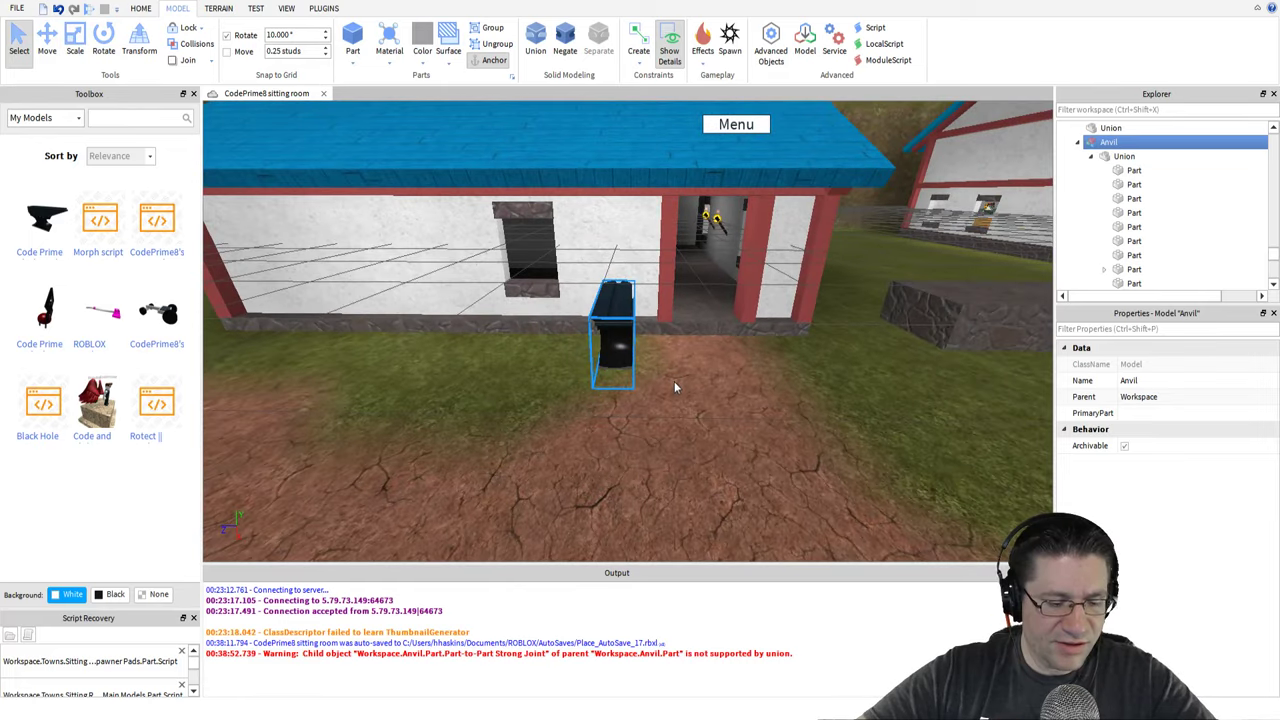
Duplicate the Anvil and place the copy on the opposite side of the small building's doorway
{"action": "key", "text": "ctrl+d"}
{"action": "left_click_drag", "start_coordinate": [605, 332], "coordinate": [788, 366]}
{"action": "right_click_drag", "start_coordinate": [788, 366], "coordinate": [786, 366]}
{"action": "left_click_drag", "start_coordinate": [657, 355], "coordinate": [700, 372]}
Fine-tune the copied Anvil's position beside the doorway with the Move tool
{"action": "left_click", "coordinate": [47, 40]}
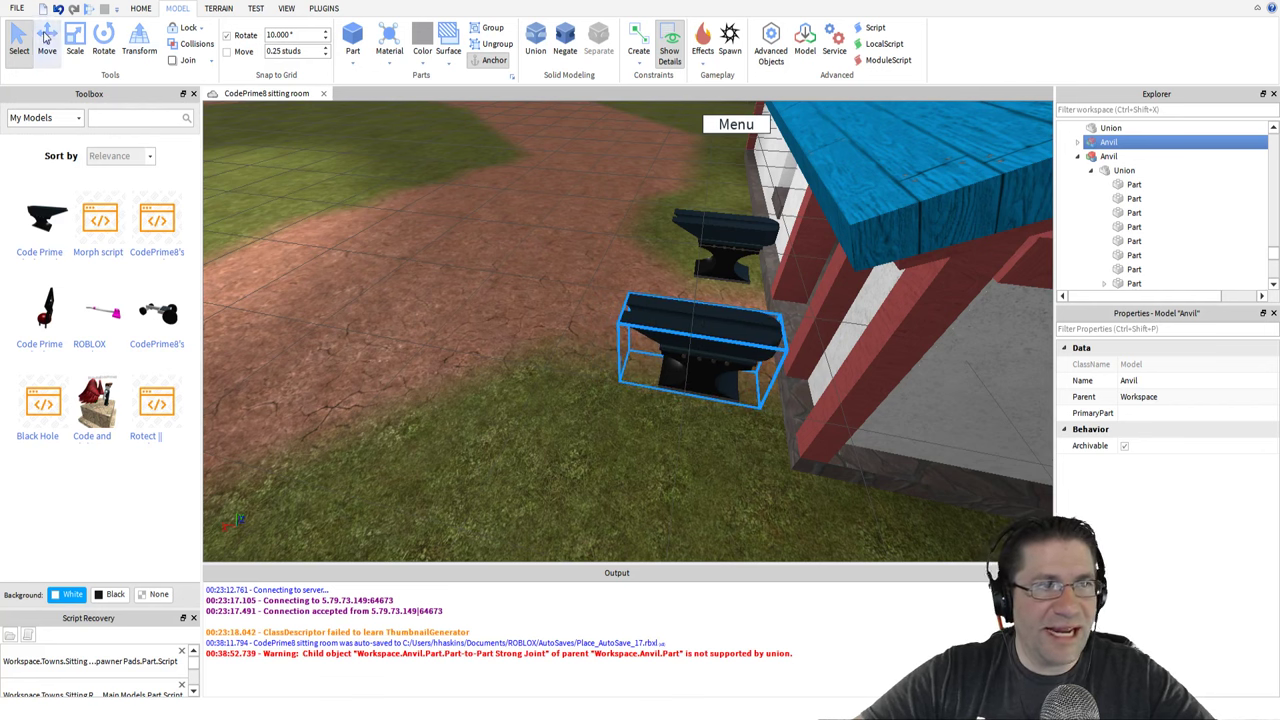
{"action": "left_click_drag", "start_coordinate": [625, 347], "coordinate": [617, 325]}
{"action": "right_click_drag", "start_coordinate": [617, 325], "coordinate": [605, 303]}
{"action": "left_click_drag", "start_coordinate": [682, 351], "coordinate": [710, 350]}
{"action": "key", "text": "a"}
Shift the original Anvil sideways along the front wall so it stands closer to the edge of the doorway
{"action": "left_click", "coordinate": [577, 331]}
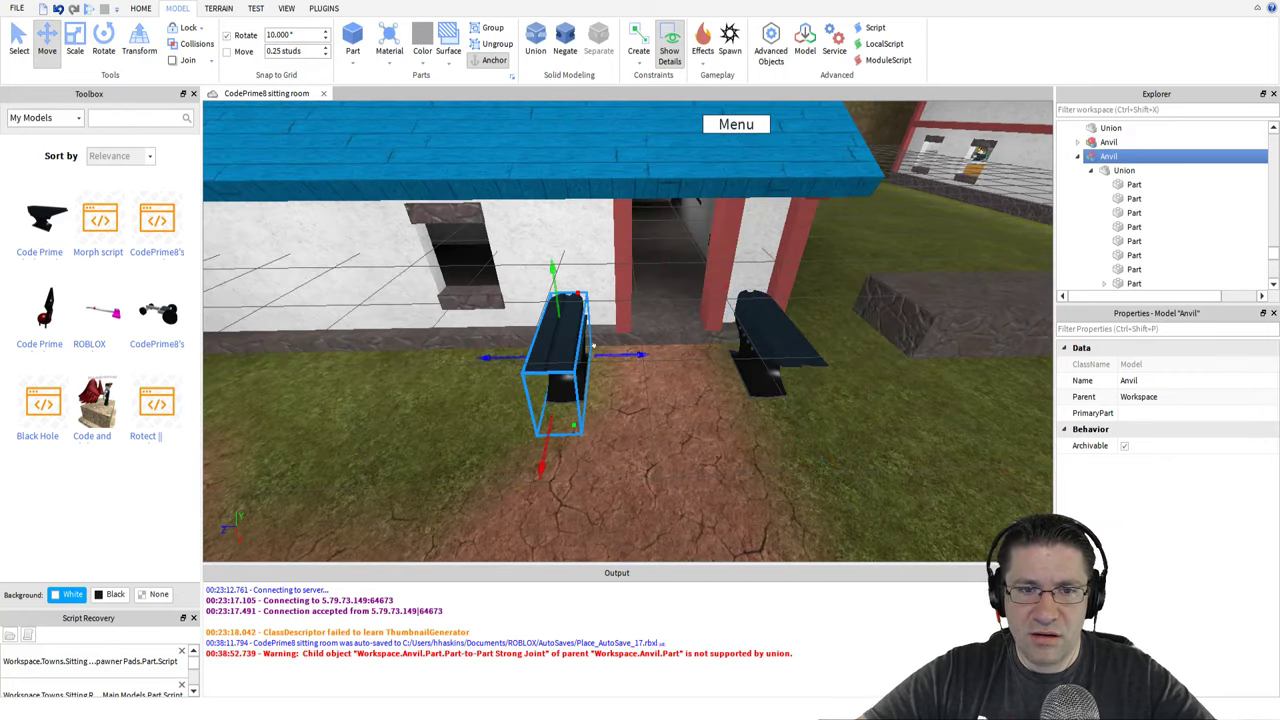
{"action": "left_click_drag", "start_coordinate": [630, 354], "coordinate": [657, 357]}
{"action": "right_click_drag", "start_coordinate": [661, 374], "coordinate": [648, 360]}
{"action": "left_click_drag", "start_coordinate": [643, 357], "coordinate": [639, 357]}
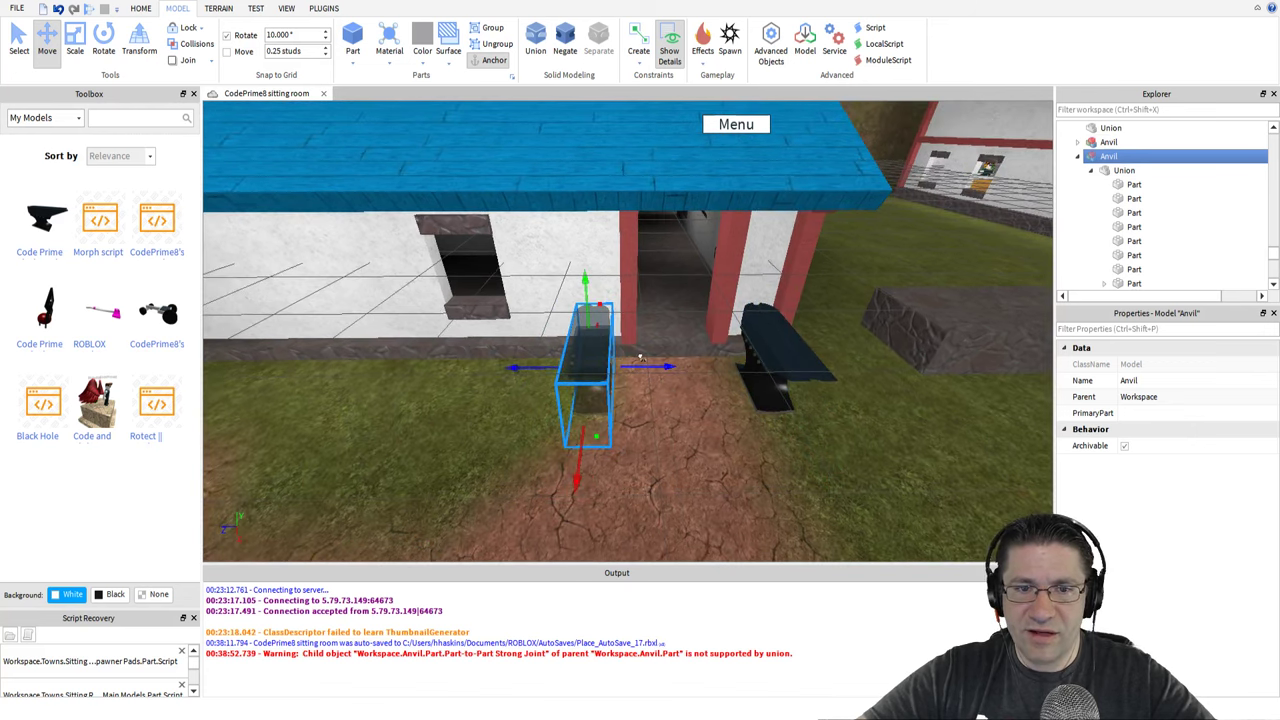
Examine the two anvils flanking the small building's entrance from farther back and from the side
{"action": "right_click_drag", "start_coordinate": [640, 358], "coordinate": [678, 395]}
{"action": "key", "text": "s"}
{"action": "key", "text": "w"}
{"action": "scroll", "coordinate": [684, 396], "scroll_direction": "down", "scroll_amount": 5}
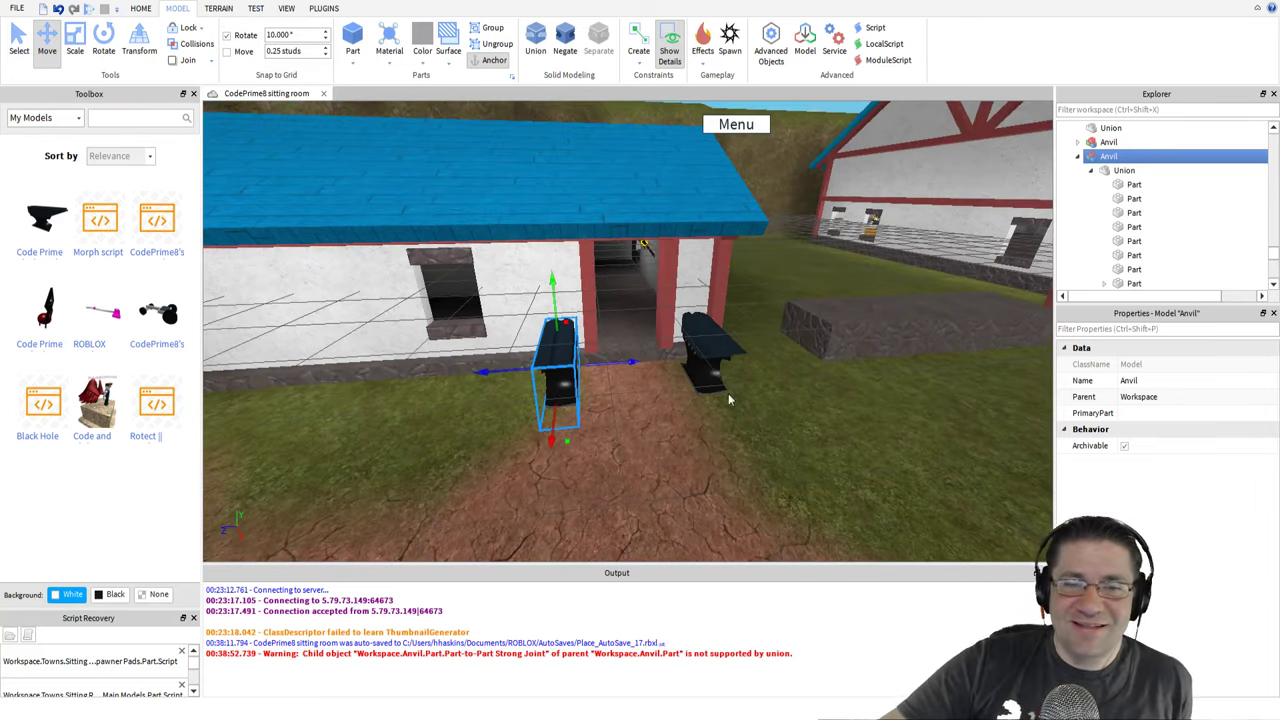
{"action": "mouse_move", "coordinate": [658, 390]}
{"action": "right_mouse_down"}
{"action": "mouse_move", "coordinate": [646, 371]}
{"action": "mouse_move", "coordinate": [642, 395]}
{"action": "mouse_move", "coordinate": [627, 380]}
{"action": "mouse_move", "coordinate": [664, 376]}
{"action": "right_mouse_up"}
{"action": "key", "text": "w"}
{"action": "key", "text": "w"}
{"action": "key", "text": "w"}
{"action": "key", "text": "w"}
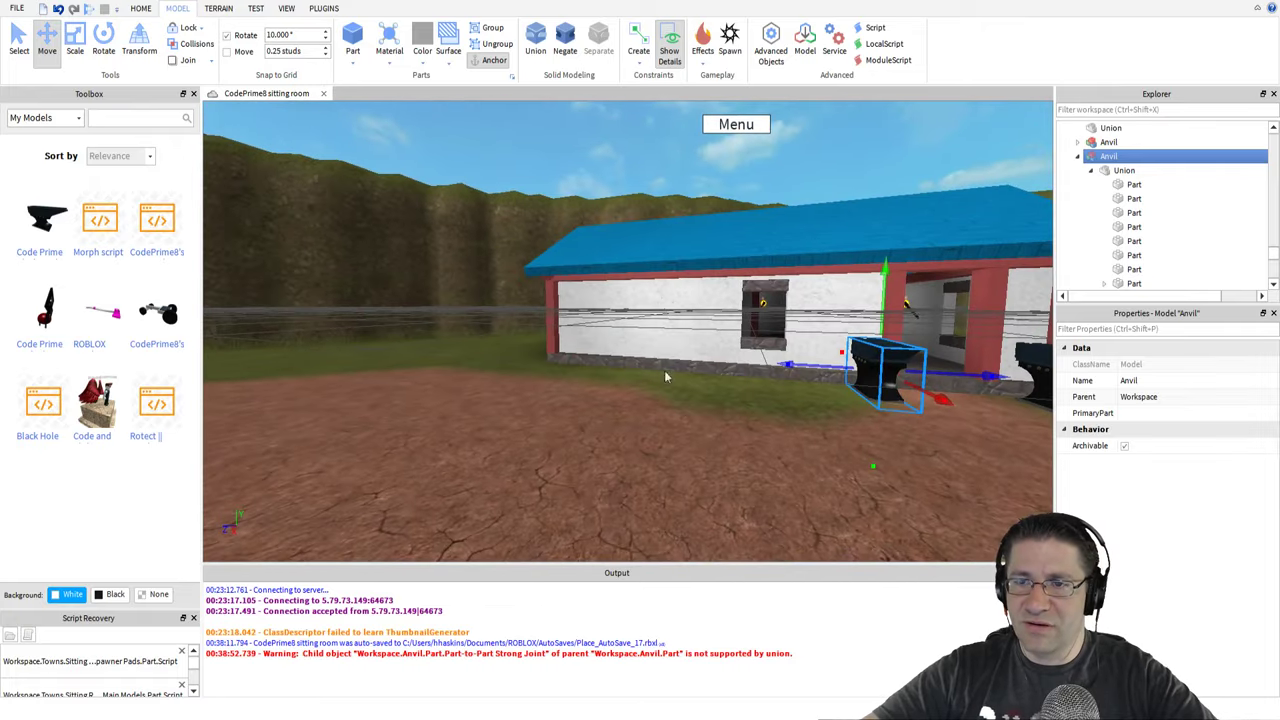
Turn on the Playing property of the MainMusic sound in Soundscape and clear the selection
{"action": "left_click", "coordinate": [1077, 157]}
{"action": "scroll", "coordinate": [1108, 183], "scroll_direction": "down", "scroll_amount": 10}
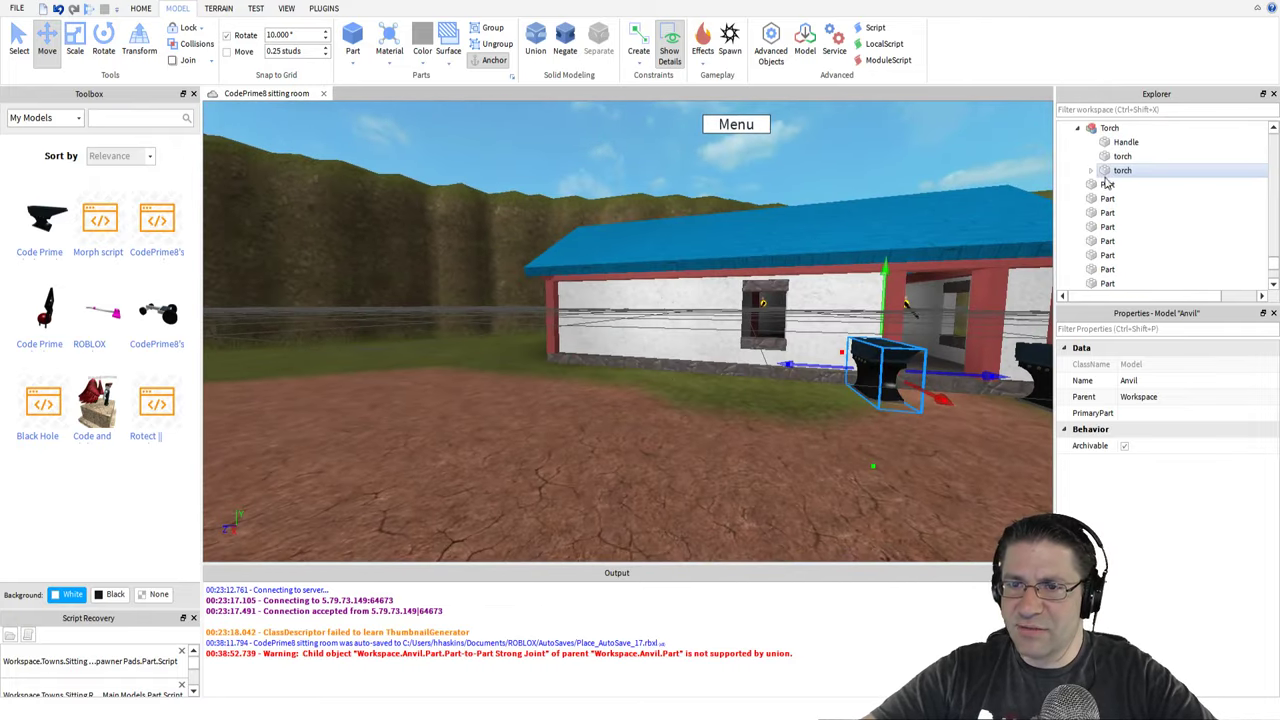
{"action": "left_click", "coordinate": [1064, 213]}
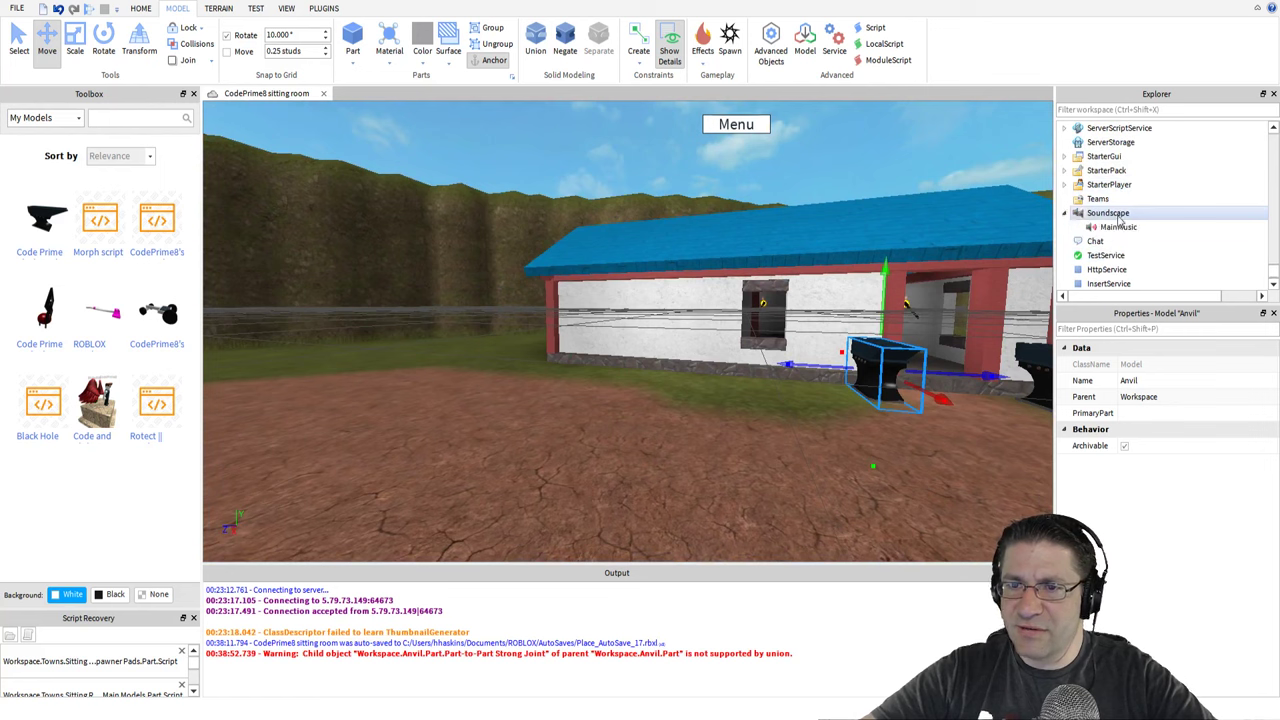
{"action": "left_click", "coordinate": [1118, 227]}
{"action": "scroll", "coordinate": [1215, 492], "scroll_direction": "down", "scroll_amount": 1}
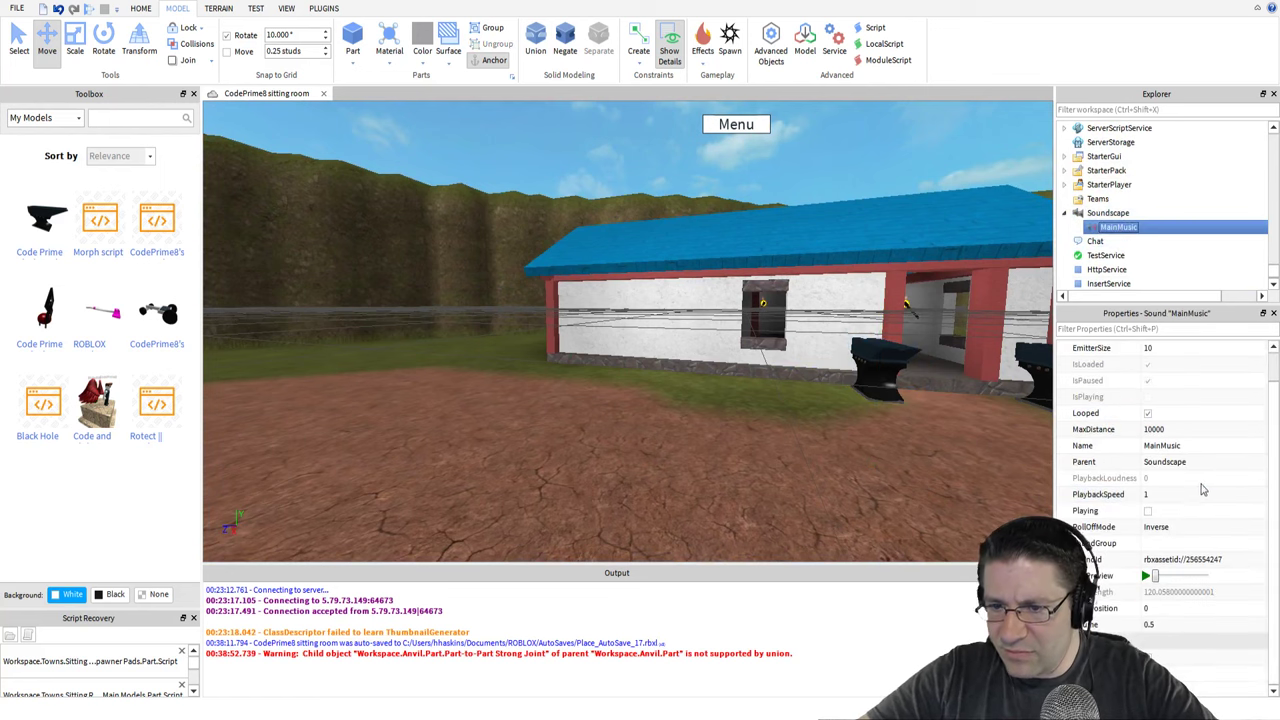
{"action": "left_click", "coordinate": [1148, 511]}
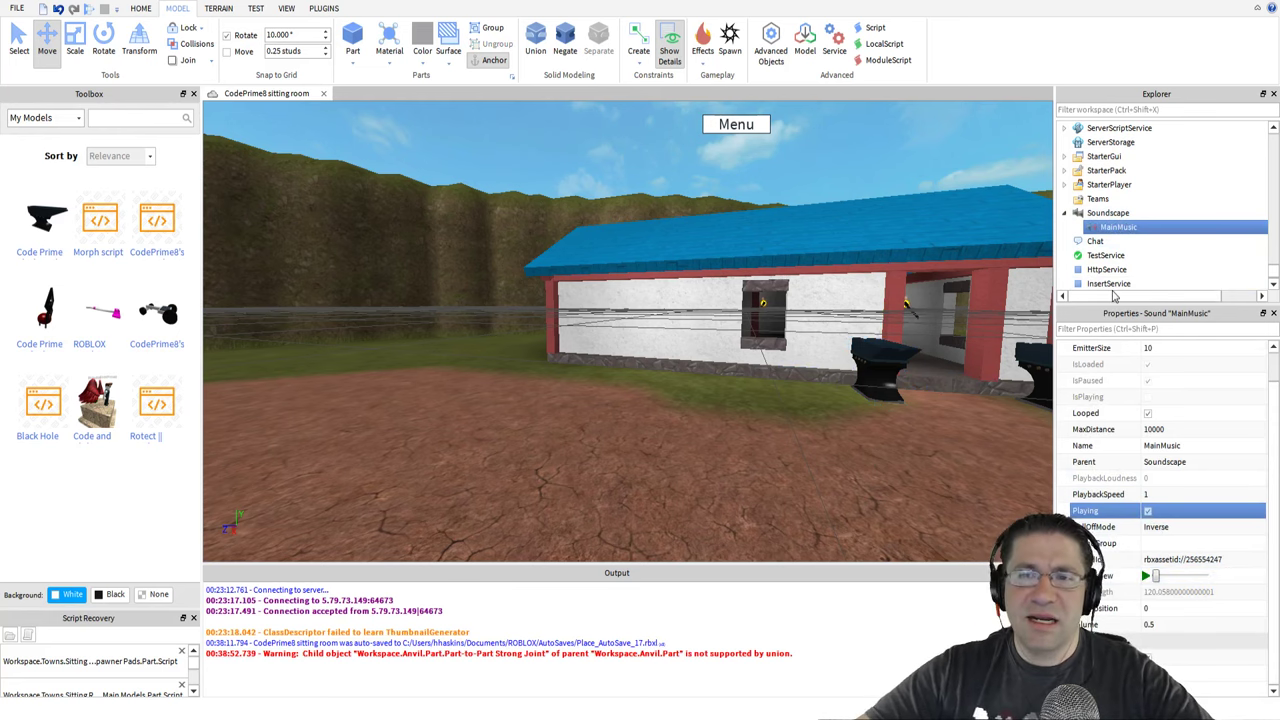
{"action": "left_click", "coordinate": [560, 404]}
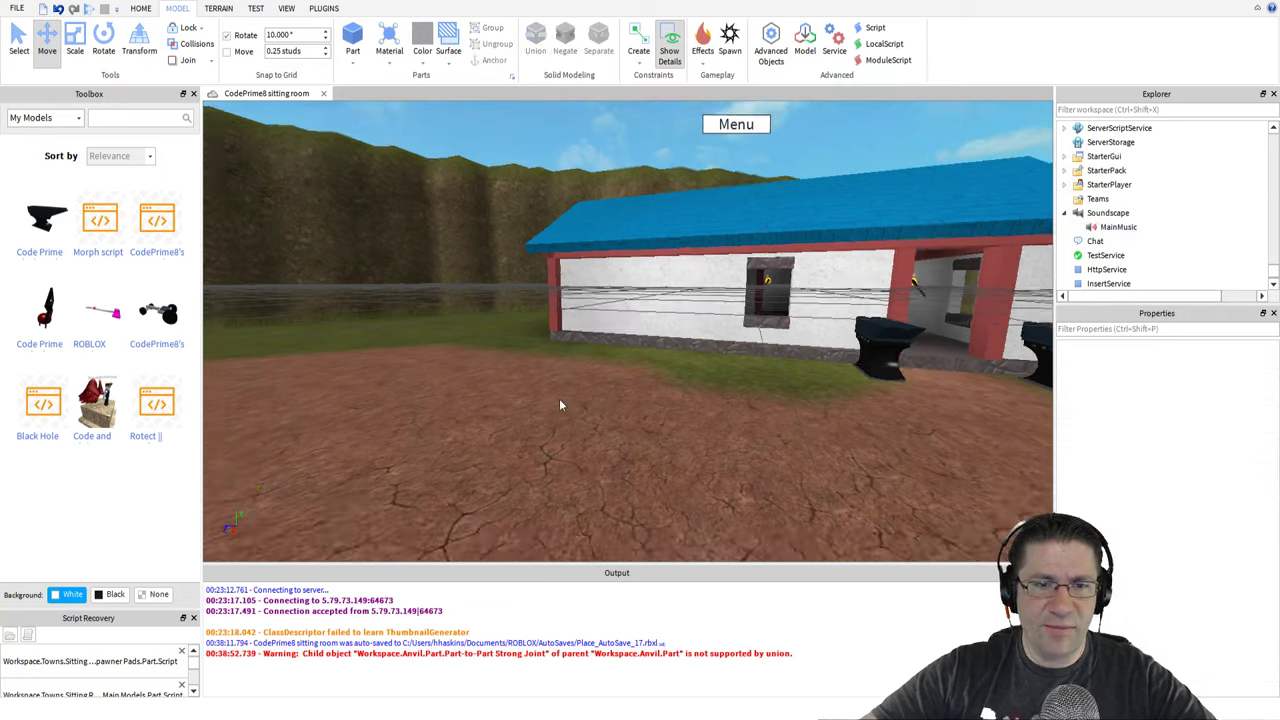
{"action": "scroll", "coordinate": [560, 404], "scroll_direction": "down", "scroll_amount": 8}
{"action": "mouse_move", "coordinate": [560, 404]}
{"action": "right_mouse_down"}
{"action": "mouse_move", "coordinate": [548, 388]}
{"action": "mouse_move", "coordinate": [560, 396]}
{"action": "right_mouse_up"}
{"action": "key", "text": "w"}
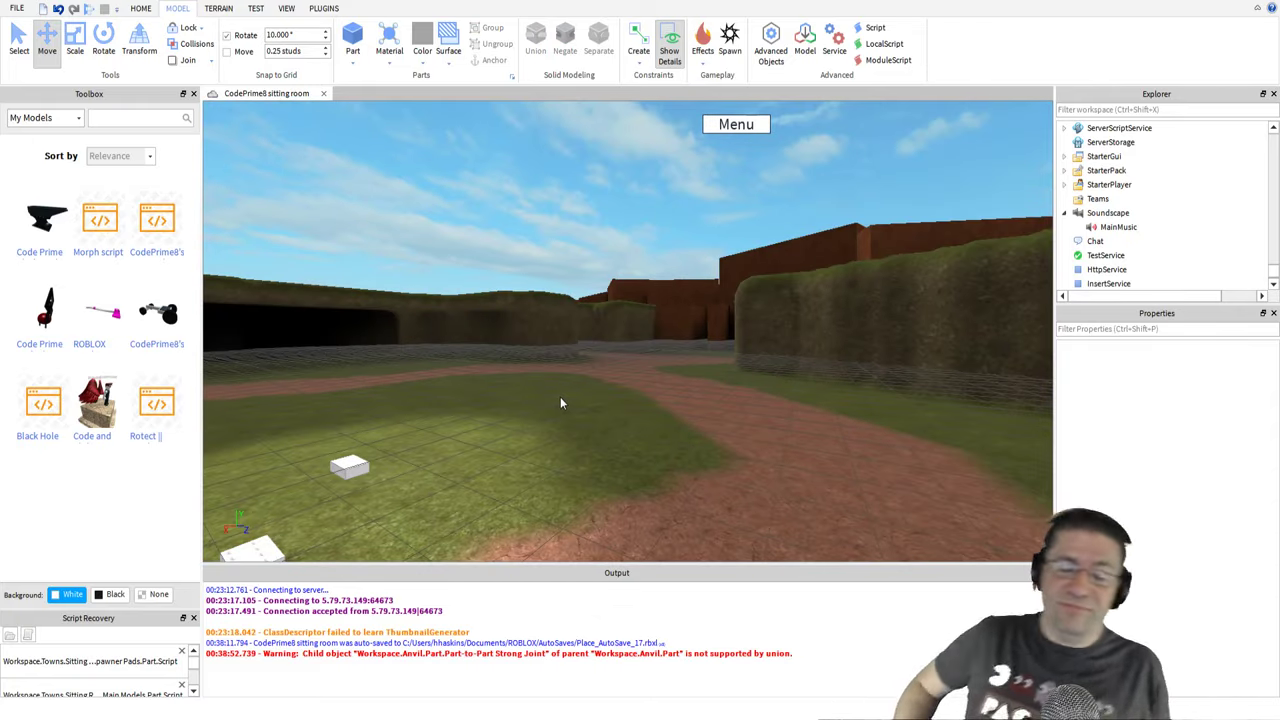